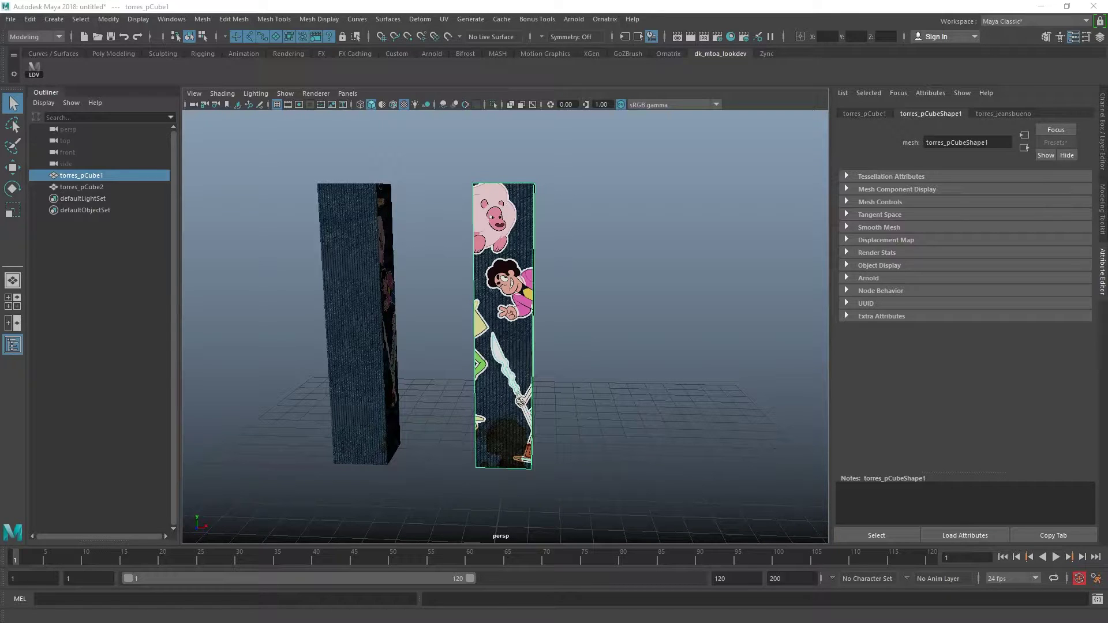
Switch from Maya to the Untitled-1.psd handwritten texture-map notes in Photoshop.
key(alt+Tab)
click(92, 44)
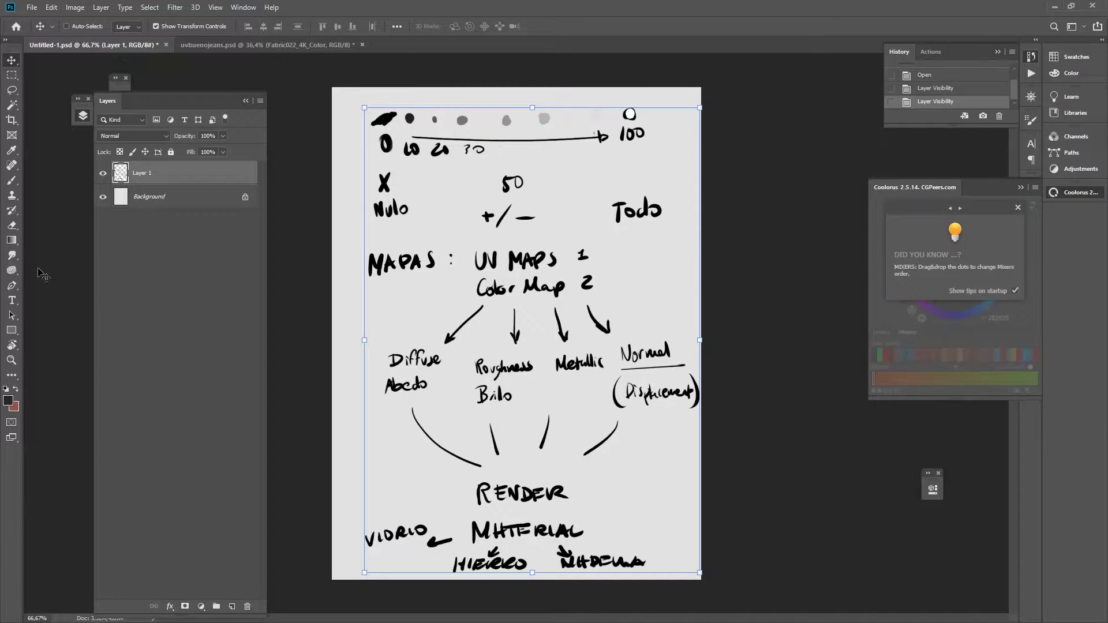
Try white (ffffff), dark red and black as Photoshop's foreground colour.
click(8, 401)
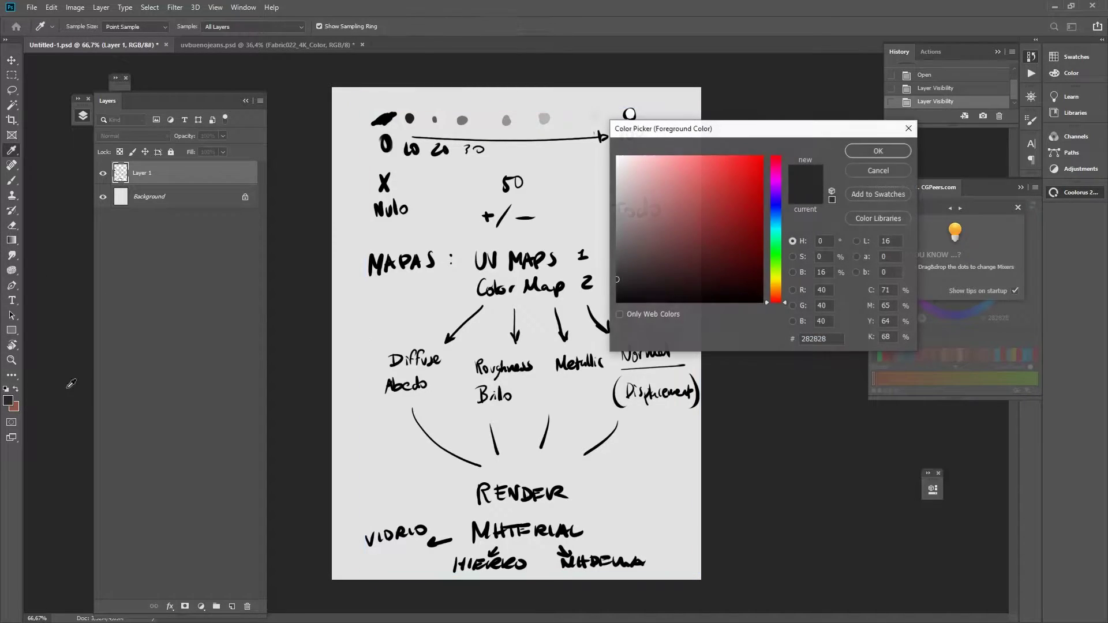
text(ffffff)
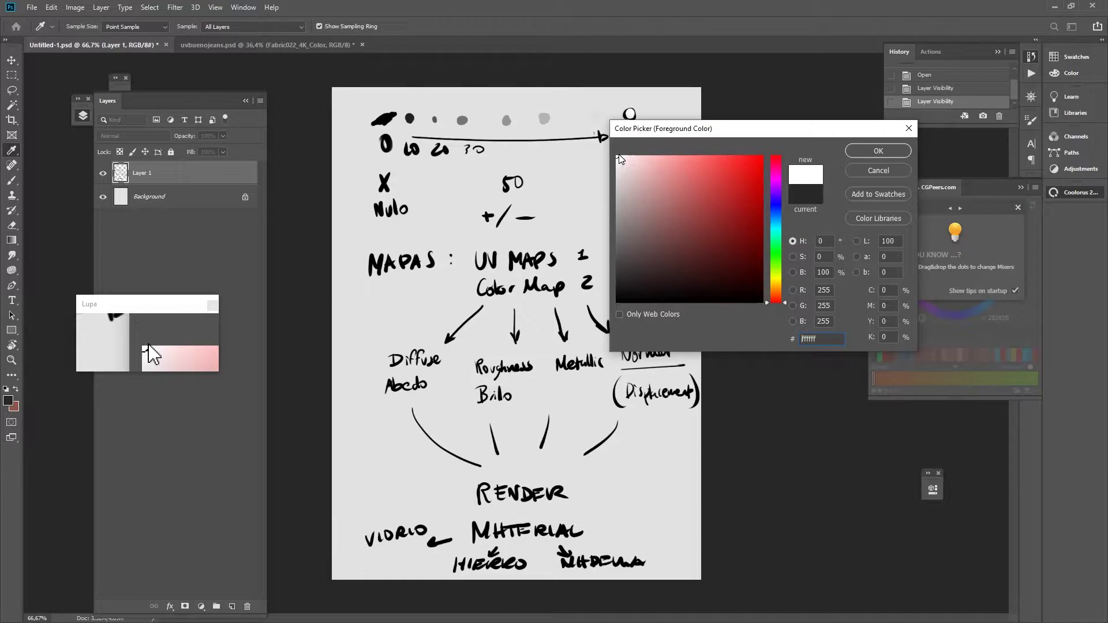
click(663, 265)
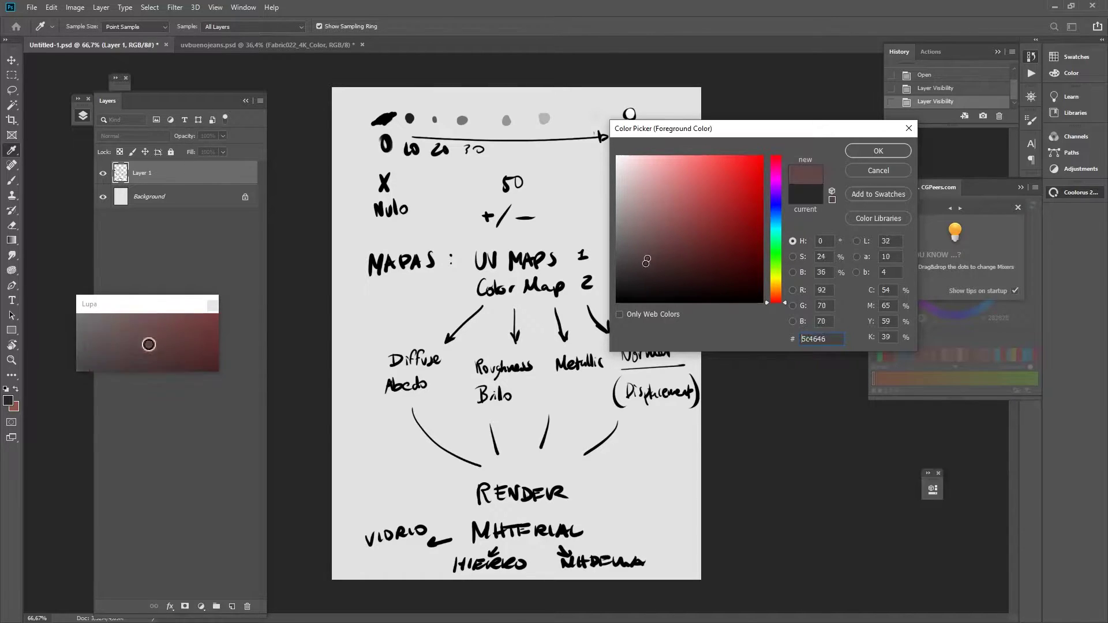
click(560, 324)
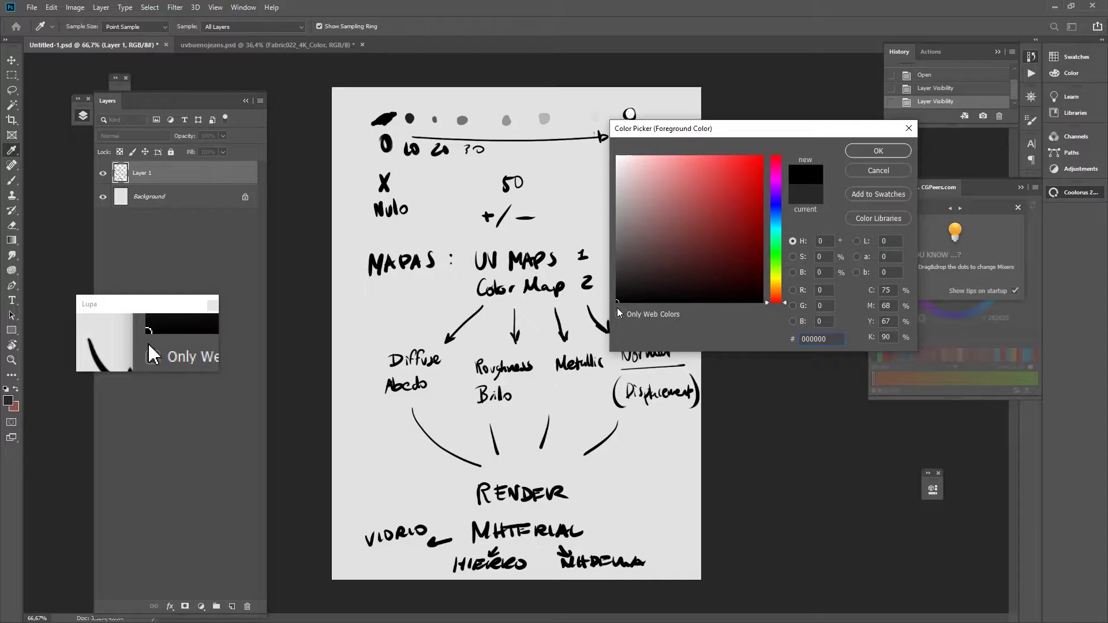
drag(635, 211, 616, 139)
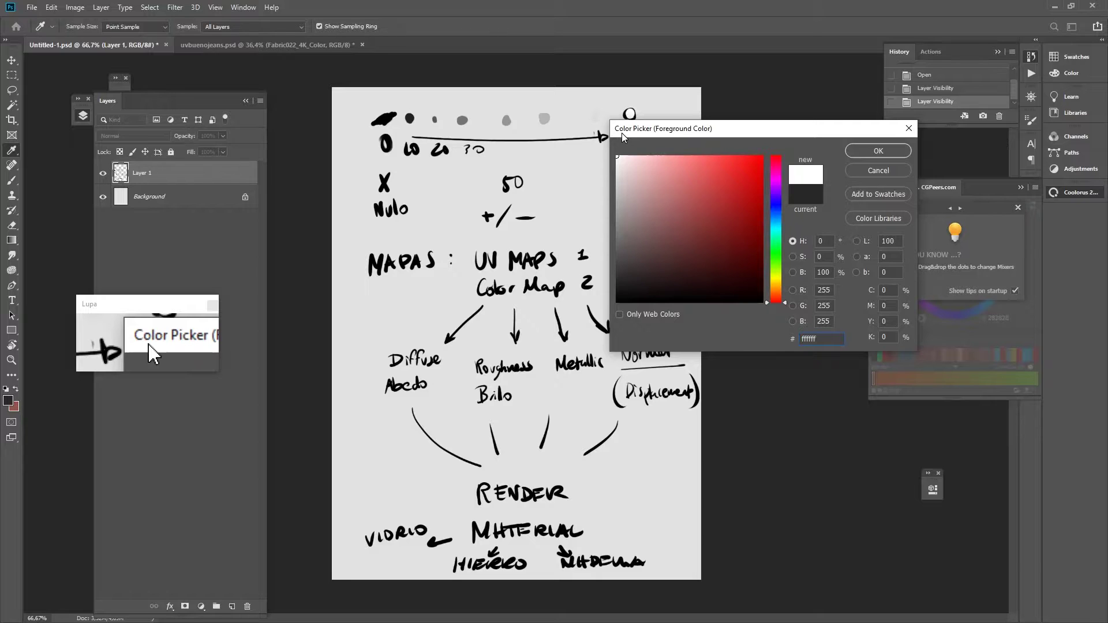
Set the foreground colour to a grey with red 125, then desaturate it to neutral 878787.
click(617, 224)
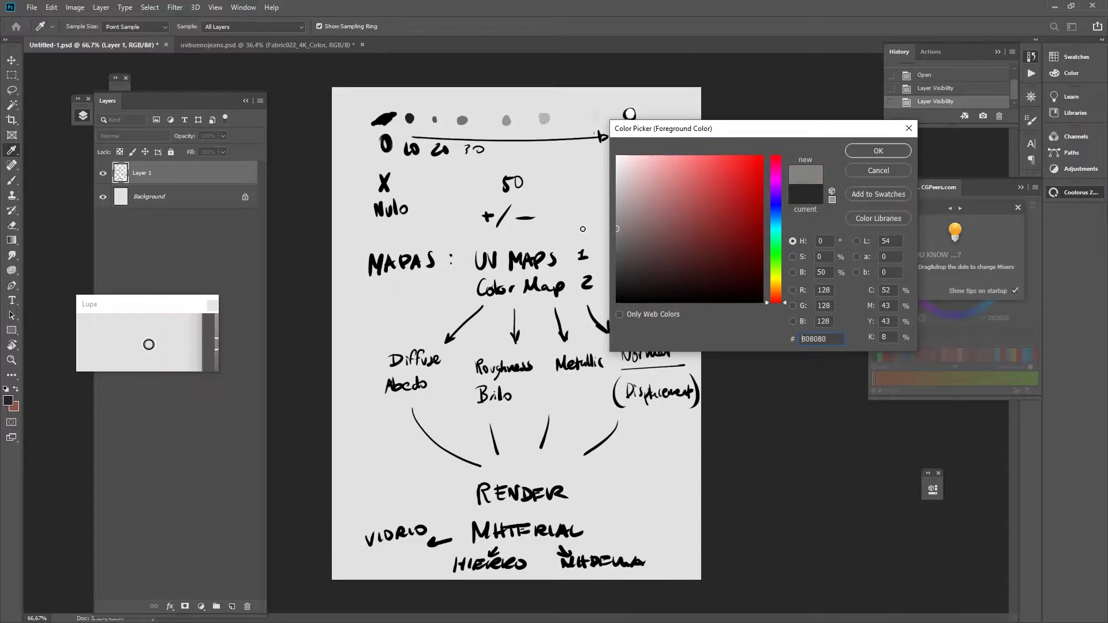
click(824, 290)
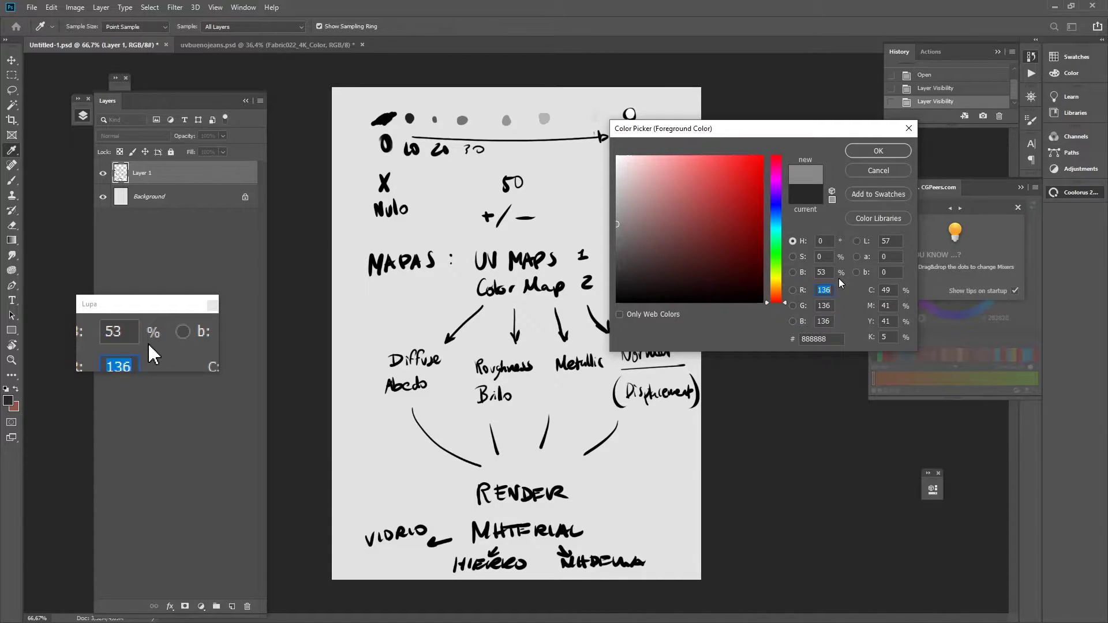
text(120)
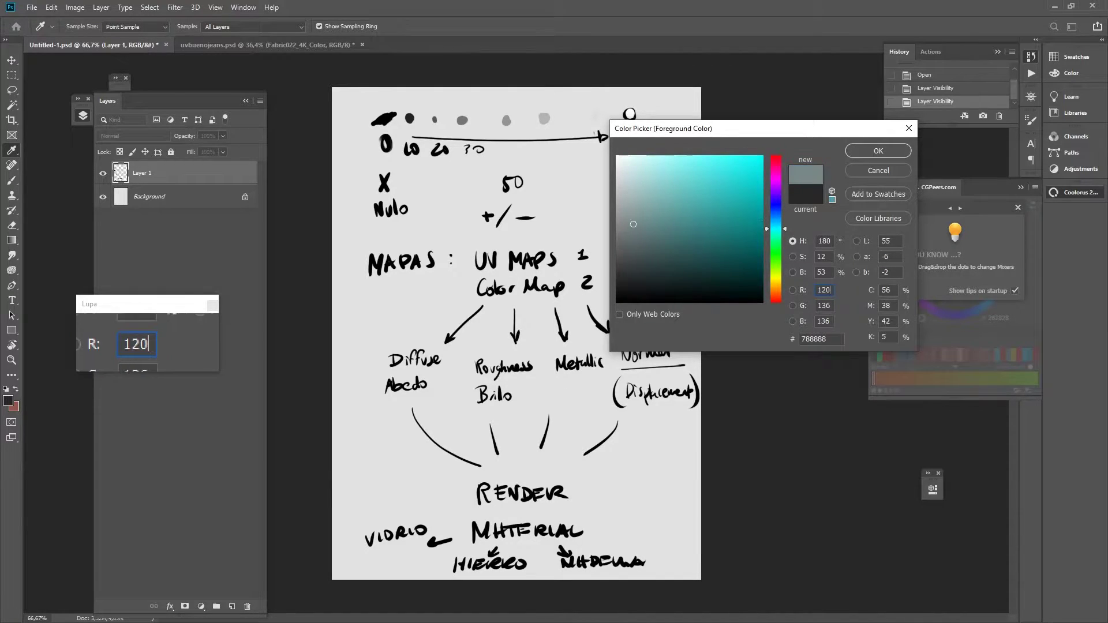
key(BackSpace)
key(BackSpace)
key(BackSpace)
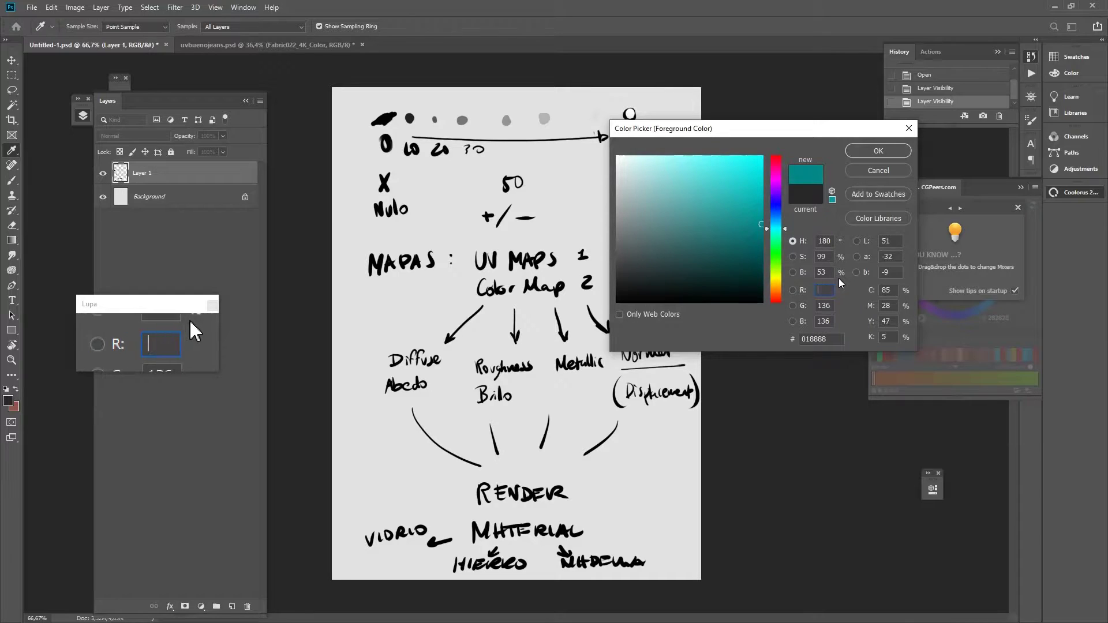
text(25)
key(Return)
key(v)
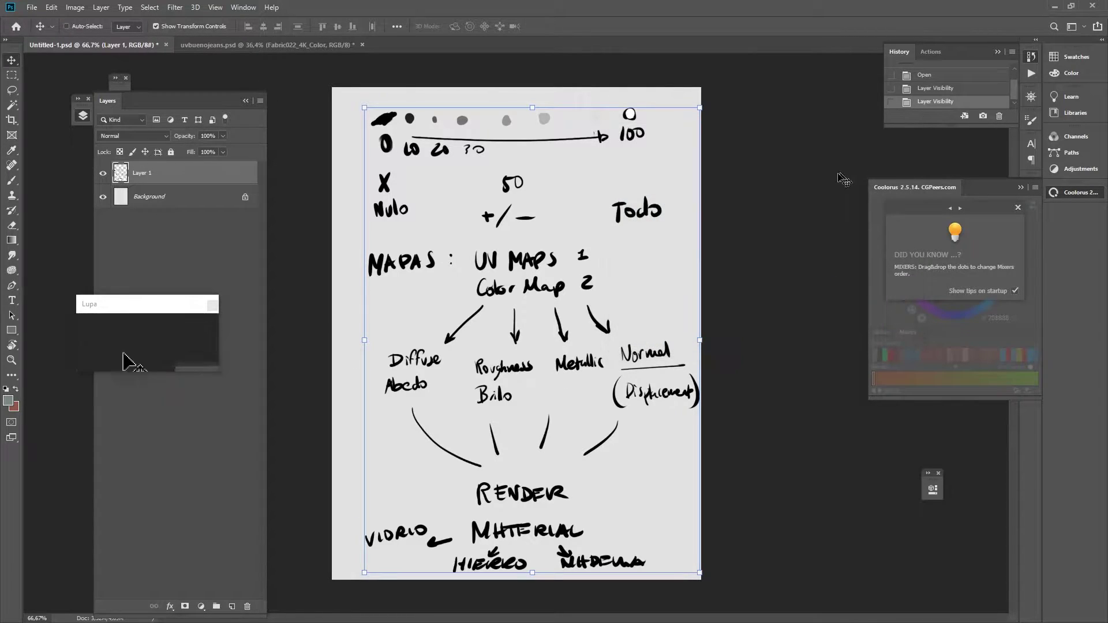
click(8, 400)
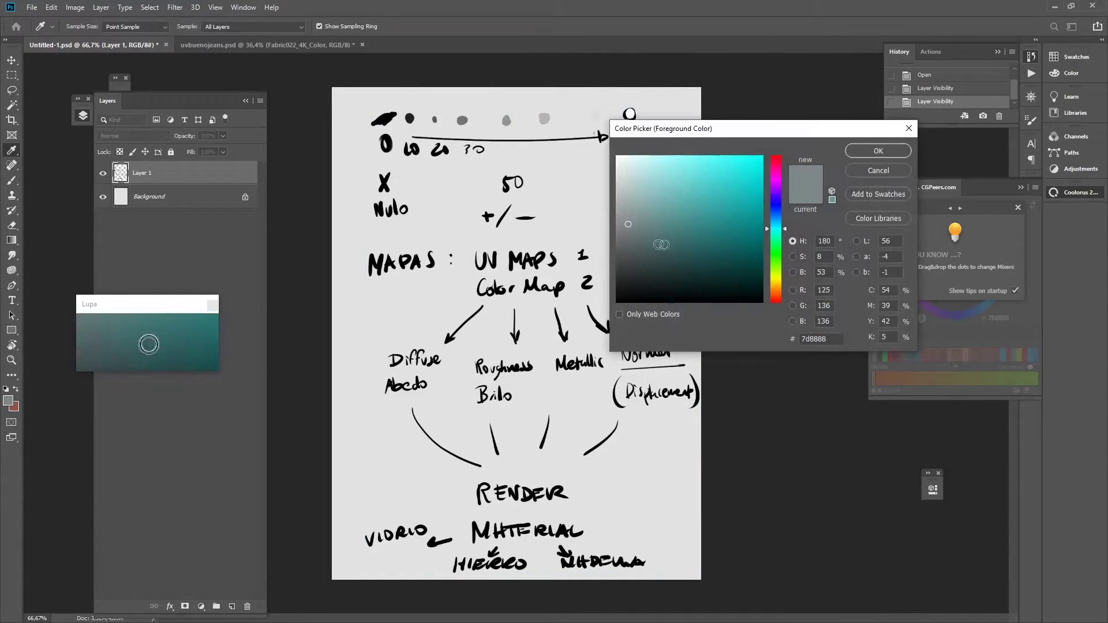
drag(627, 225, 615, 224)
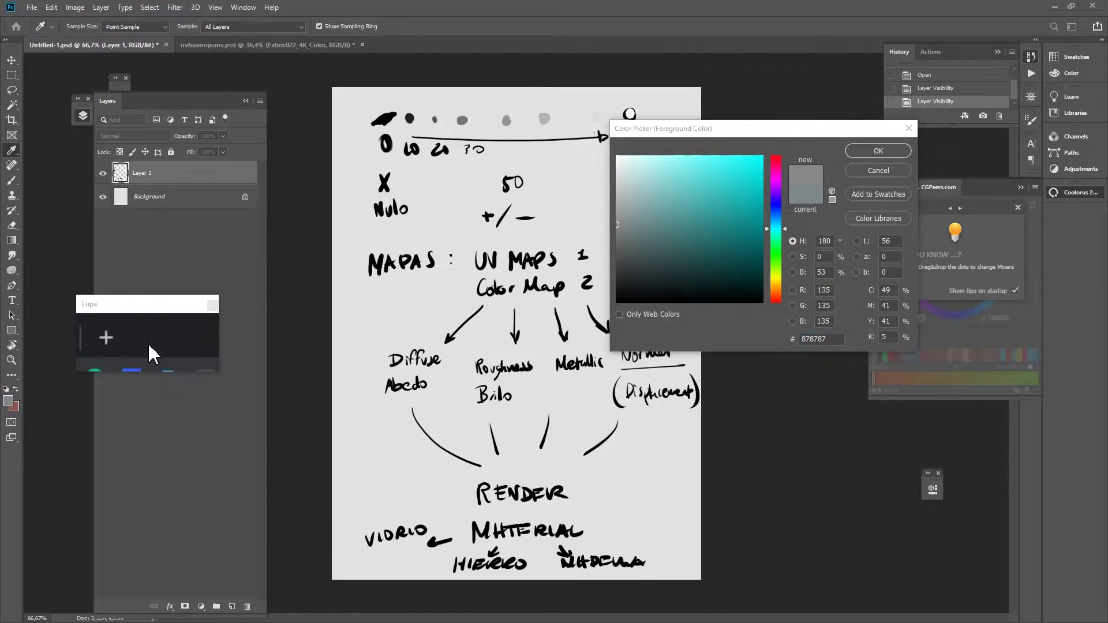
Search the web for 'subtance painter' from the browser address bar.
key(ctrl+l)
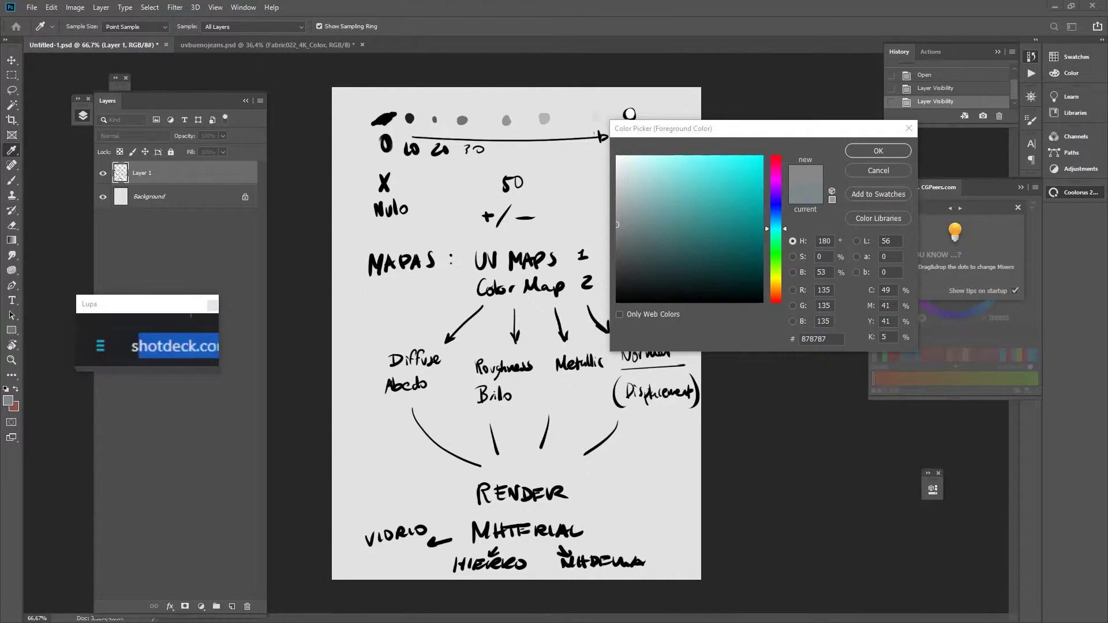
text(subtance)
text( painter)
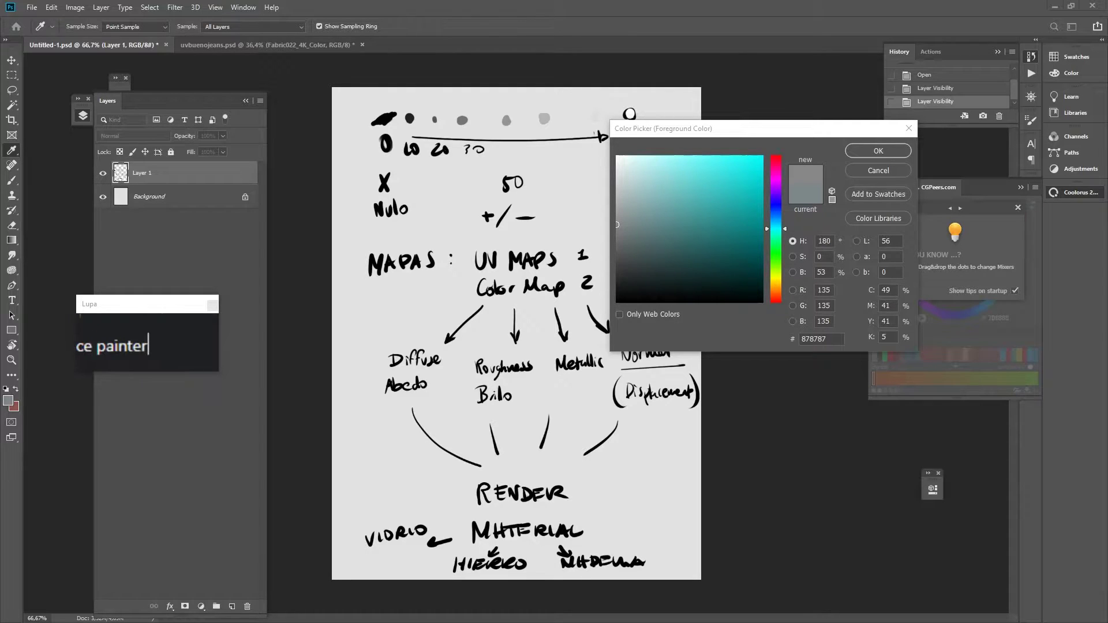
key(Return)
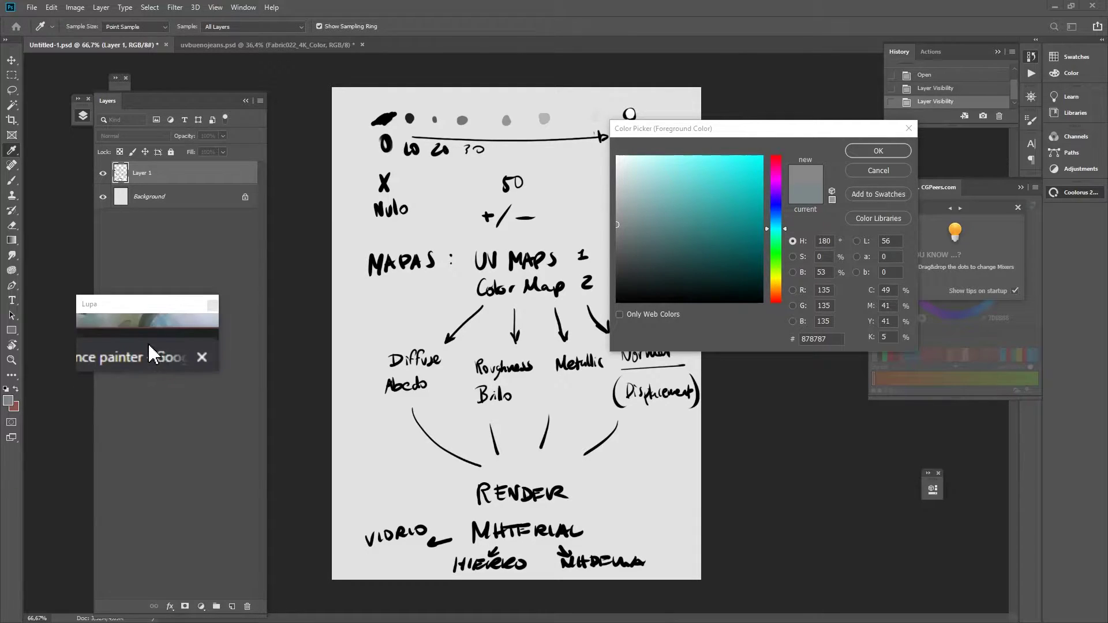
Maximize Chrome on this screen and open the official Substance Painter result.
drag(0, 140, 851, 141)
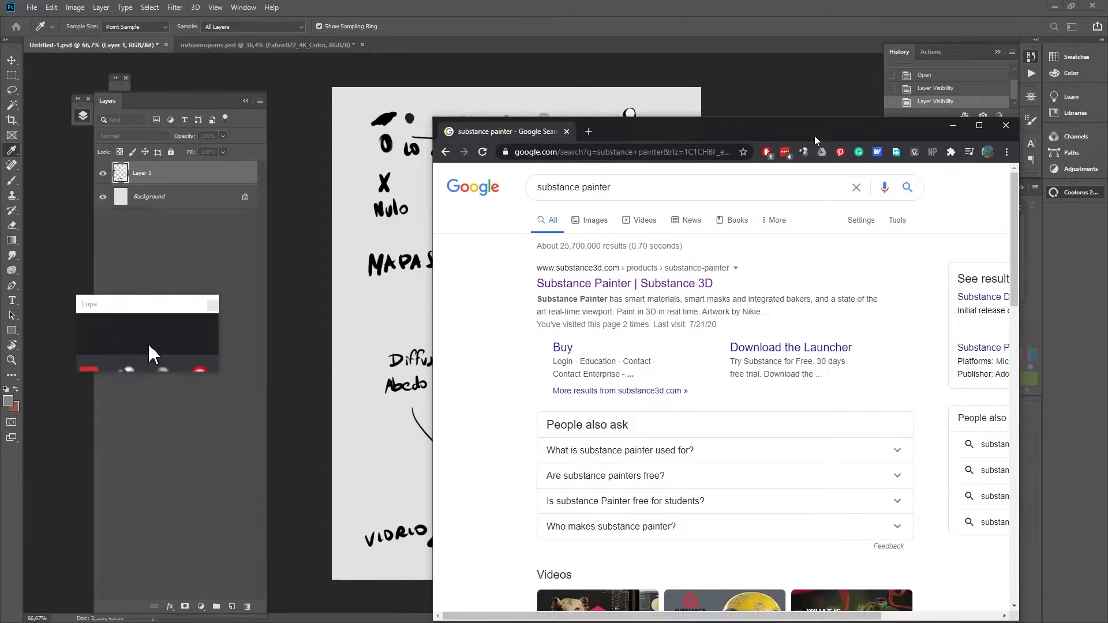
double_click(815, 136)
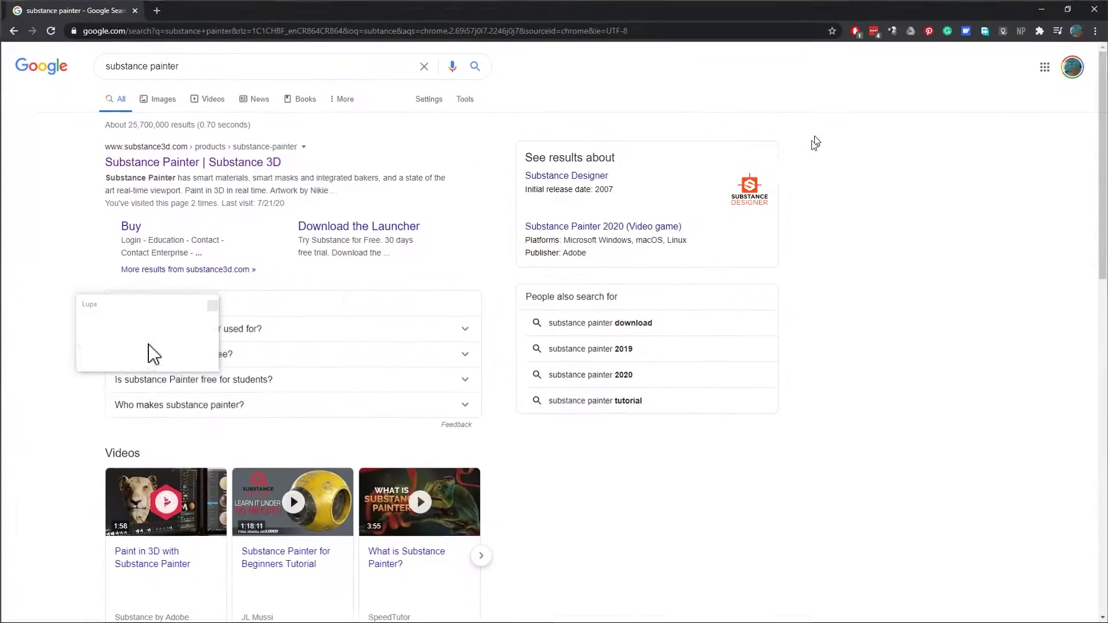
click(265, 161)
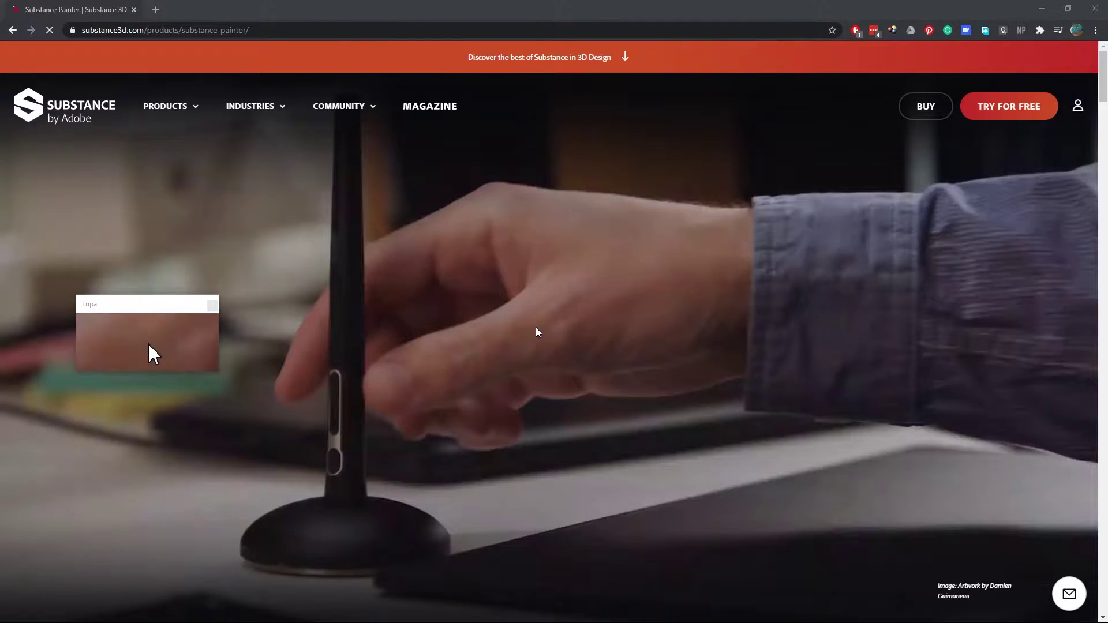
Scroll through the Substance Painter feature sections down to Immersive Texturing.
scroll(535, 328, down, 3)
scroll(536, 332, down, 6)
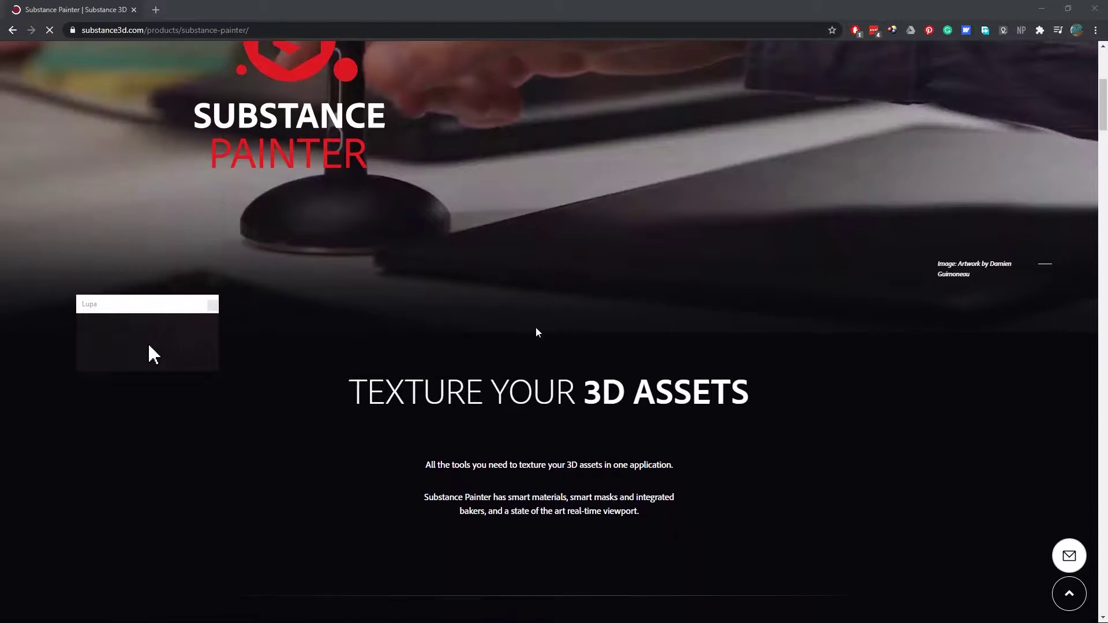
scroll(555, 298, up, 4)
scroll(497, 259, up, 5)
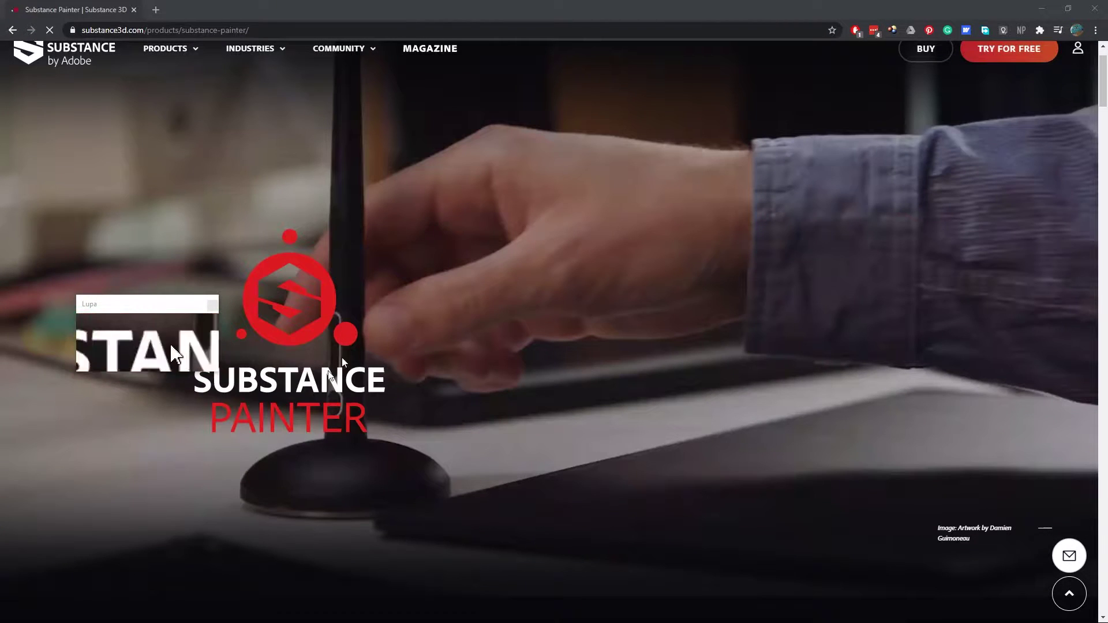
scroll(324, 346, down, 5)
scroll(311, 342, down, 10)
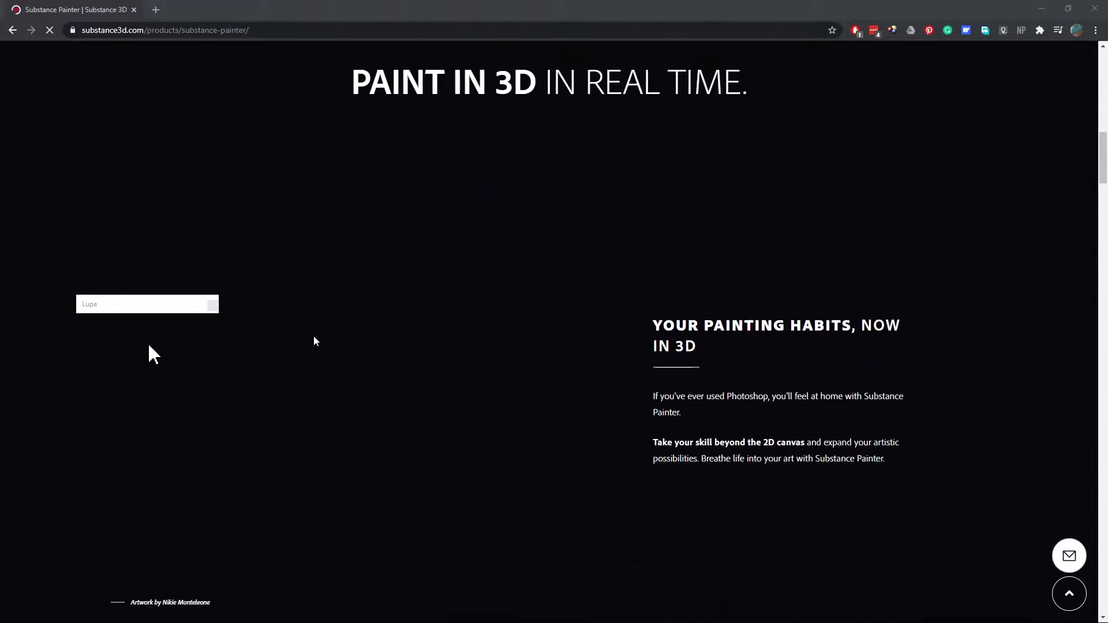
scroll(537, 150, up, 2)
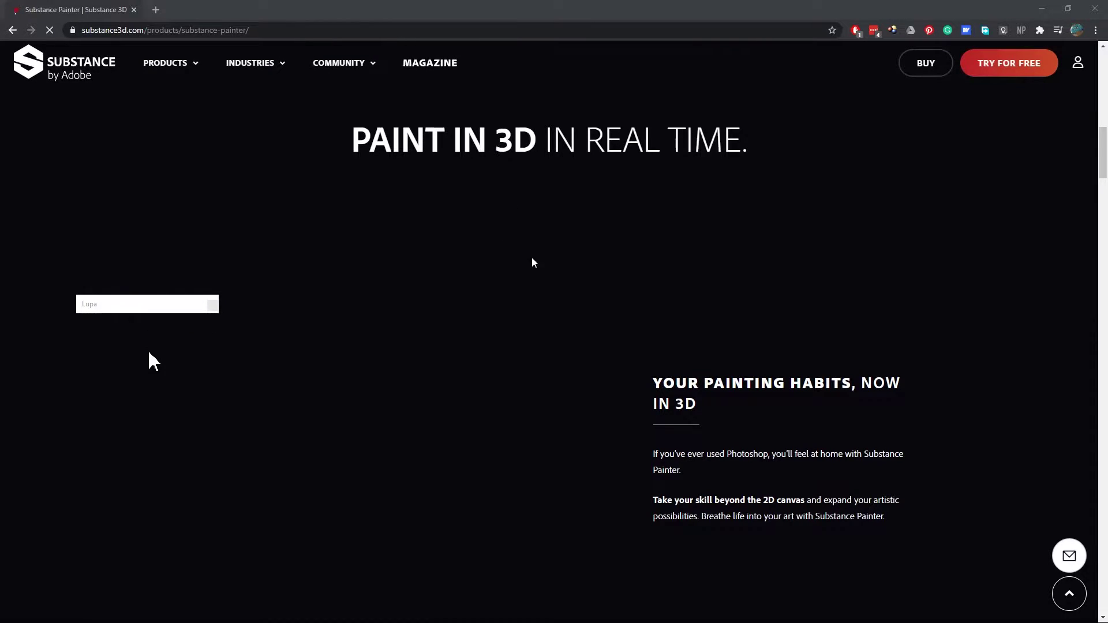
scroll(529, 262, down, 7)
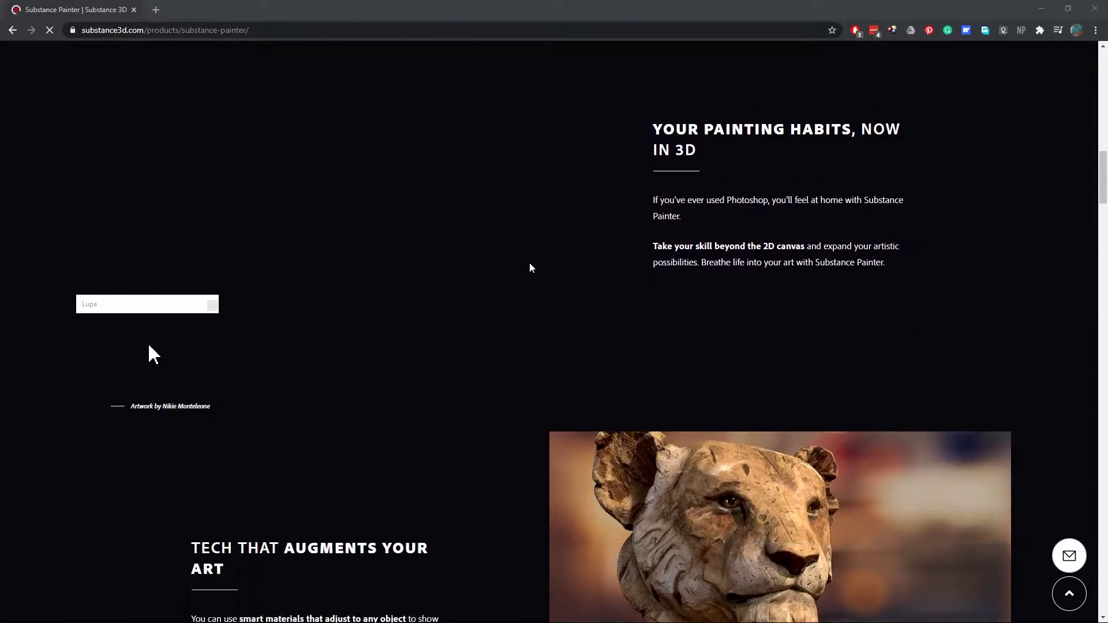
scroll(695, 289, down, 5)
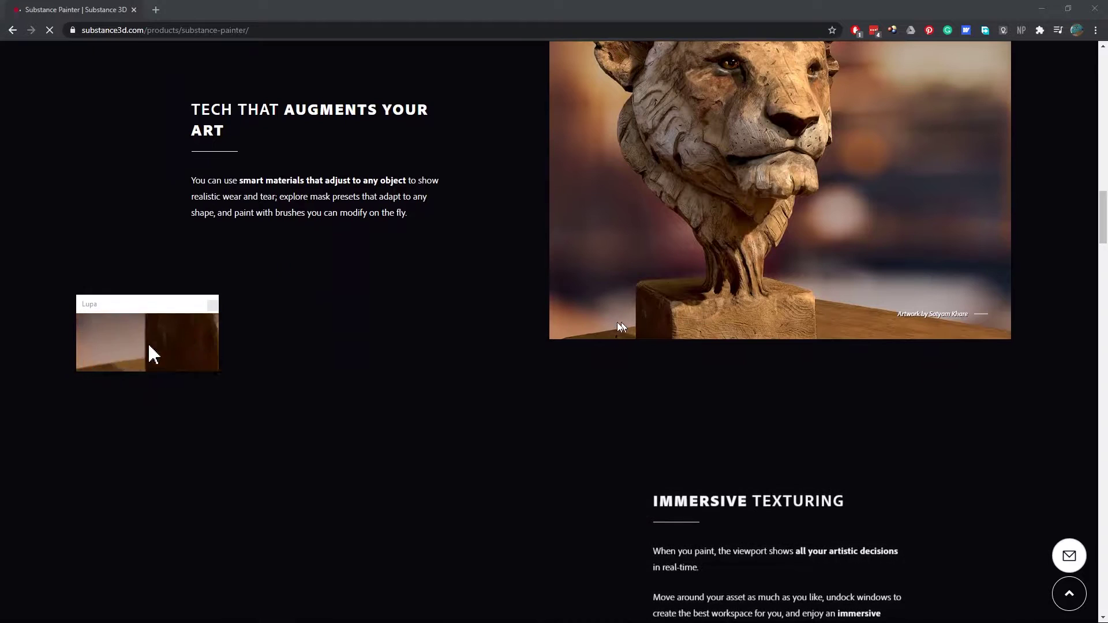
scroll(607, 323, up, 3)
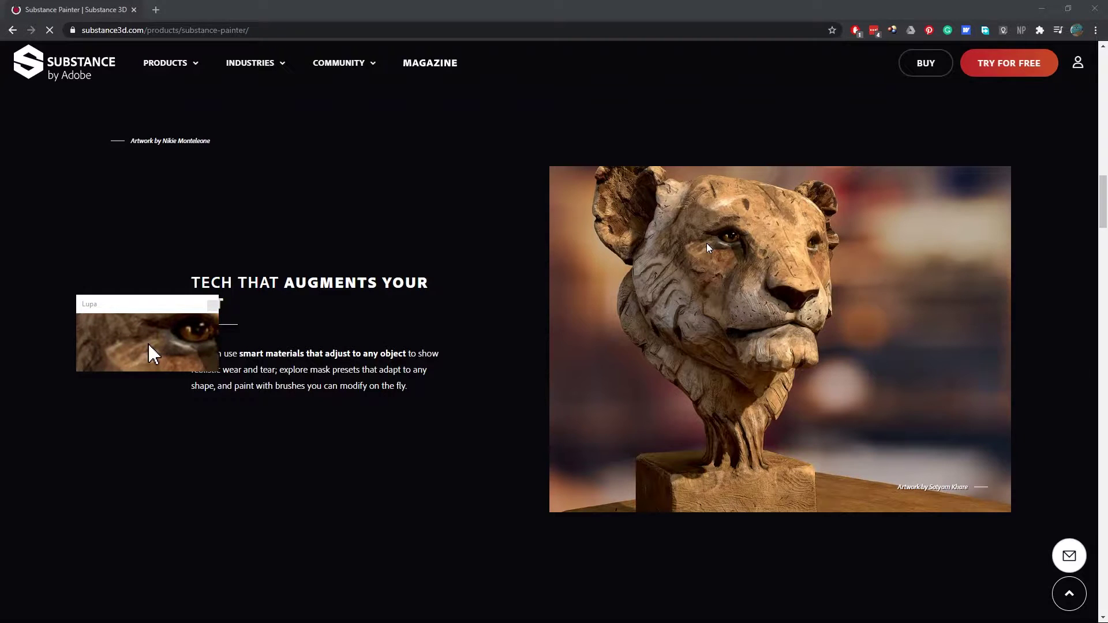
scroll(708, 248, down, 3)
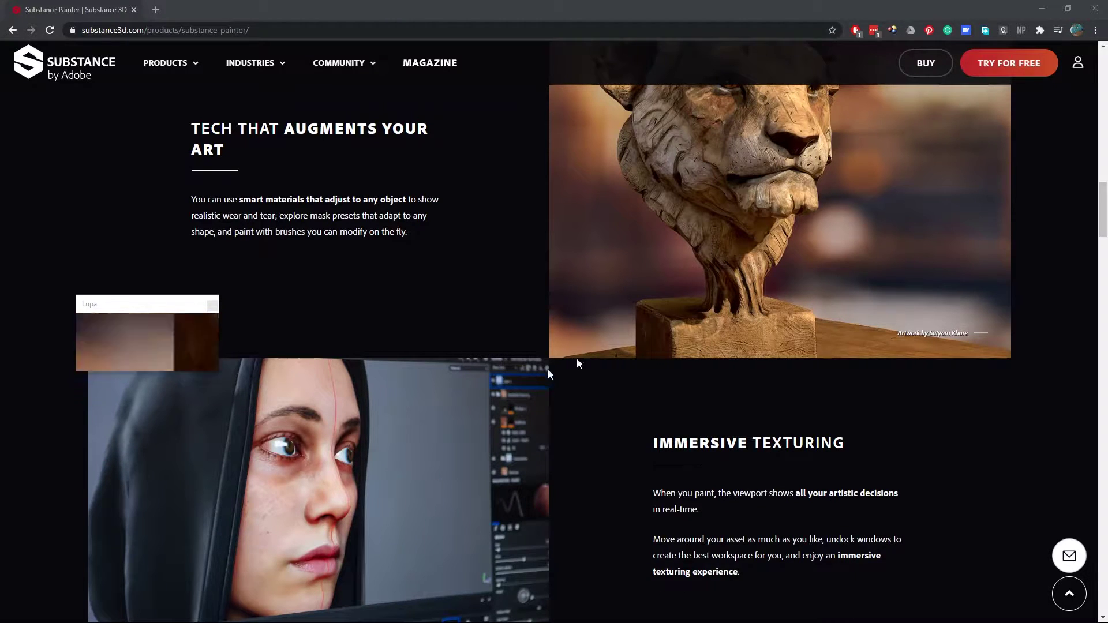
scroll(464, 402, down, 3)
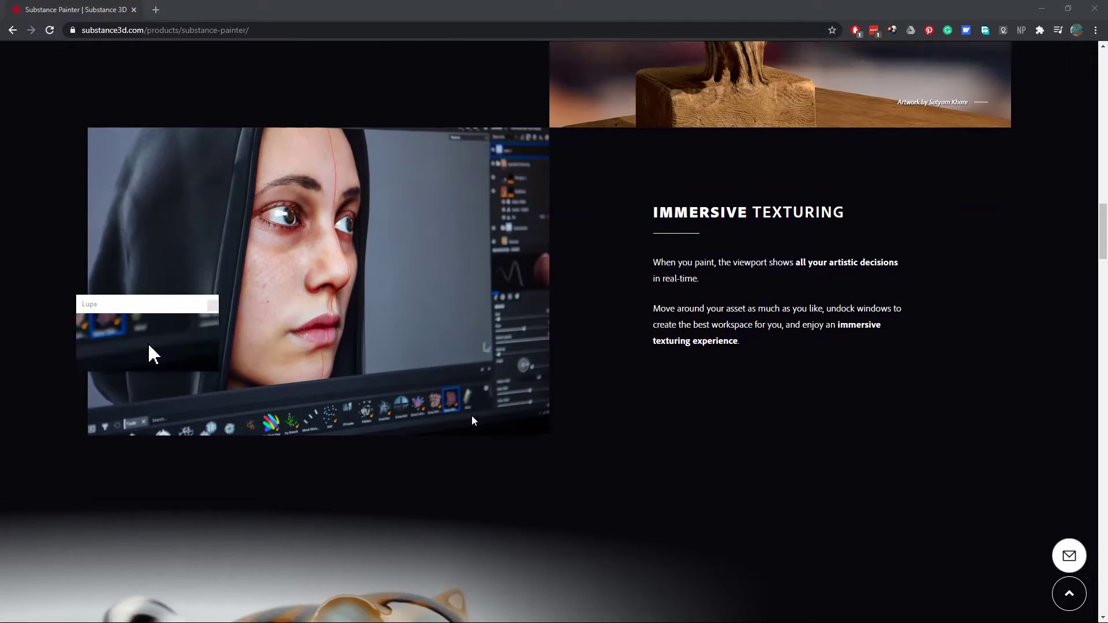
scroll(479, 410, down, 6)
scroll(469, 258, down, 12)
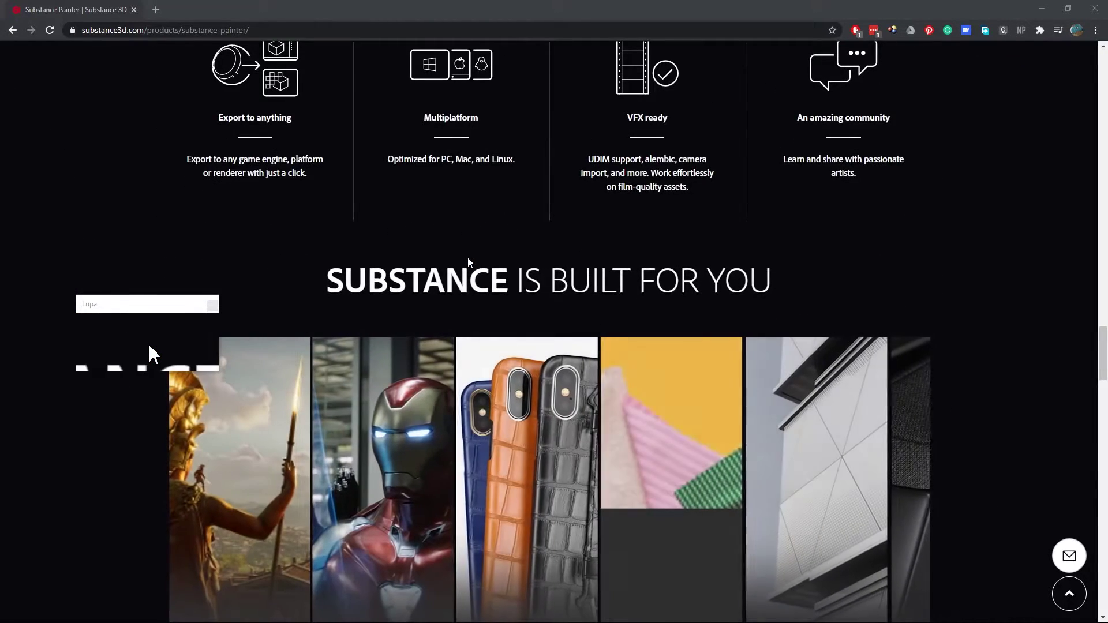
scroll(467, 257, down, 3)
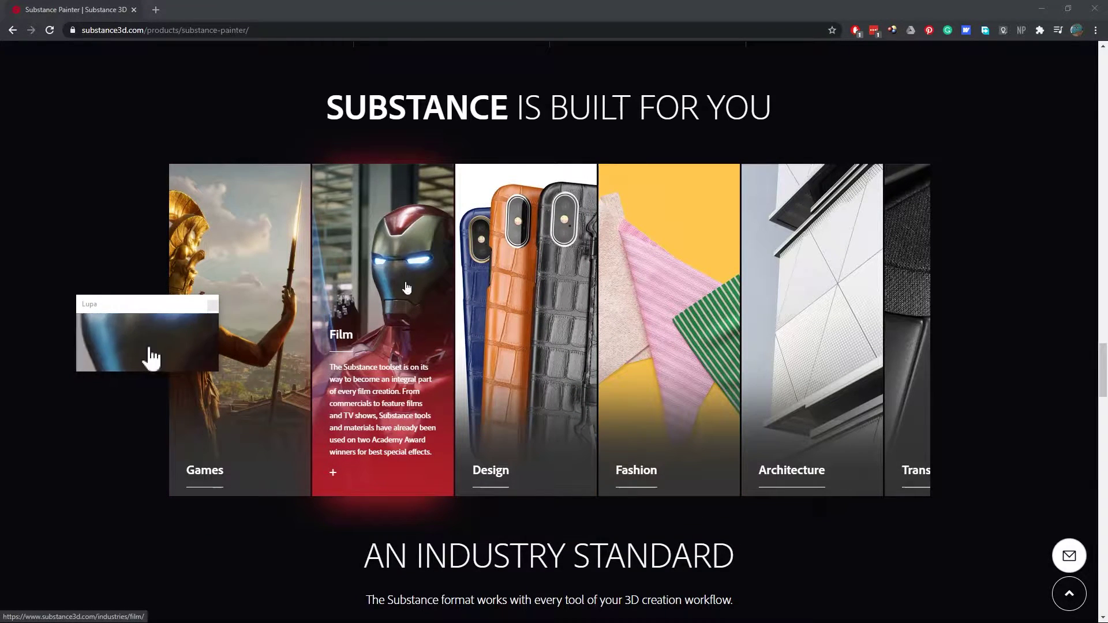
scroll(278, 342, down, 2)
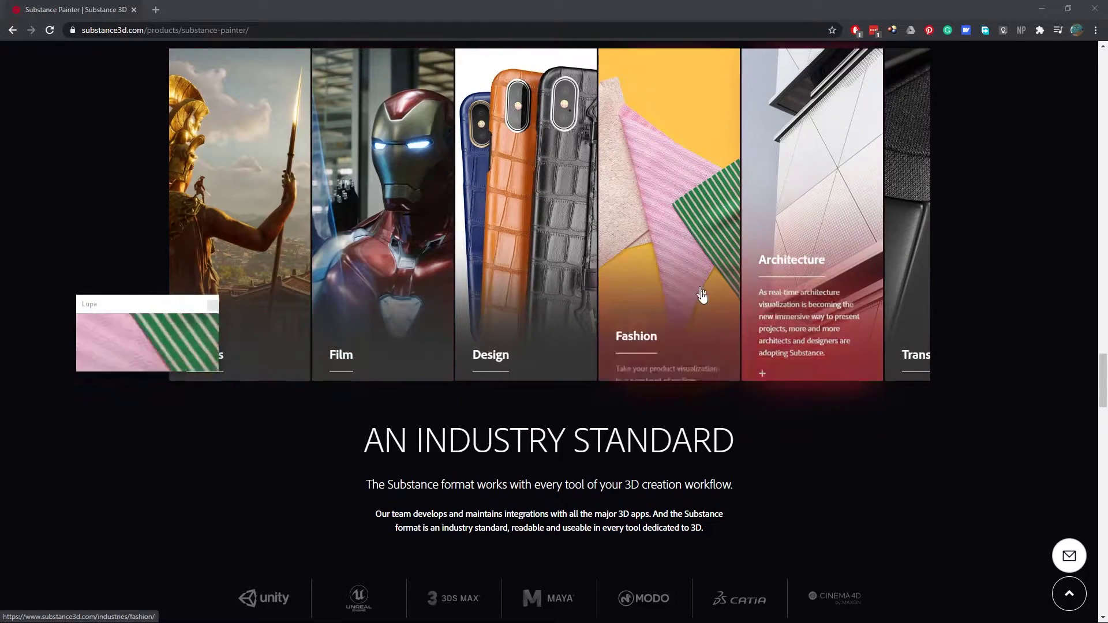
scroll(739, 254, down, 5)
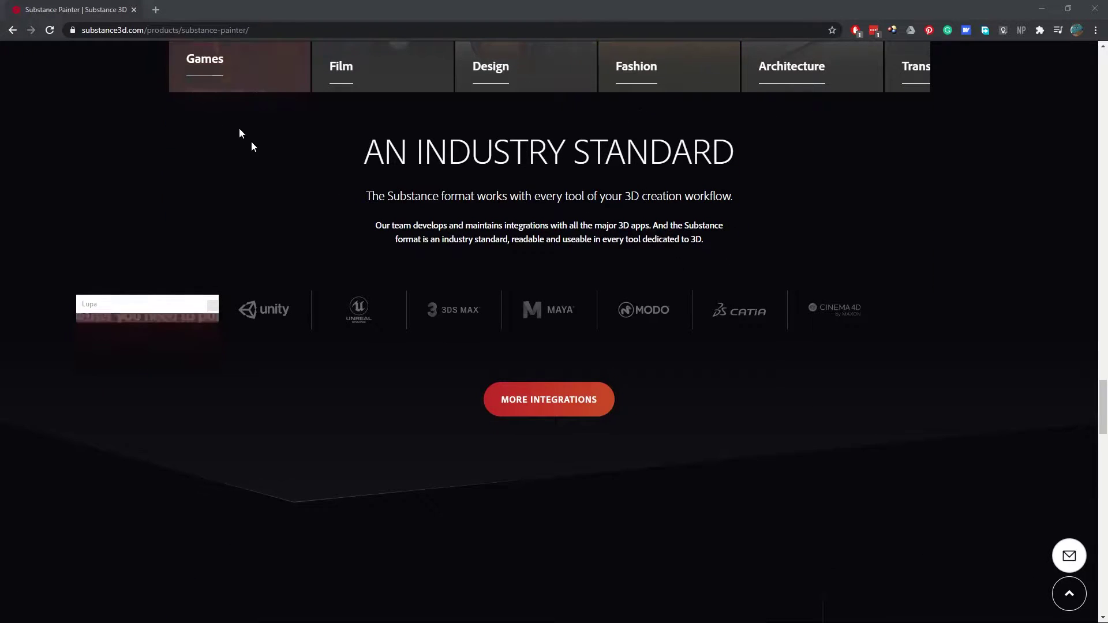
scroll(635, 237, up, 4)
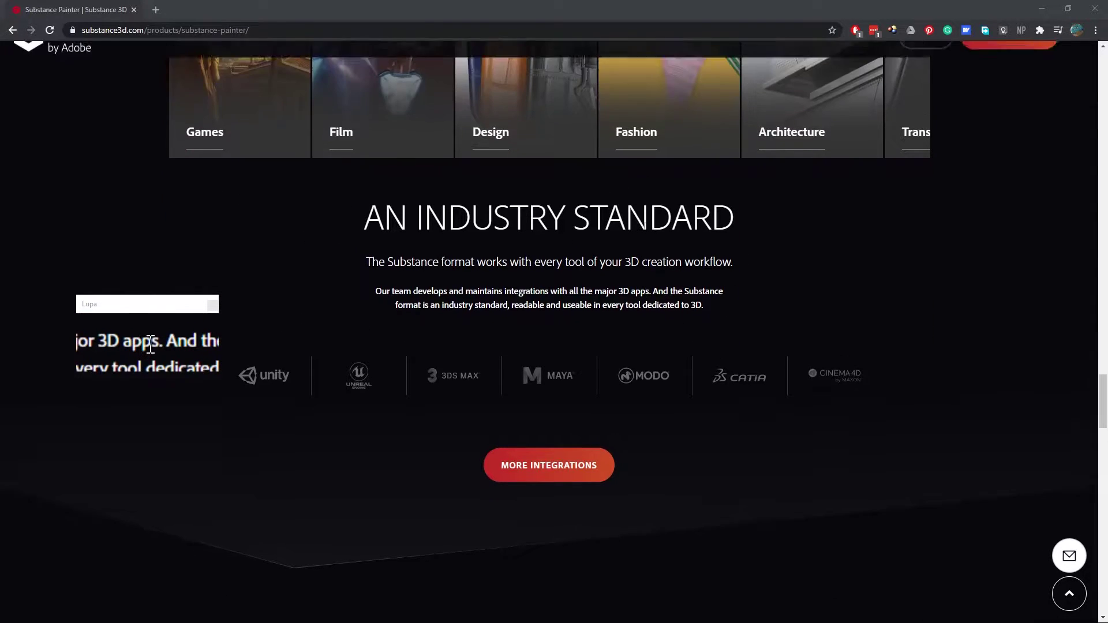
scroll(928, 389, up, 15)
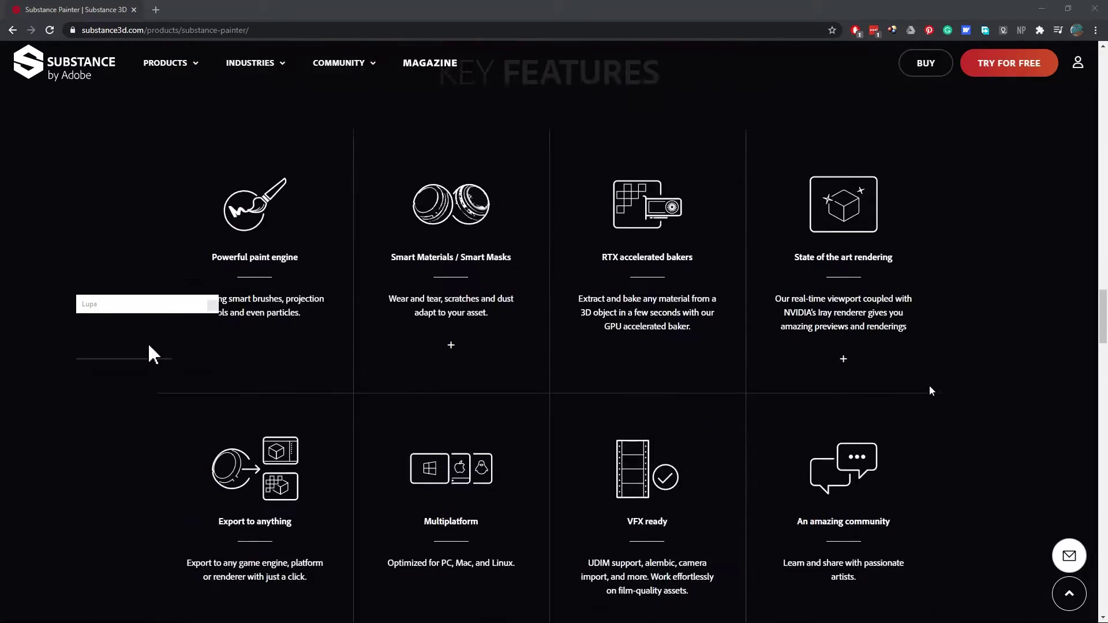
scroll(927, 384, up, 15)
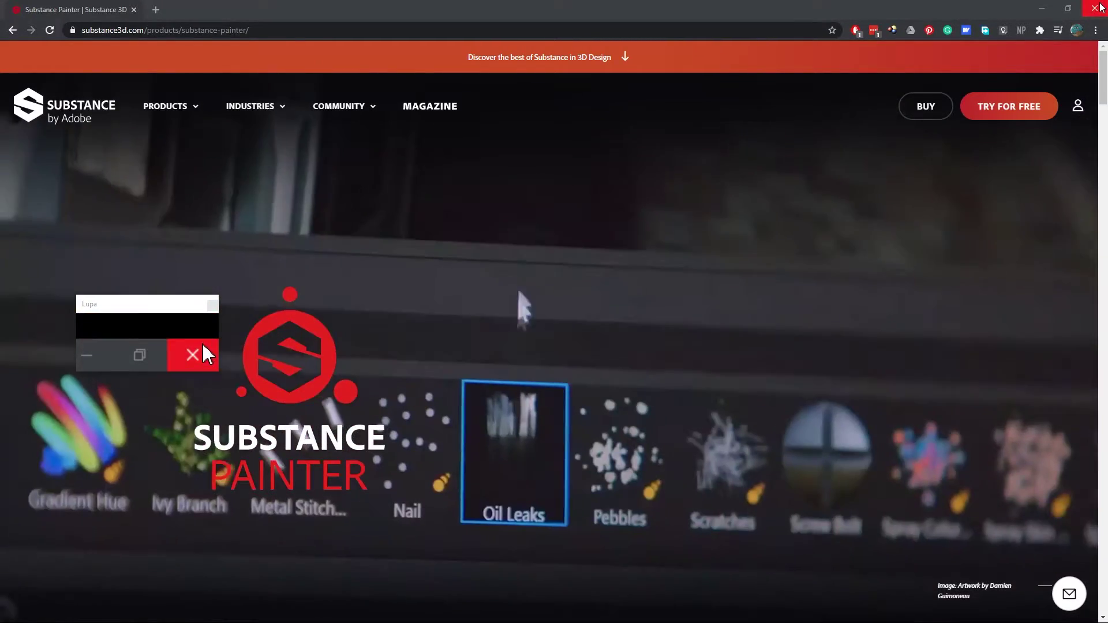
Close Chrome and cancel Photoshop's foreground Color Picker, keeping the colour unchanged.
click(1094, 8)
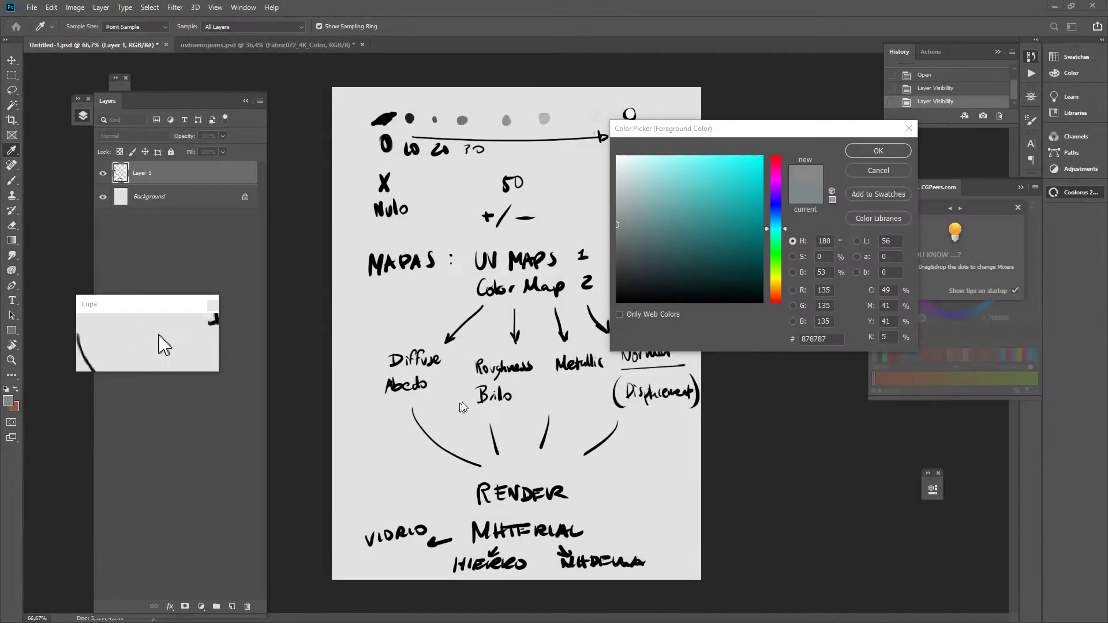
click(887, 132)
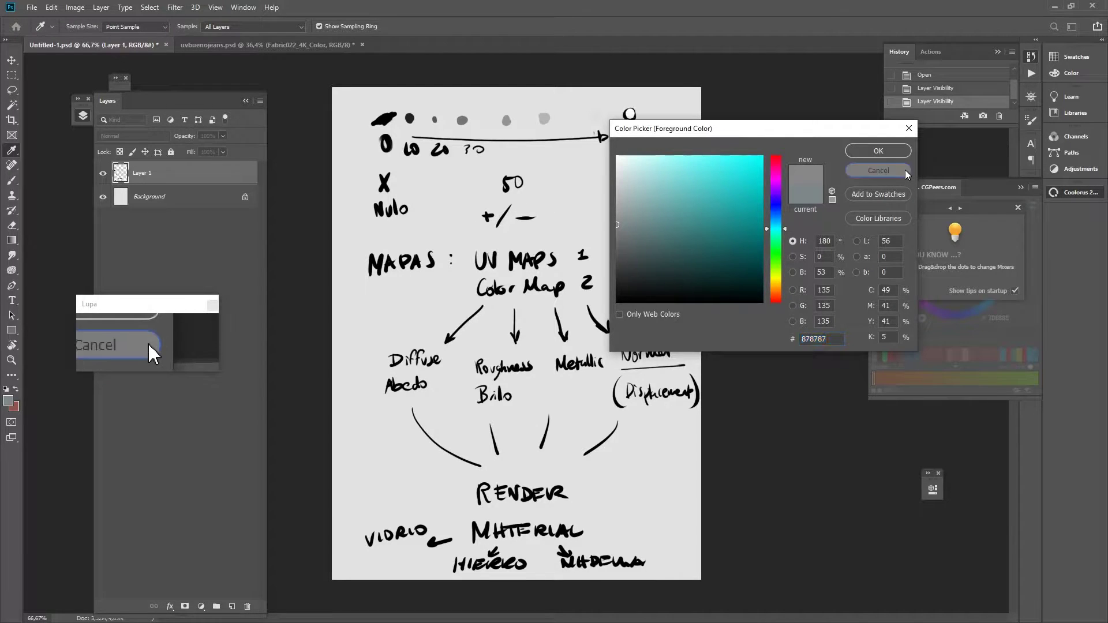
click(879, 170)
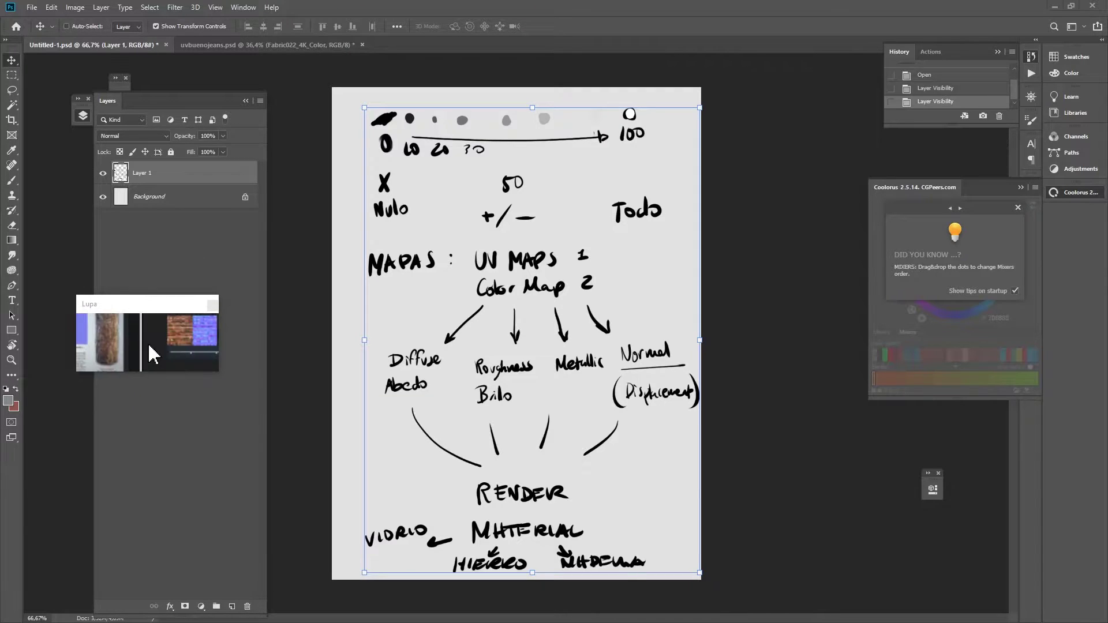
View texTypesTitle.jpg maximized and zoomed in Photos to compare the brick texture maps.
key(Return)
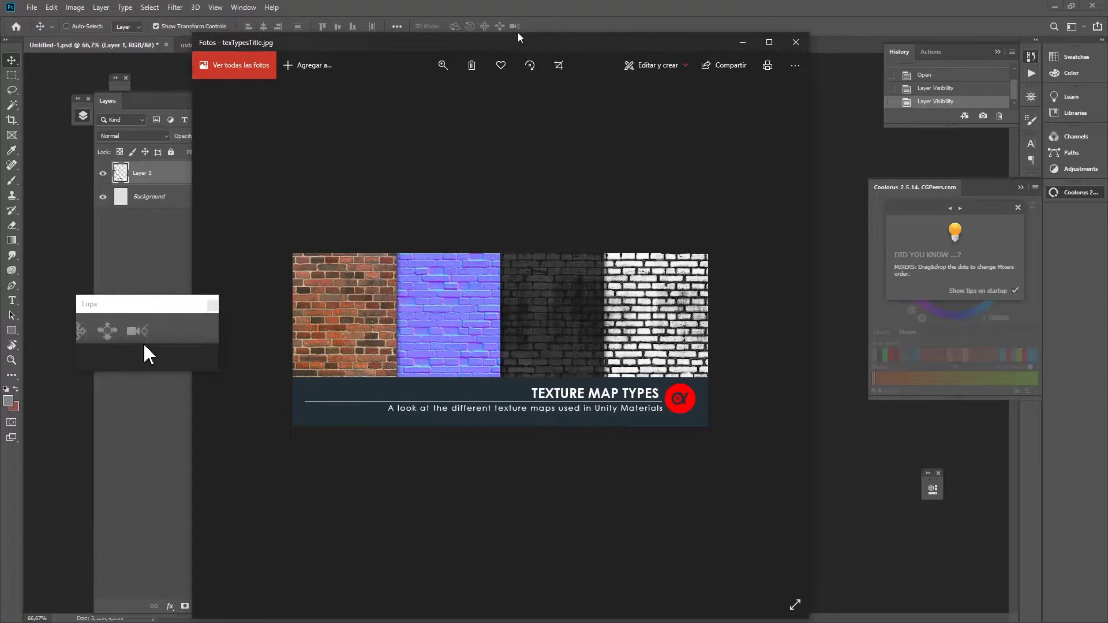
drag(521, 40, 769, 89)
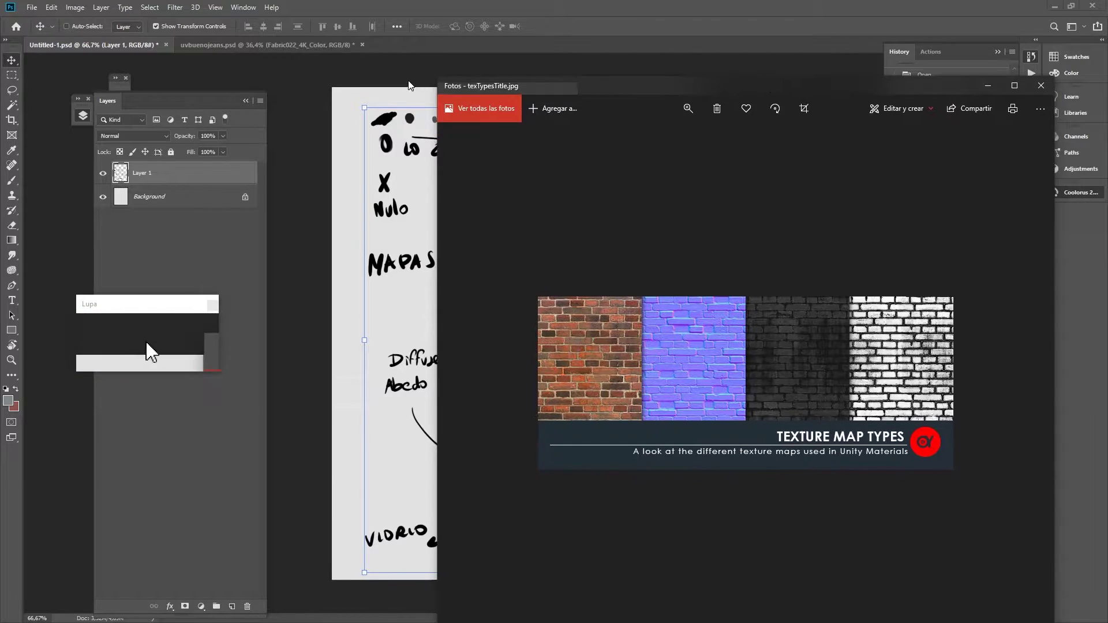
drag(443, 88, 705, 30)
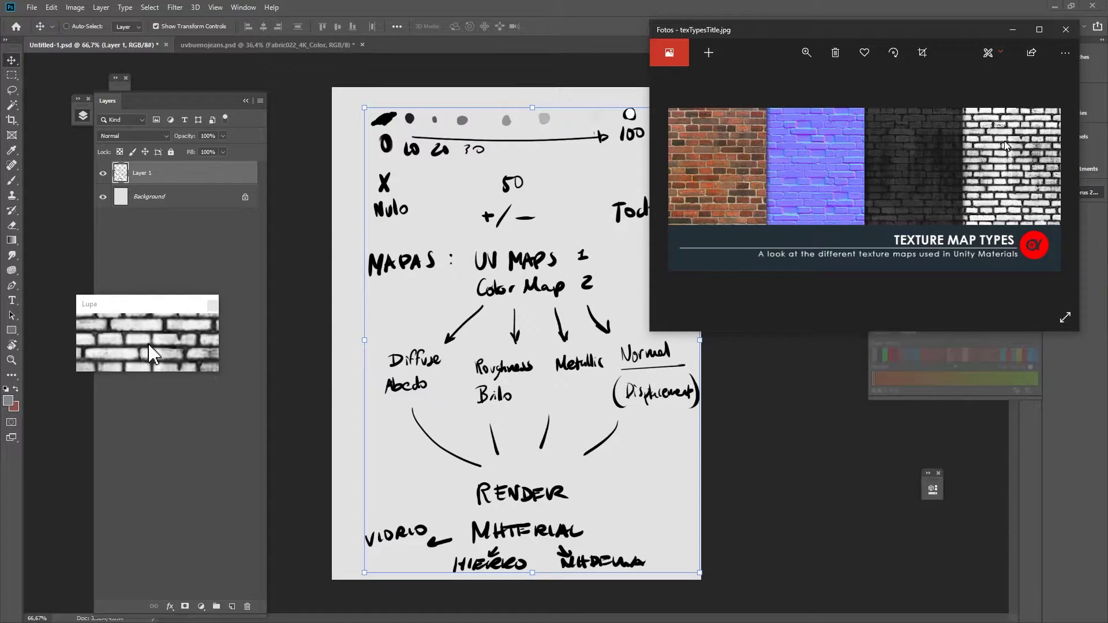
drag(927, 29, 818, 54)
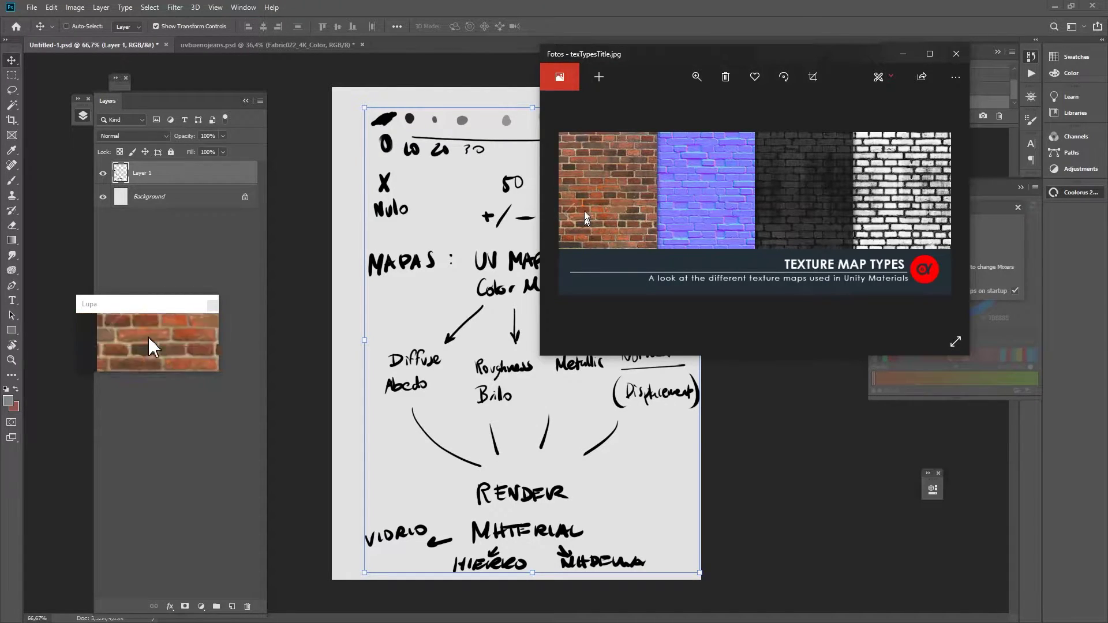
click(930, 53)
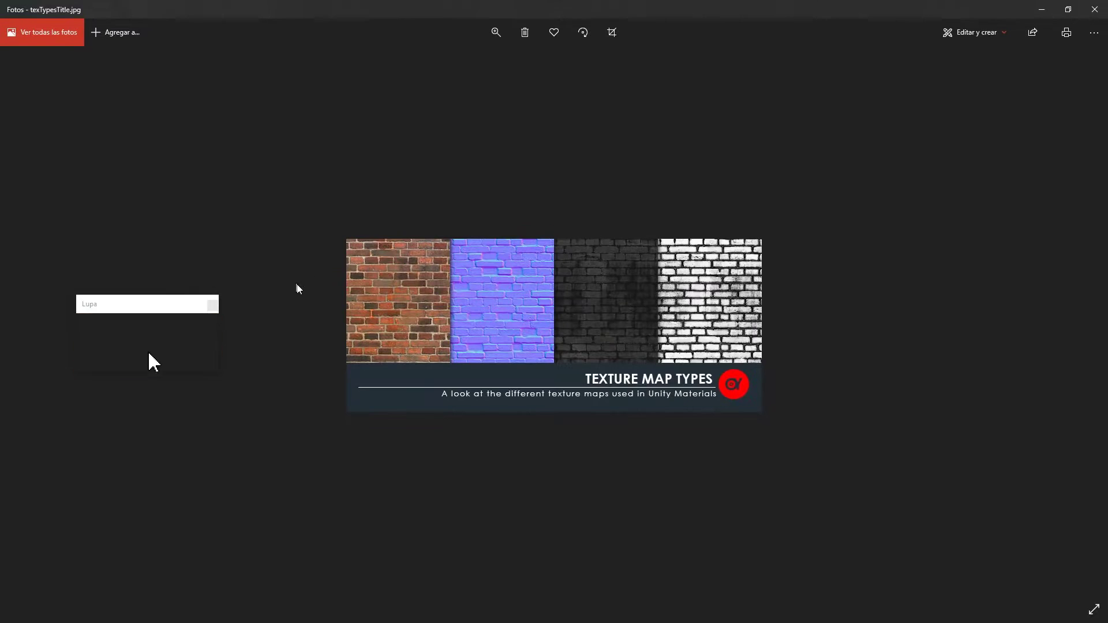
click(495, 32)
drag(446, 61, 484, 62)
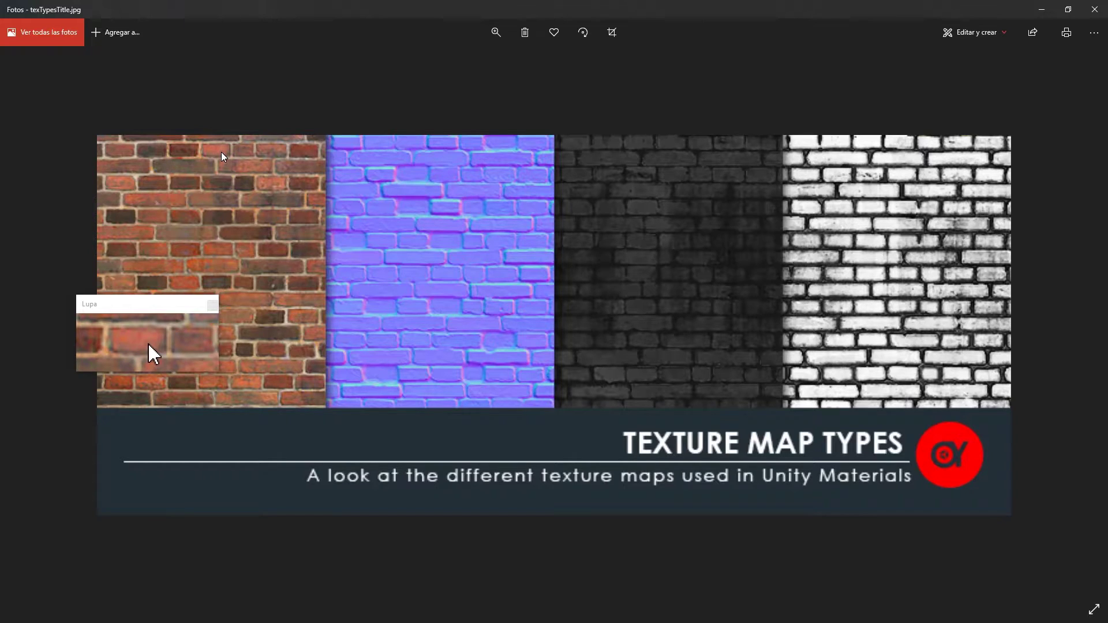
click(1095, 9)
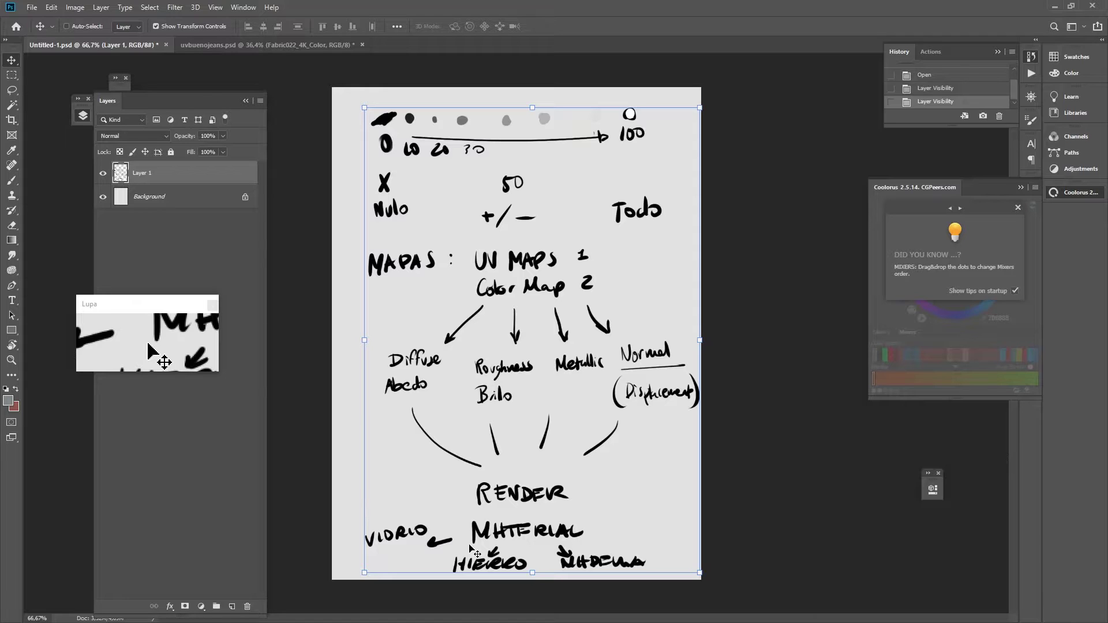
Show the uvbuenojeans.psd sticker texture, then return to the two-box Maya scene.
click(266, 44)
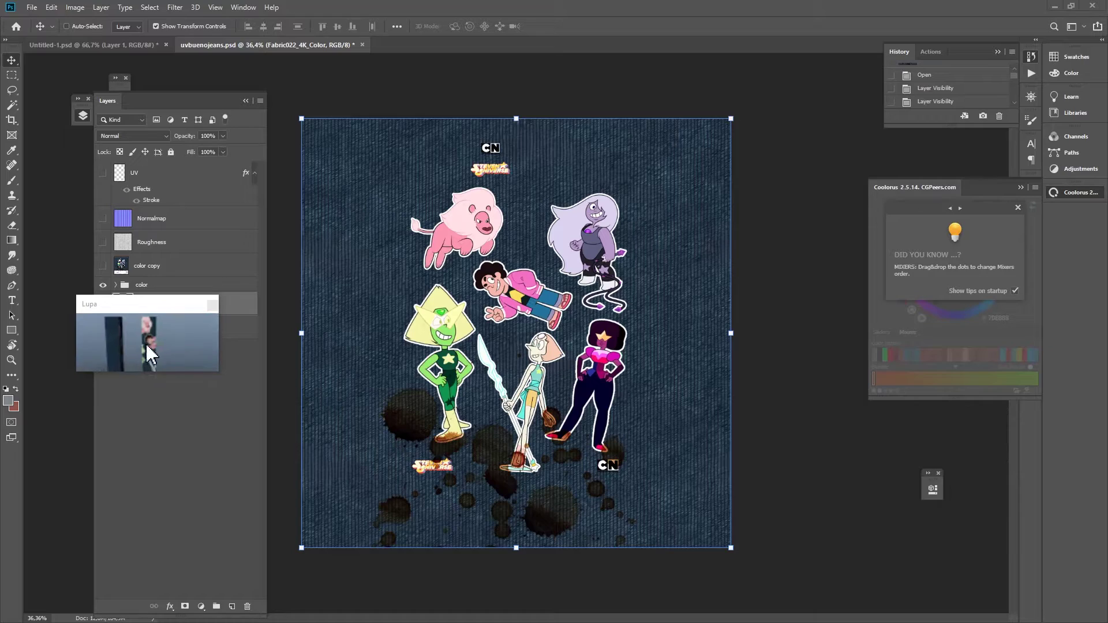
key(alt+Tab)
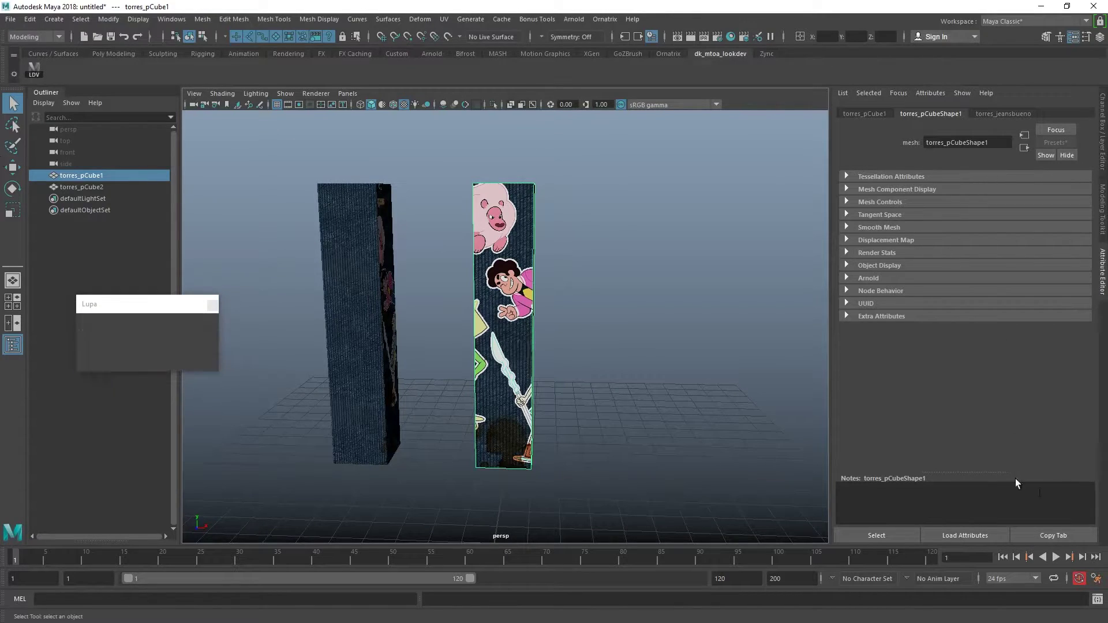
Delete the plain left jeans box torres_pCube2.
alt+drag(583, 349, 697, 354)
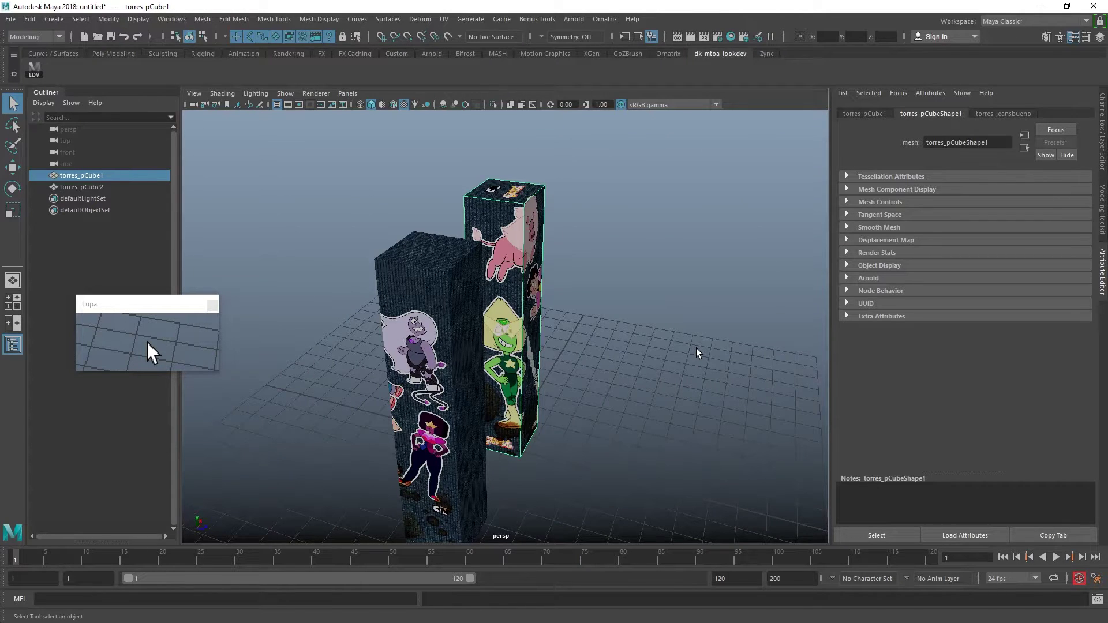
alt+drag(696, 348, 573, 346)
alt+right_drag(574, 347, 404, 329)
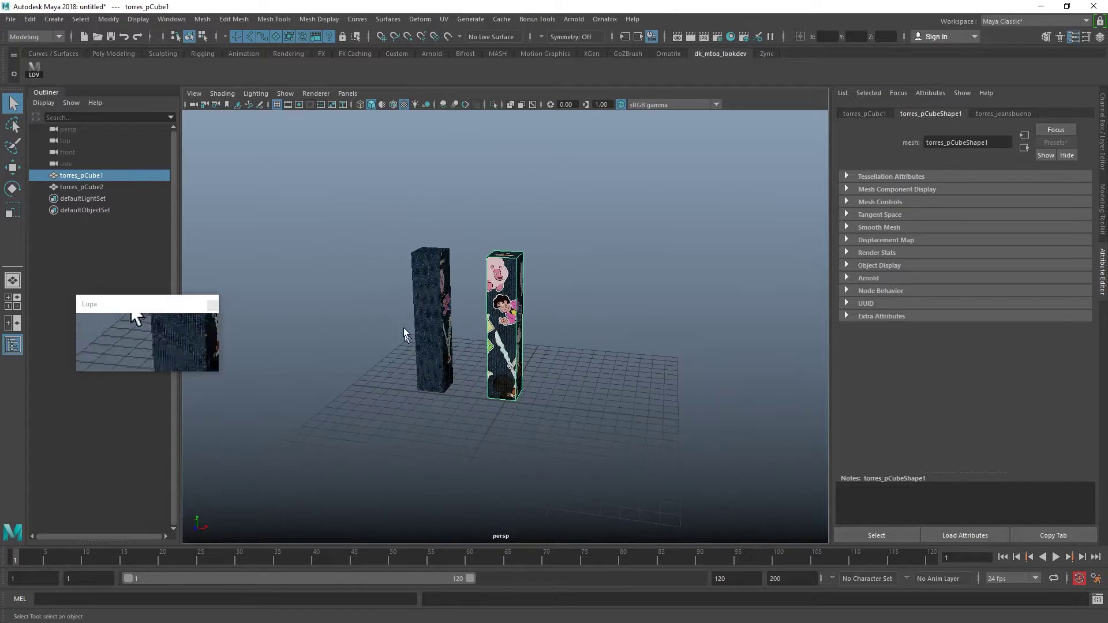
click(431, 304)
key(Delete)
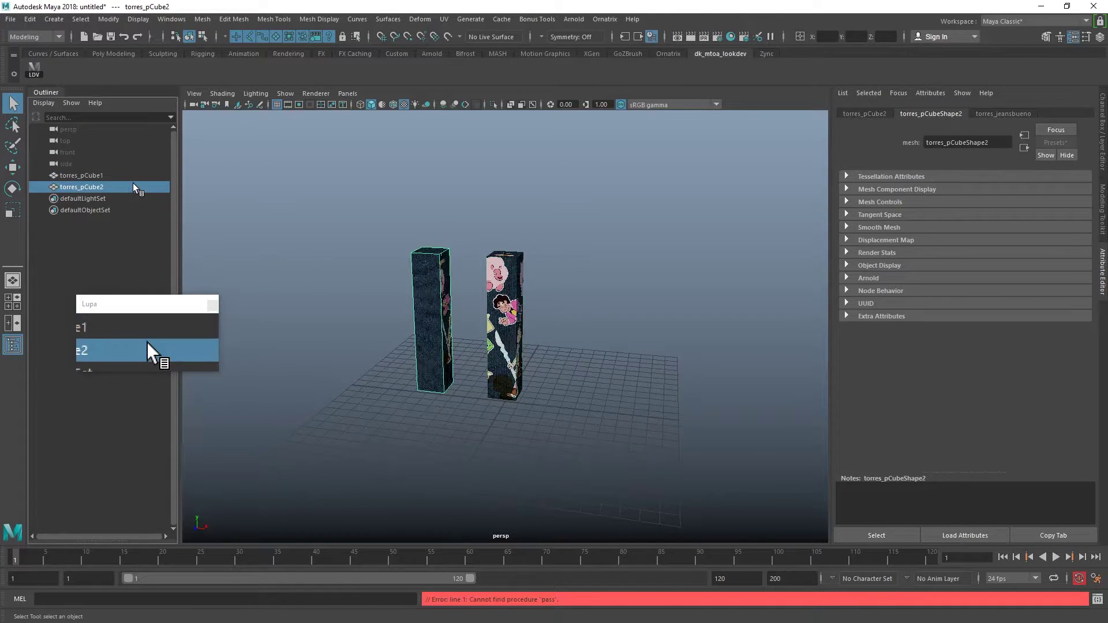
Set the remaining box torres_pCube1's Translate Y to 0.
click(131, 176)
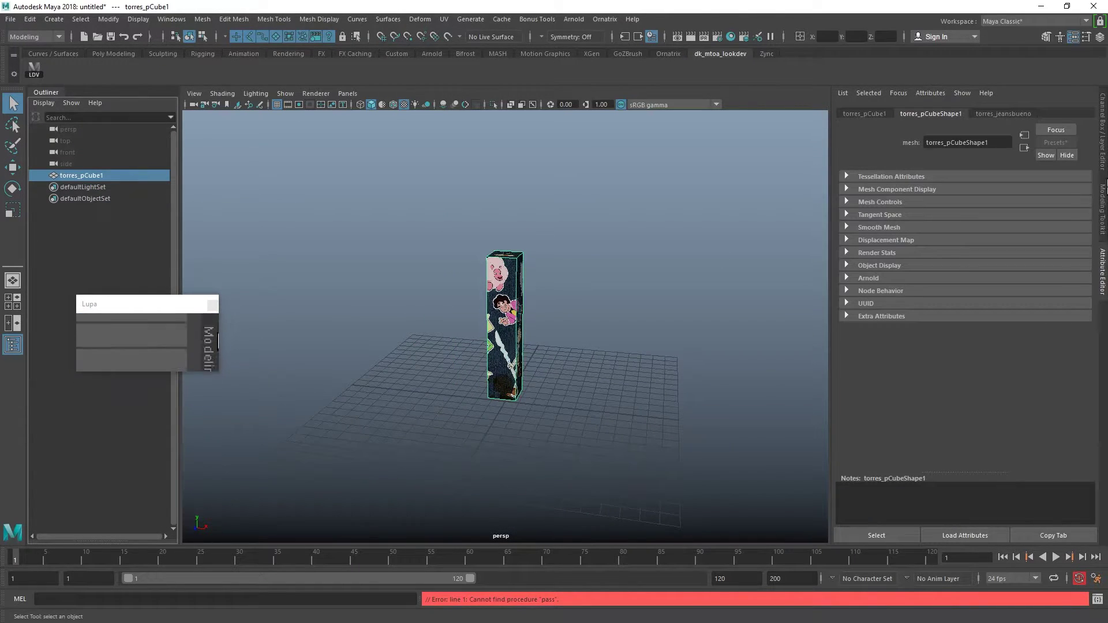
click(1102, 144)
double_click(1076, 134)
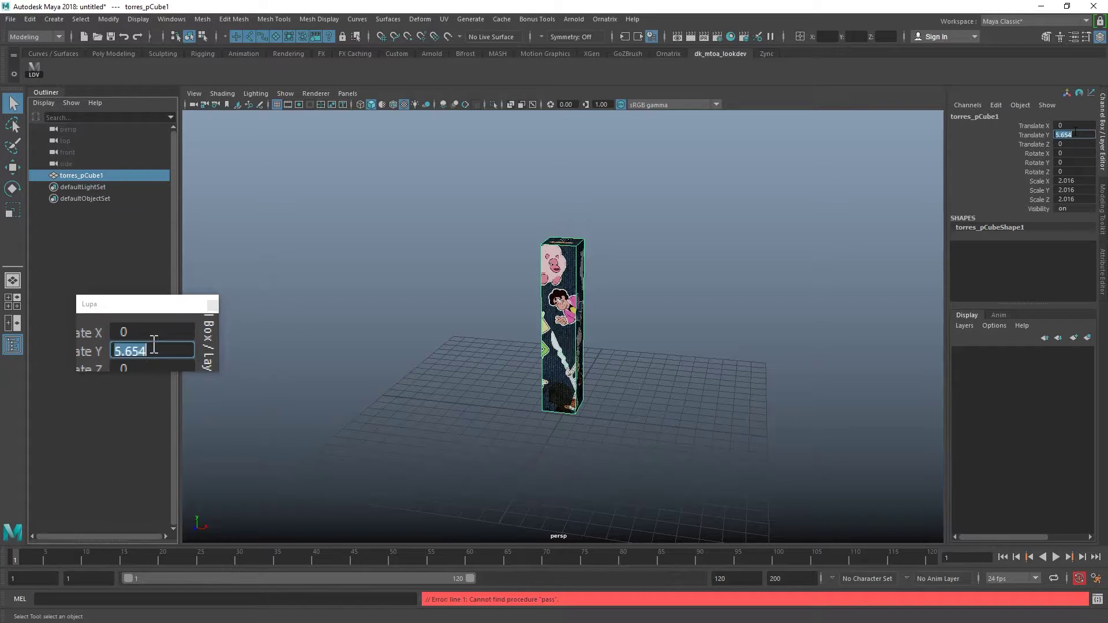
text(0)
click(713, 311)
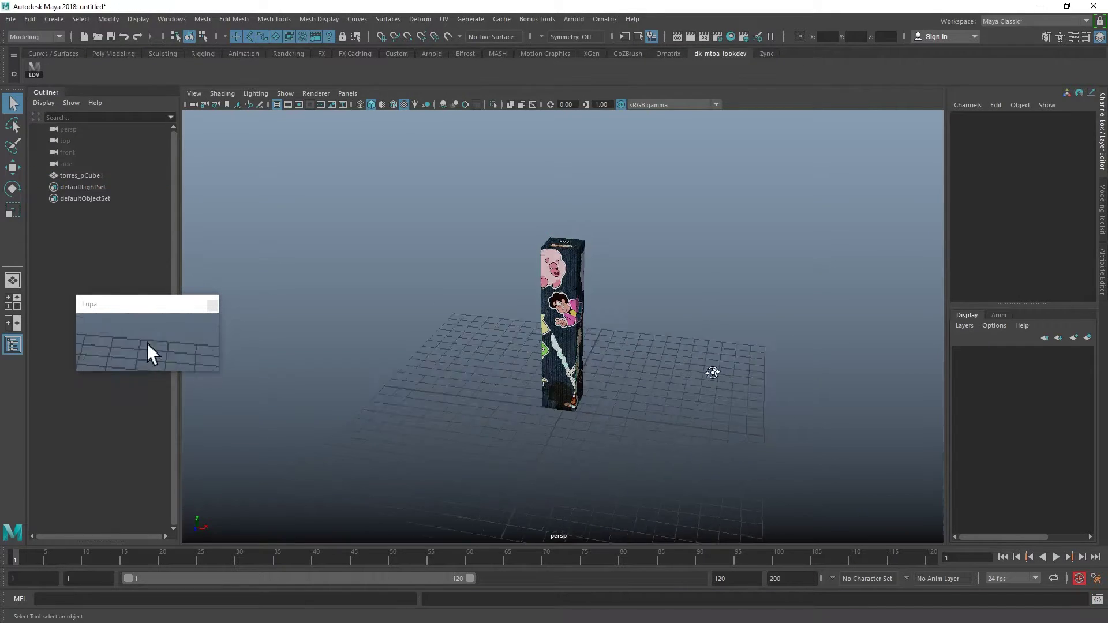
Frame torres_pCube1 in the viewport and view it from a side angle.
alt+drag(712, 371, 539, 318)
click(560, 315)
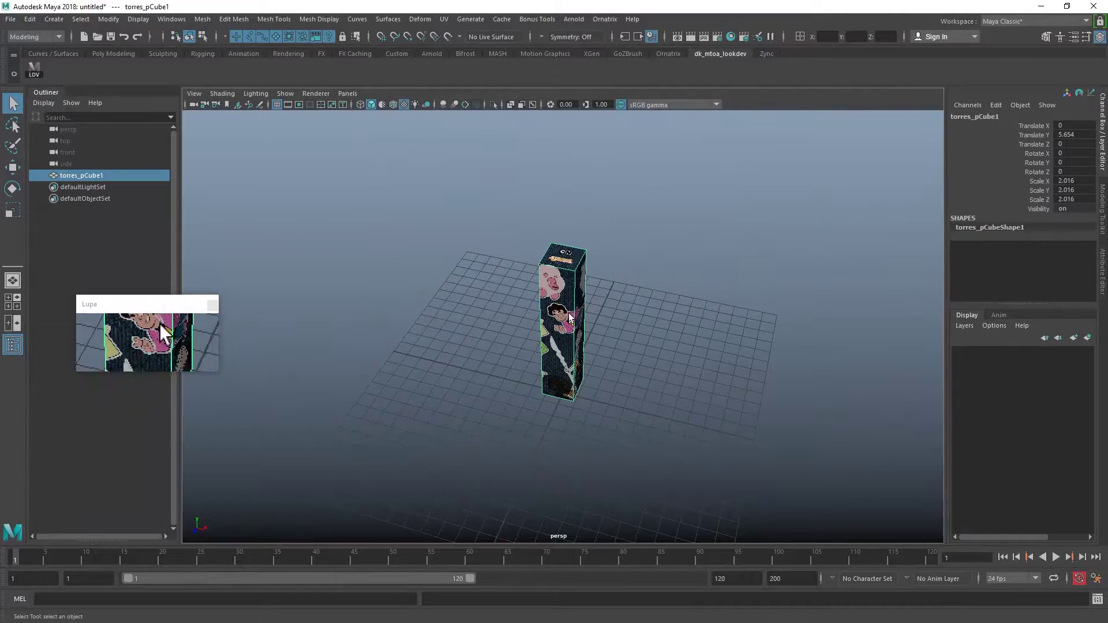
key(f)
alt+drag(640, 375, 723, 335)
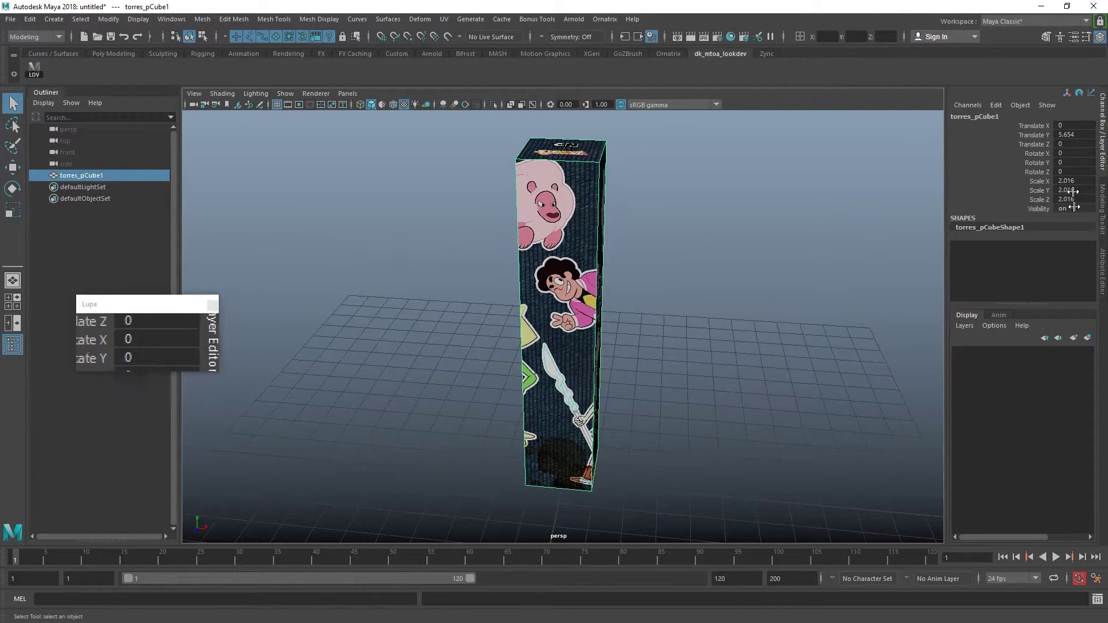
click(127, 53)
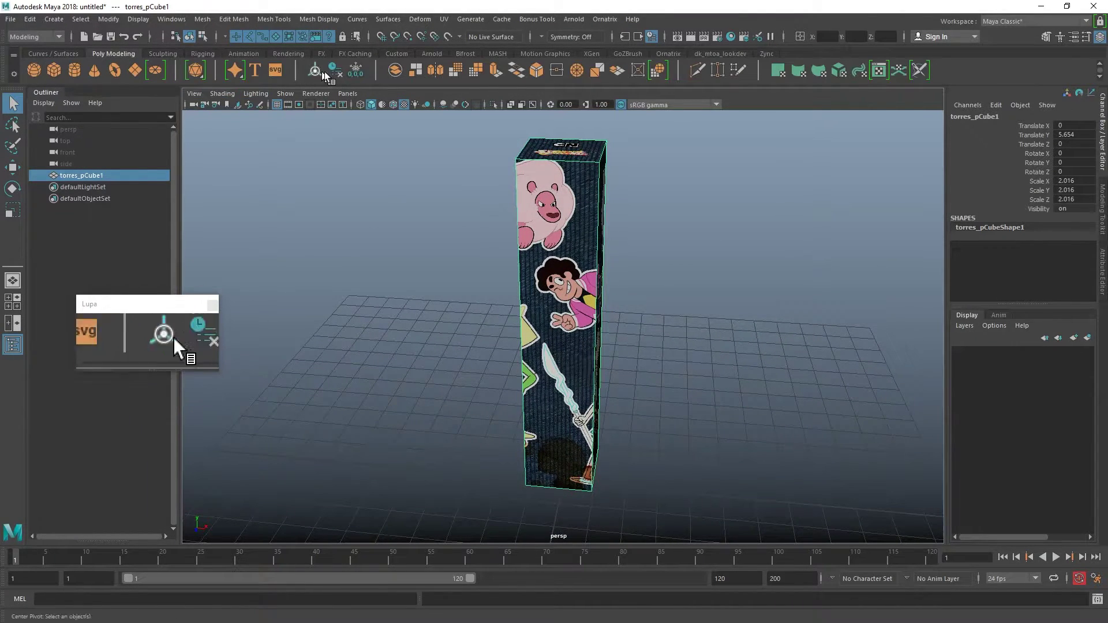
Freeze the box's transforms and show its torres_jeansbueno aiStandardSurface material in the Attribute Editor.
click(356, 70)
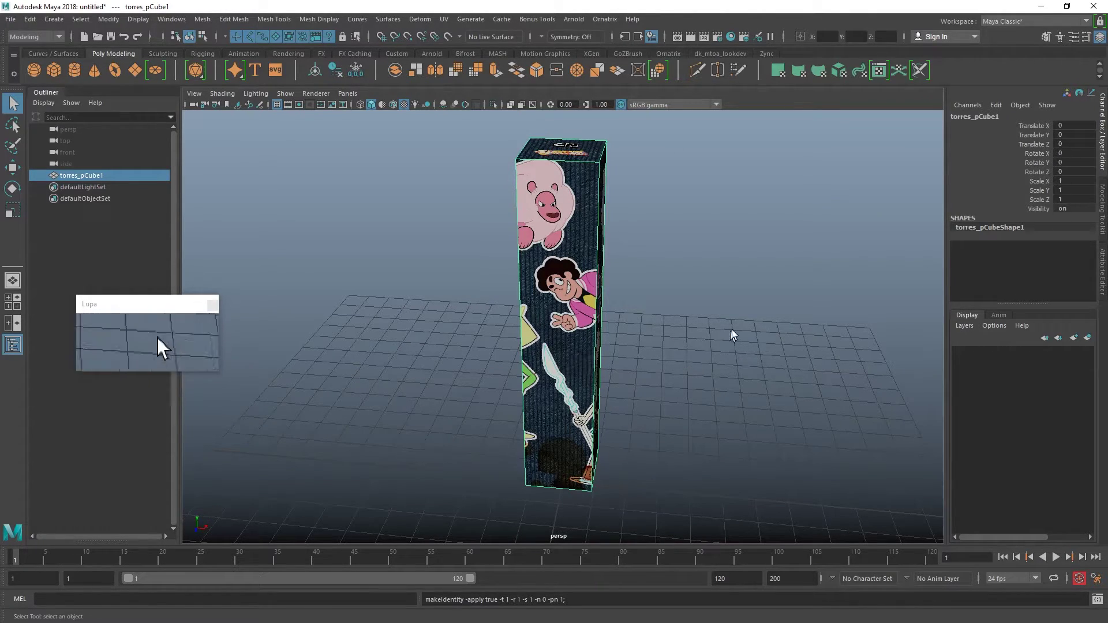
alt+drag(732, 335, 737, 325)
key(w)
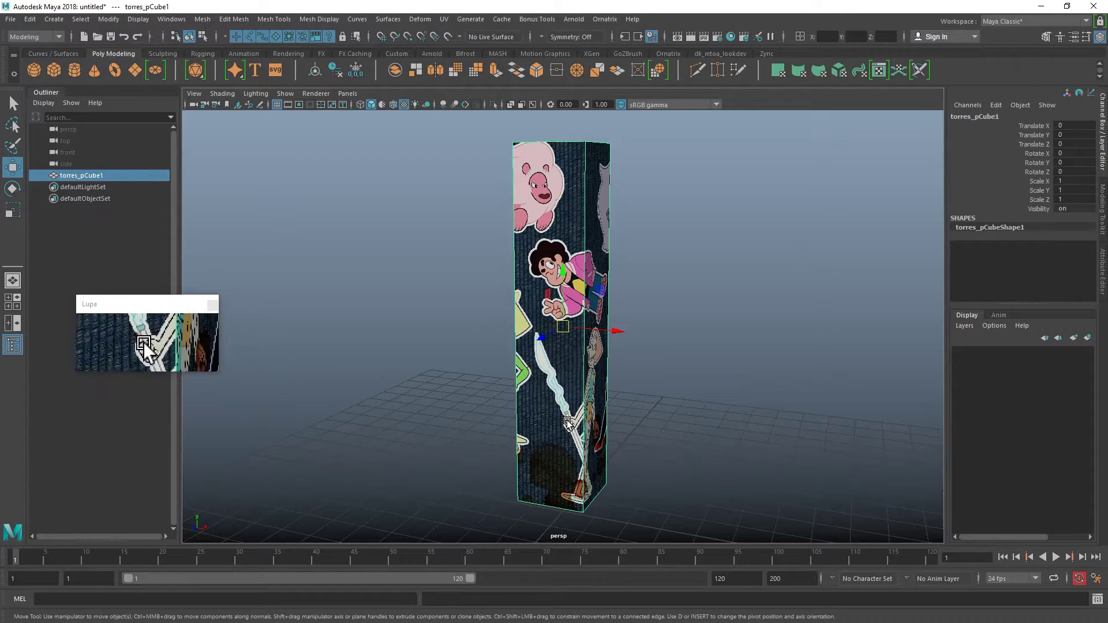
scroll(567, 425, down, 3)
key(ctrl+a)
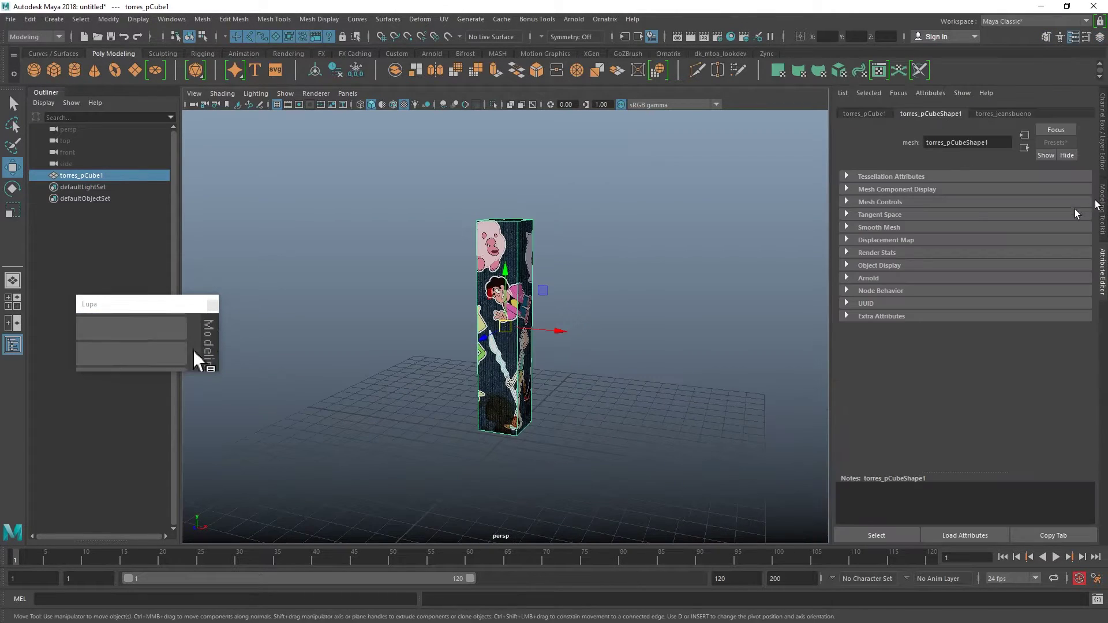
click(999, 114)
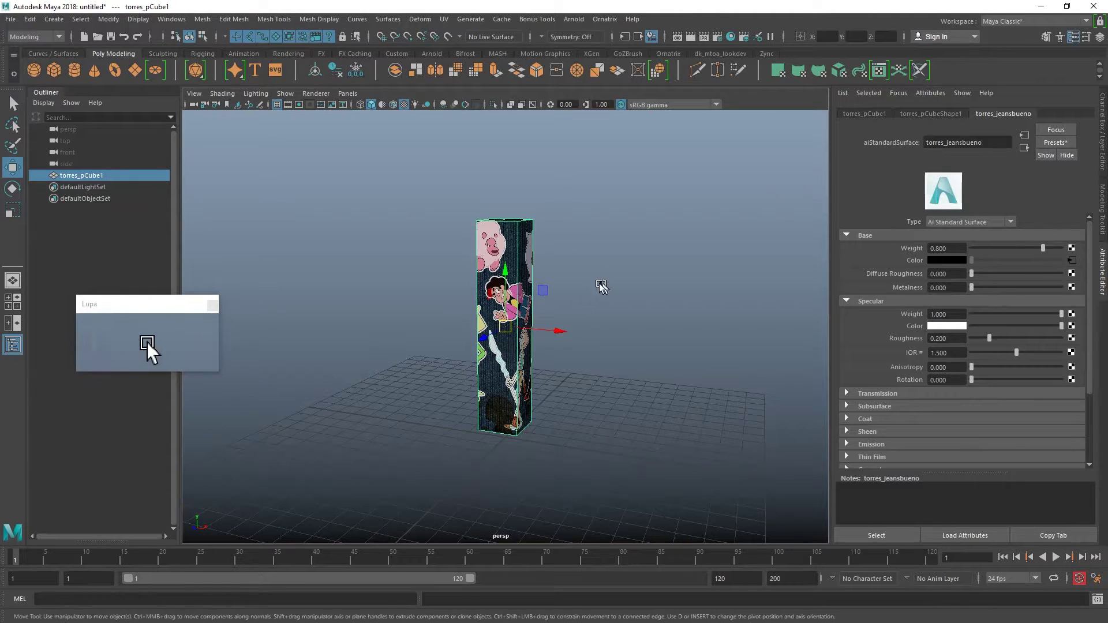
drag(167, 304, 284, 129)
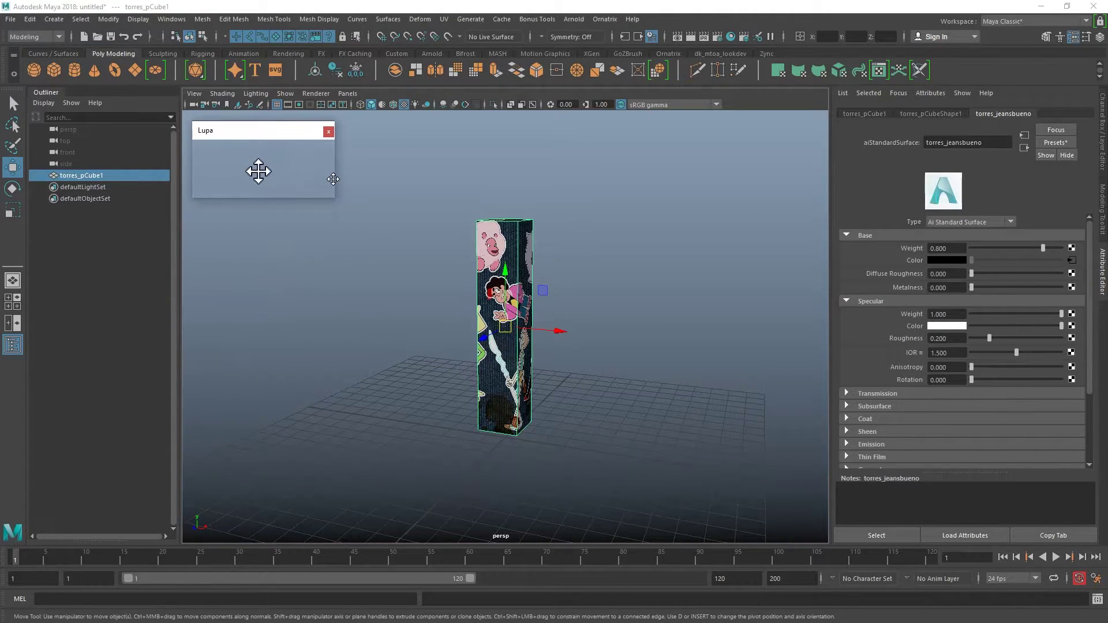
Return to uvbuenojeans.psd in Photoshop and bring up the foreground Color Picker.
key(alt+Tab)
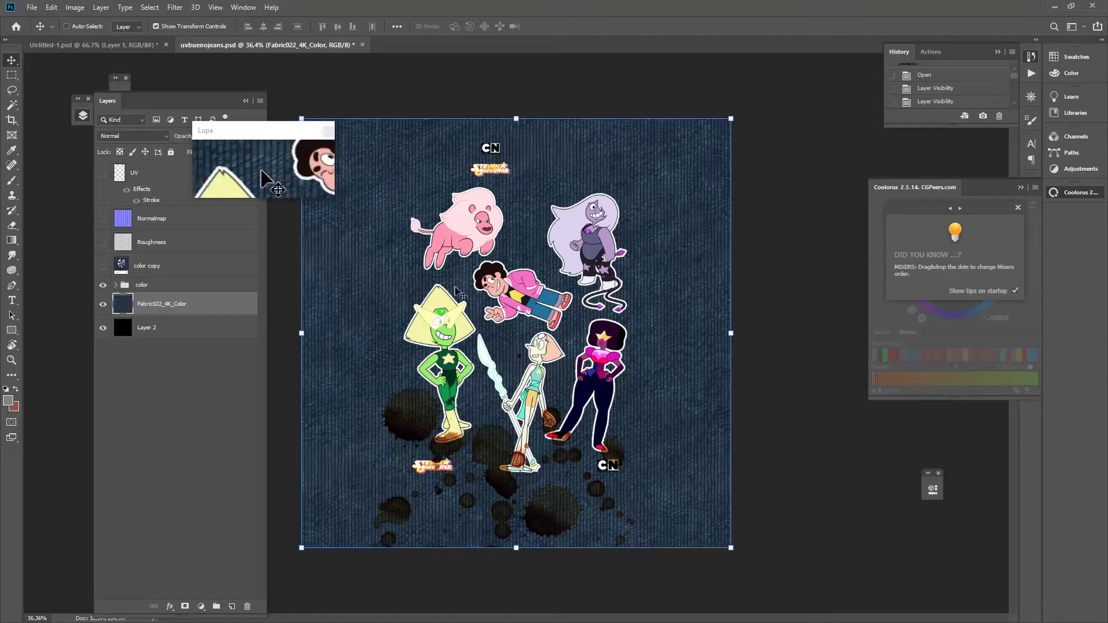
drag(263, 126, 232, 77)
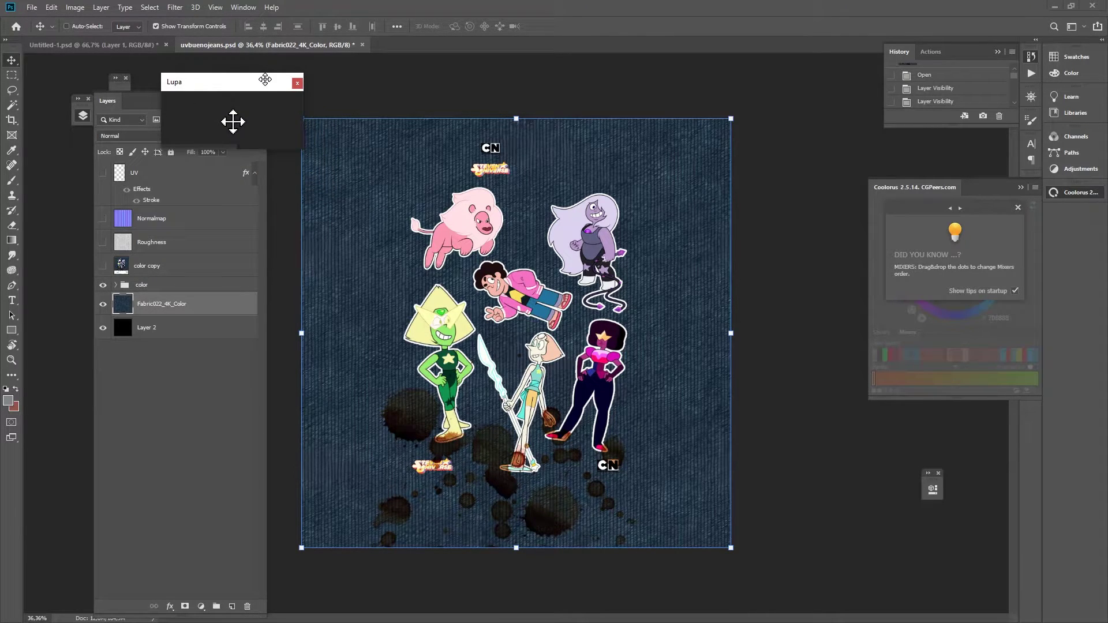
drag(266, 79, 836, 71)
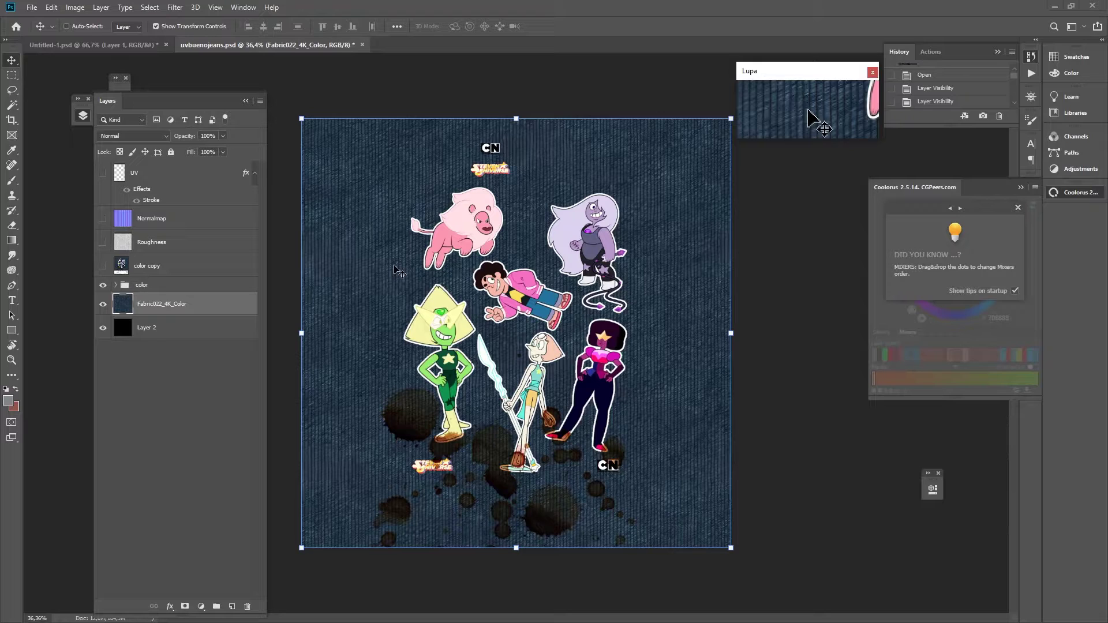
Set the foreground colour to pure red, hex ff0000.
click(8, 401)
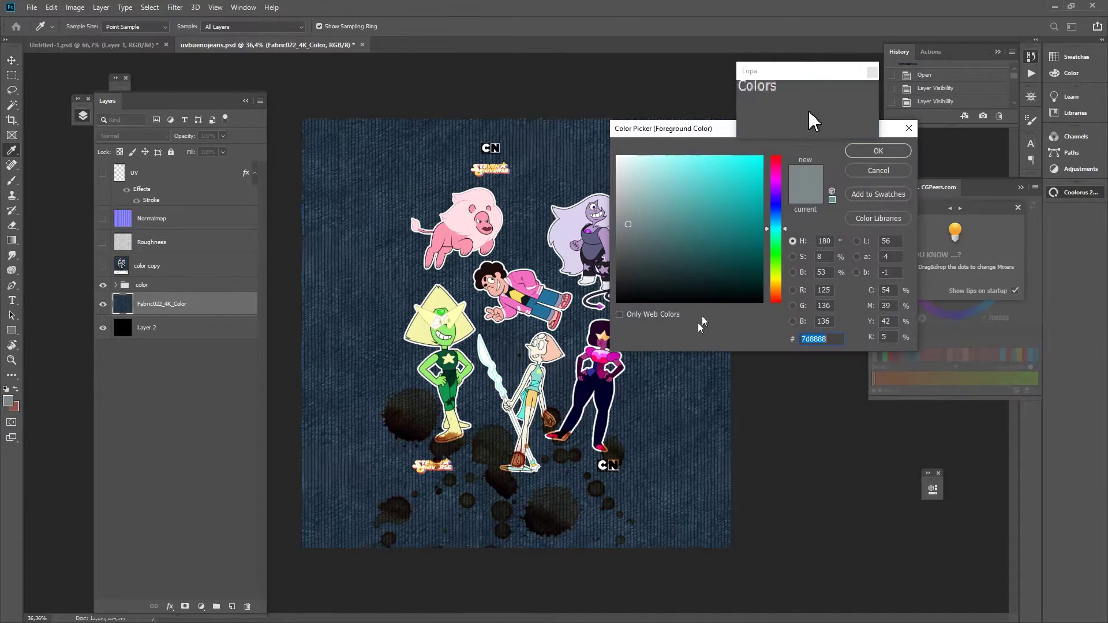
text(ff0000)
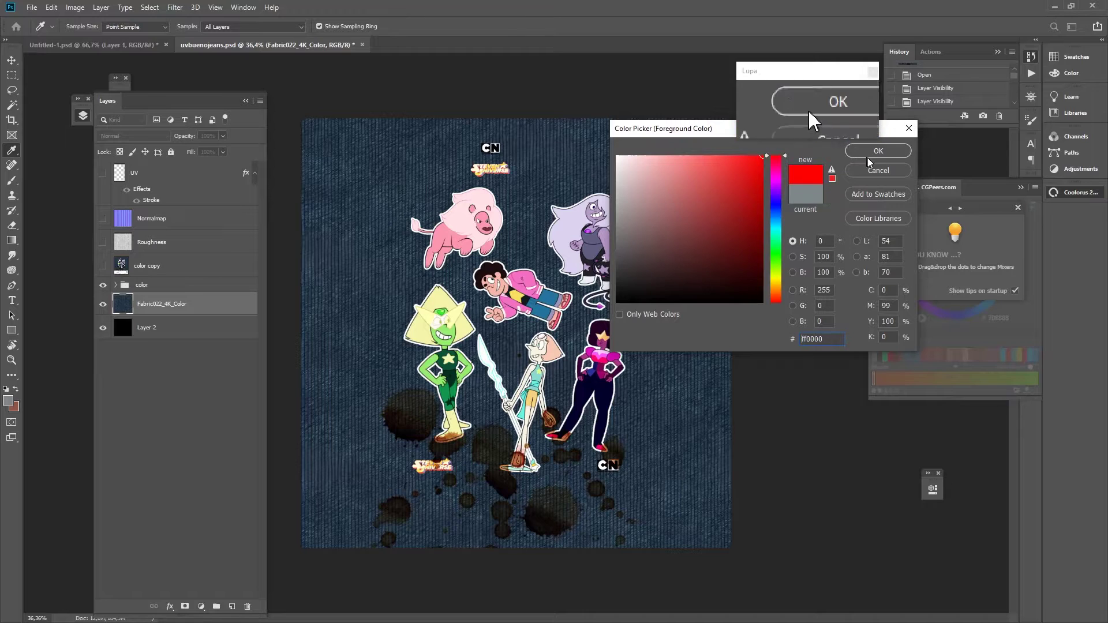
click(874, 152)
key(v)
Test a red fill on the fabric layer, undo it, and return to Maya.
key(alt+BackSpace)
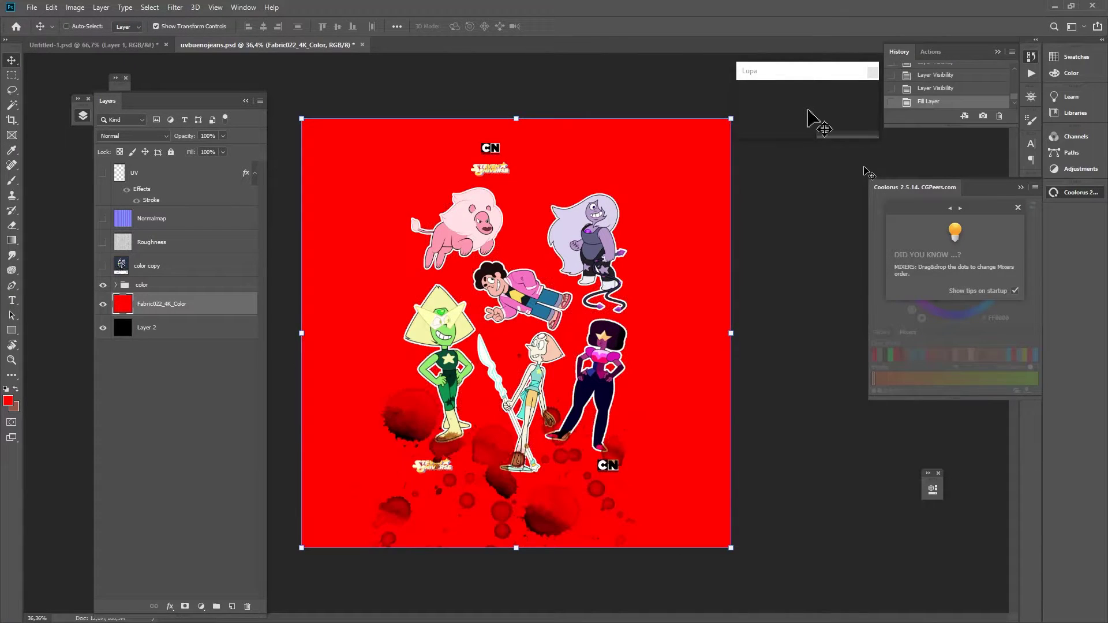
key(ctrl+z)
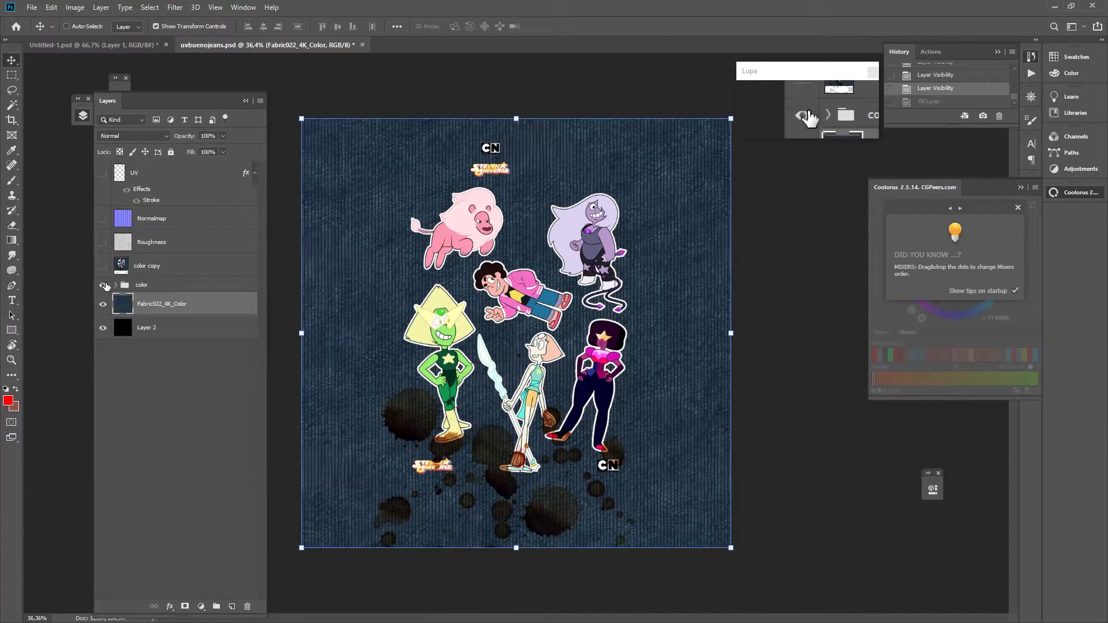
click(103, 285)
key(alt+BackSpace)
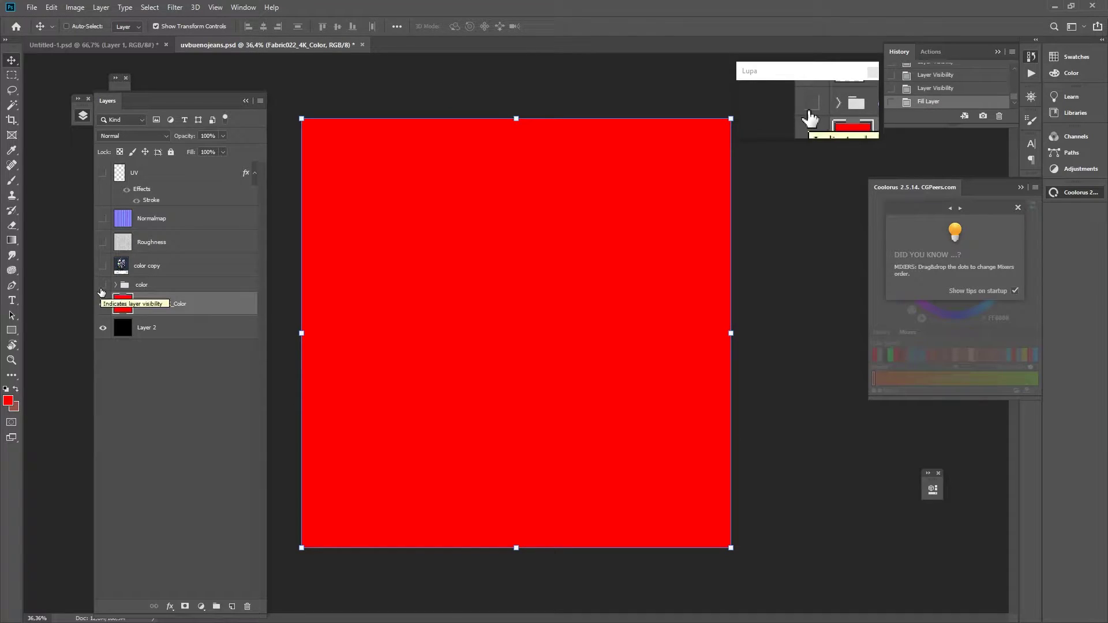
key(ctrl)
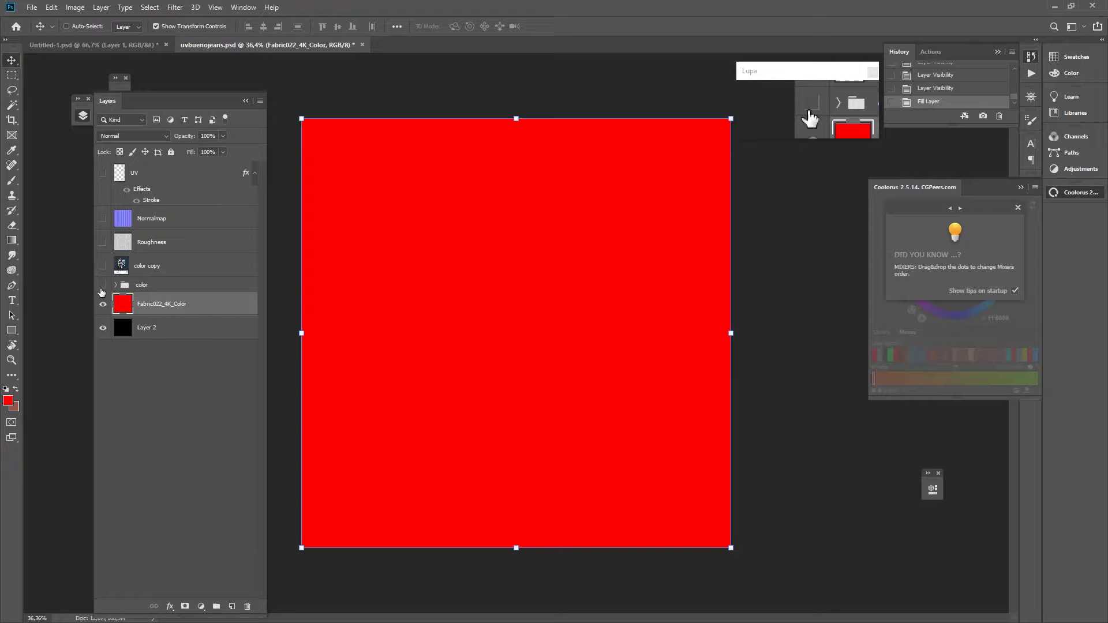
key(ctrl+z)
key(ctrl+z)
key(ctrl+z)
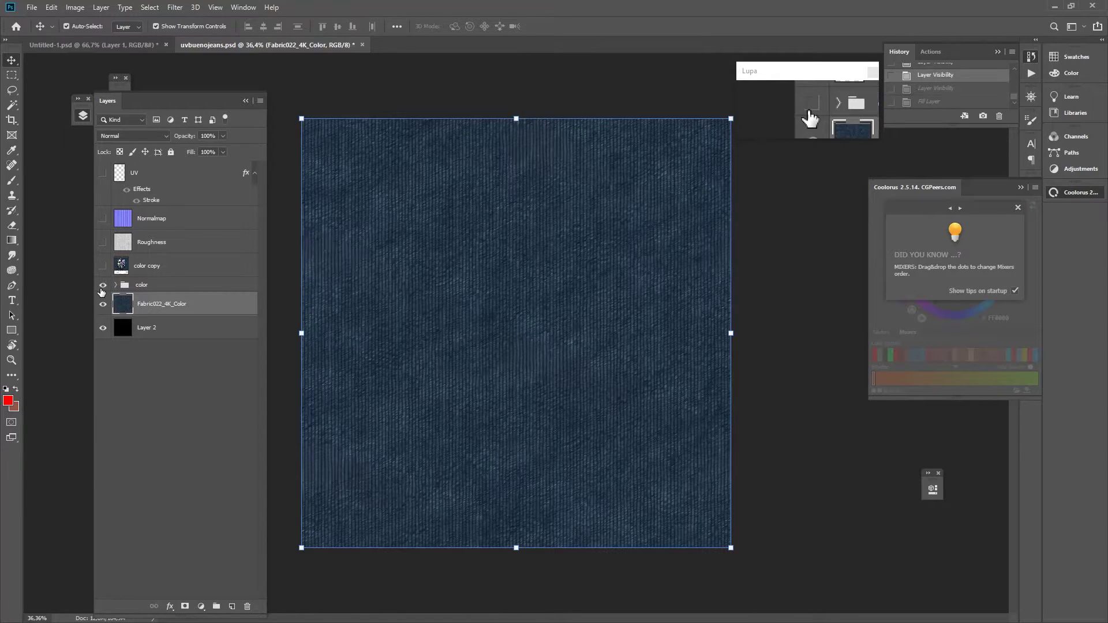
key(ctrl+shift+z)
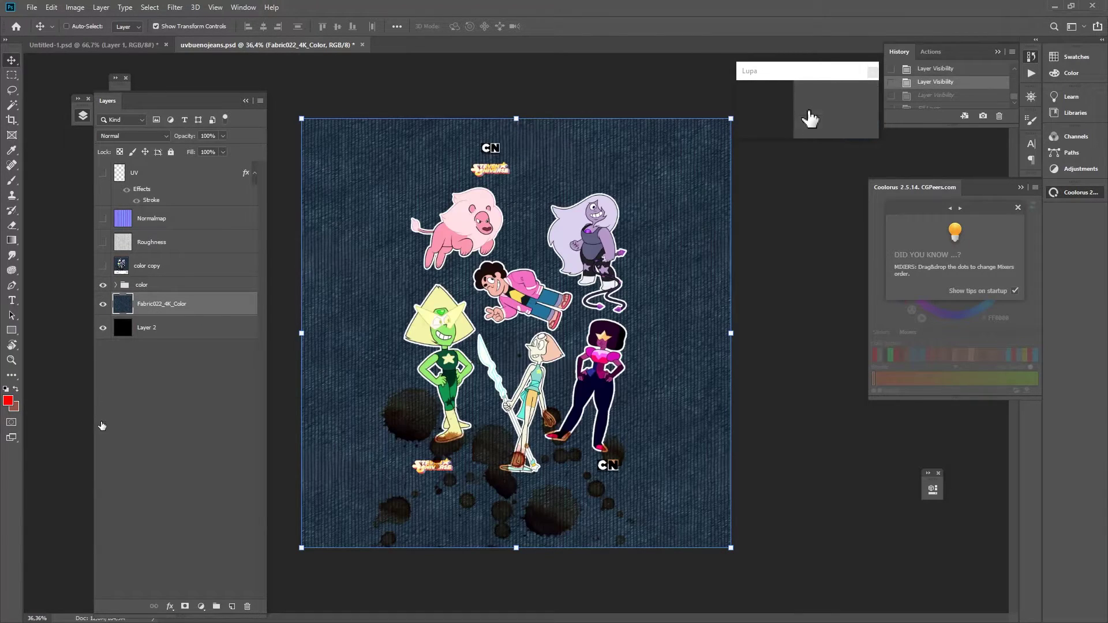
key(alt+Tab)
scroll(451, 371, up, 5)
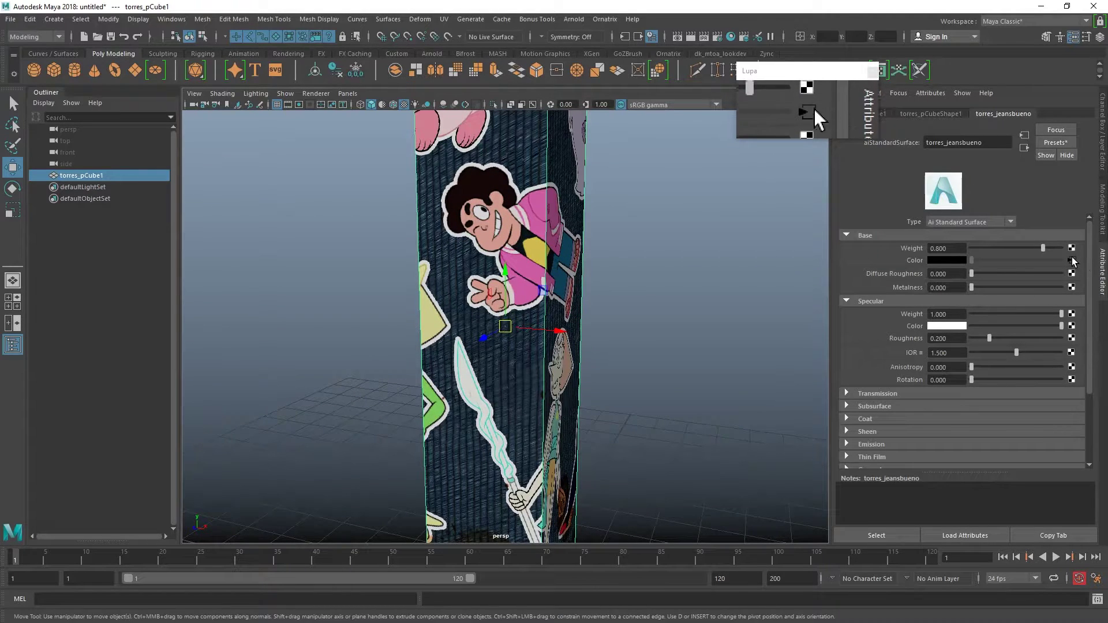
Zoom out to view the whole jeans box, deselect it, and go back to Photoshop.
scroll(455, 348, down, 5)
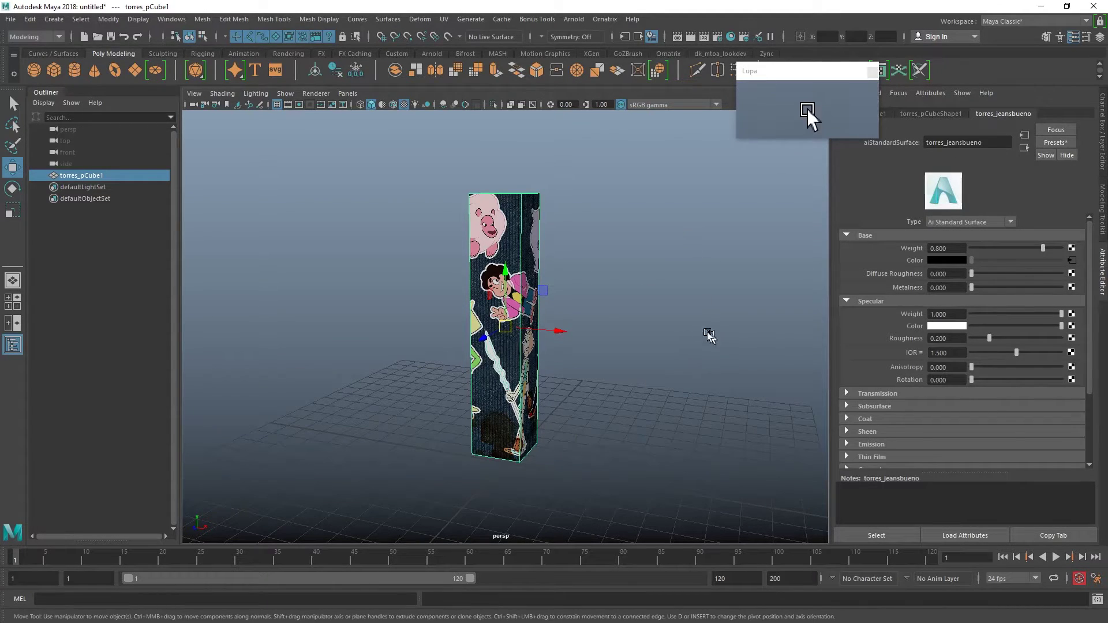
click(647, 282)
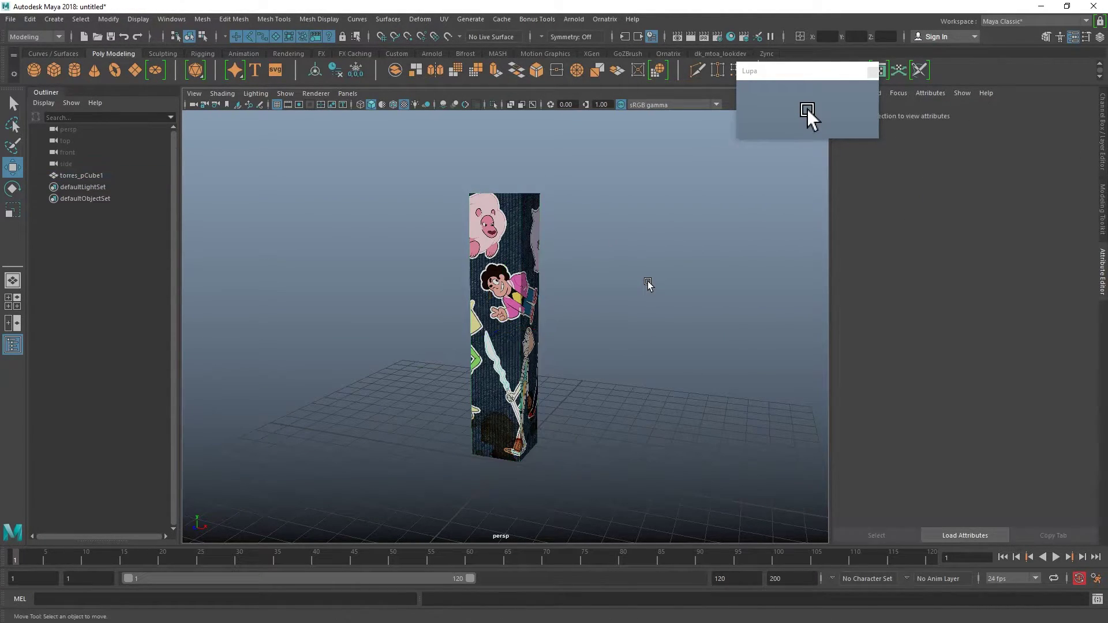
key(alt+Tab)
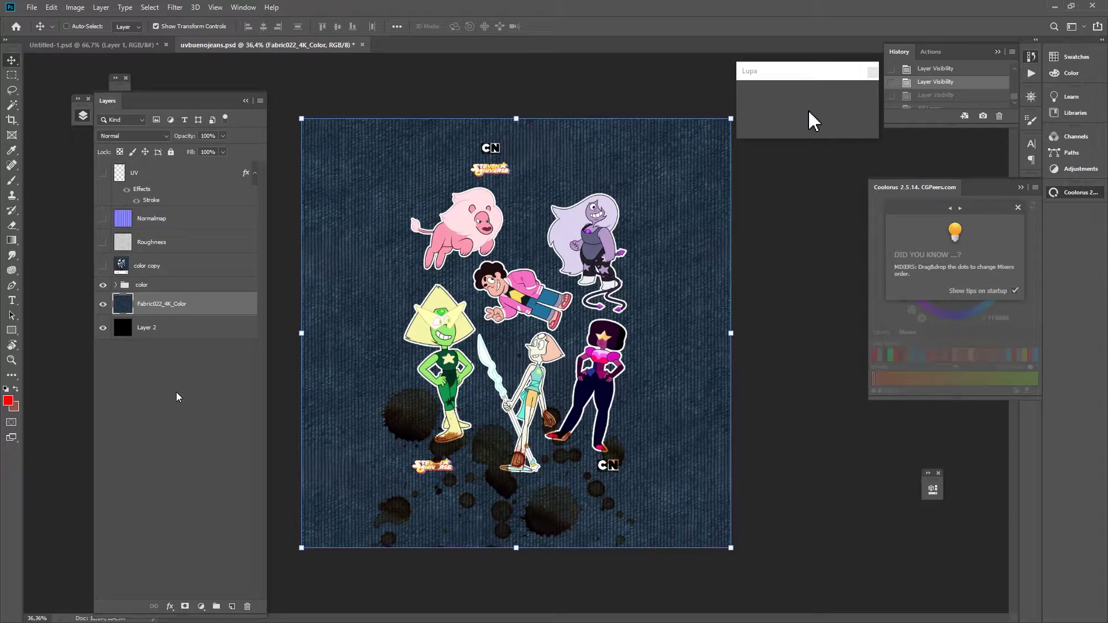
Show the Roughness layer and zoom in to inspect its grey fibres.
click(103, 242)
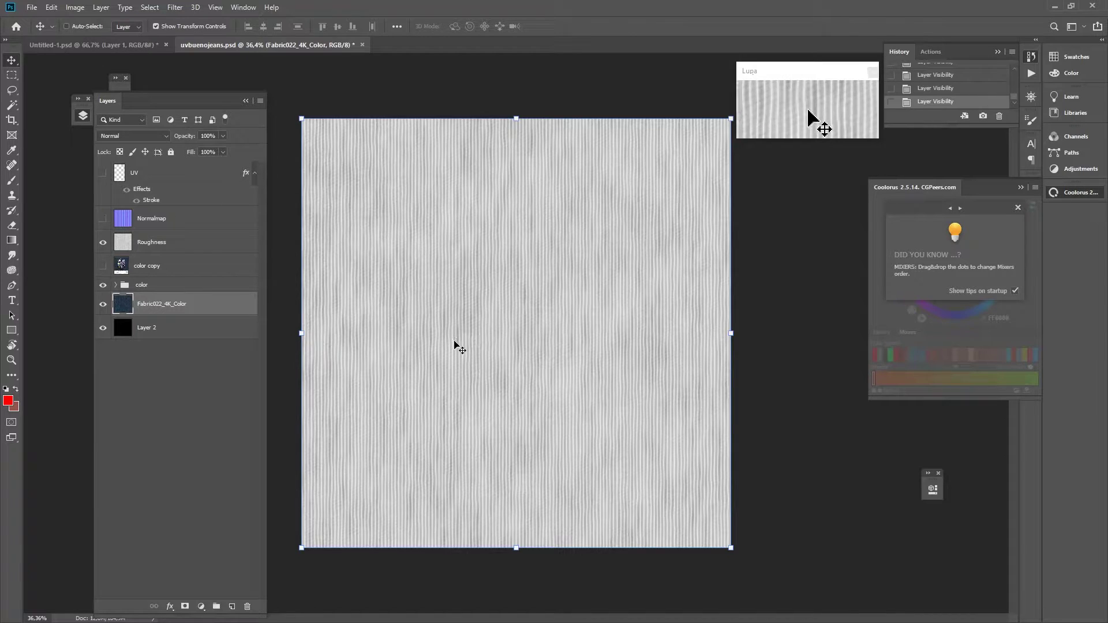
key(ctrl+plus)
key(ctrl+plus)
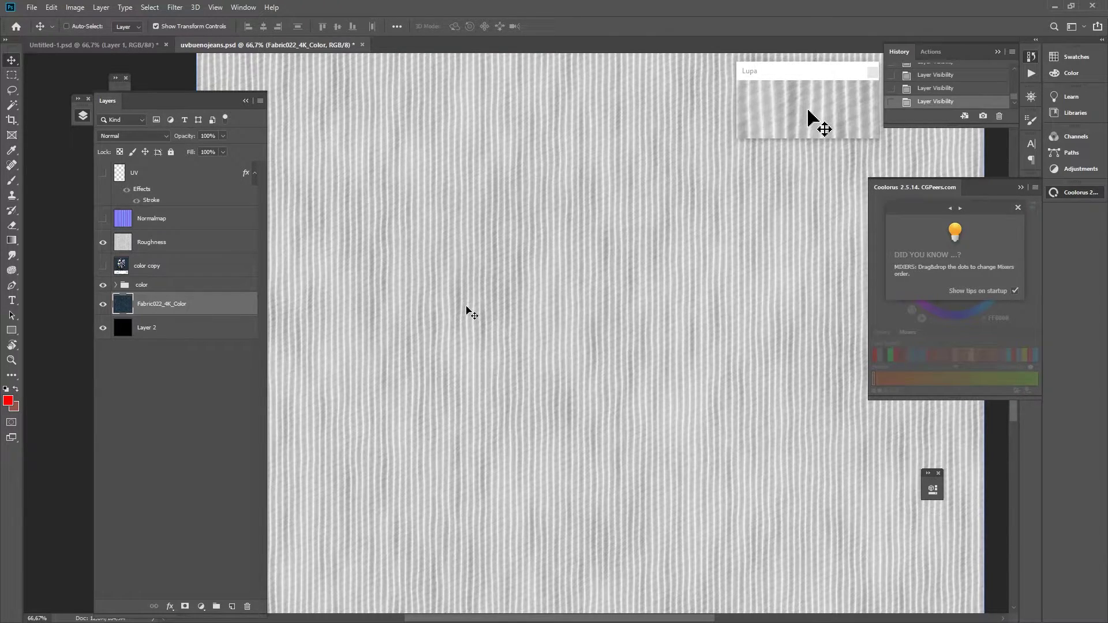
key(ctrl+plus)
key(ctrl+plus)
key(ctrl+plus)
key(ctrl+plus)
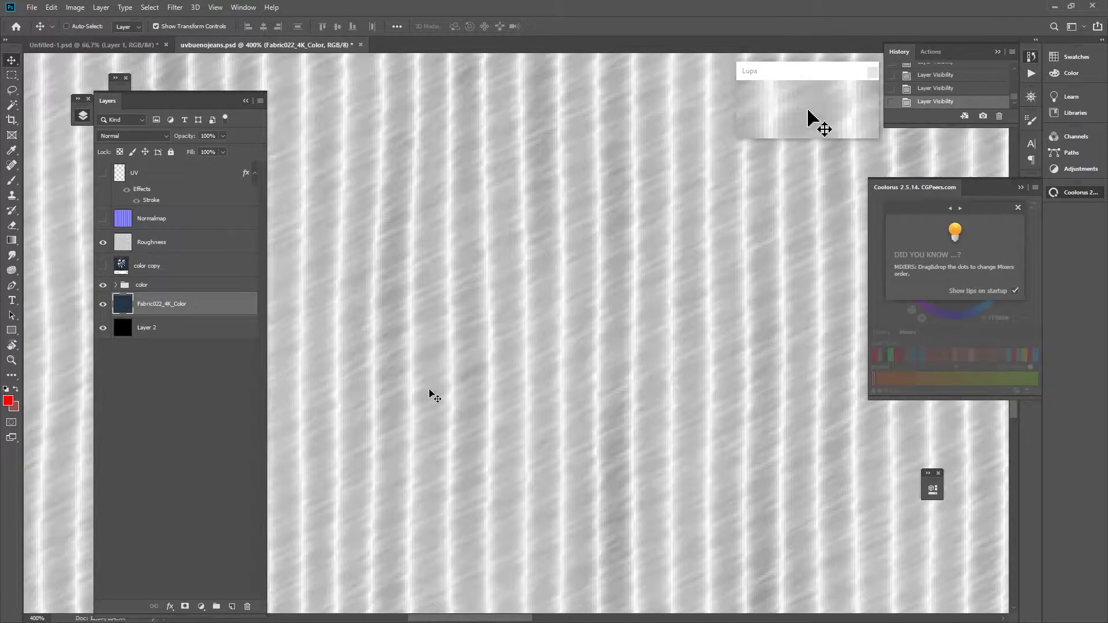
key(ctrl+minus)
key(ctrl+minus)
key(ctrl+minus)
key(ctrl+minus)
key(ctrl+minus)
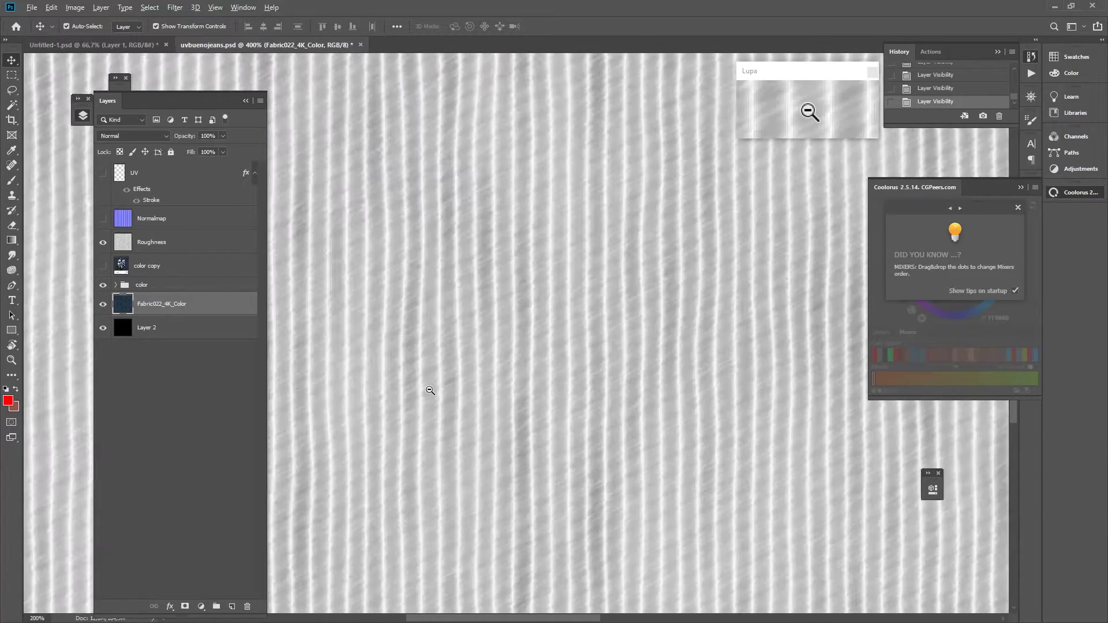
key(ctrl+minus)
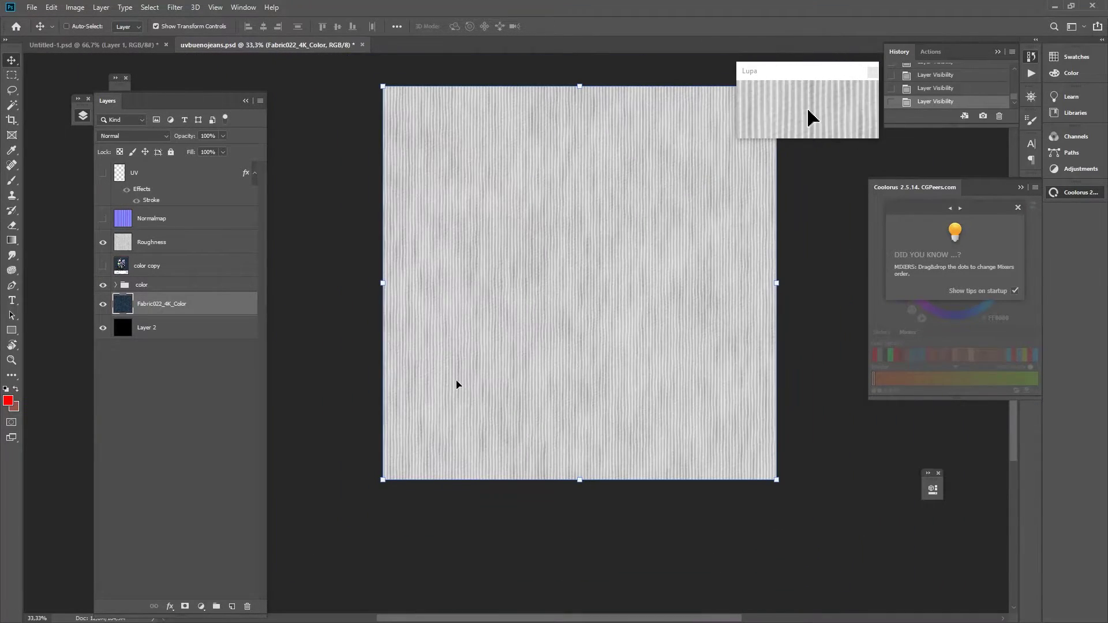
Hide the Roughness layer and show the color copy sticker layer instead.
key(ctrl+plus)
drag(537, 324, 490, 396)
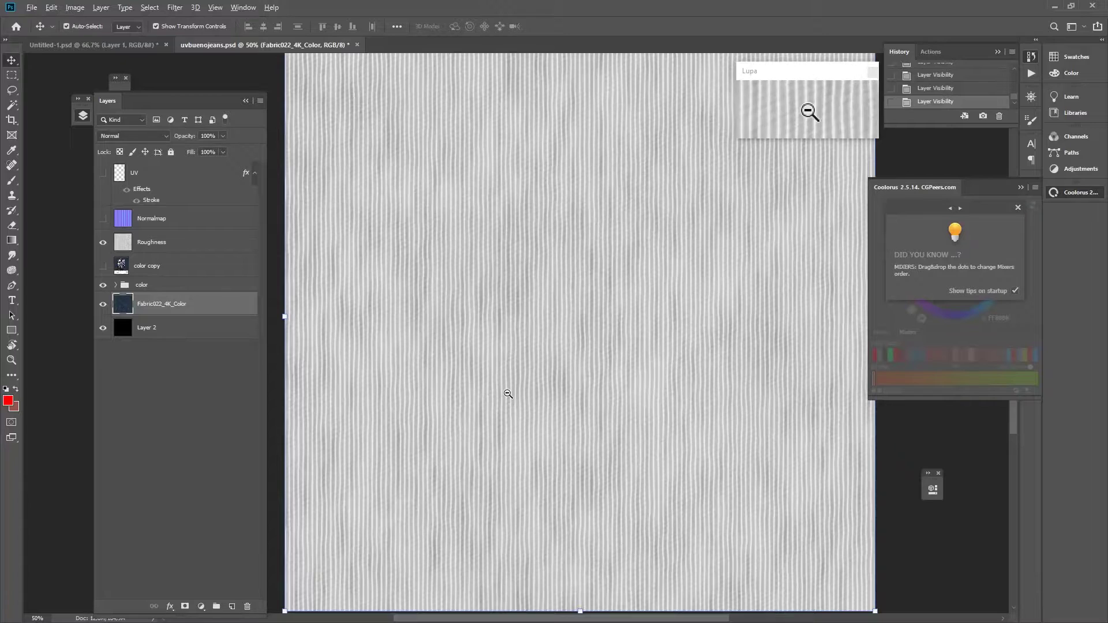
key(ctrl+minus)
drag(577, 388, 546, 412)
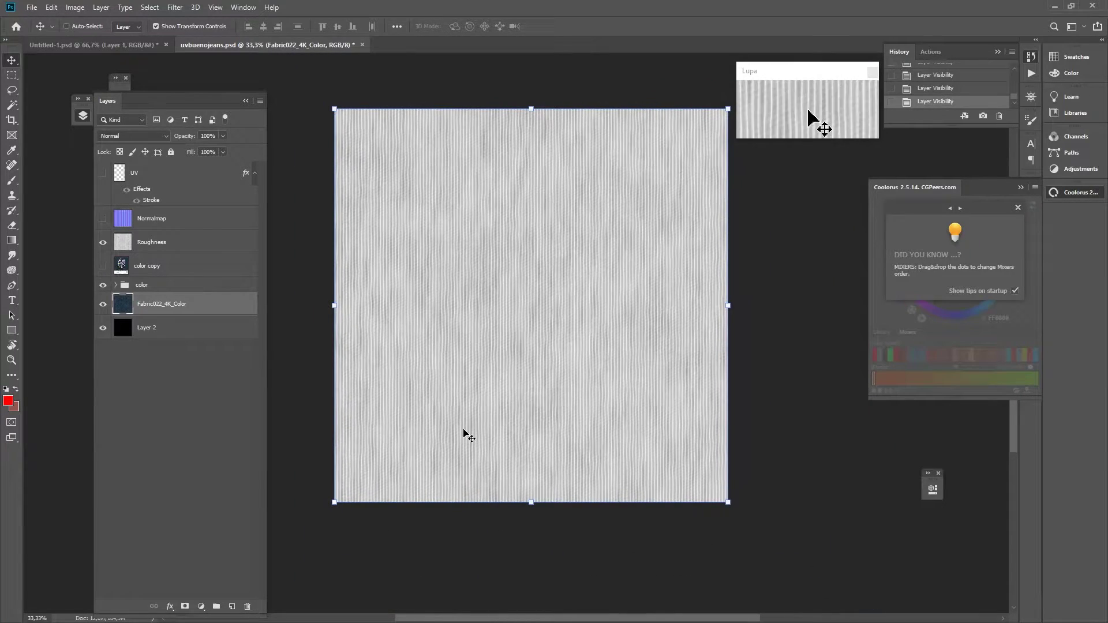
click(103, 247)
click(102, 265)
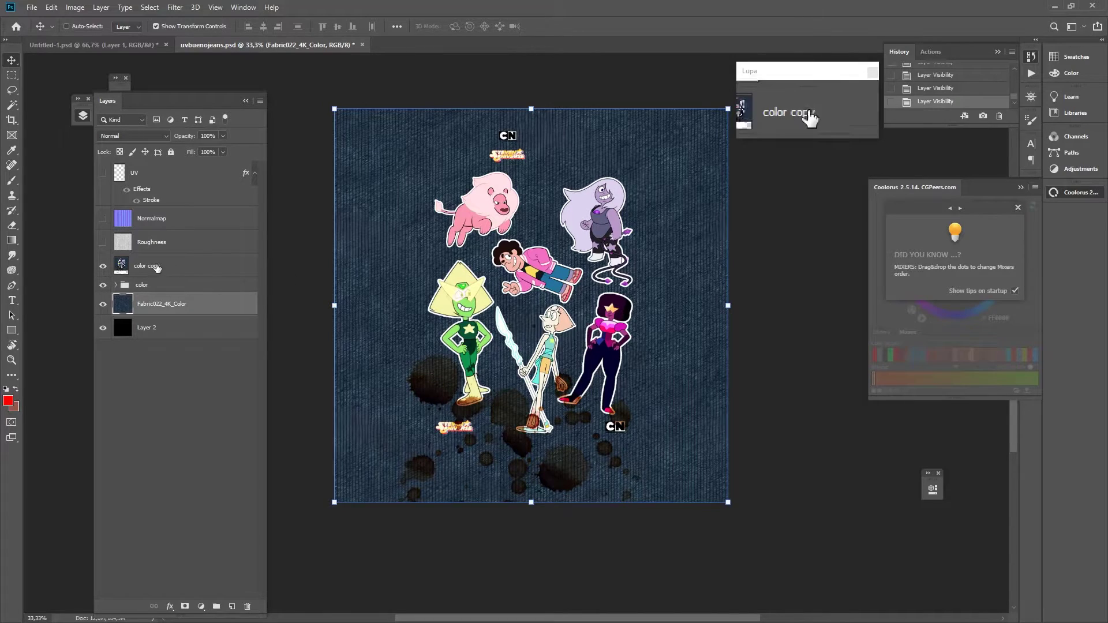
Desaturate the color copy layer and set Levels inputs to 0, 1.94 and 72.
click(173, 267)
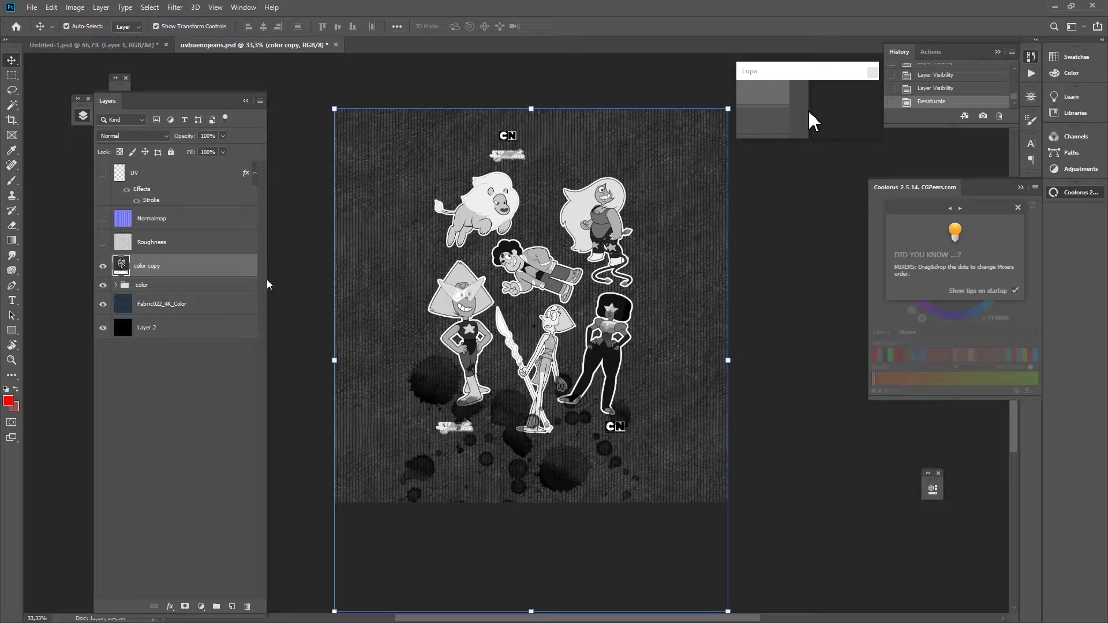
key(ctrl+l)
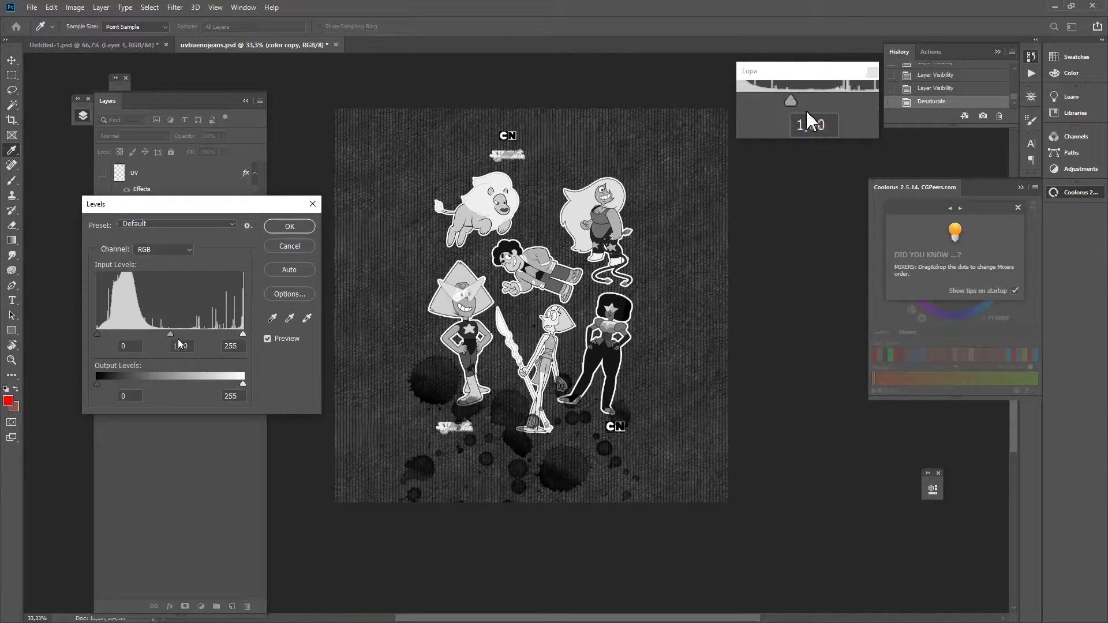
drag(170, 334, 226, 337)
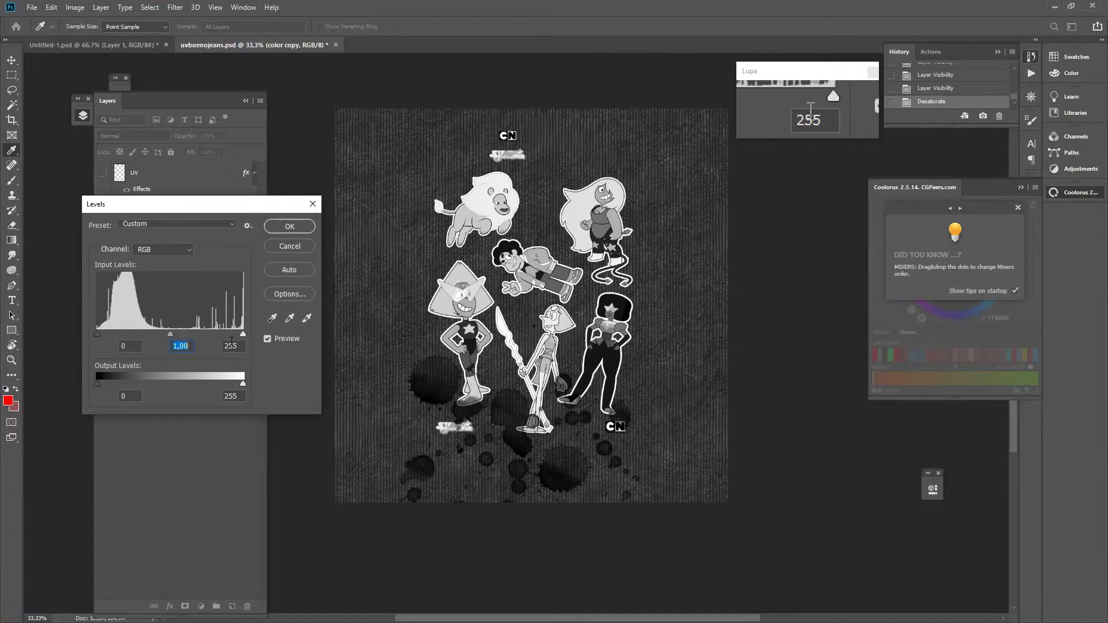
drag(243, 335, 108, 334)
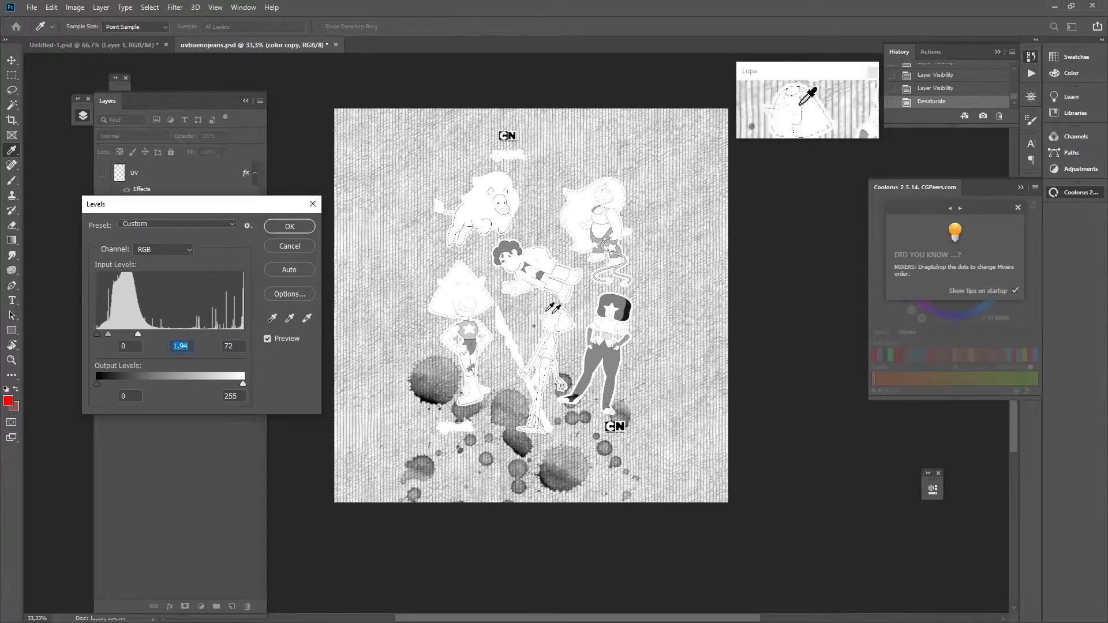
Apply the 0 / 1.94 / 72 Levels and zoom around the brightened greyscale artwork.
click(290, 225)
key(v)
alt+scroll(508, 335, up, 2)
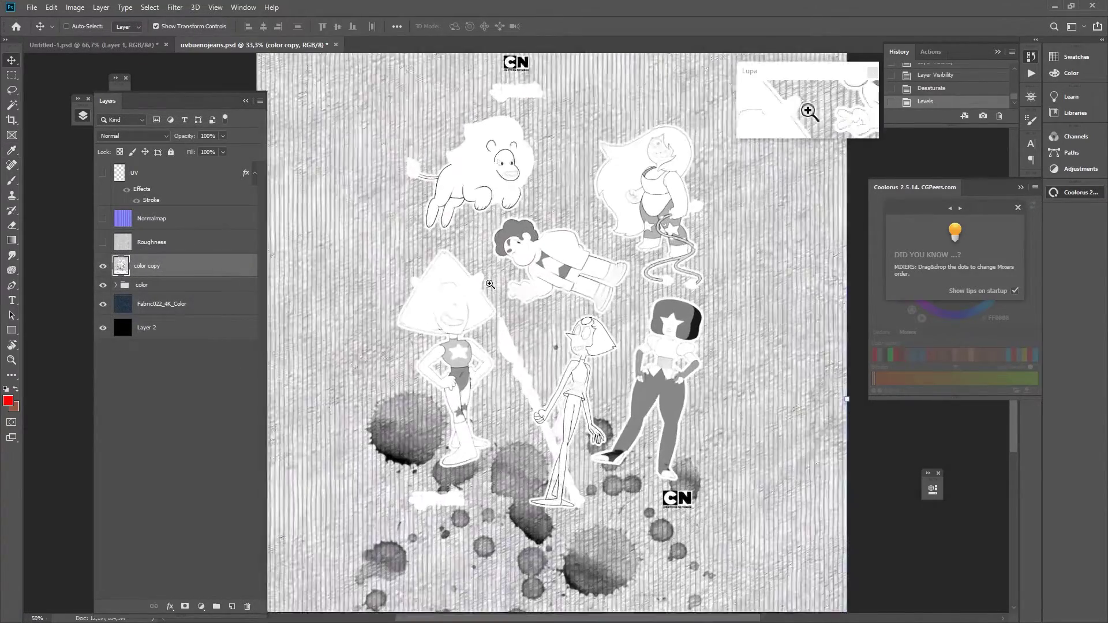
drag(519, 338, 535, 245)
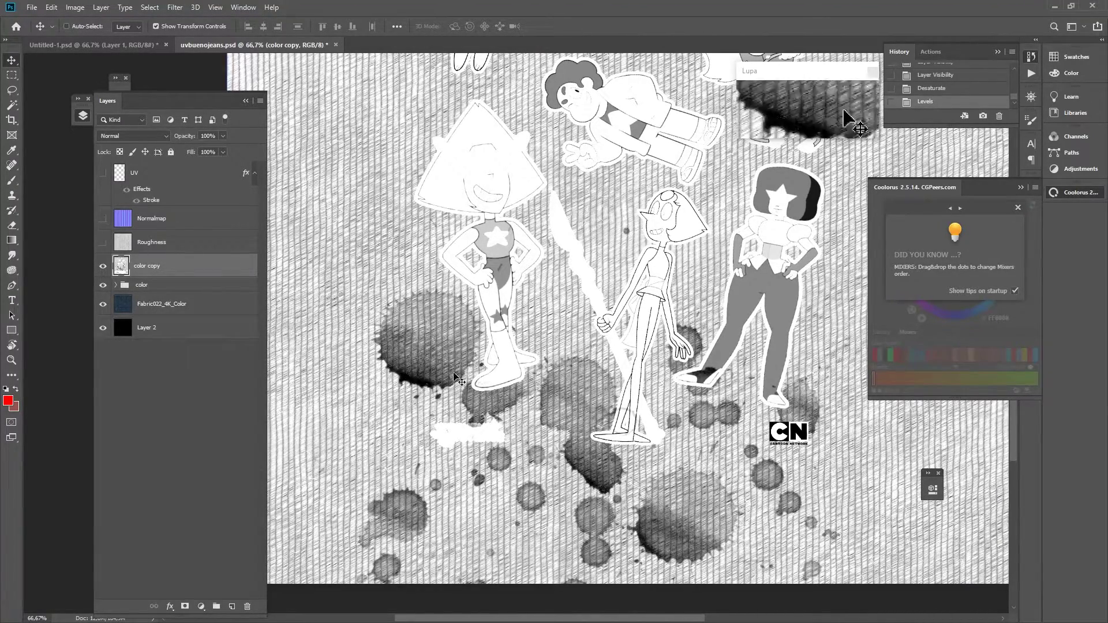
drag(520, 362, 435, 336)
scroll(617, 338, up, 4)
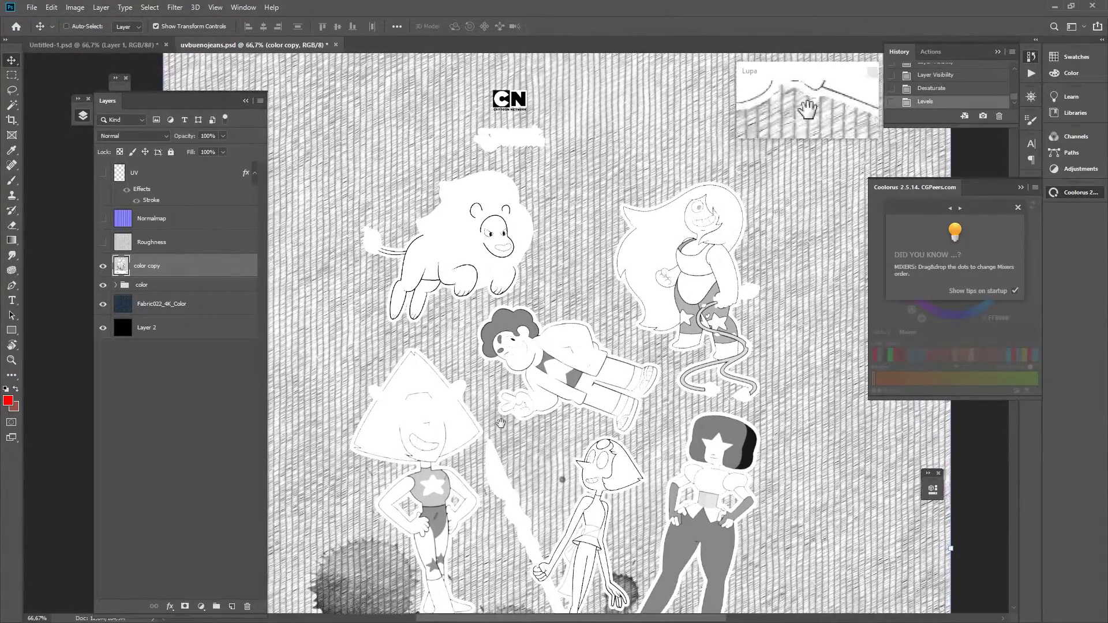
ctrl+click(425, 445)
ctrl+click(425, 445)
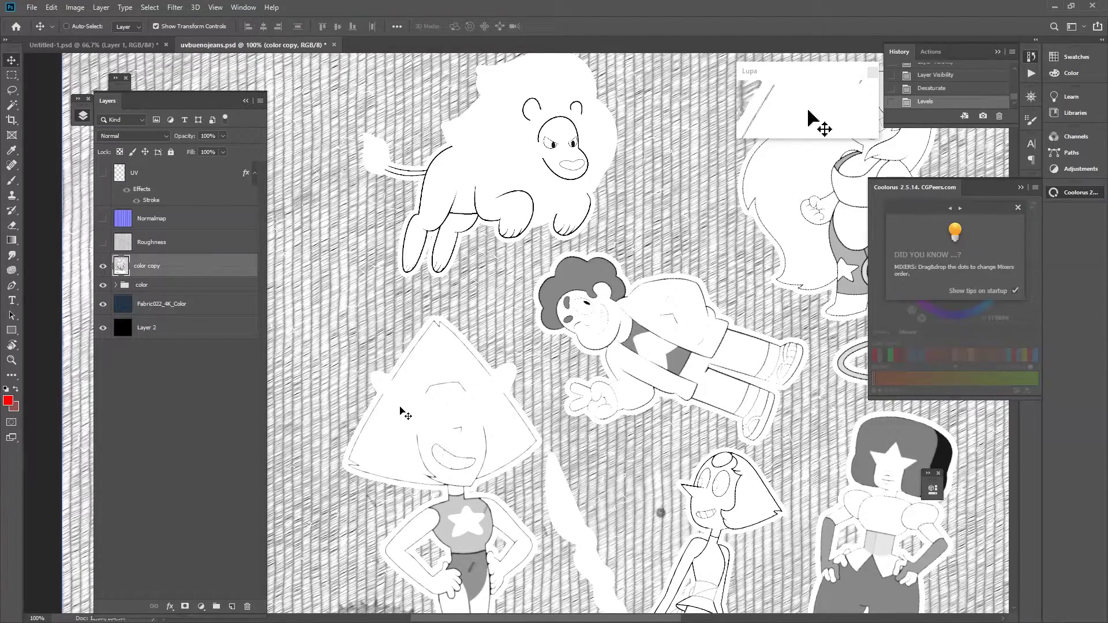
ctrl+alt+click(588, 286)
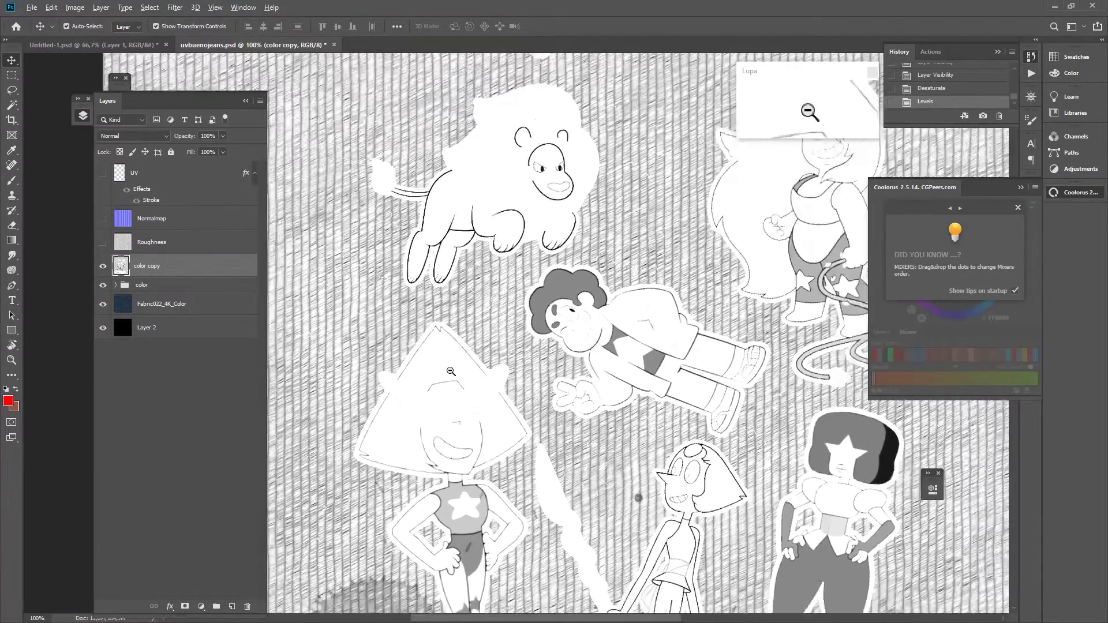
ctrl+alt+click(495, 369)
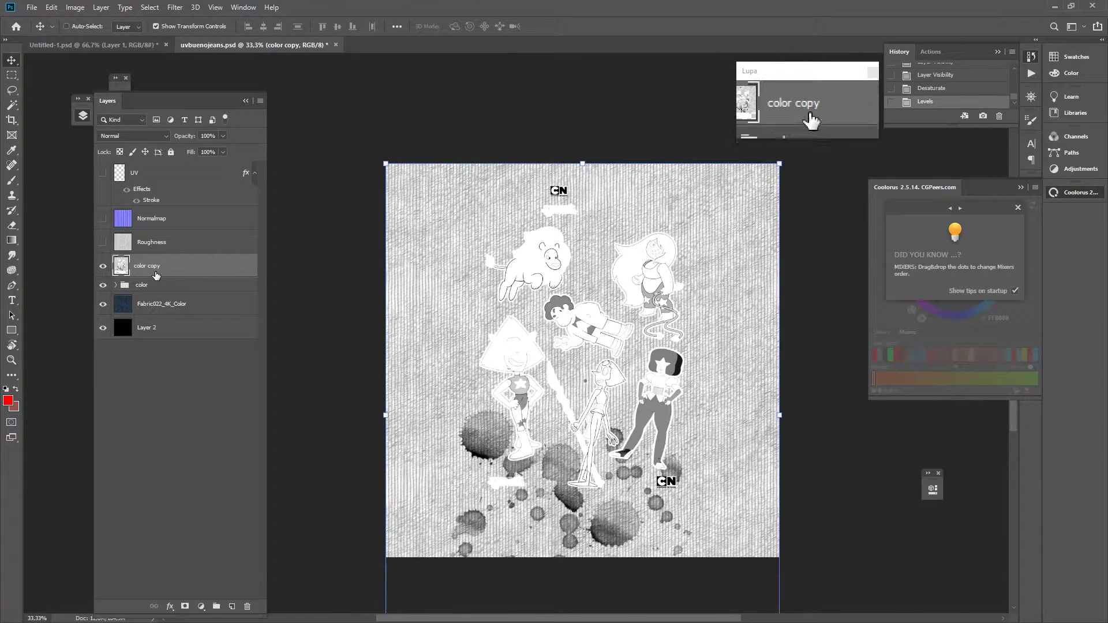
Rename the greyscale layer, hide it, and show and select the Roughness layer.
text(dif)
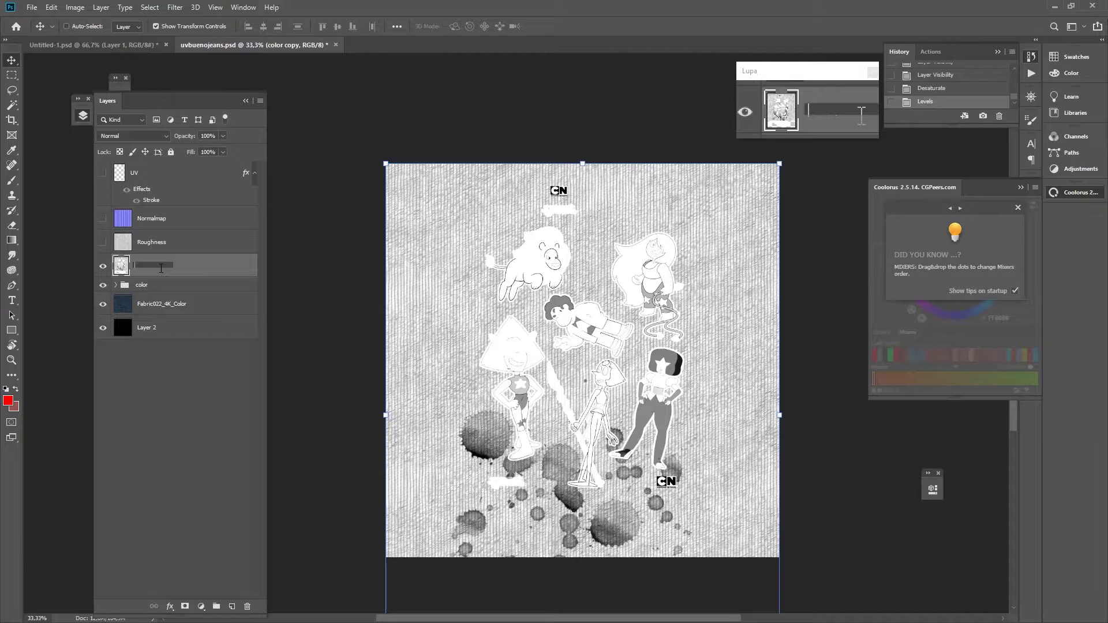
key(Return)
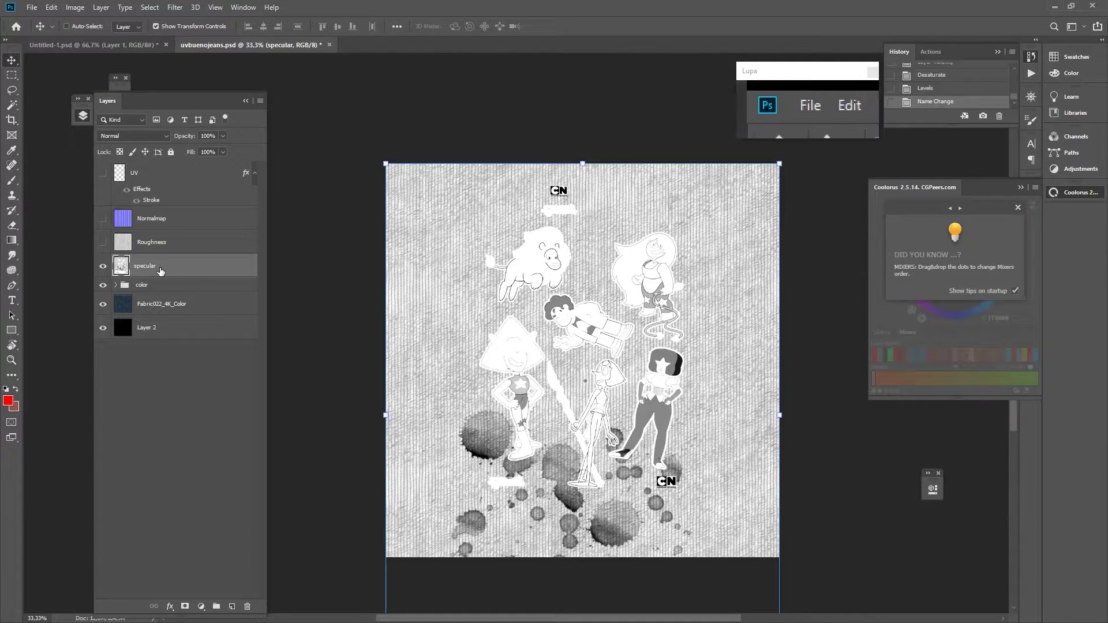
click(102, 265)
click(103, 242)
click(173, 243)
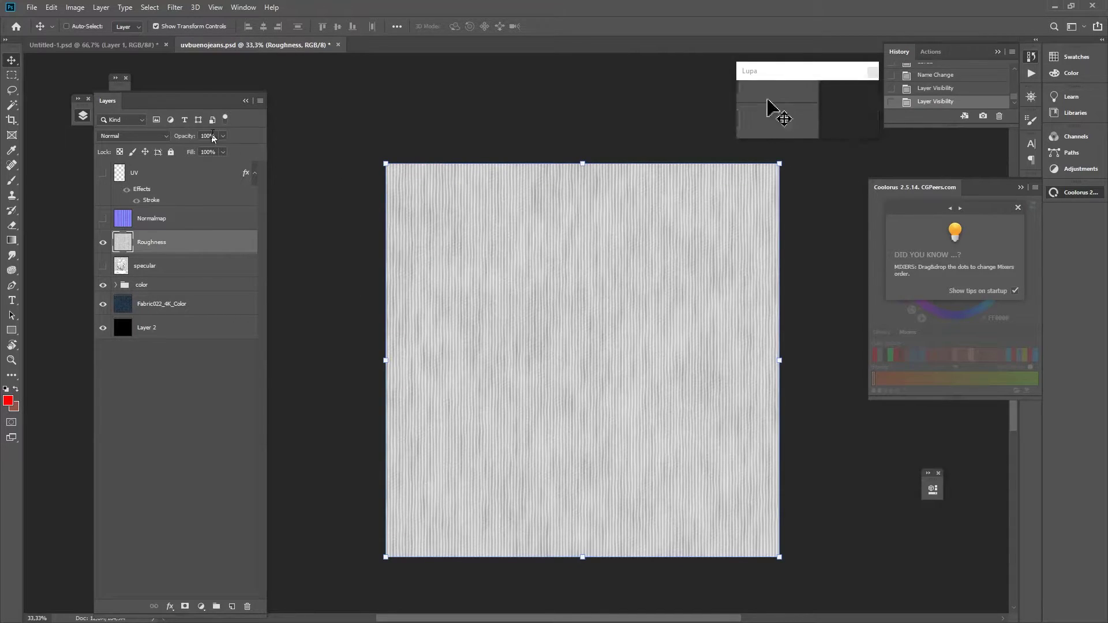
Export the Roughness texture as a 2048×2048 JPG at 100% quality.
click(32, 7)
mouse_move(74, 165)
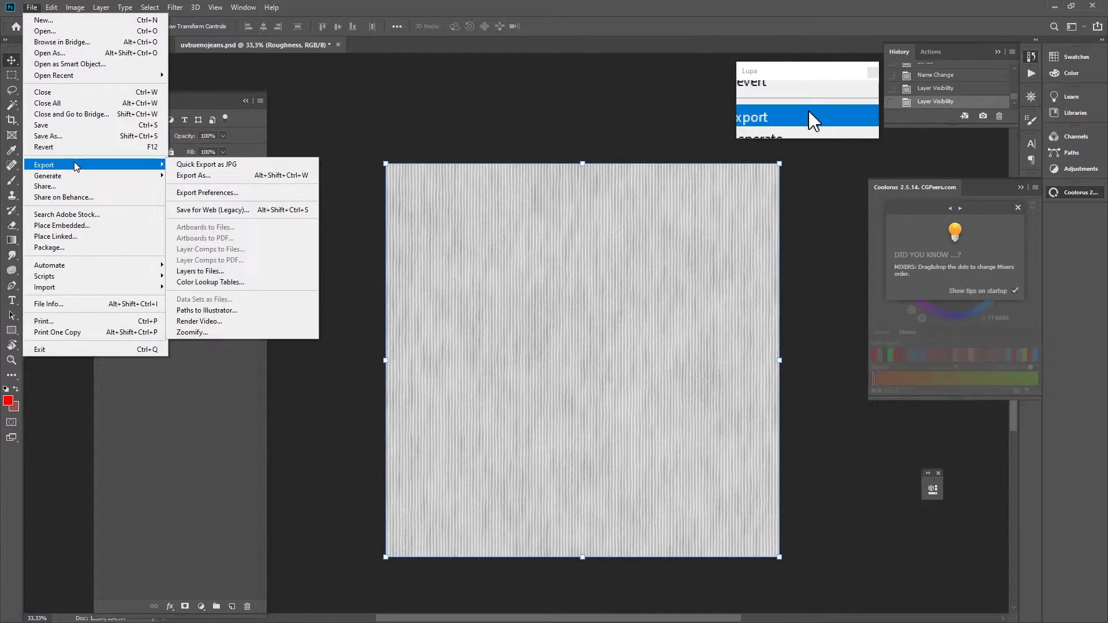
click(223, 176)
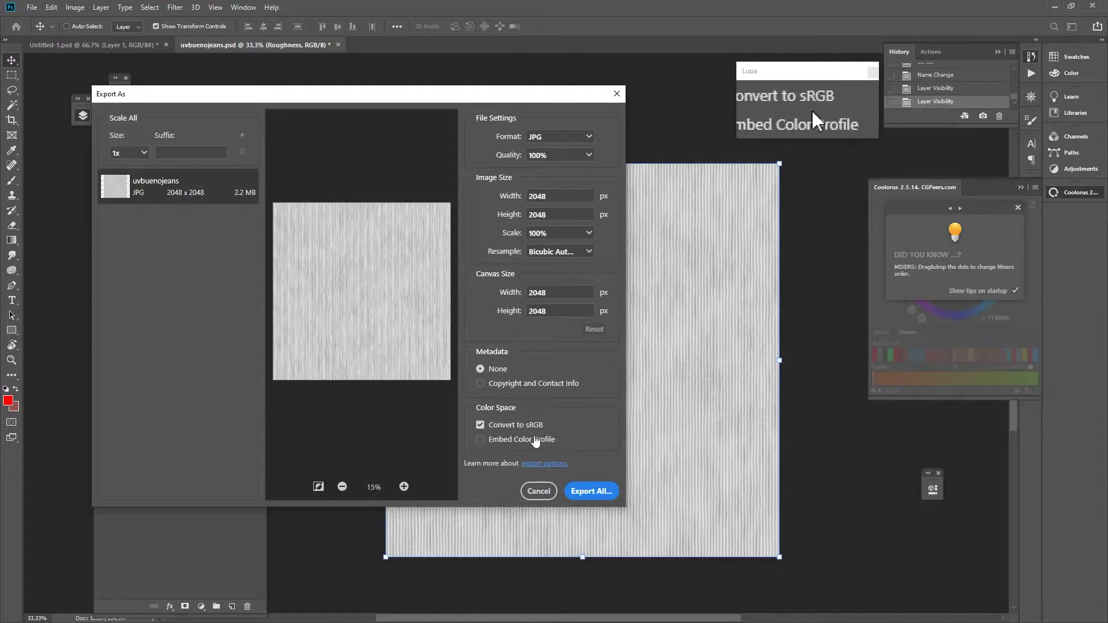
click(586, 492)
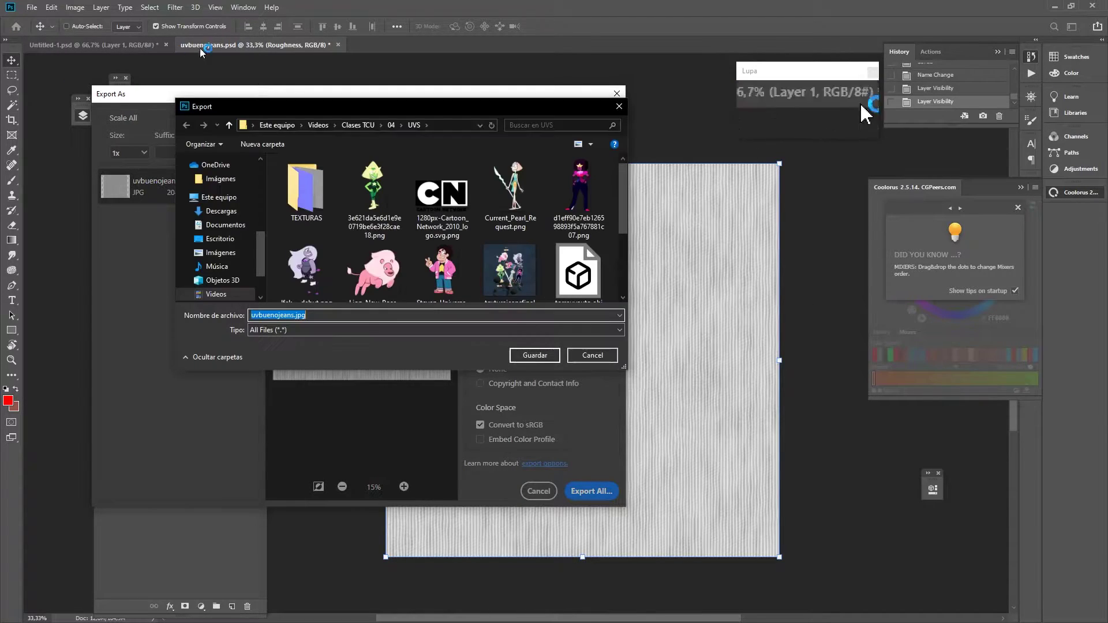
Save the export in the UVS folder as texturajeansfinal_roughness.jpg.
double_click(313, 202)
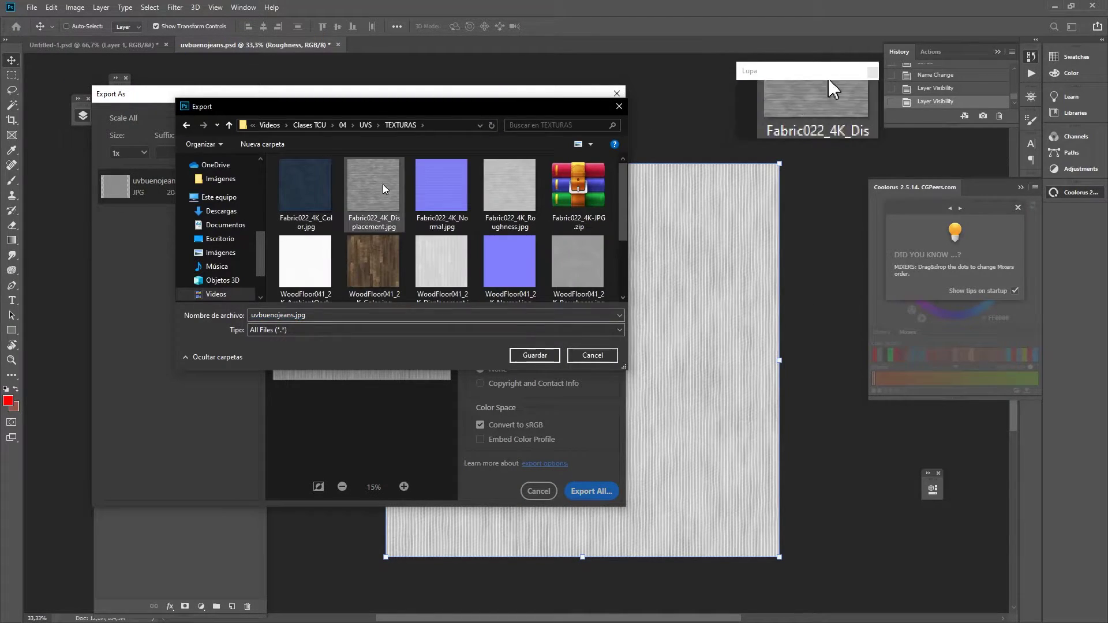
click(363, 125)
scroll(398, 206, down, 2)
click(503, 173)
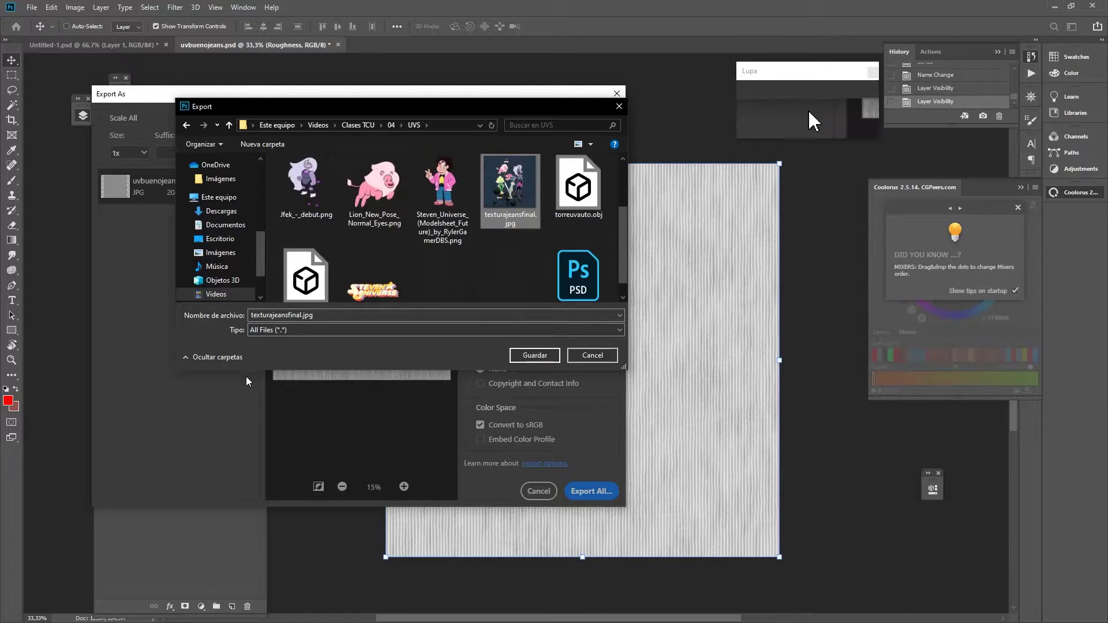
key(Tab)
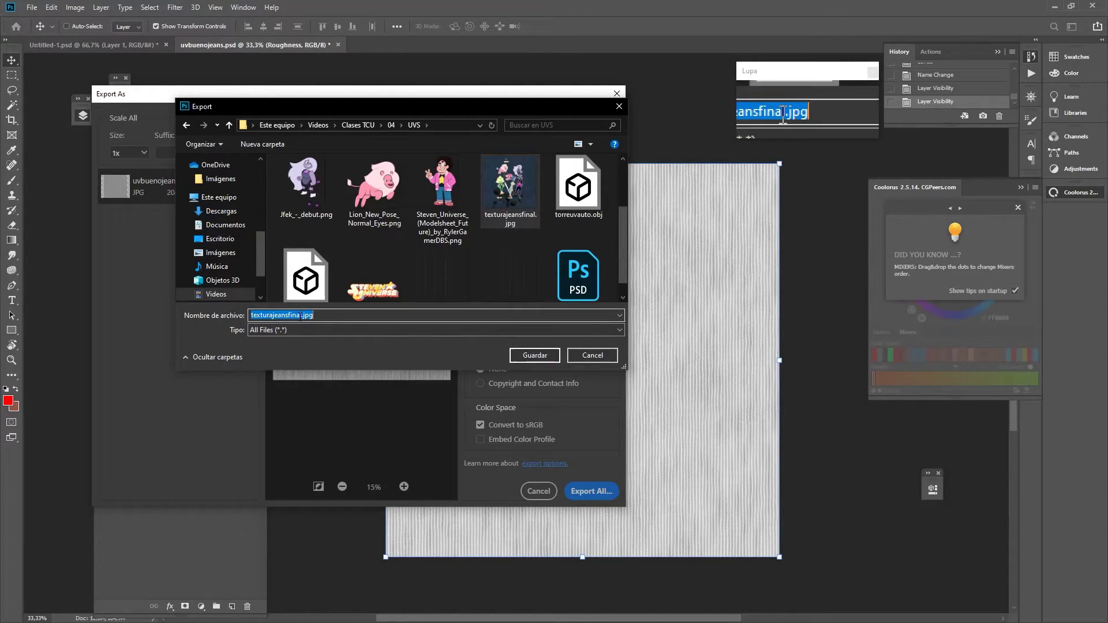
click(353, 312)
key(Left)
key(Left)
key(Left)
text(_)
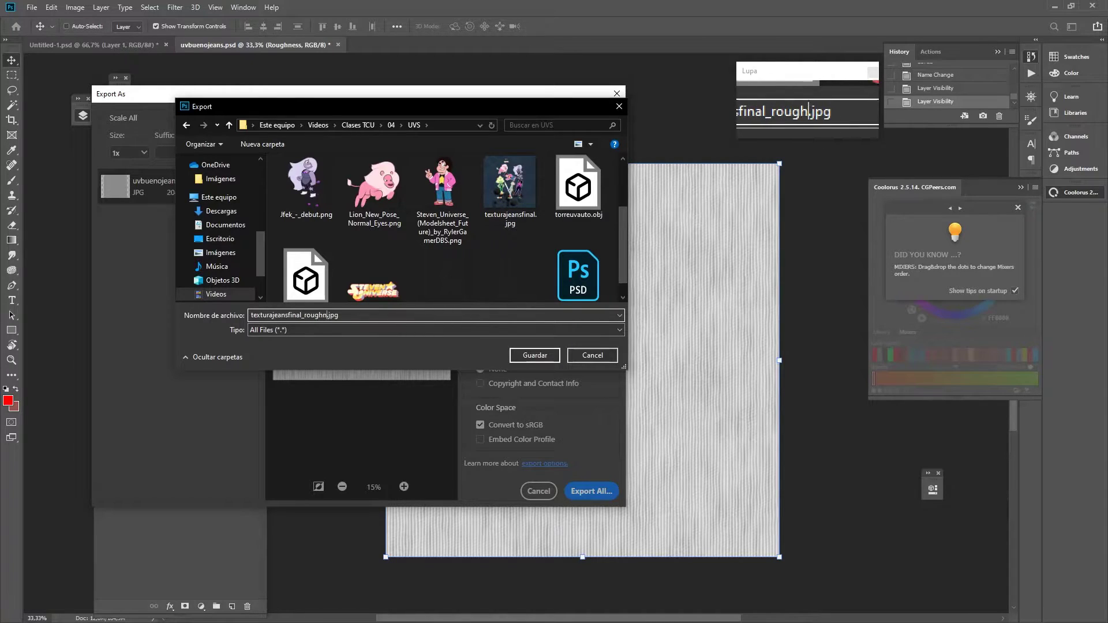
key(Return)
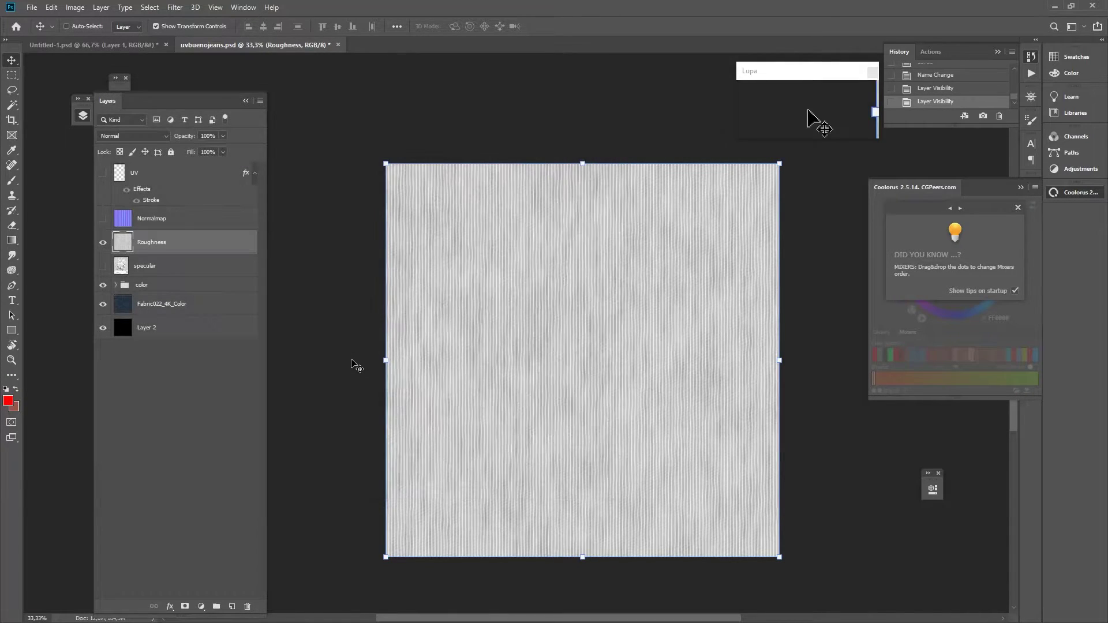
Swap Roughness for the blue Normalmap layer, zoom in to inspect it, then hide it.
click(104, 242)
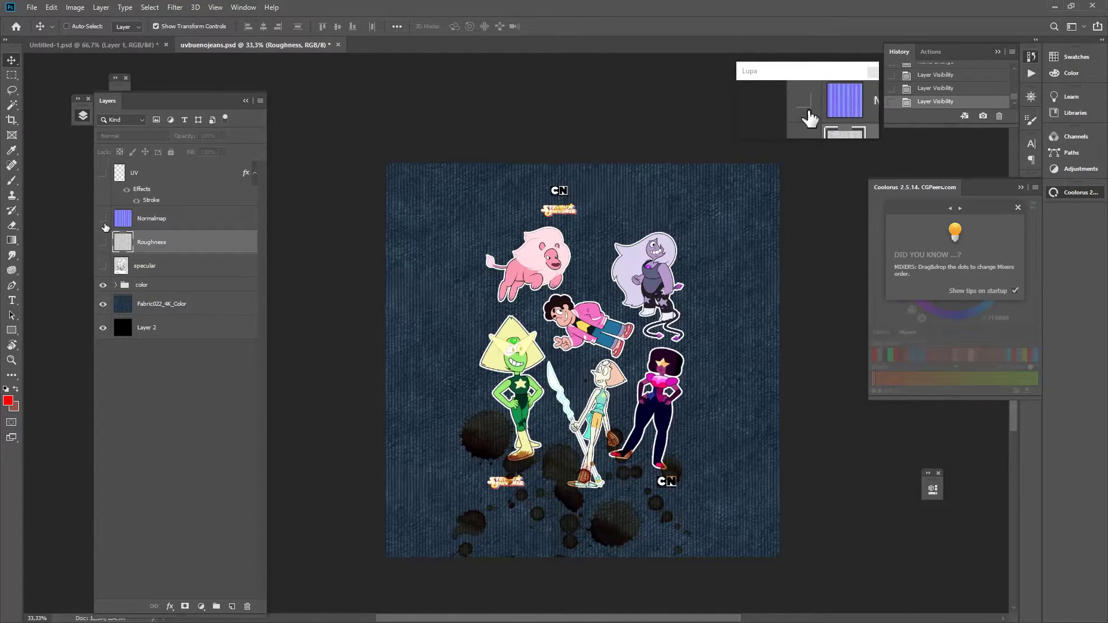
click(103, 218)
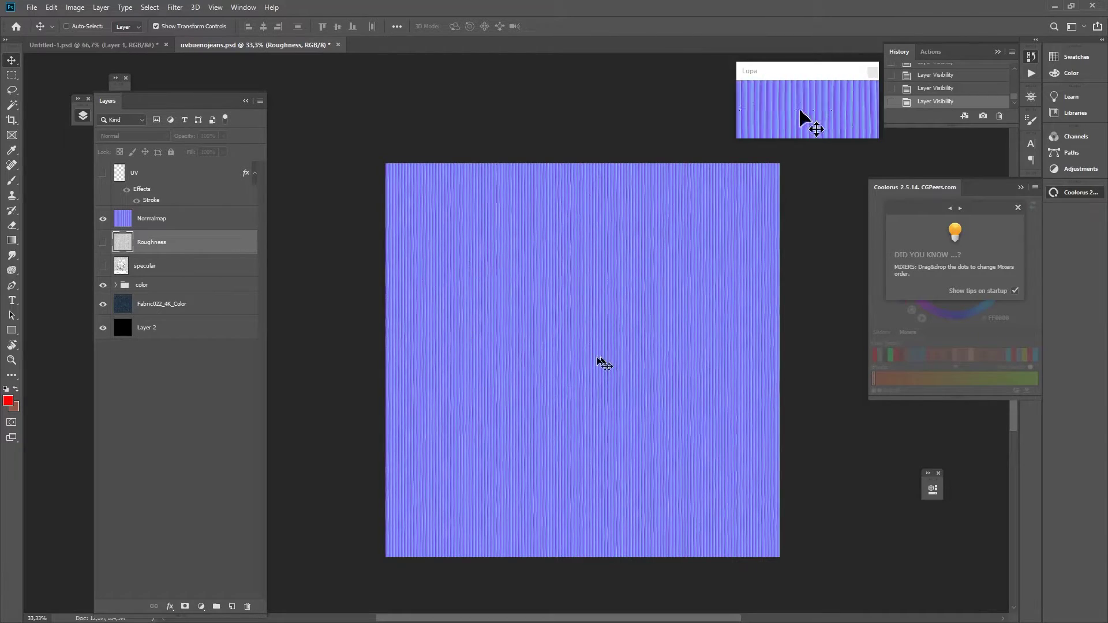
ctrl+click(604, 364)
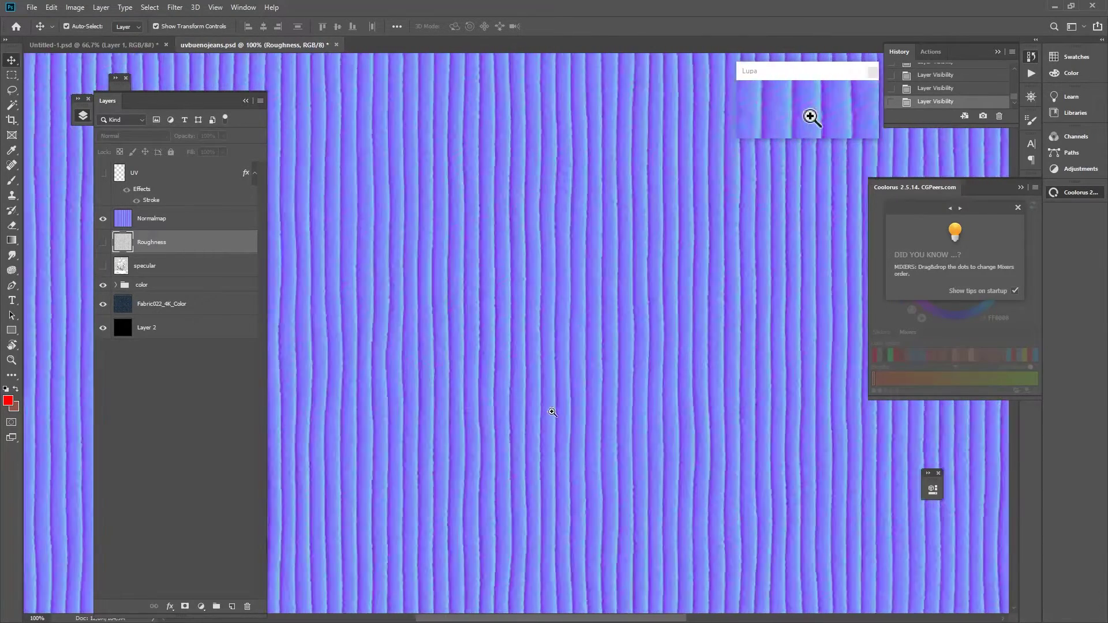
ctrl+click(552, 412)
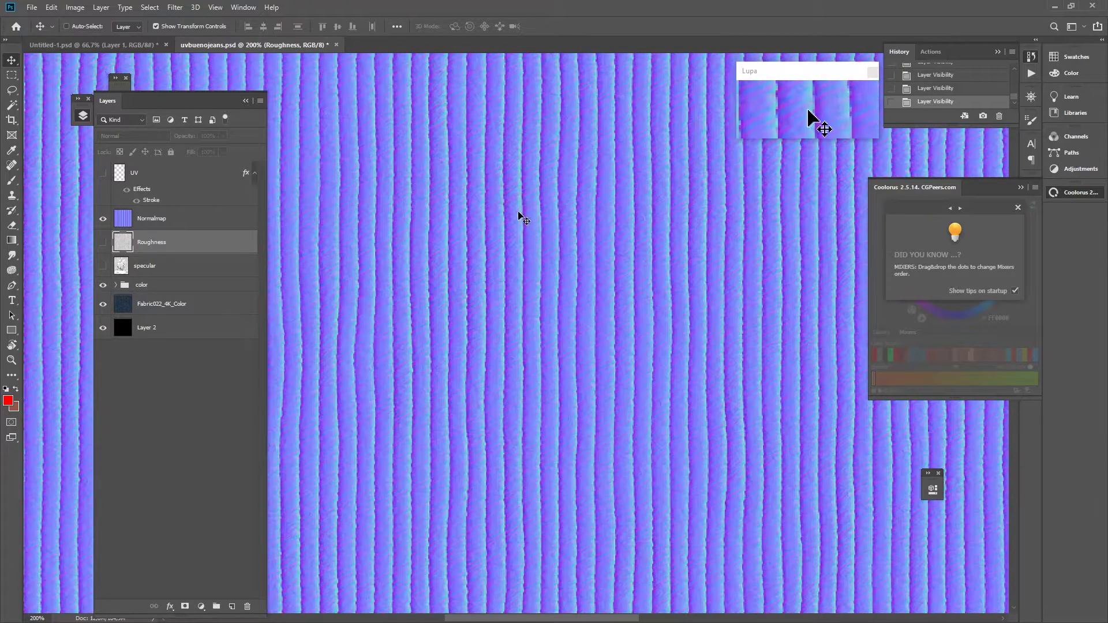
ctrl+alt+click(513, 278)
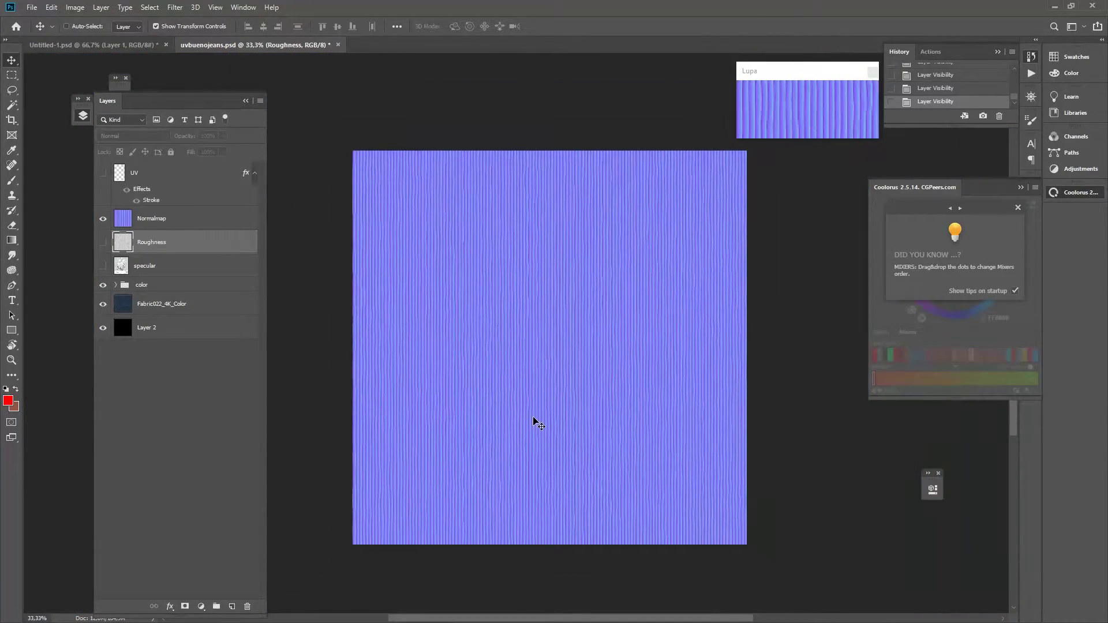
ctrl+click(540, 402)
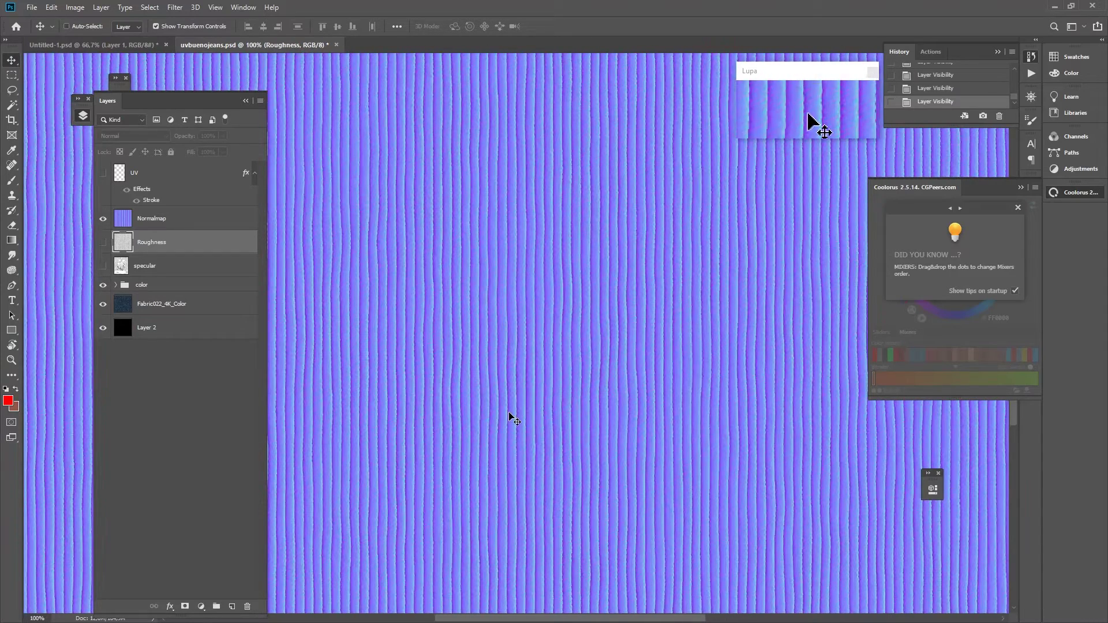
ctrl+alt+click(514, 412)
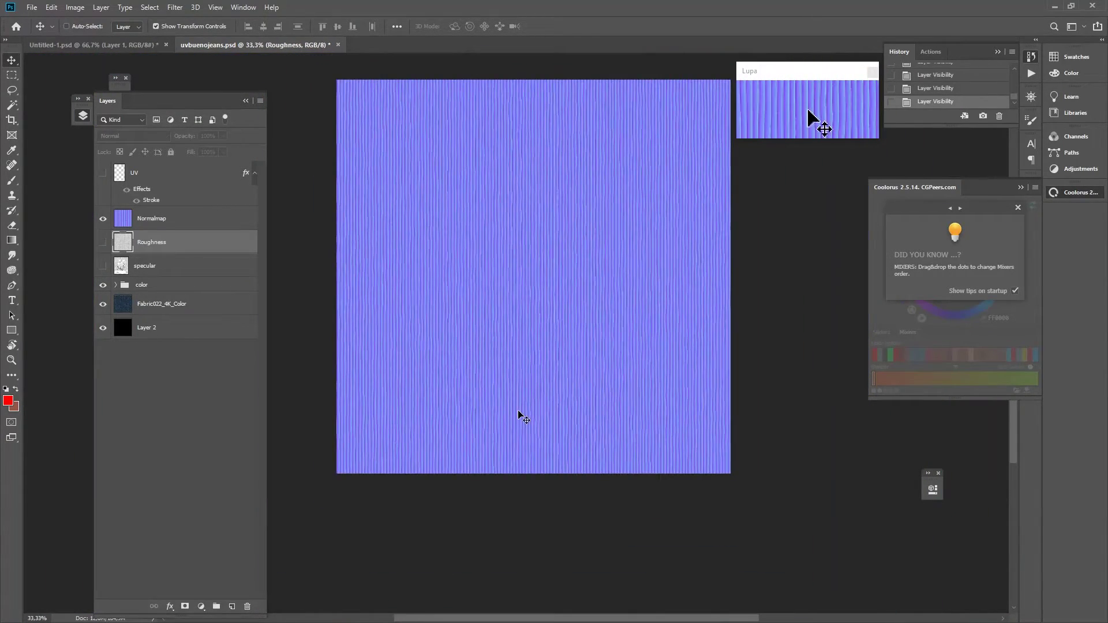
click(118, 218)
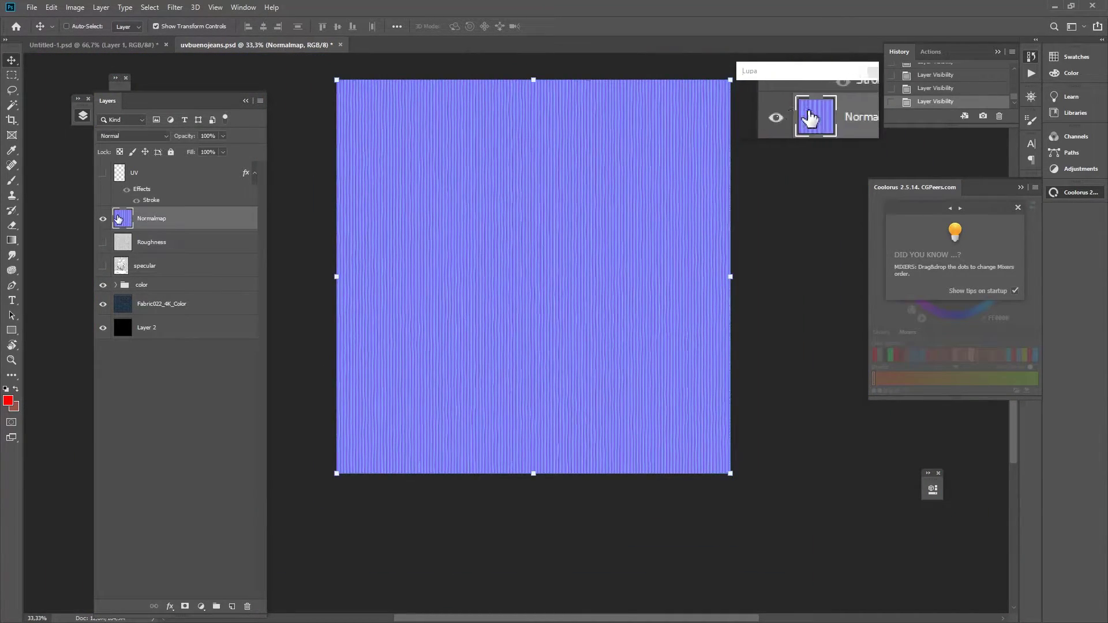
click(101, 219)
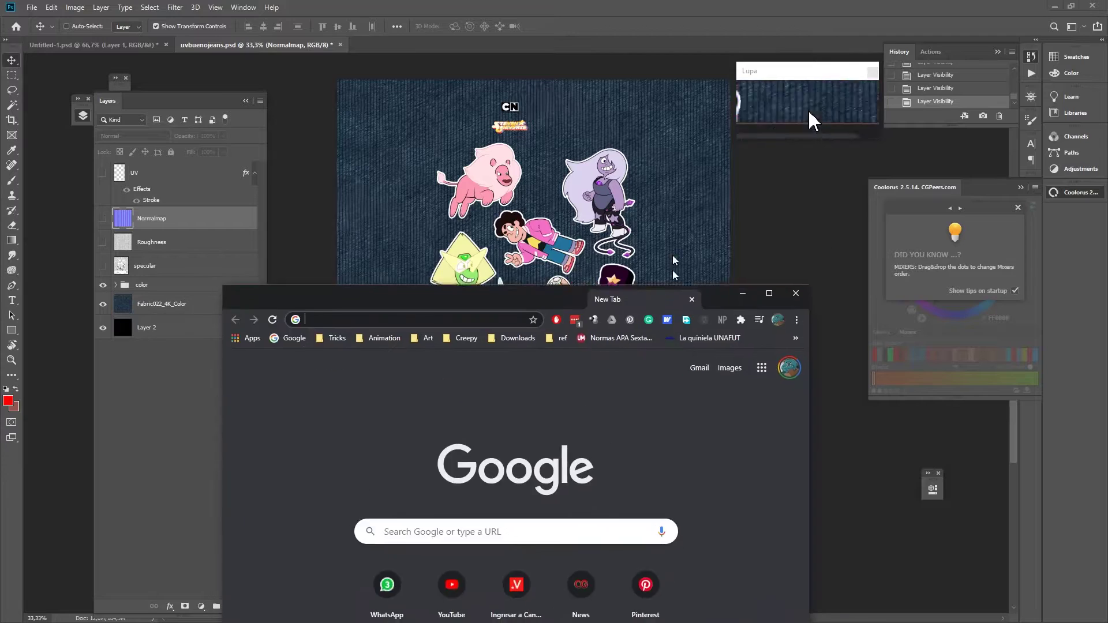
Maximize Chrome, search 'normal map generator' and open the NormalMap-Online cpetry result.
drag(656, 294, 647, 119)
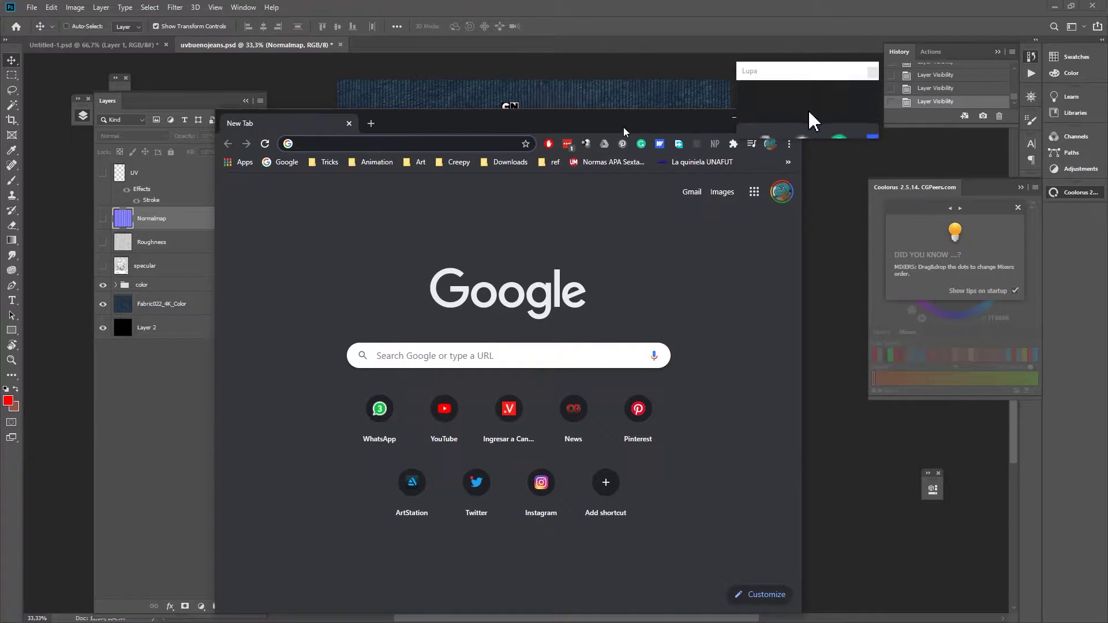
double_click(607, 126)
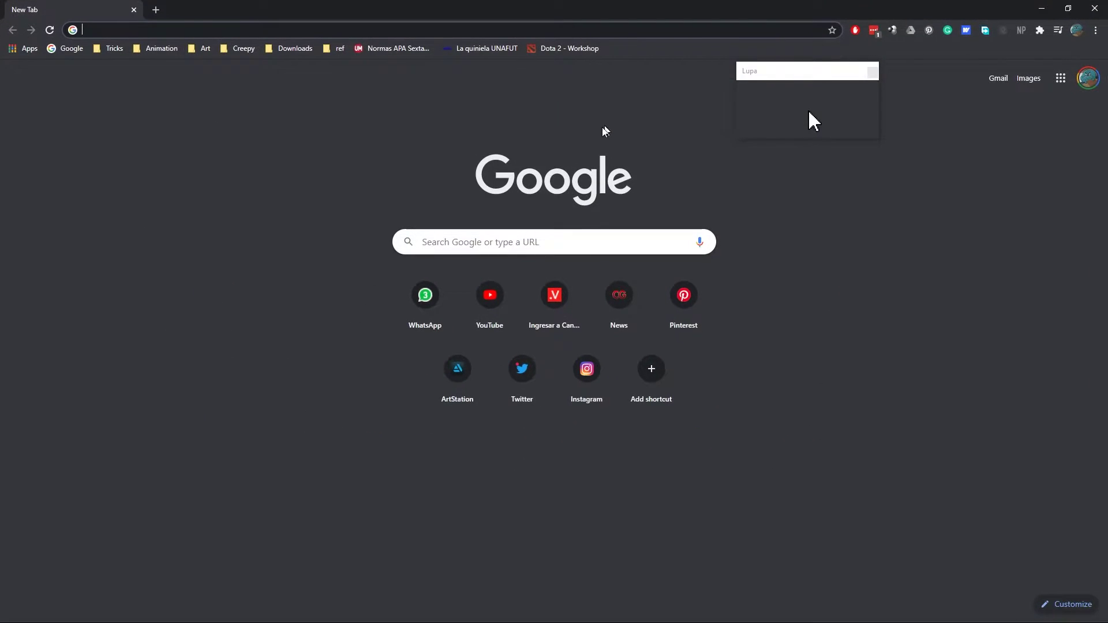
click(163, 30)
text(normal map )
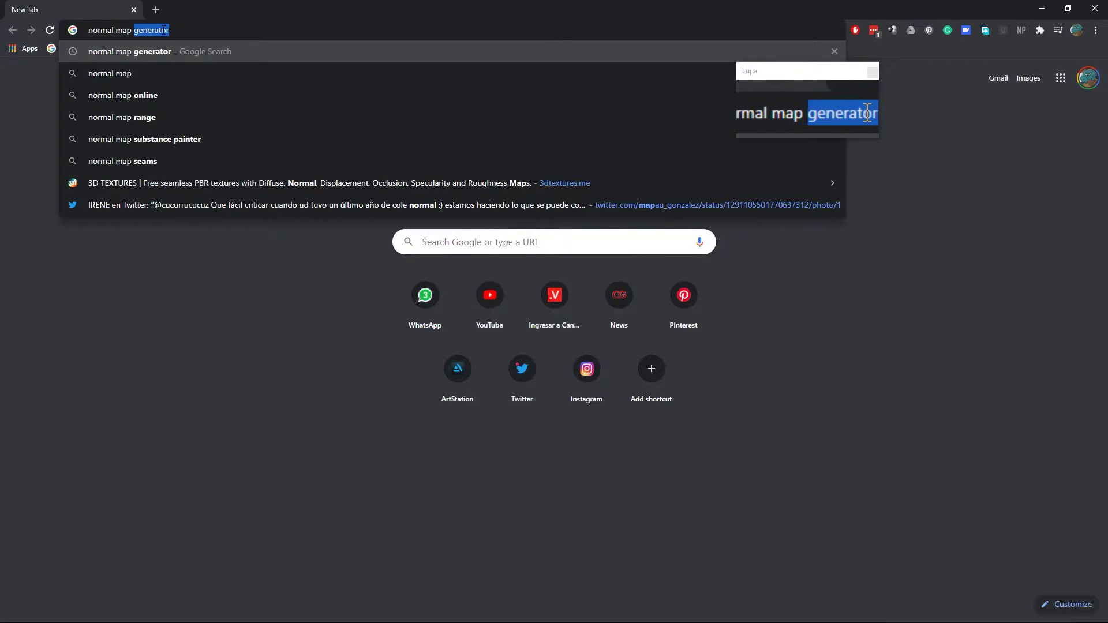
text(generator)
key(Return)
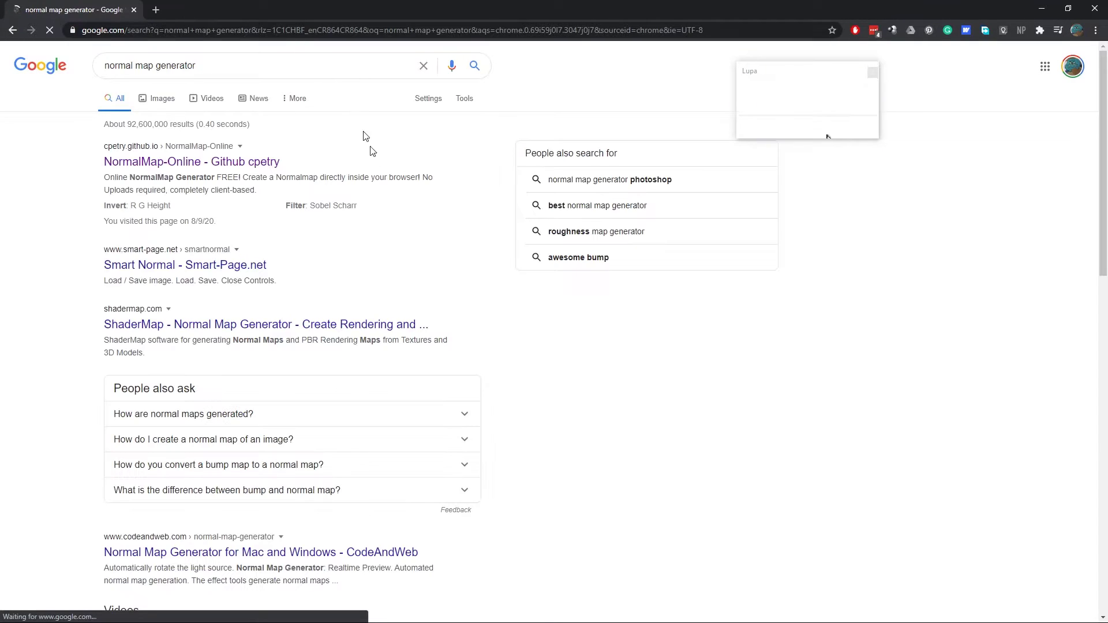
click(216, 163)
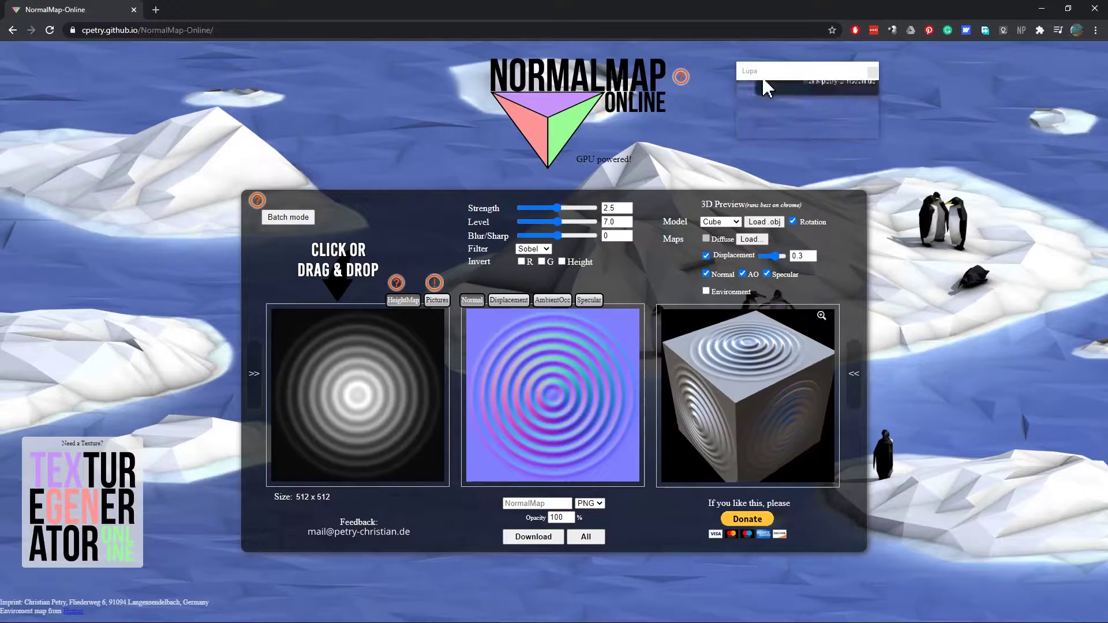
Load texturajeansfinal.jpg from Videos > Clases TCU > 04 > UVS into NormalMap-Online as the height map.
click(923, 613)
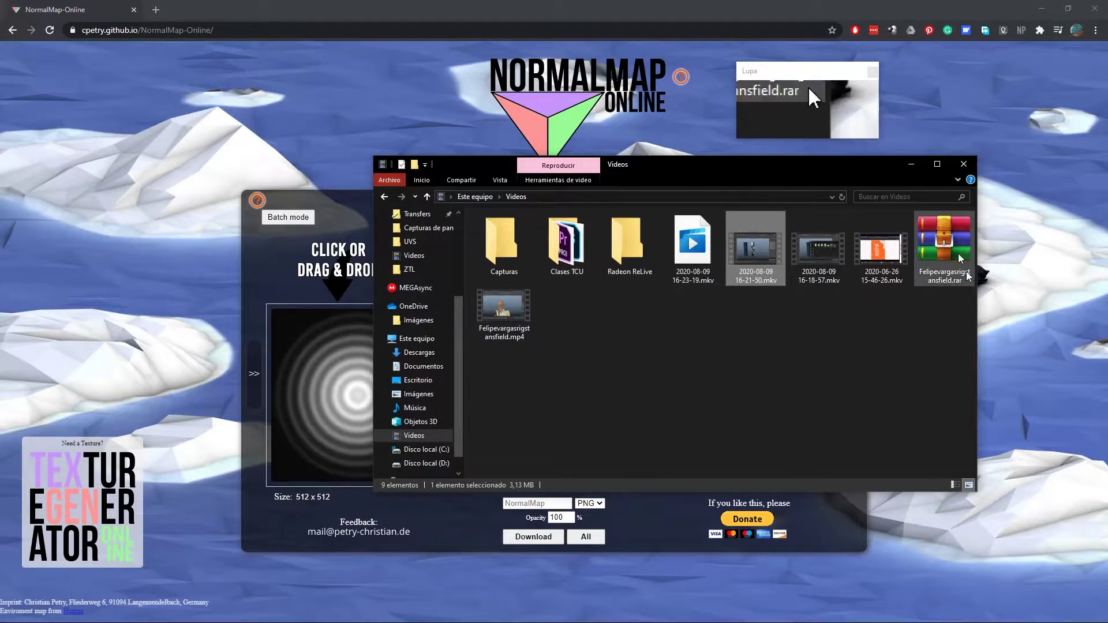
double_click(540, 246)
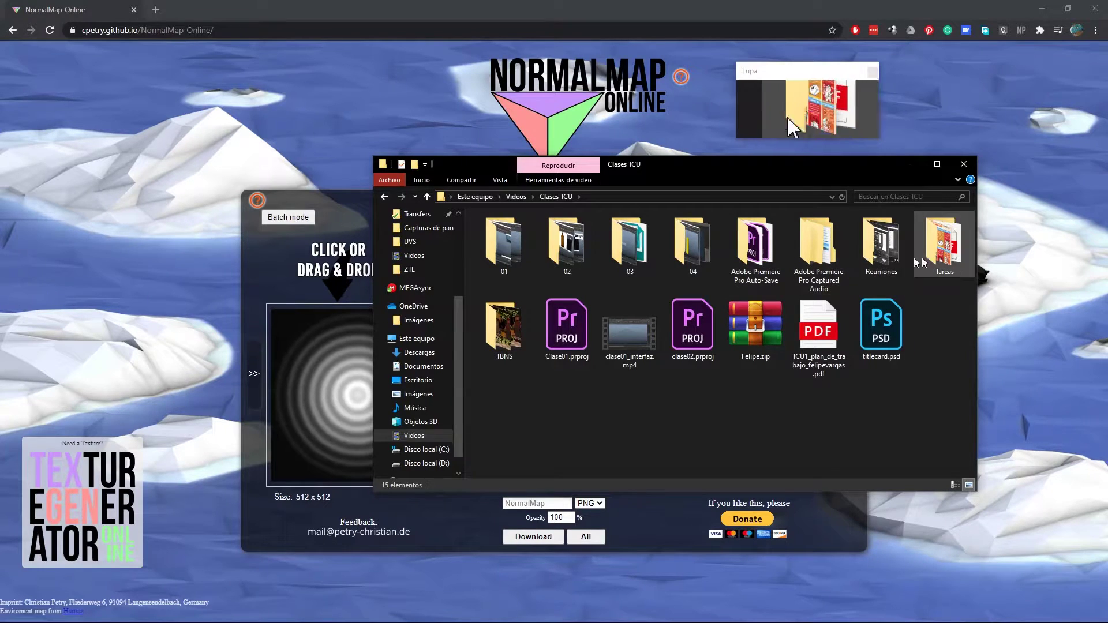
double_click(692, 244)
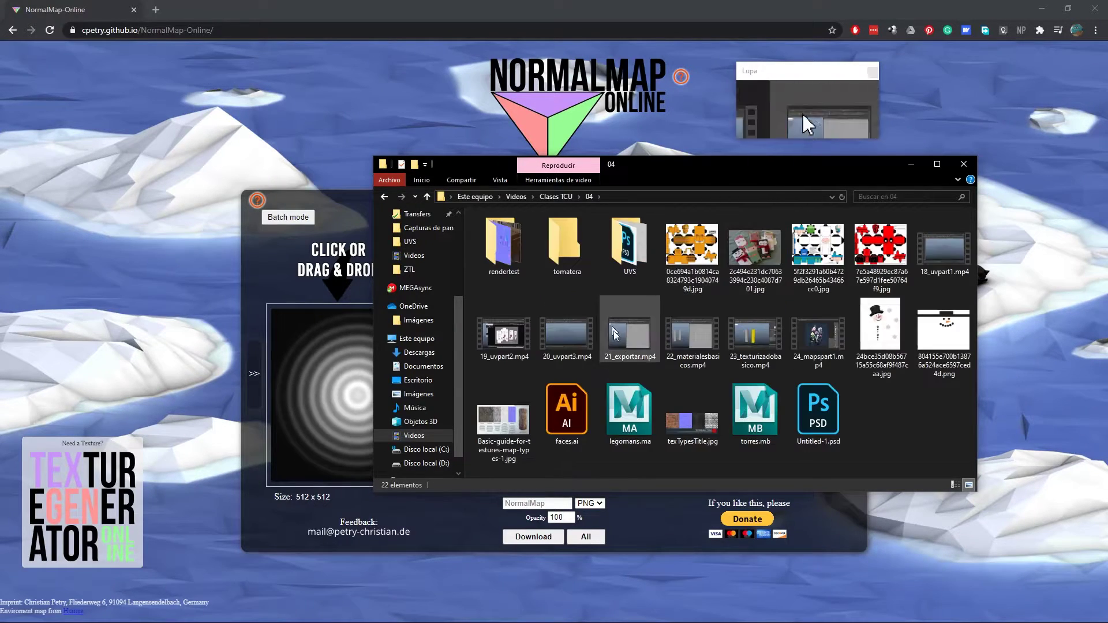
double_click(503, 243)
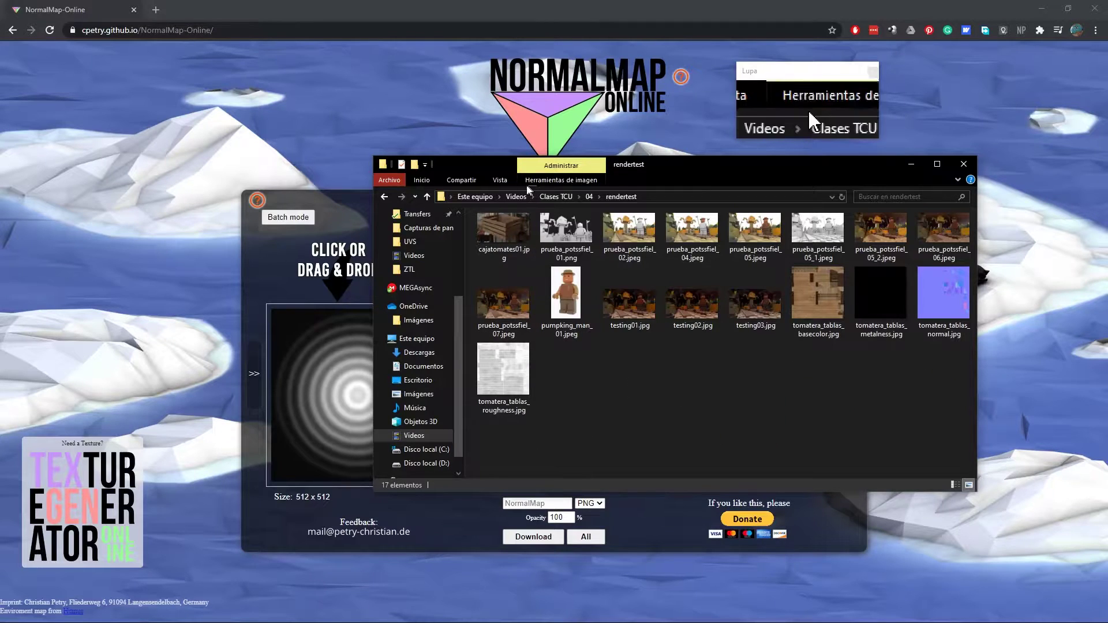
click(589, 197)
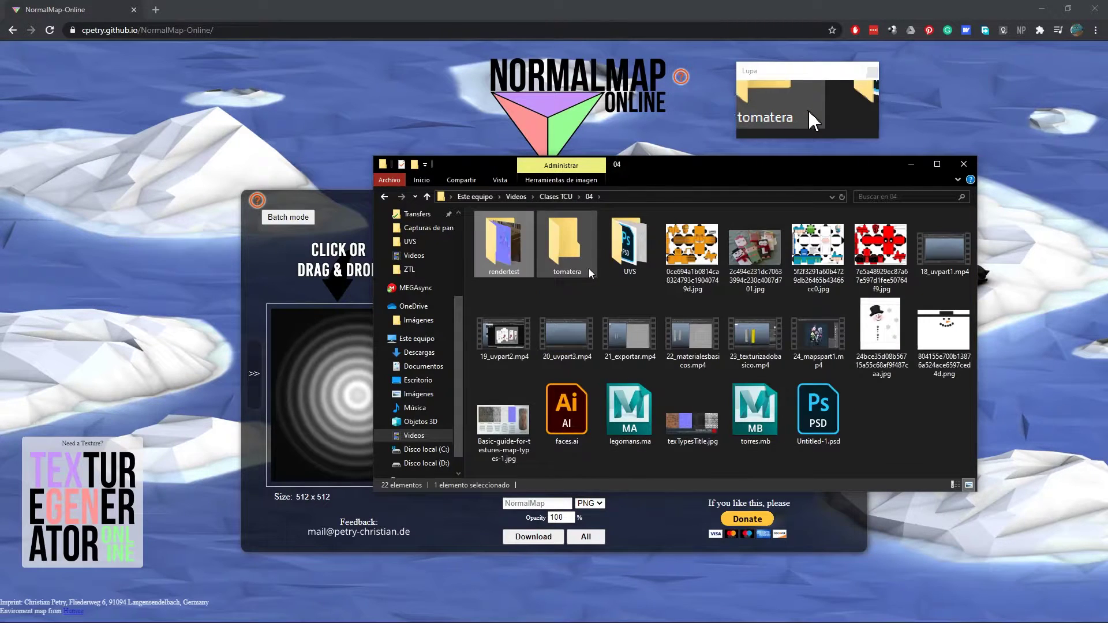
click(622, 257)
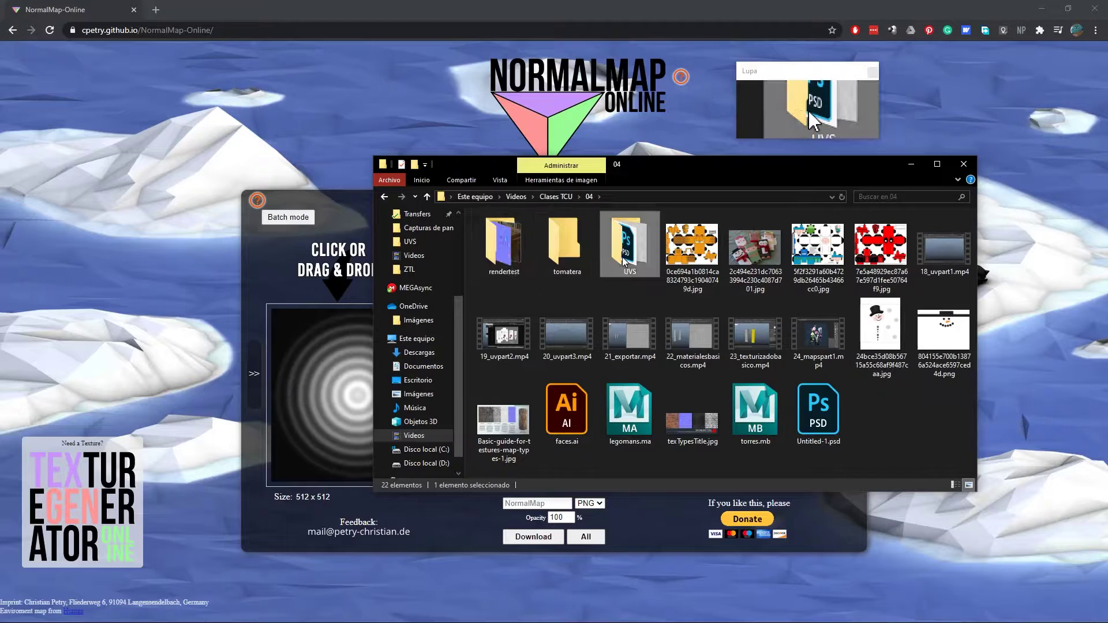
double_click(622, 257)
click(513, 373)
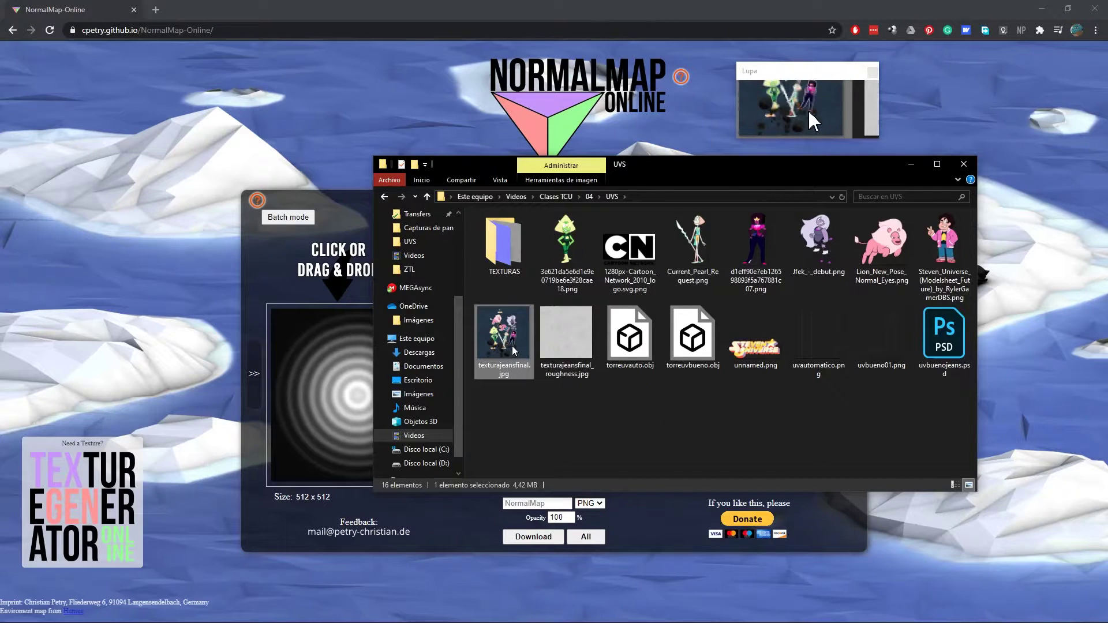
drag(512, 349, 324, 397)
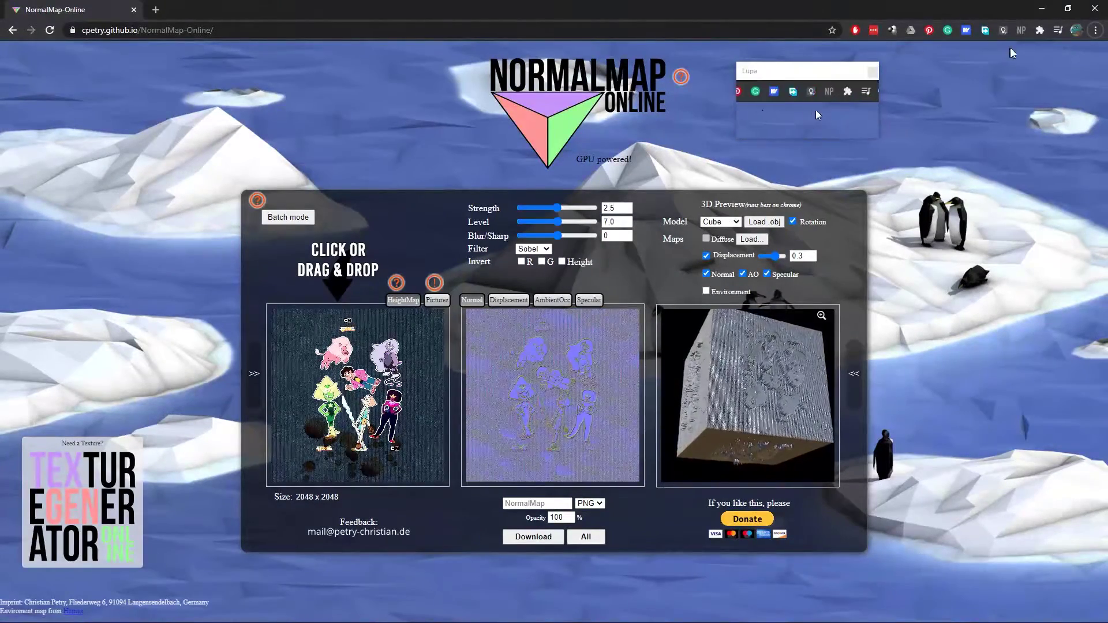
Enlarge the page on the jeans height and normal maps, dismissing the image file picker.
ctrl+scroll(541, 374, down, 1)
ctrl+scroll(541, 374, up, 5)
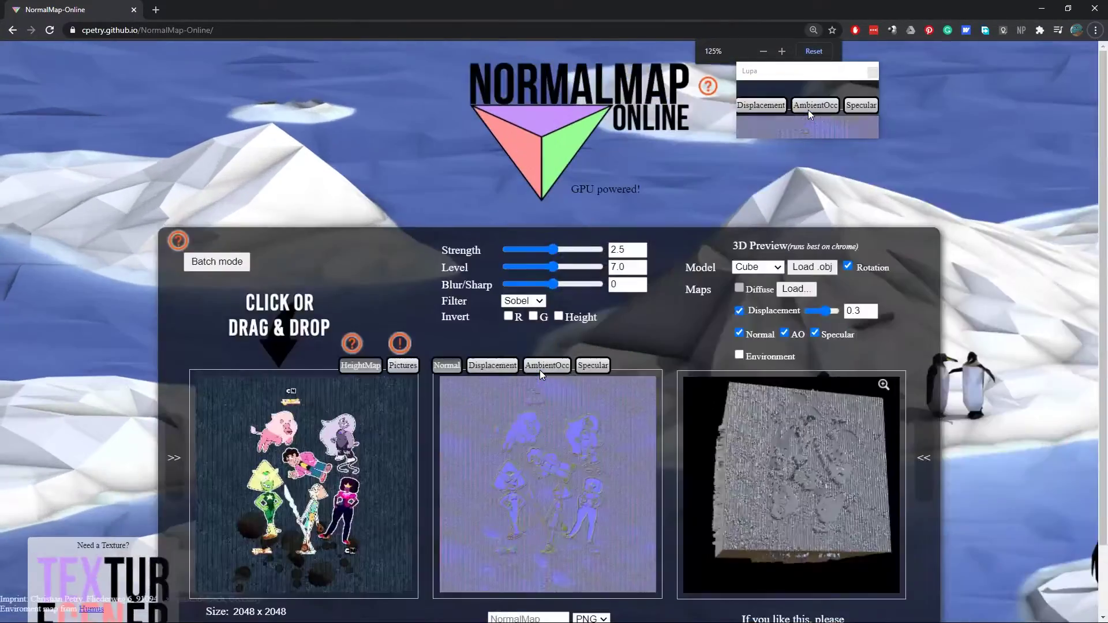
scroll(539, 369, down, 4)
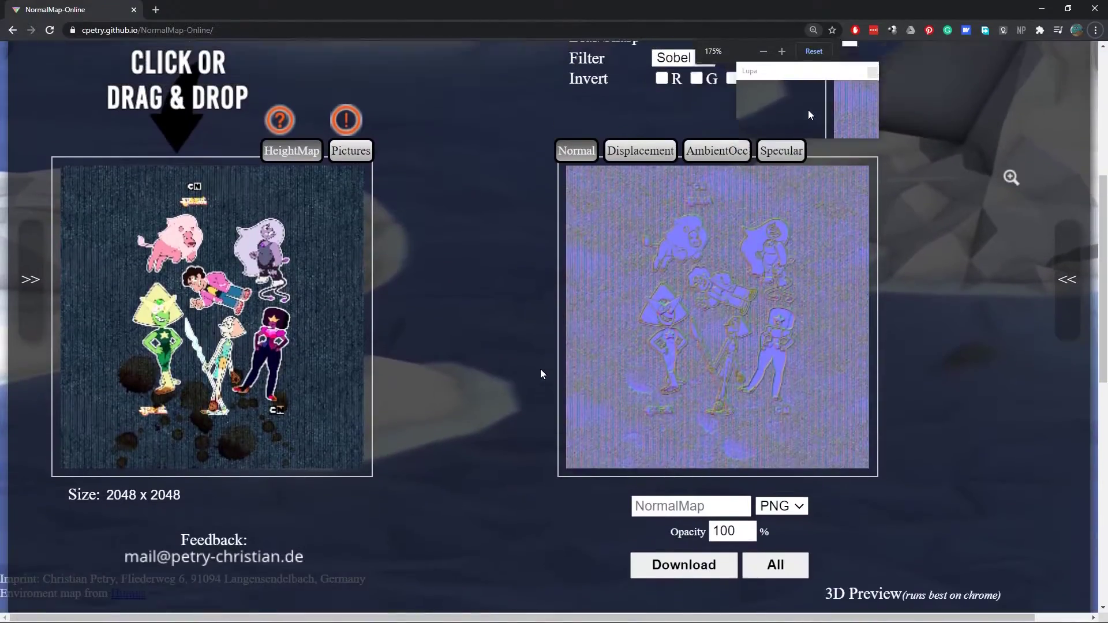
scroll(539, 374, up, 2)
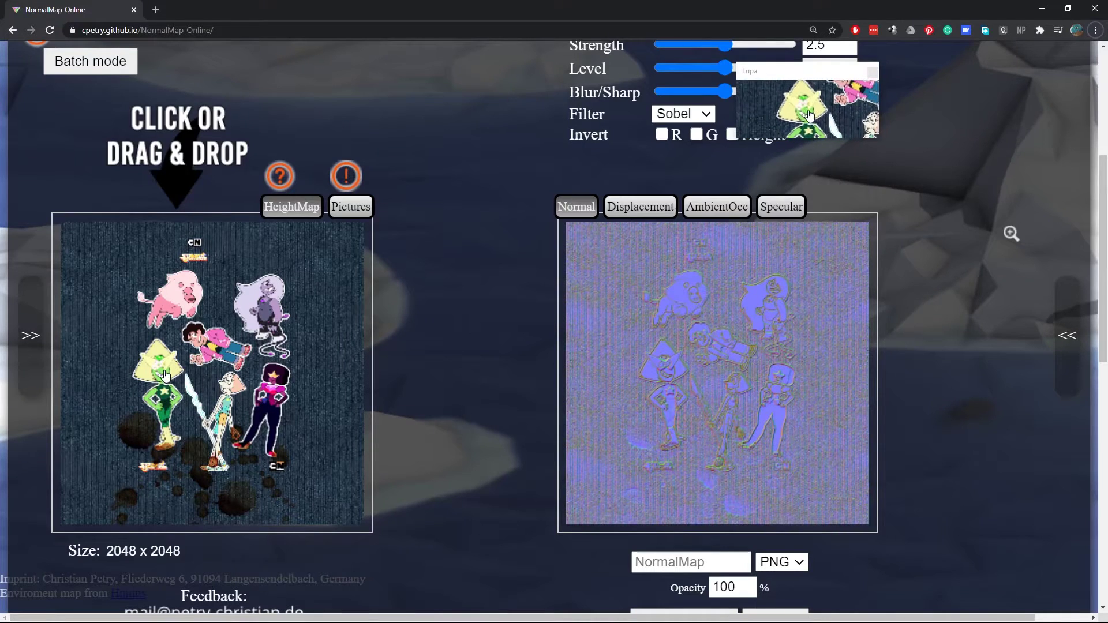
click(123, 396)
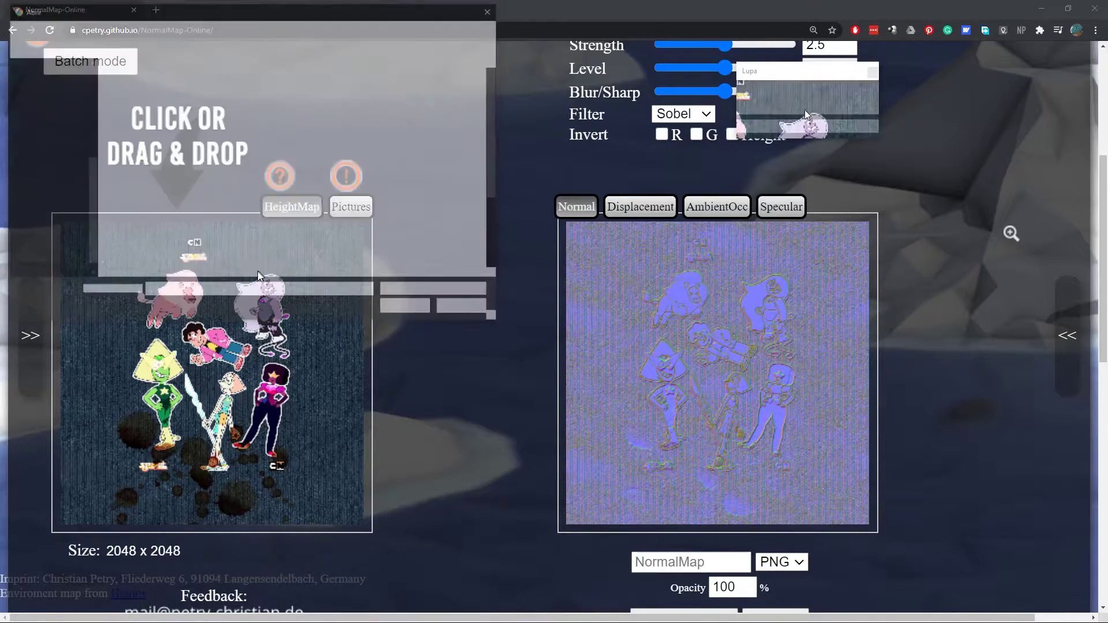
click(467, 311)
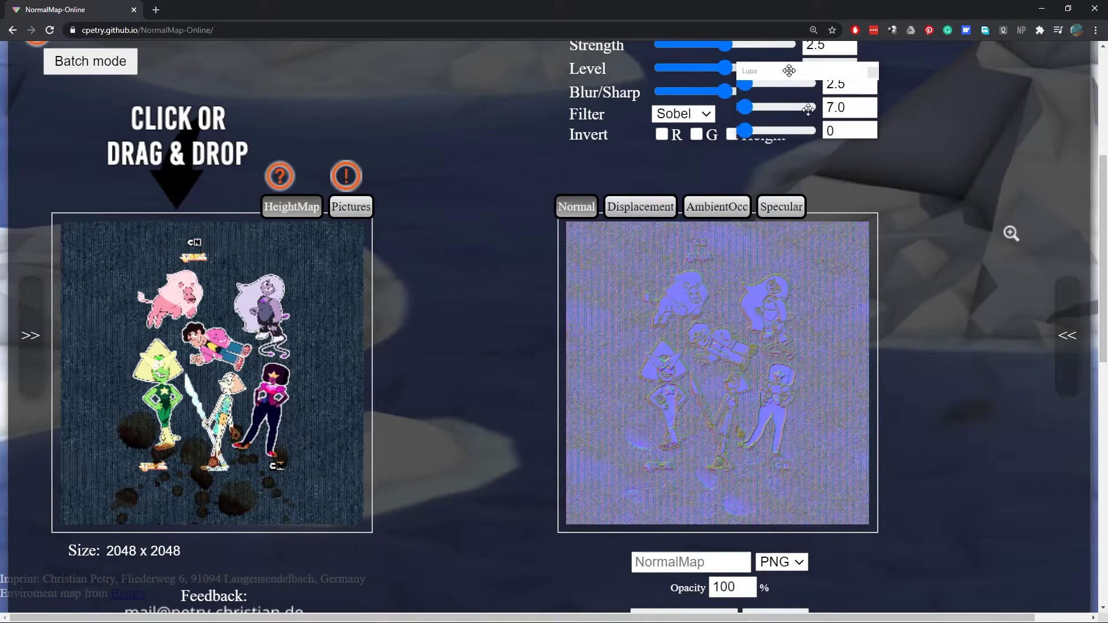
Set the normal map sliders to Strength 2.8, Level 8.5 and Blur/Sharp -2.
drag(788, 72, 439, 116)
scroll(1009, 450, up, 2)
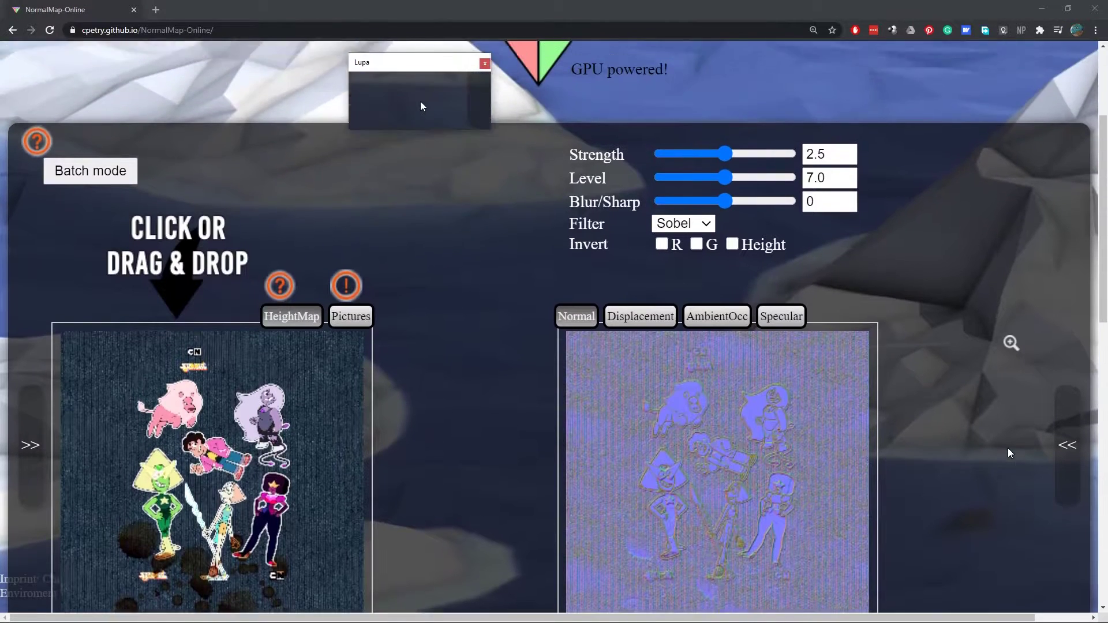
scroll(1010, 451, down, 1)
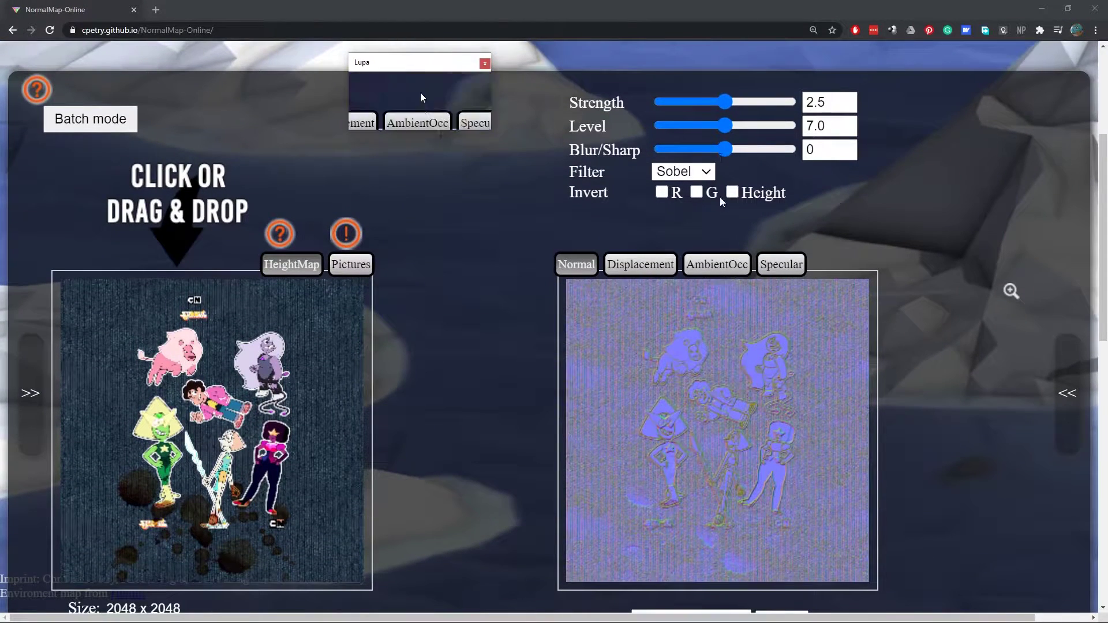
drag(723, 104, 812, 102)
drag(715, 97, 824, 126)
drag(734, 123, 769, 125)
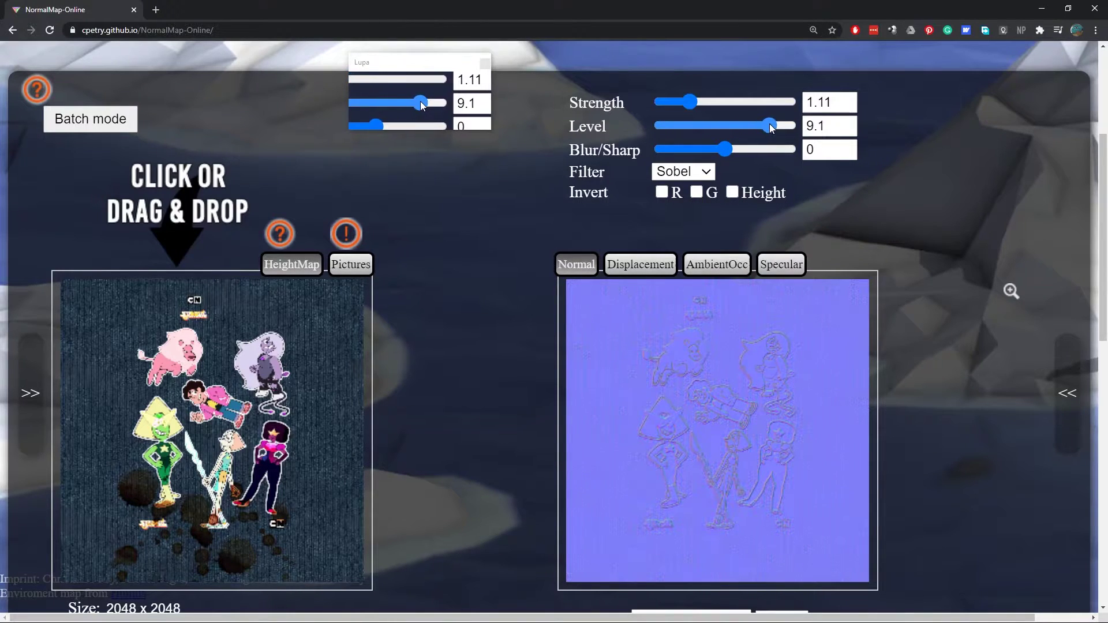
drag(690, 102, 757, 126)
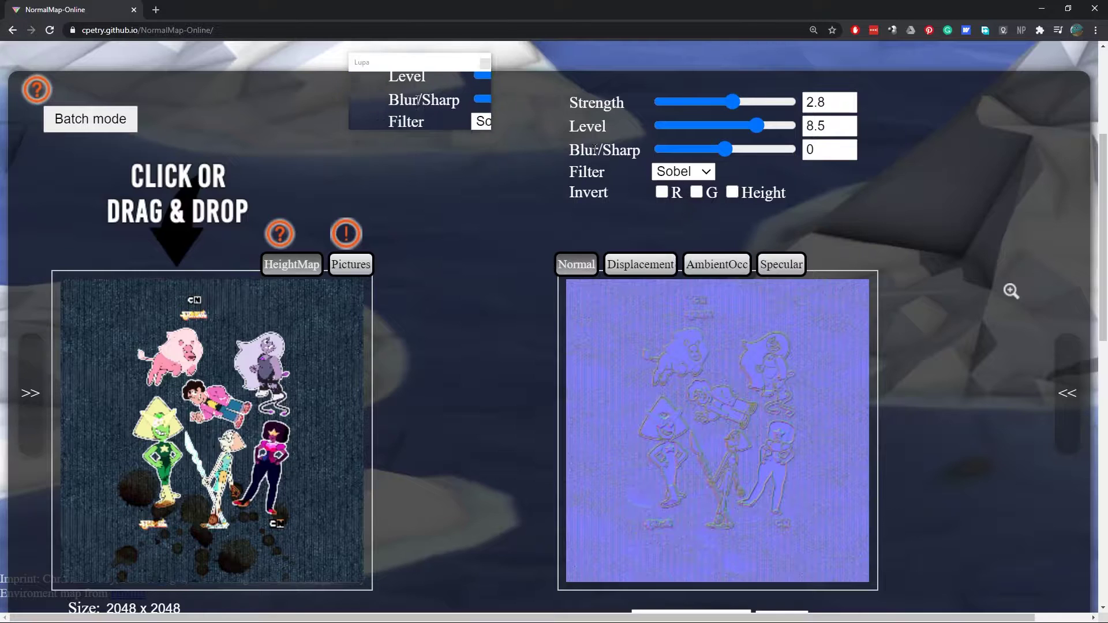
mouse_move(731, 154)
mouse_down()
mouse_move(869, 163)
mouse_move(538, 145)
mouse_move(722, 156)
mouse_up()
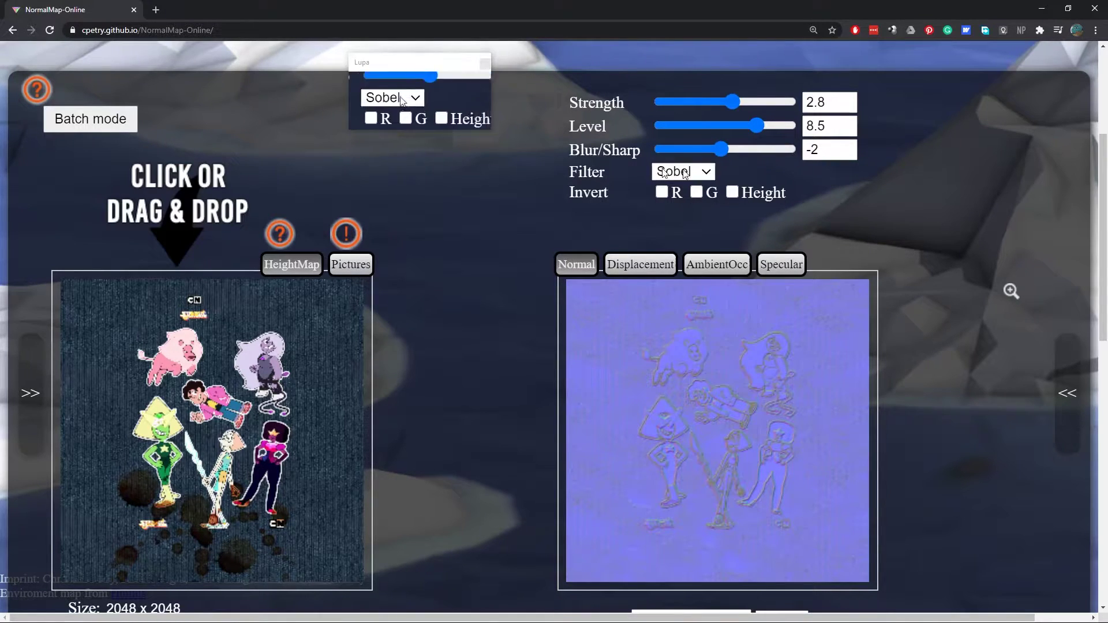
scroll(493, 264, down, 5)
Rotate and zoom the 3D preview cube to check the denim relief, then bring up Photoshop.
scroll(493, 265, down, 6)
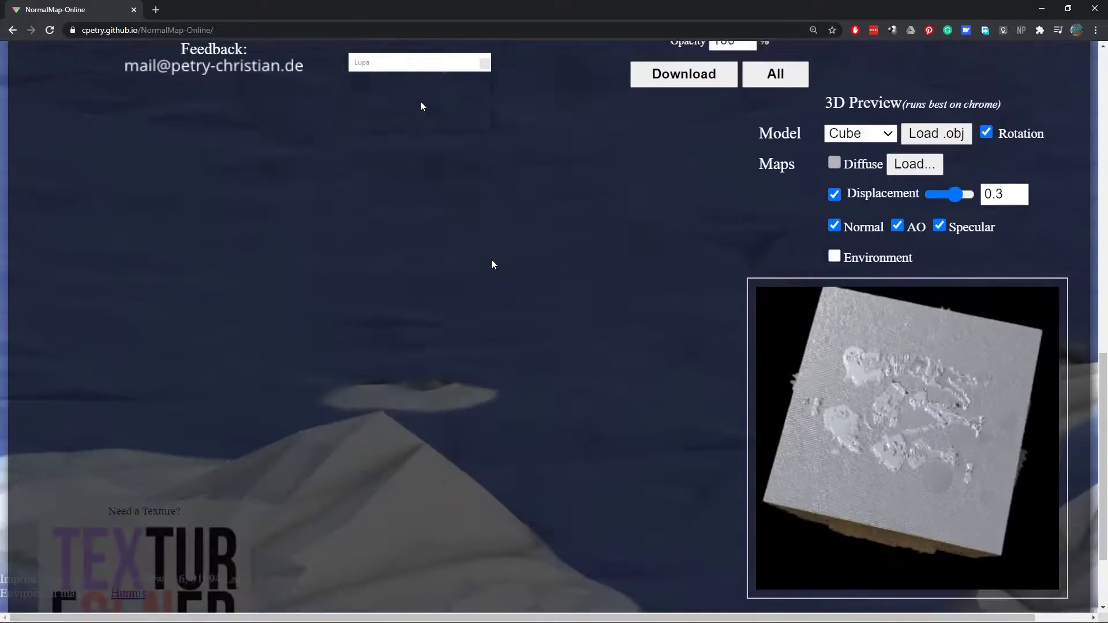
drag(934, 403, 947, 375)
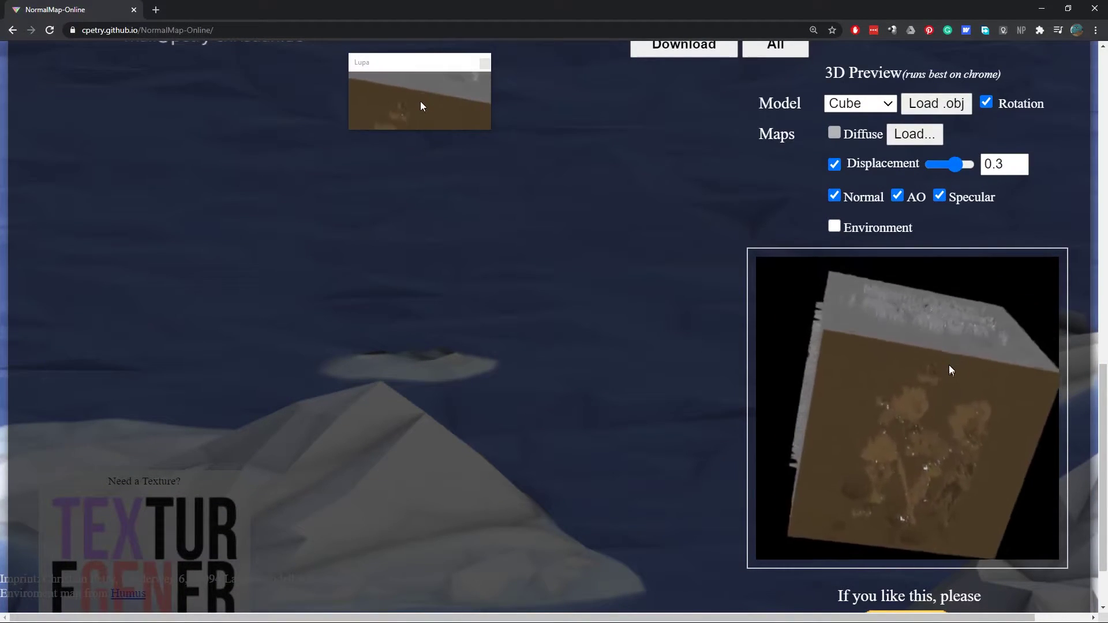
scroll(928, 386, down, 5)
scroll(919, 382, up, 10)
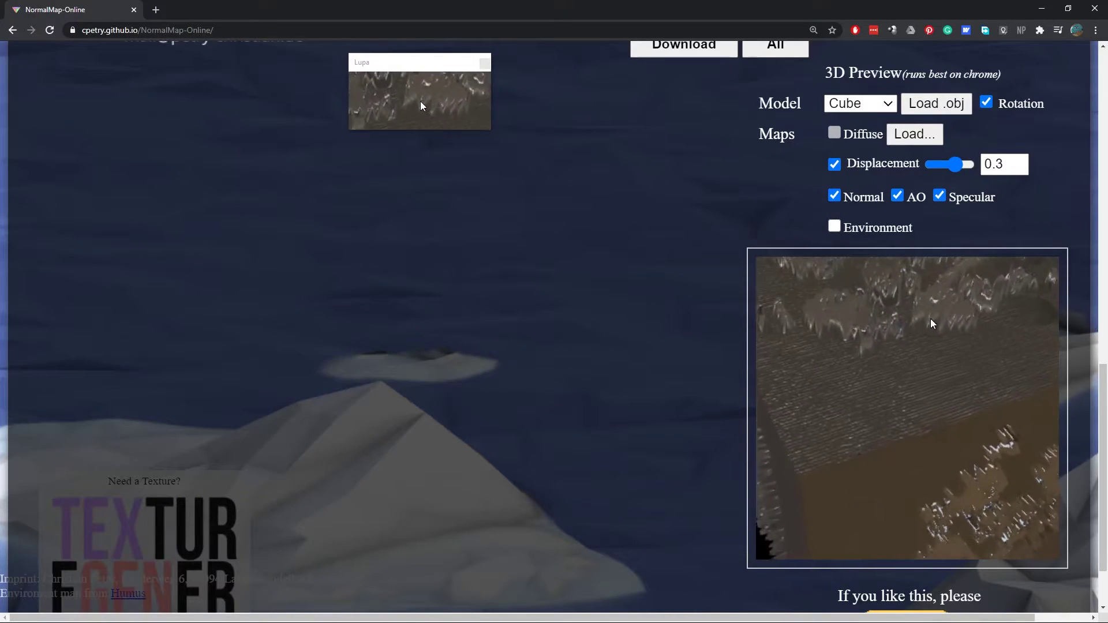
scroll(933, 375, down, 4)
scroll(935, 404, up, 6)
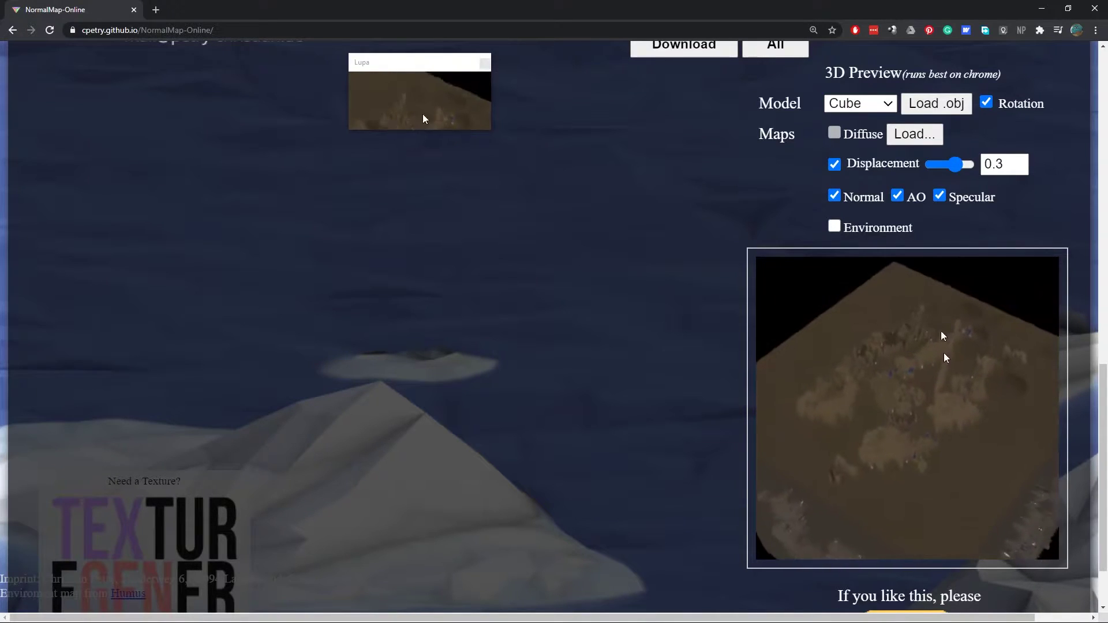
mouse_move(947, 341)
mouse_down()
mouse_move(926, 467)
mouse_move(889, 414)
mouse_move(926, 404)
mouse_move(930, 388)
mouse_move(910, 318)
mouse_move(923, 370)
mouse_move(928, 351)
mouse_move(954, 341)
mouse_up()
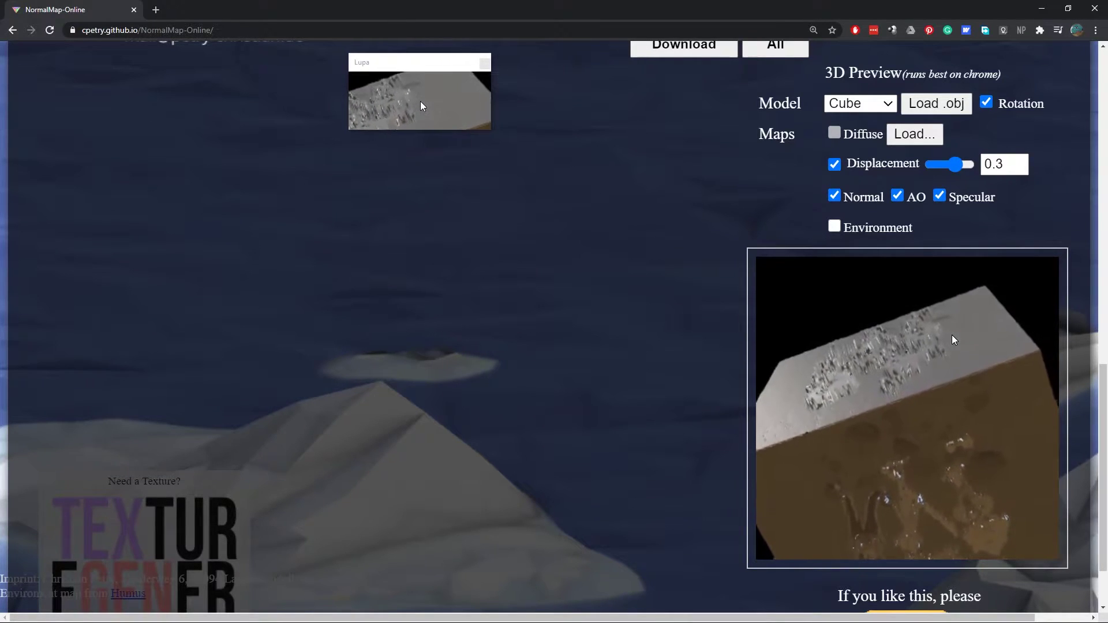
scroll(539, 404, up, 4)
scroll(540, 404, down, 3)
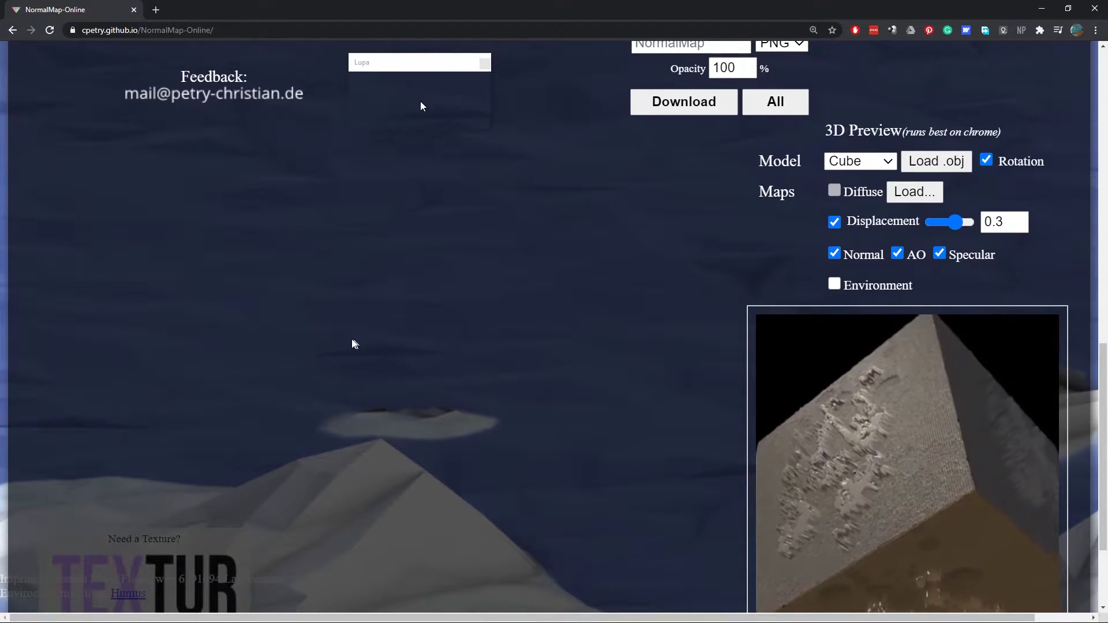
click(420, 102)
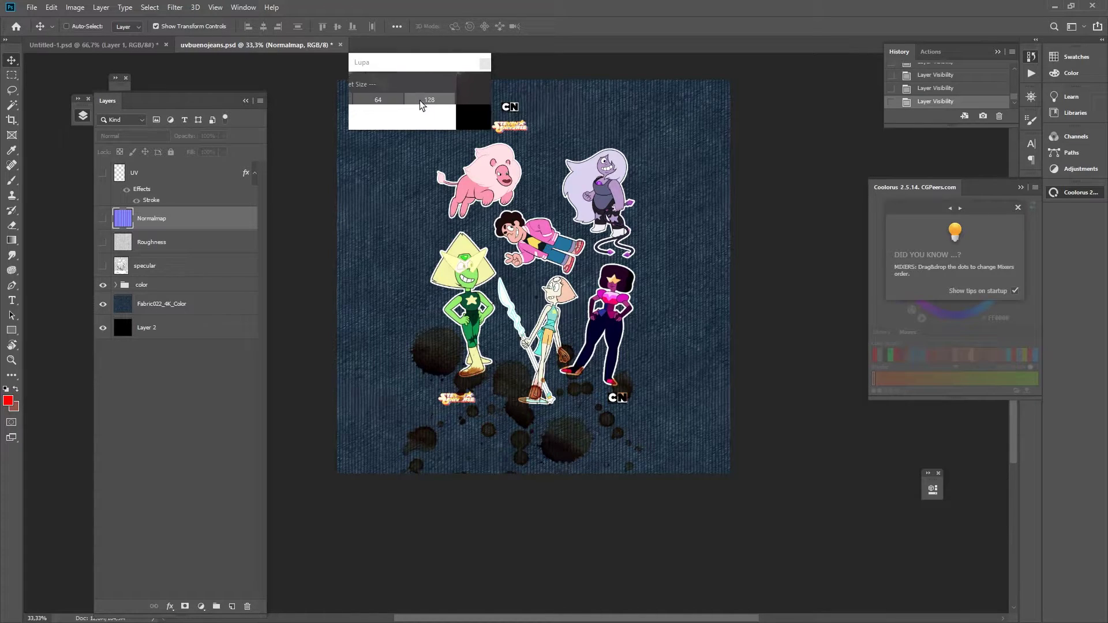
Hide the sticker color group, show the Normalmap layer, and return to NormalMap-Online.
click(103, 285)
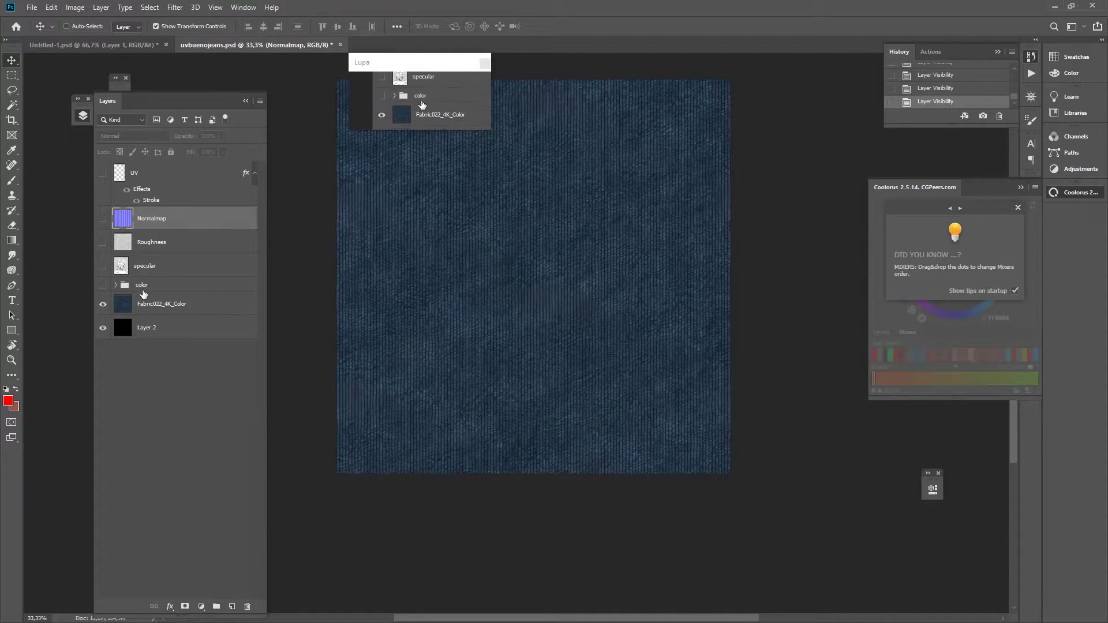
click(103, 218)
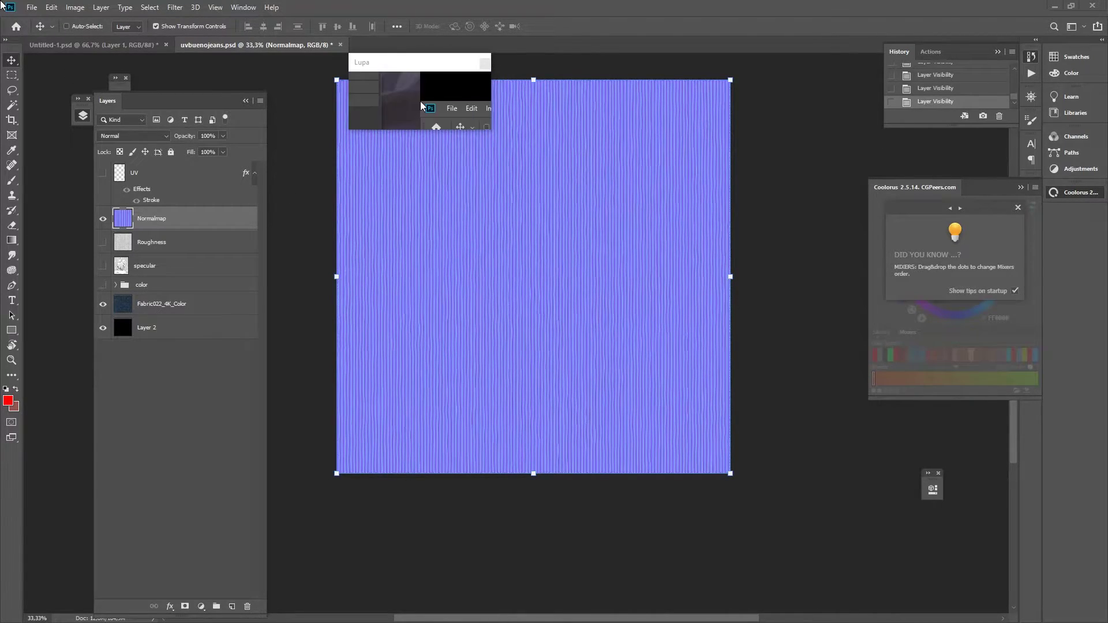
key(alt+Tab)
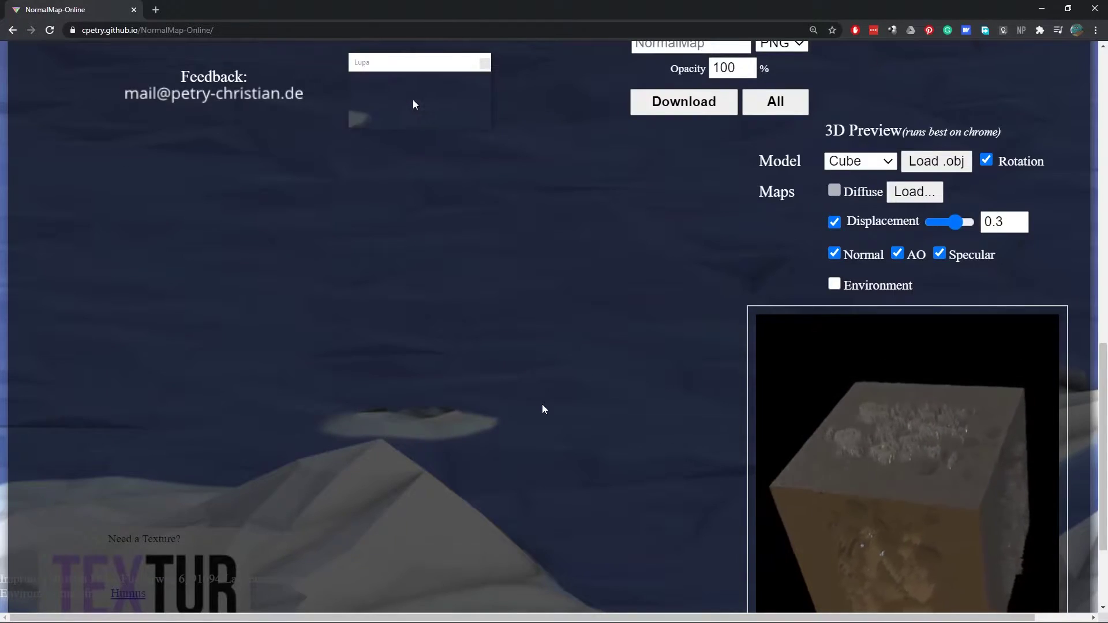
Name the normal map export stevennormalmap.
scroll(543, 409, down, 3)
scroll(542, 409, up, 8)
ctrl+scroll(542, 409, down, 4)
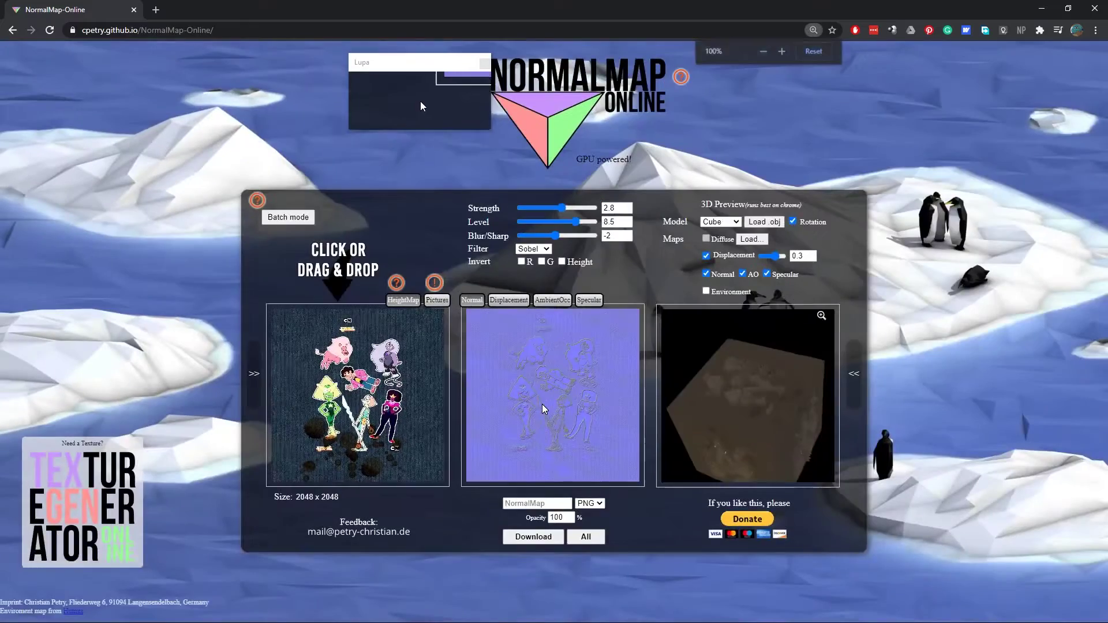
ctrl+scroll(542, 410, up, 2)
scroll(595, 408, down, 2)
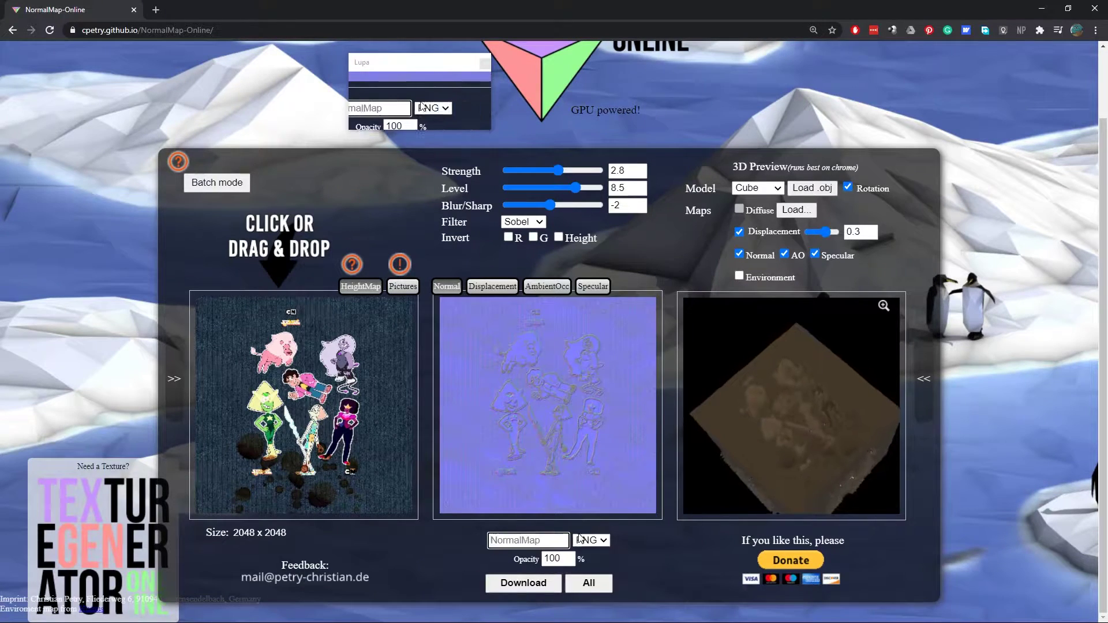
text(tevennor)
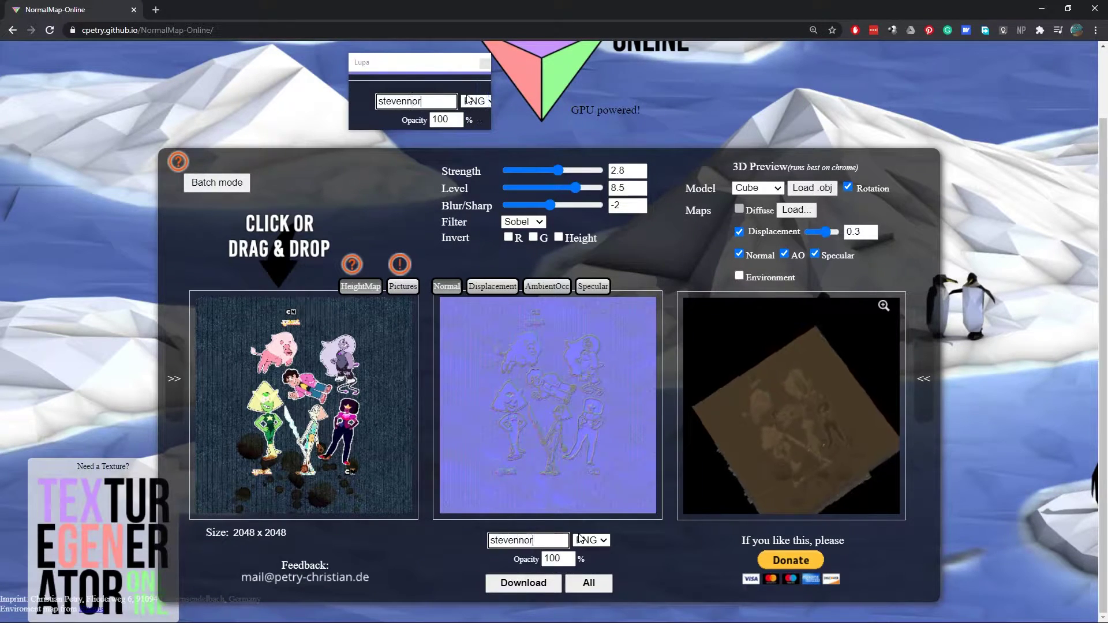
text(malmap)
Download the normal map as a JPG at quality 100 and open the downloaded file.
click(584, 540)
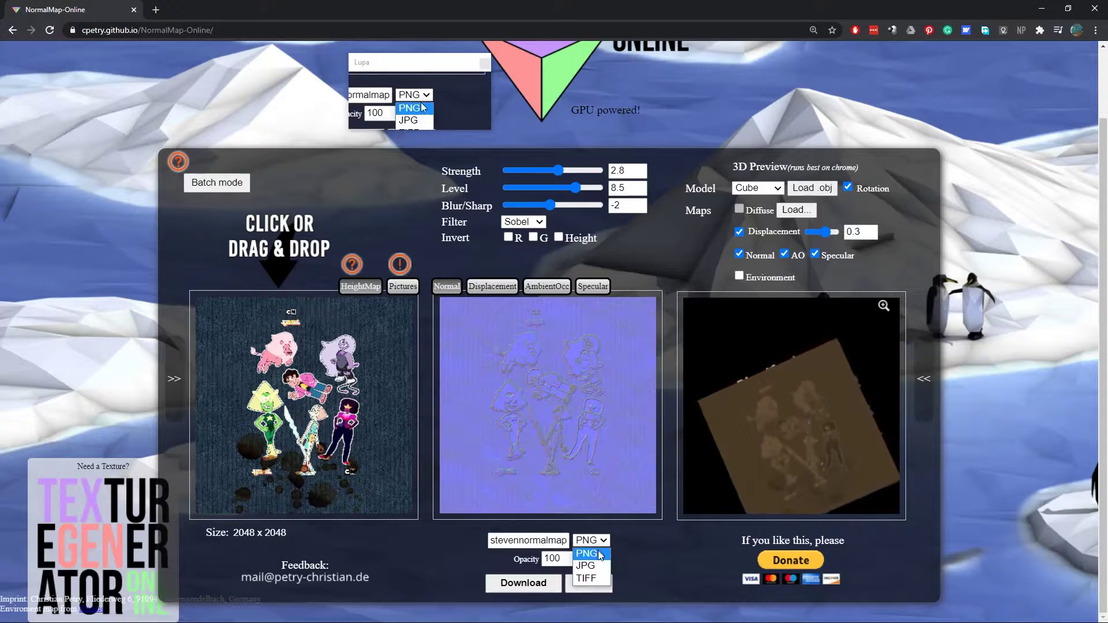
click(598, 566)
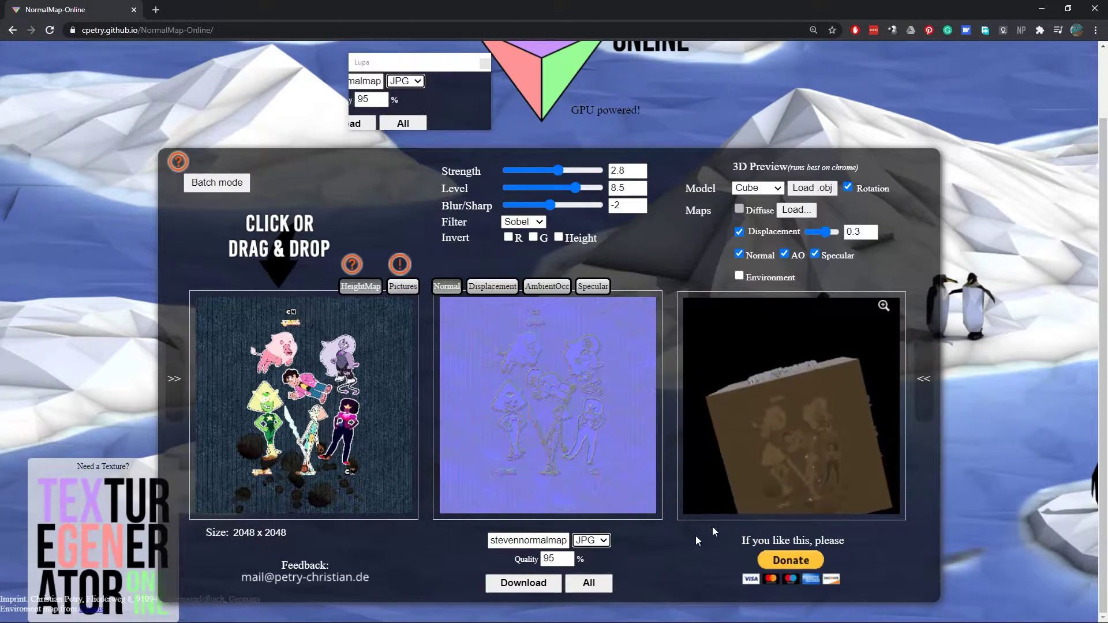
click(568, 556)
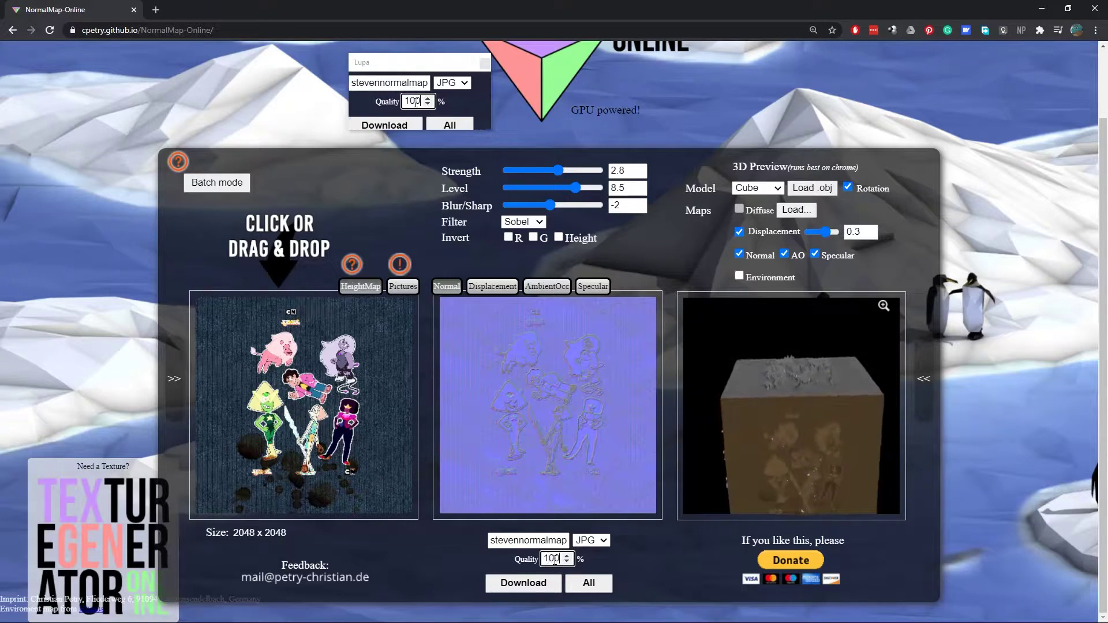
click(523, 583)
click(95, 610)
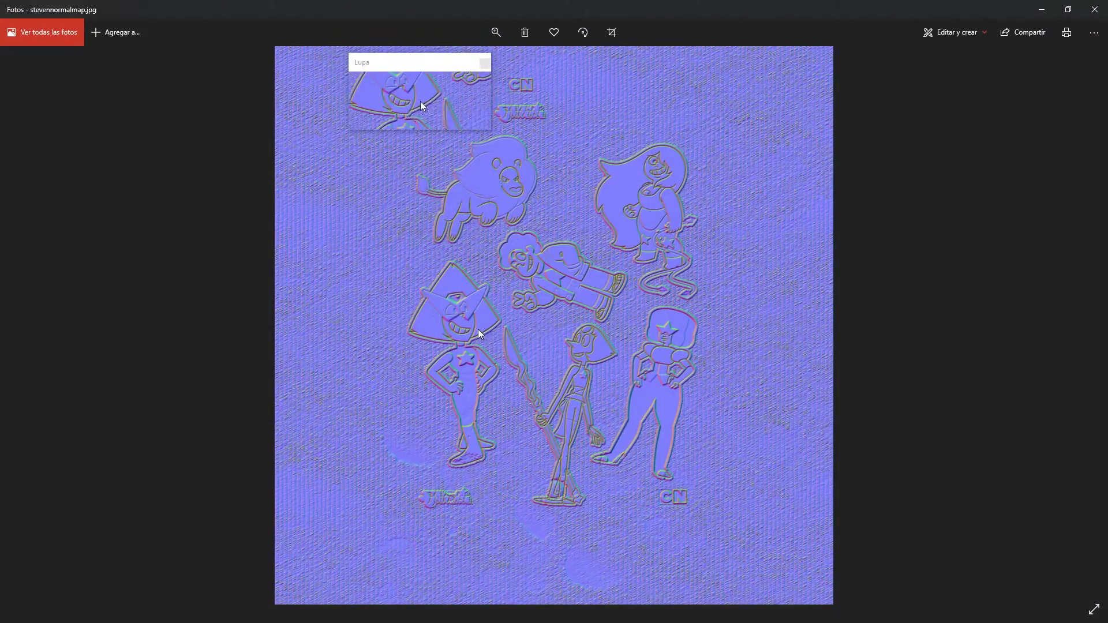
Zoom far into stevennormalmap.jpg in Windows Photos.
drag(445, 64, 169, 100)
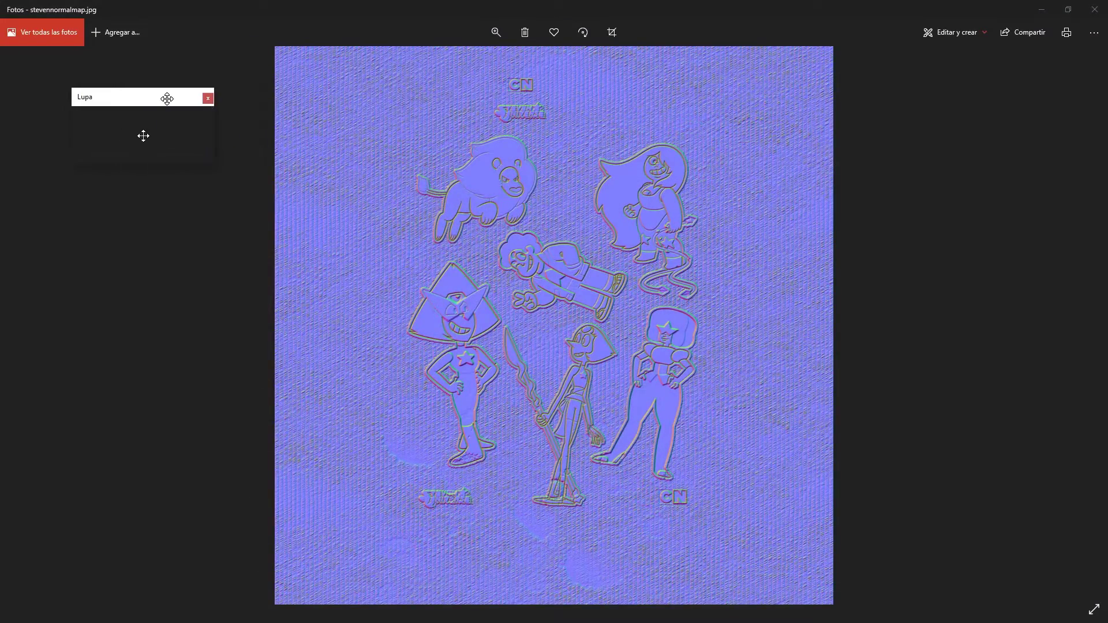
click(503, 39)
drag(442, 61, 460, 62)
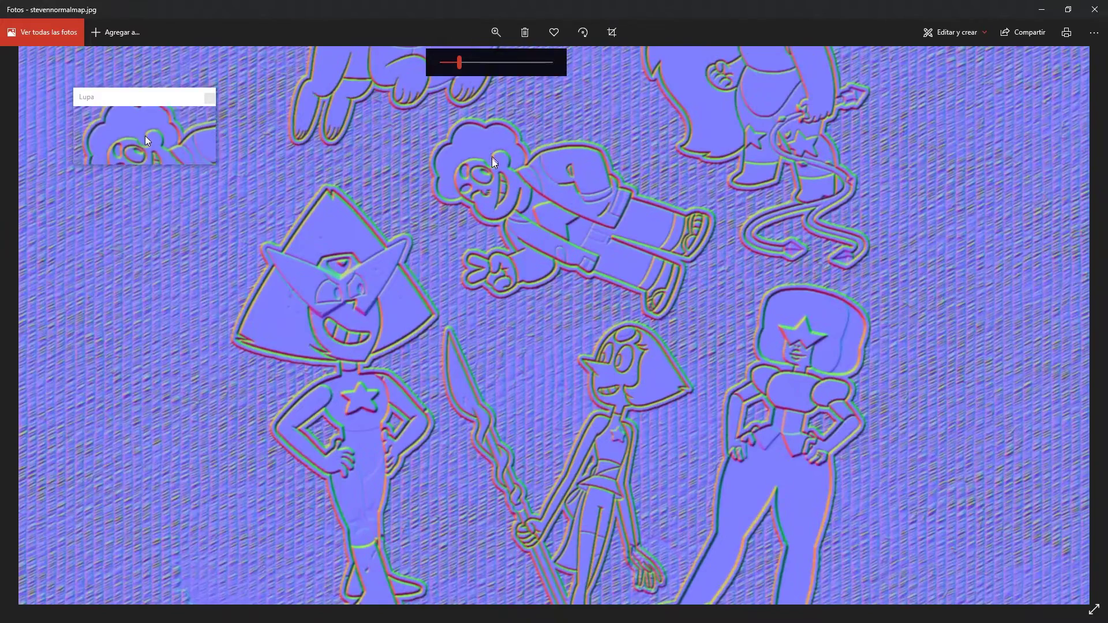
scroll(534, 326, down, 5)
scroll(462, 290, up, 2)
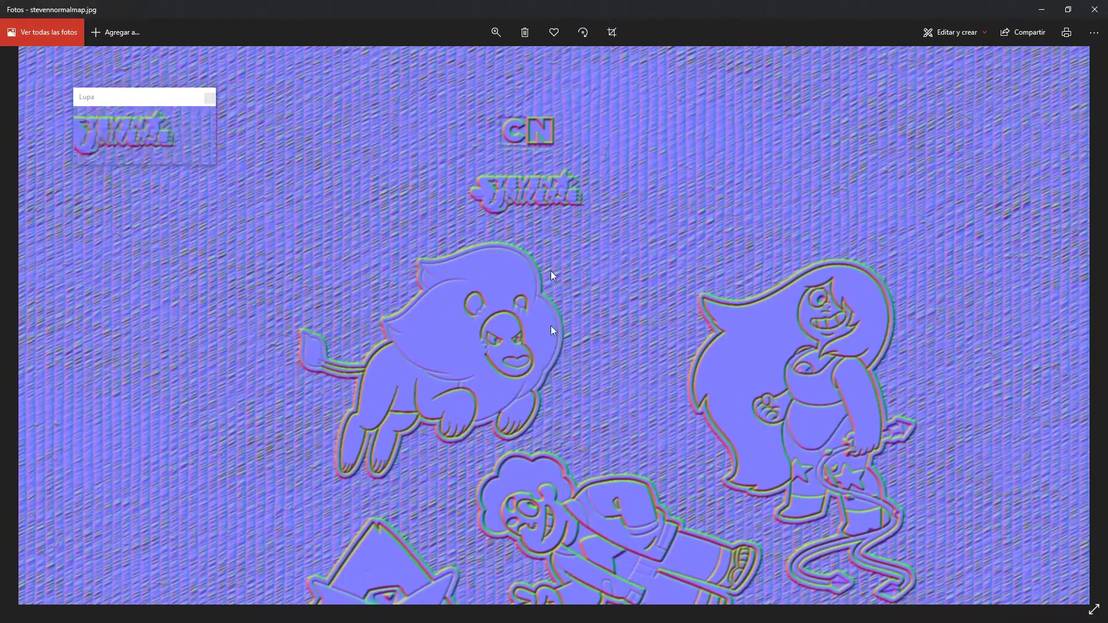
Pan across the lion, triangle-headed character and Steven, then close Photos.
drag(569, 349, 502, 207)
drag(404, 439, 450, 341)
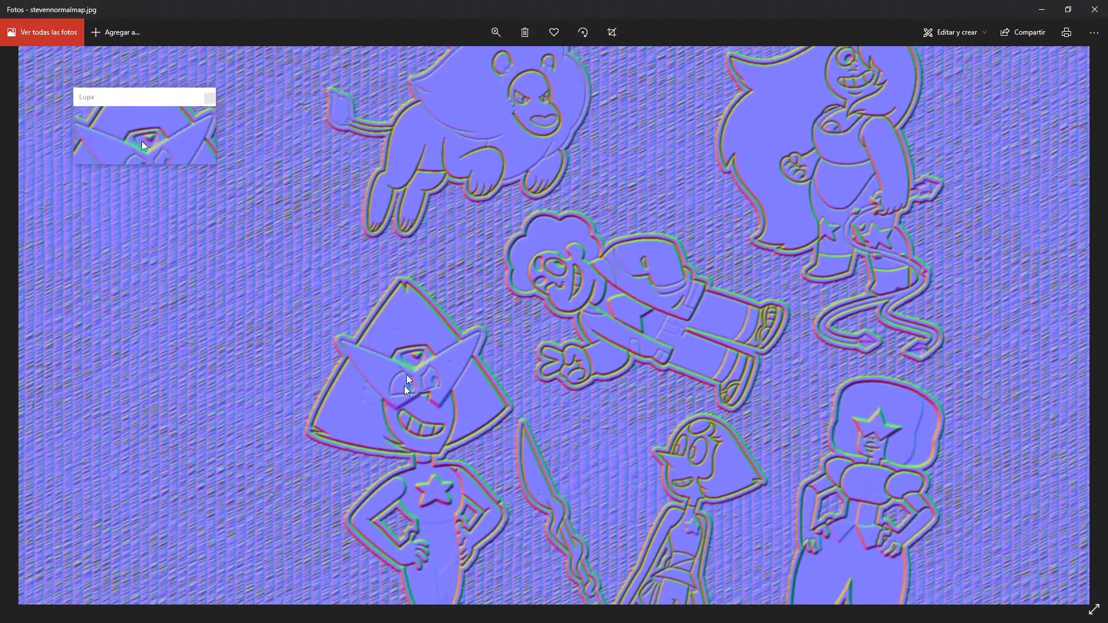
drag(364, 433, 392, 375)
drag(482, 506, 476, 410)
scroll(385, 599, down, 3)
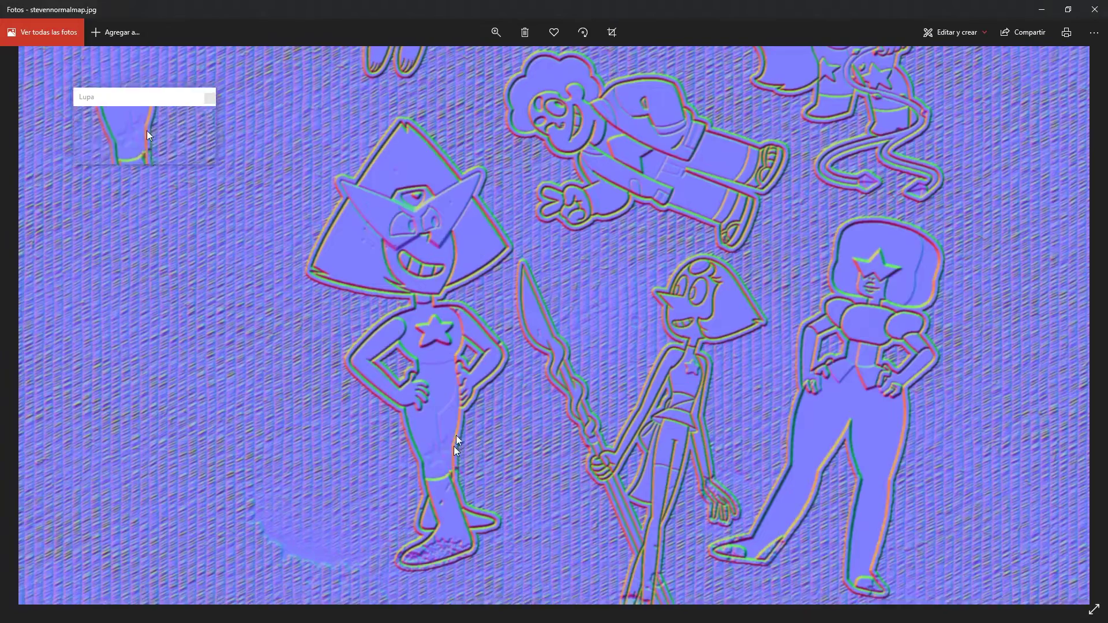
drag(532, 411, 502, 544)
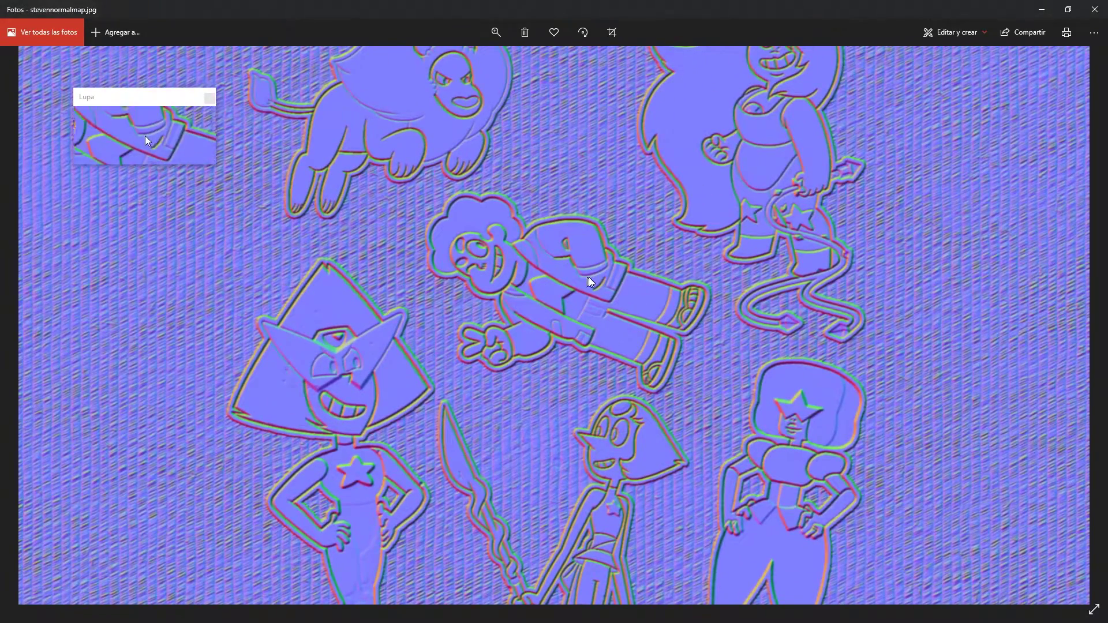
click(1095, 10)
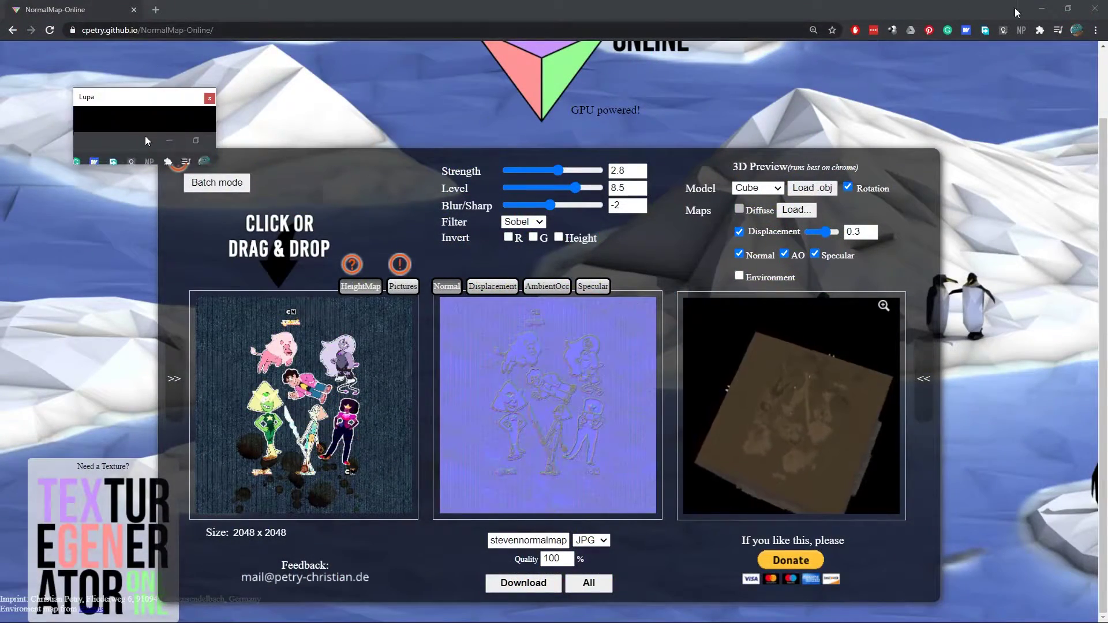
Toggle the Normalmap, sticker color group and Roughness layers, ending with only Normalmap visible.
click(1095, 9)
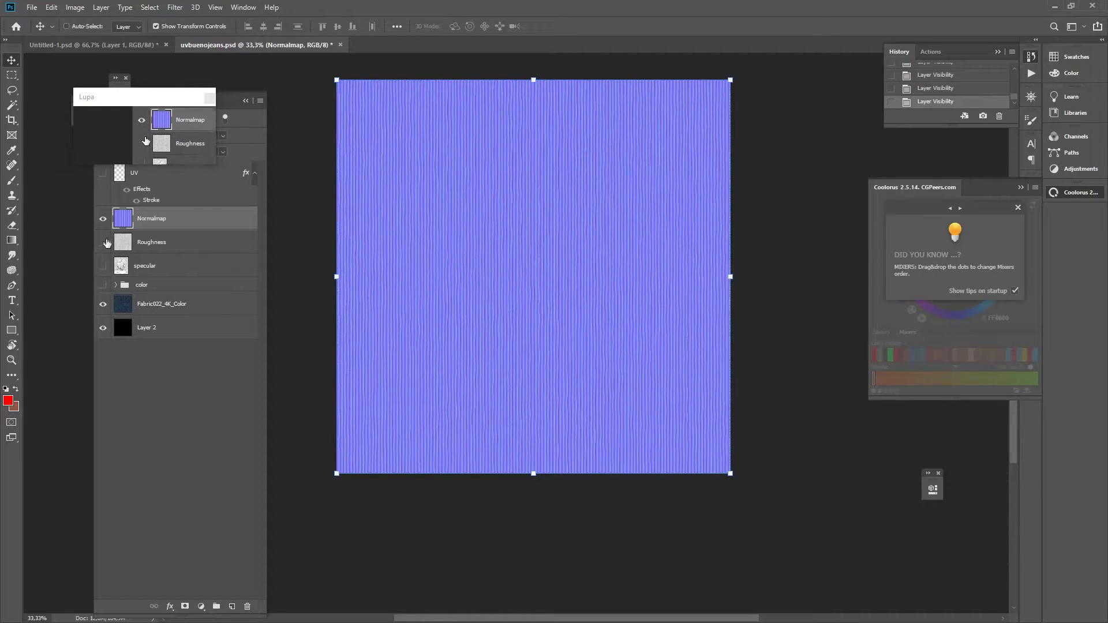
click(103, 218)
click(103, 284)
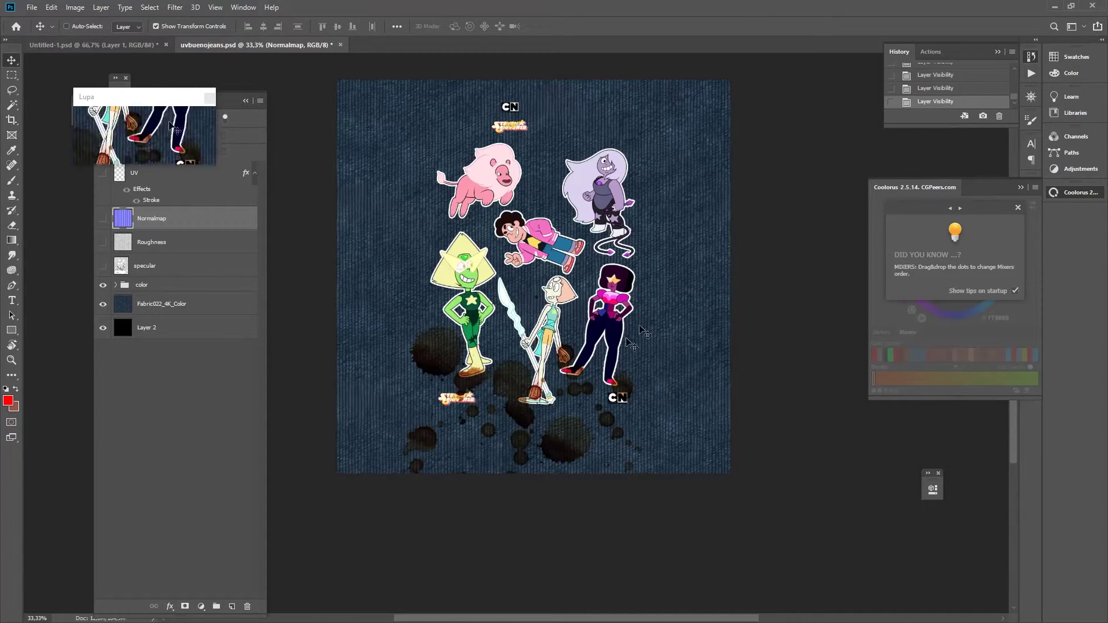
click(103, 284)
click(102, 242)
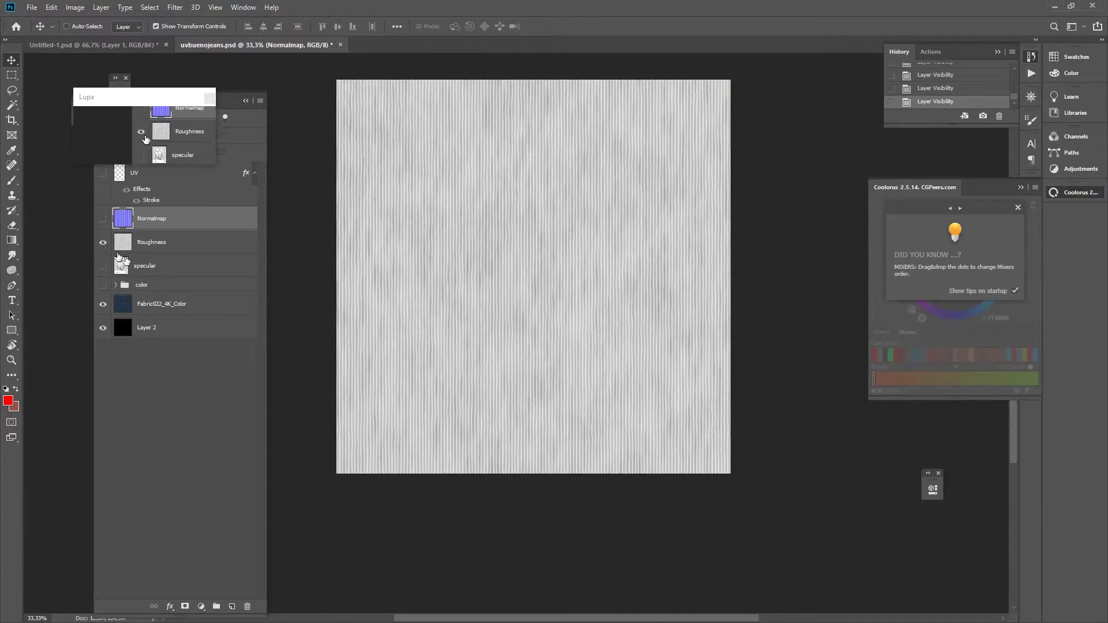
click(102, 242)
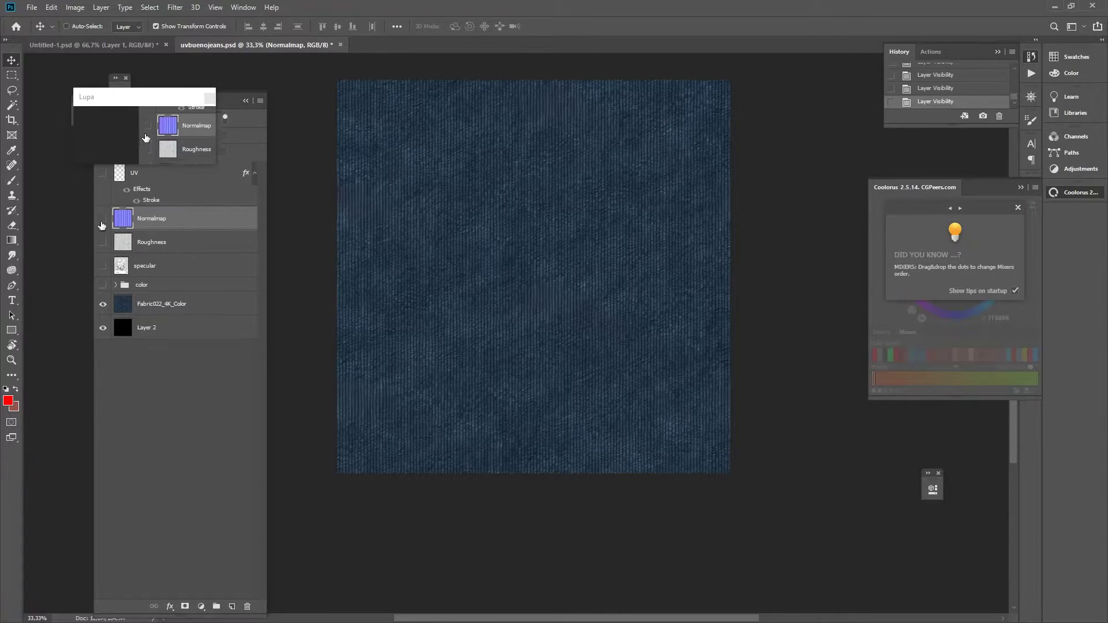
click(102, 218)
Export the Normalmap image via File > Export As as a 2048×2048 JPG at 100%.
click(32, 7)
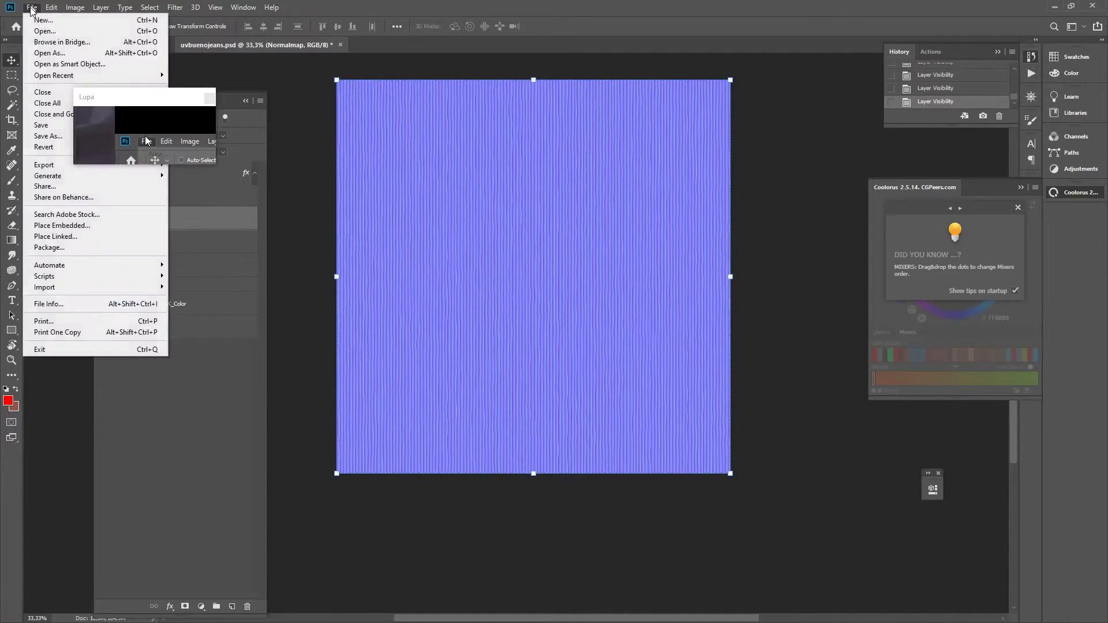
mouse_move(63, 165)
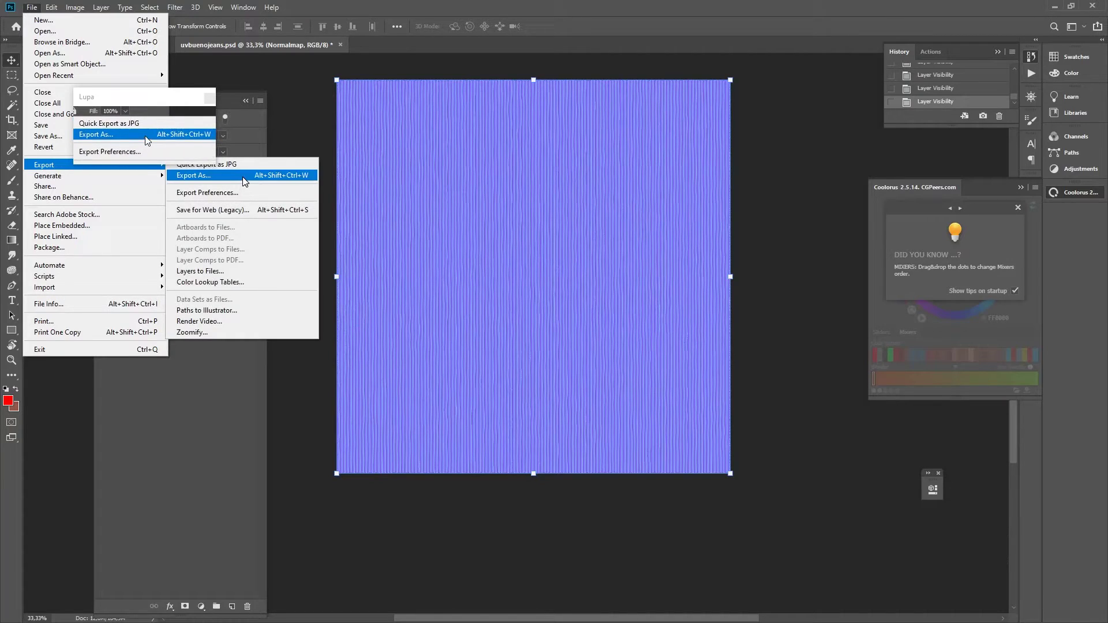
click(245, 175)
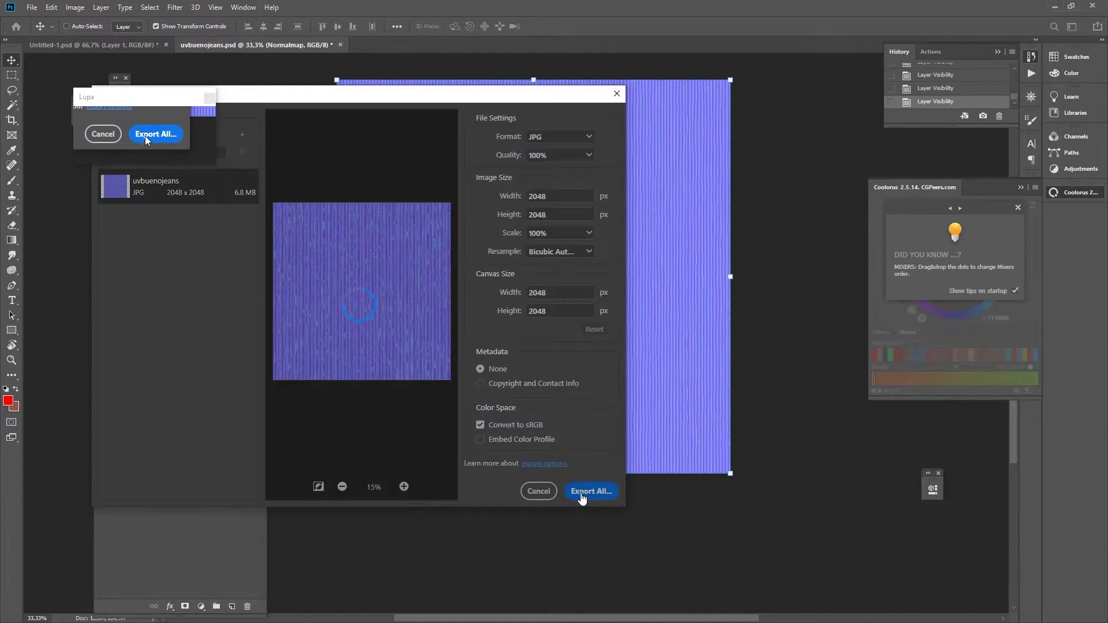
click(582, 491)
Save it in the UVS folder as texturajeansfinal_normal.jpg.
scroll(483, 271, down, 3)
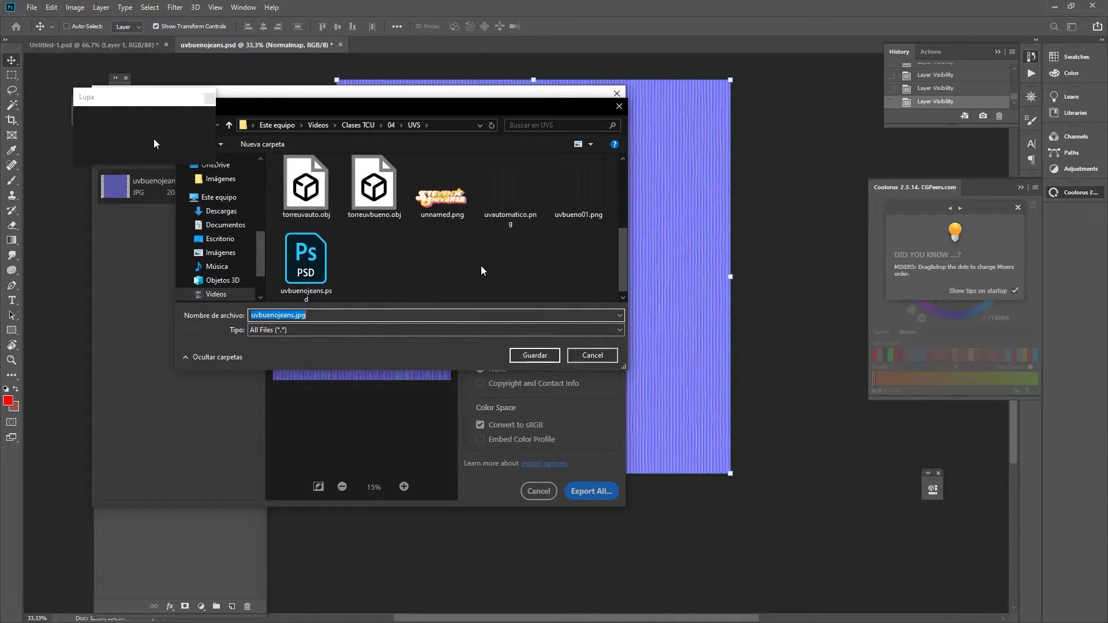
scroll(484, 270, up, 4)
scroll(483, 271, down, 2)
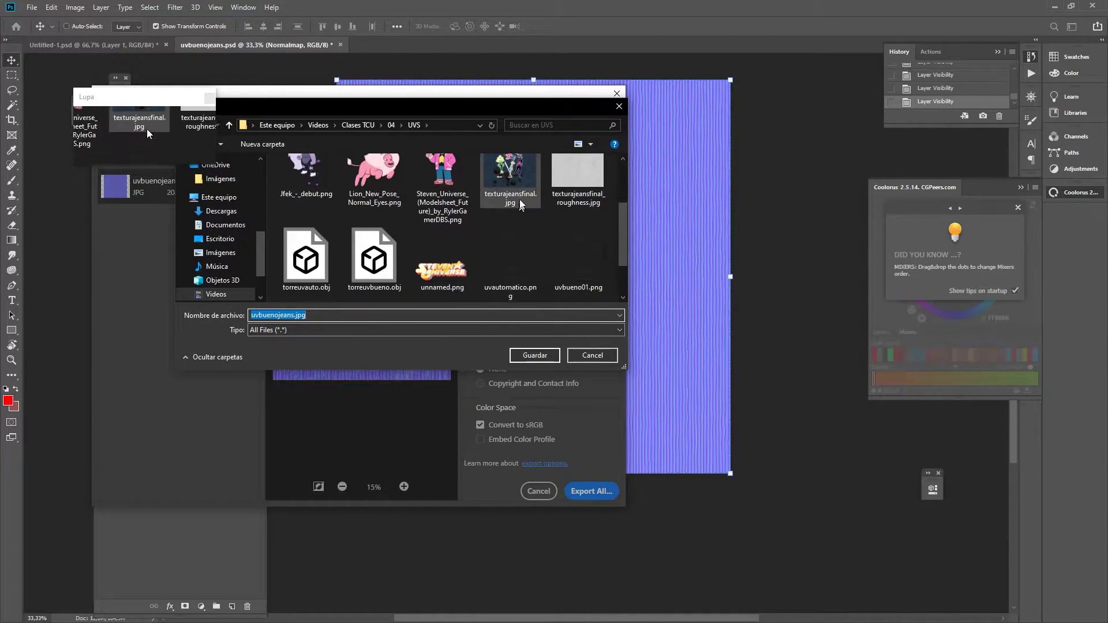
click(577, 179)
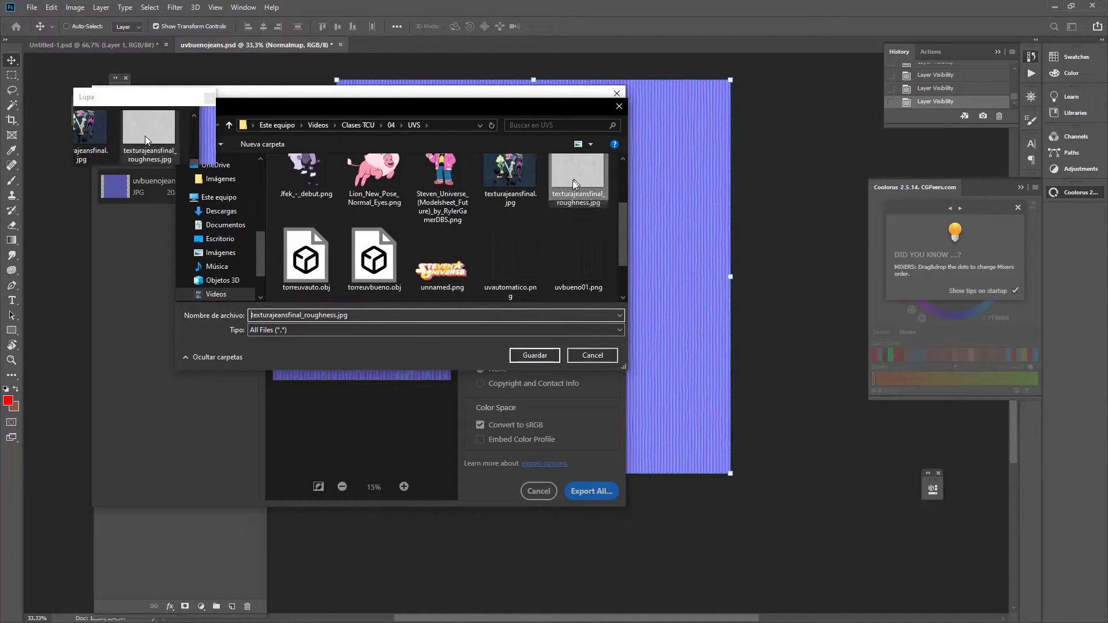
click(430, 314)
key(Left)
key(Left)
key(Left)
key(Left)
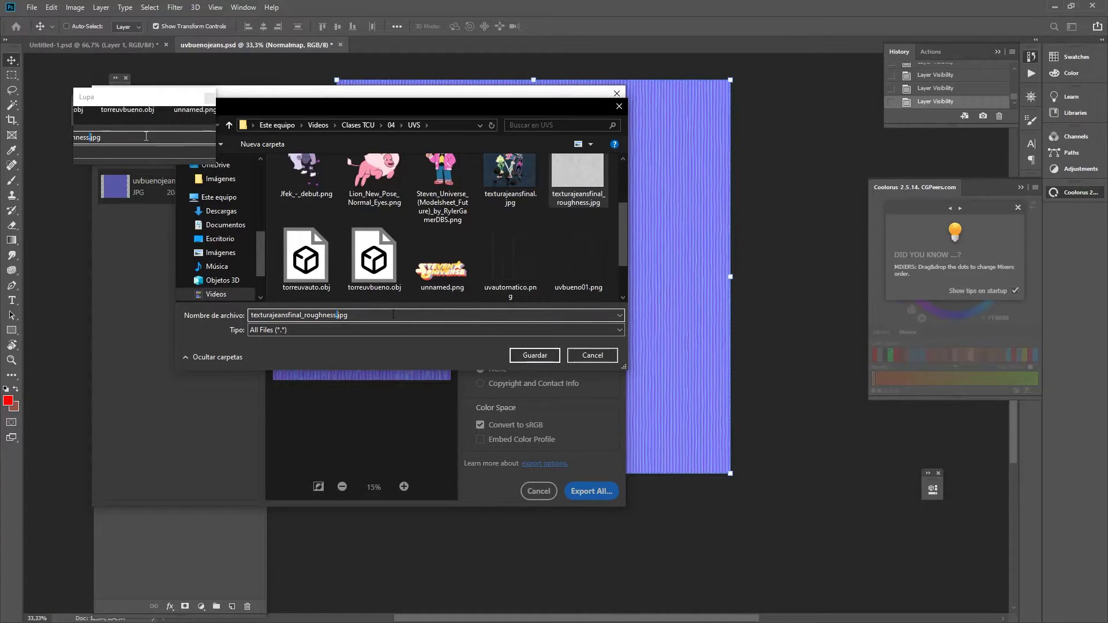
key(BackSpace)
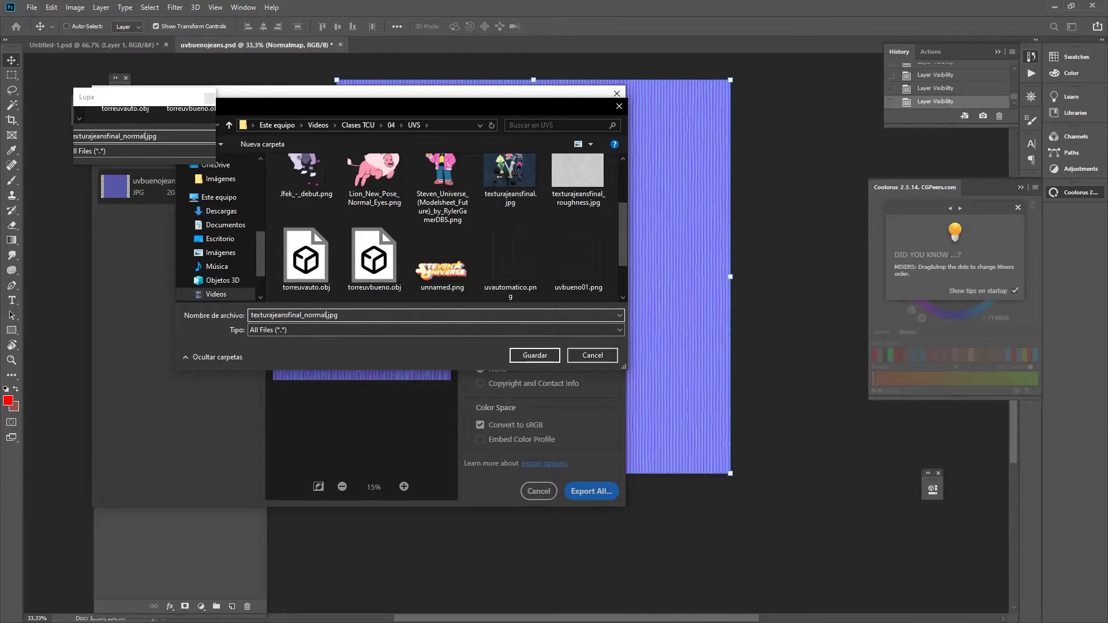
key(Return)
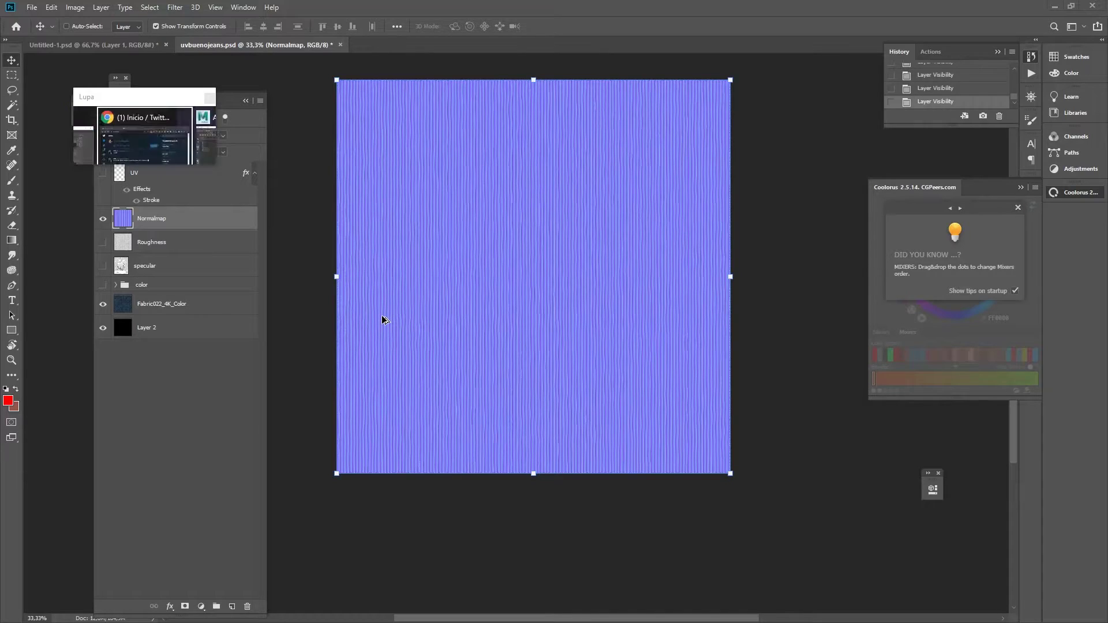
In Maya, select the jeans pillar to show its torres_jeansbueno aiStandardSurface, then return to Photoshop.
key(alt+Tab)
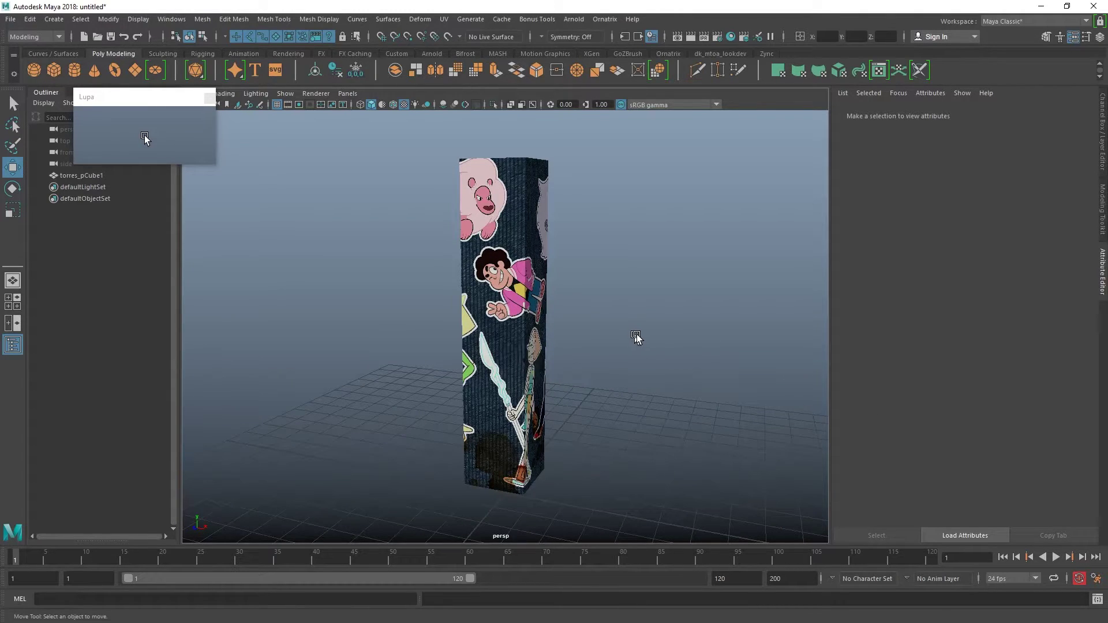
alt+drag(636, 337, 608, 359)
click(458, 216)
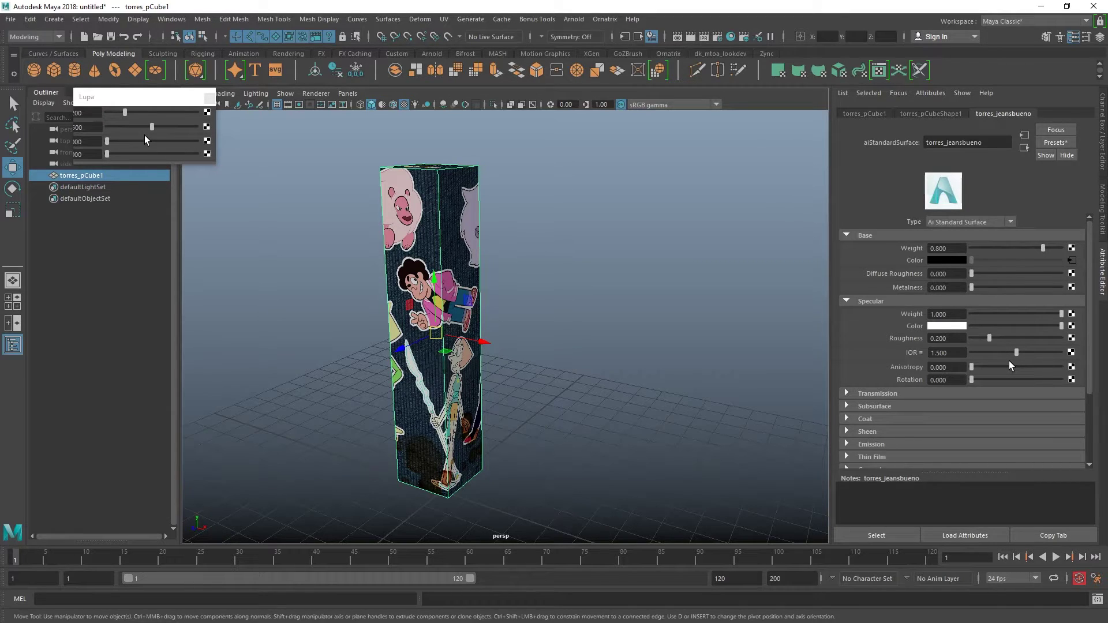
key(alt+Tab)
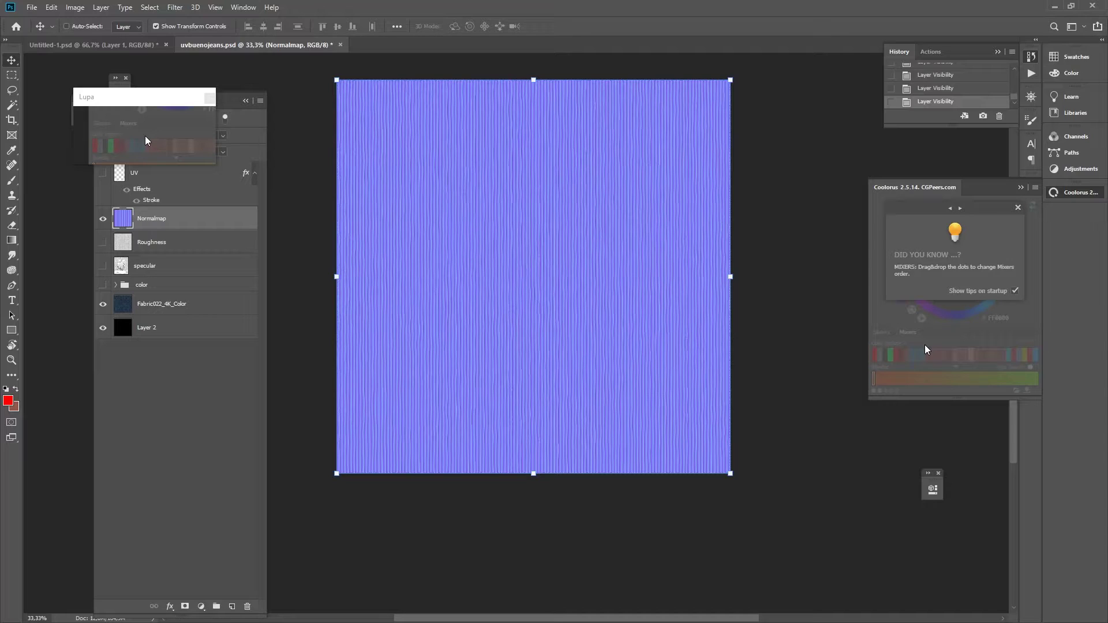
Switch from Photoshop back to Maya, showing the torres_jeansbueno material settings.
key(alt+Tab)
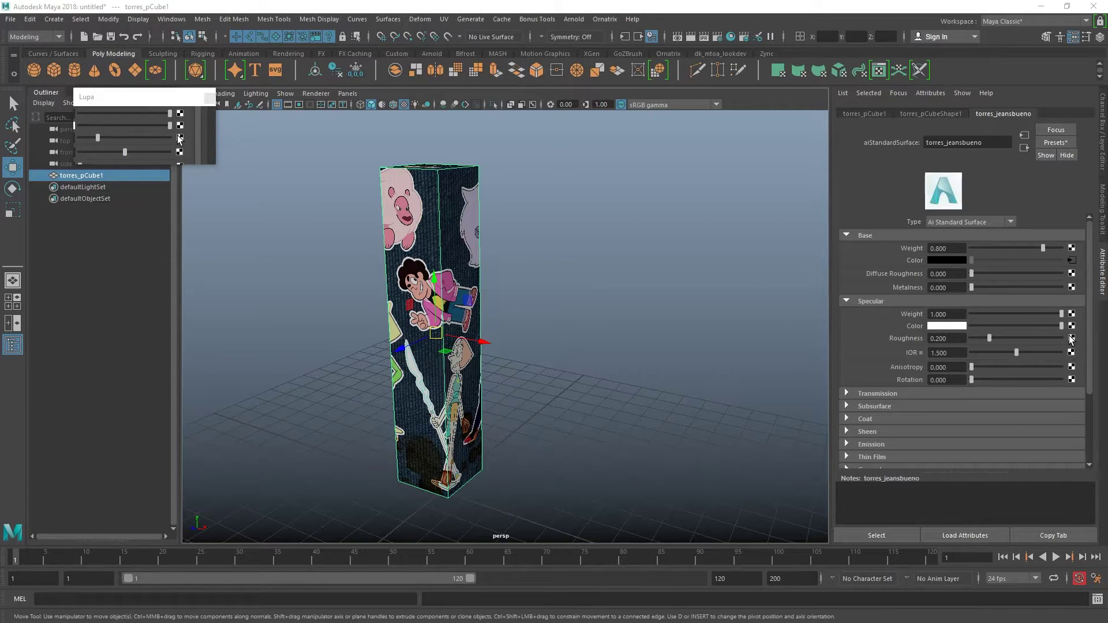
Connect a file texture of texturajeansfinal_roughness.jpg to Specular Roughness, with filtering off.
mouse_move(136, 140)
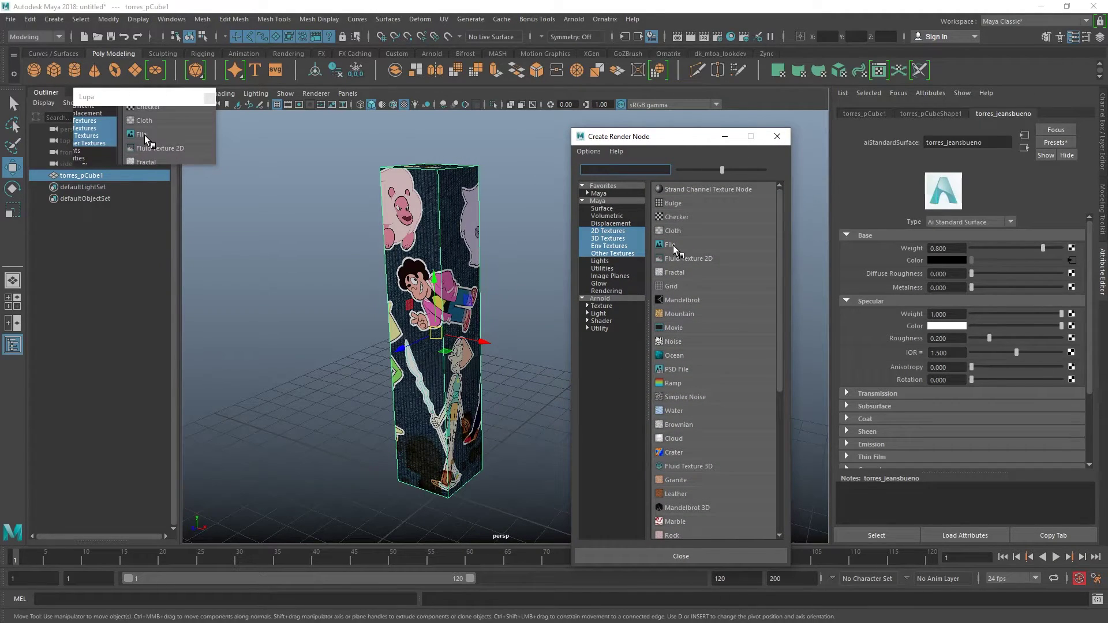
click(671, 245)
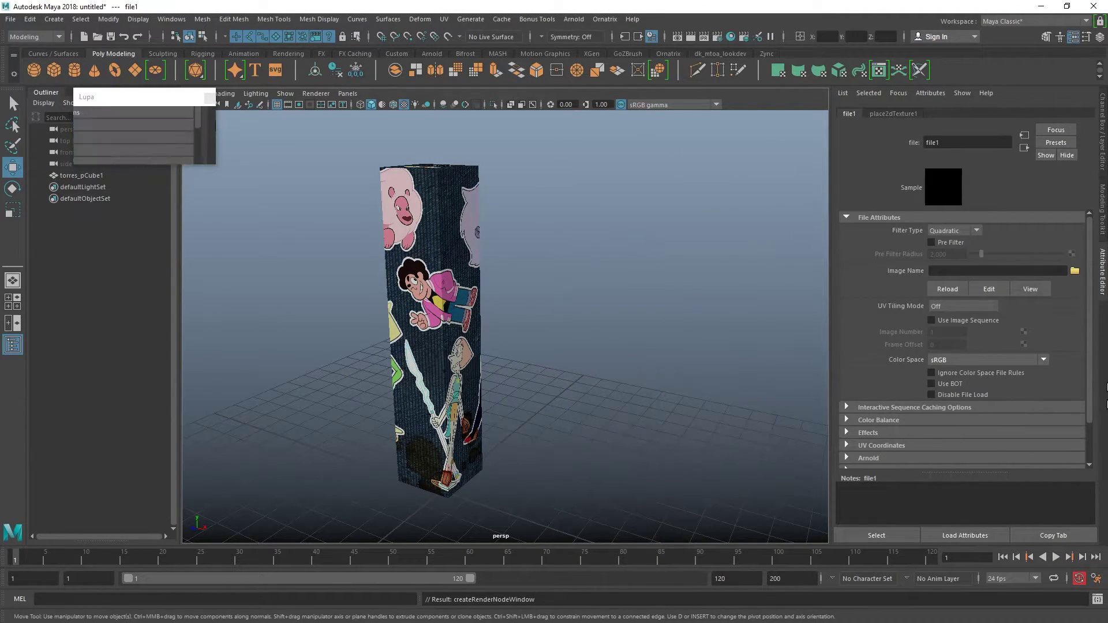
click(974, 231)
click(938, 242)
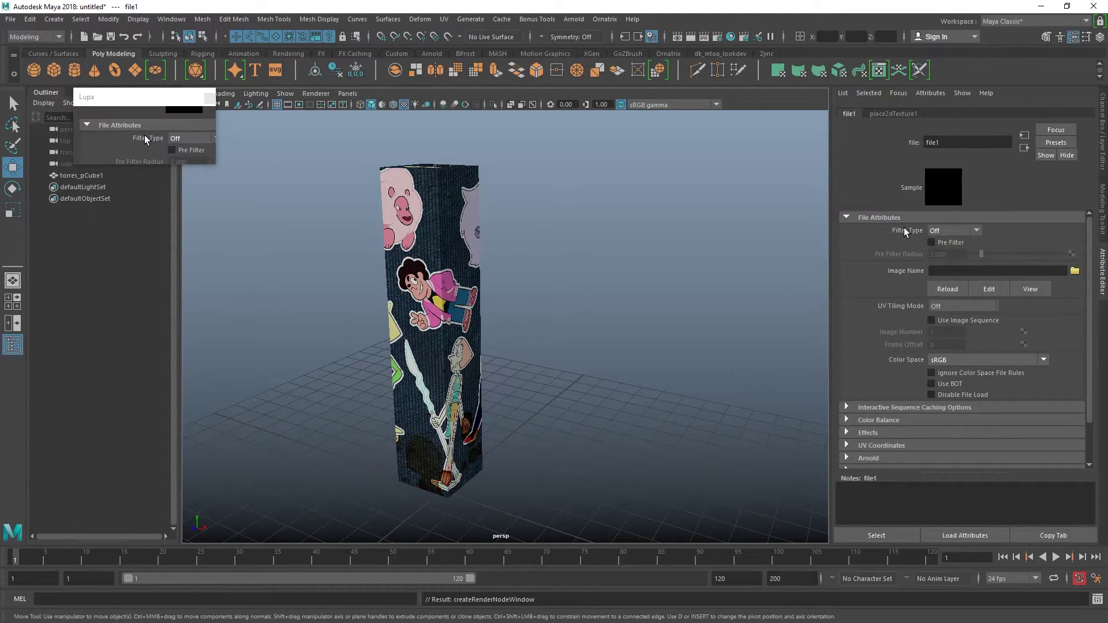
click(1075, 270)
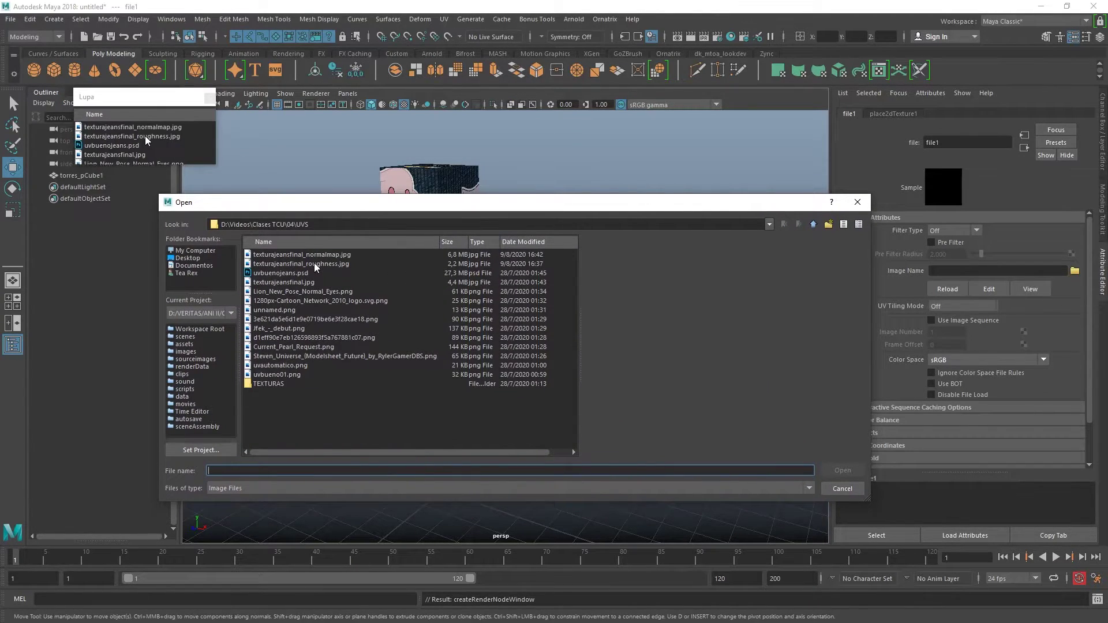
click(319, 262)
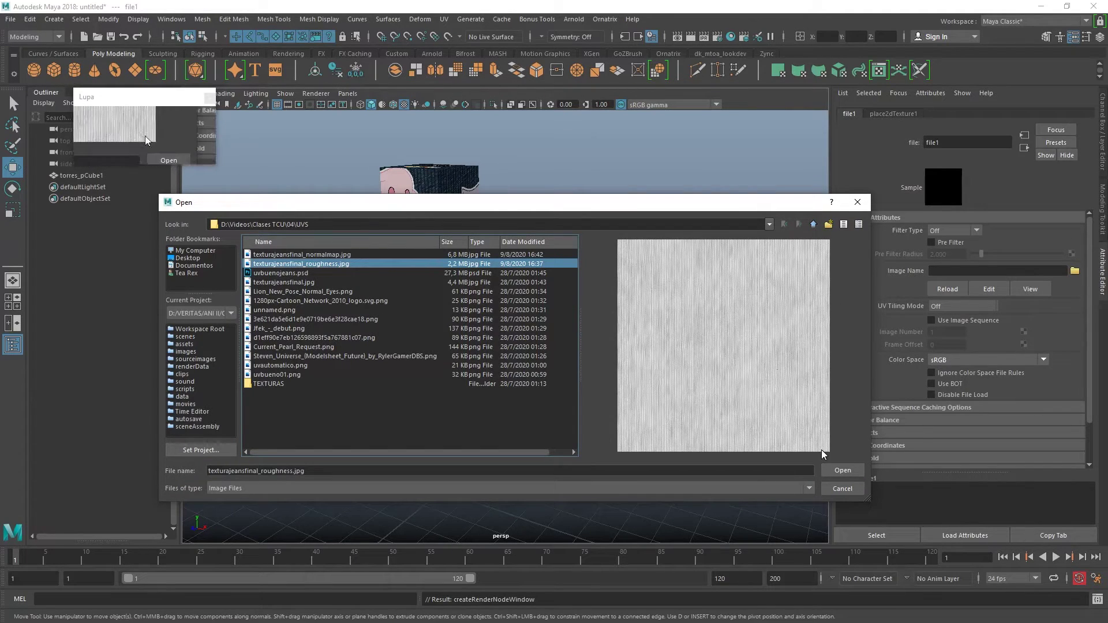
click(838, 476)
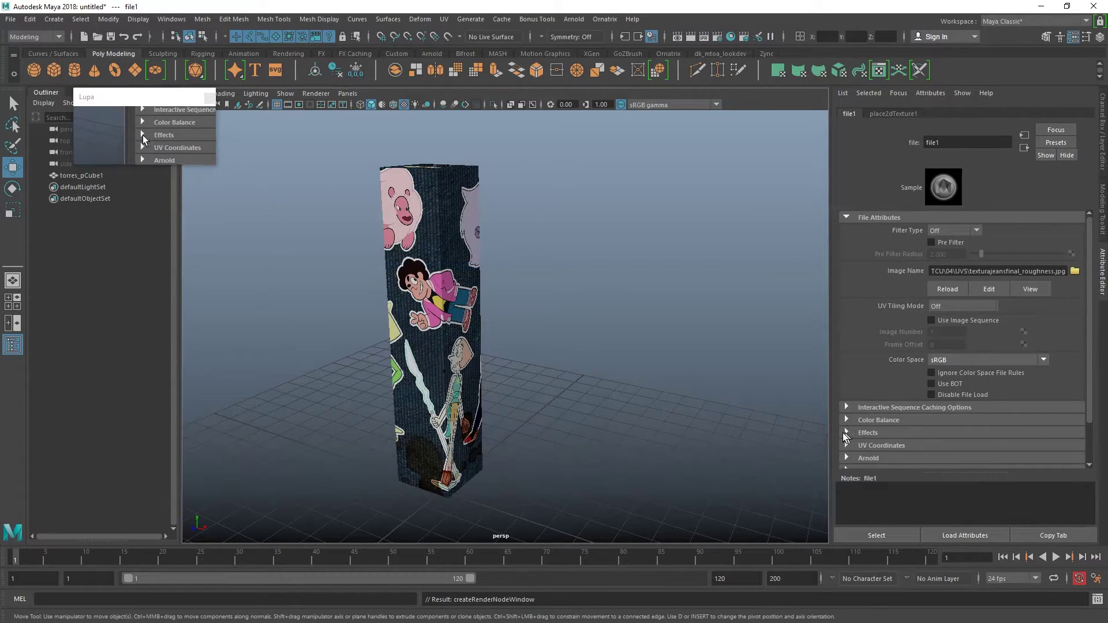
Set the roughness texture's colour space to Raw, enable Alpha Is Luminance, and reselect the pillar.
click(947, 364)
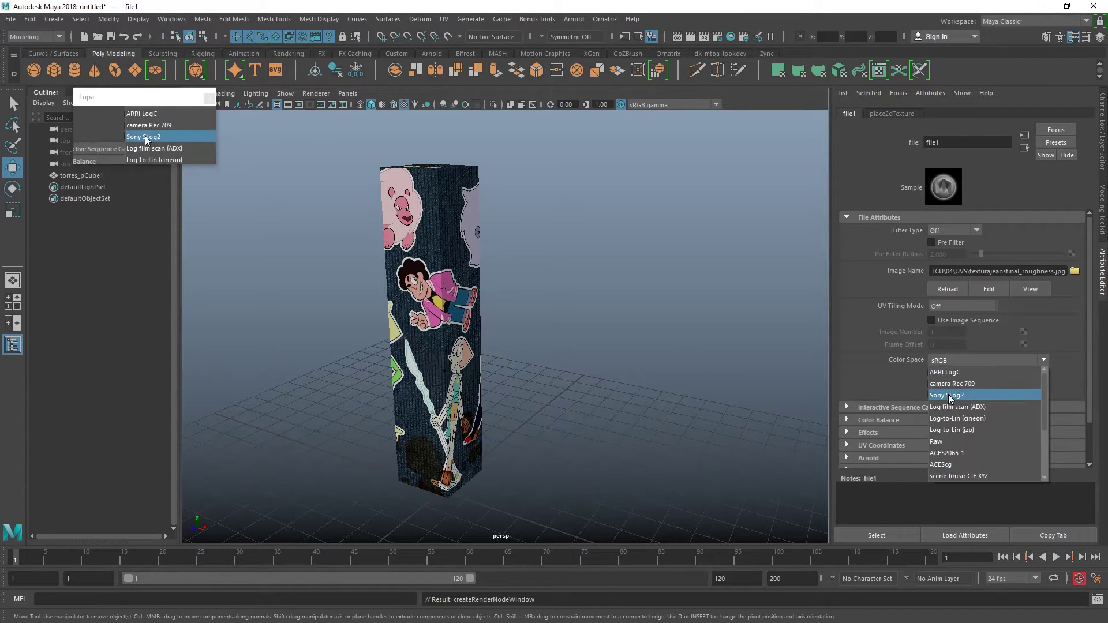
click(945, 441)
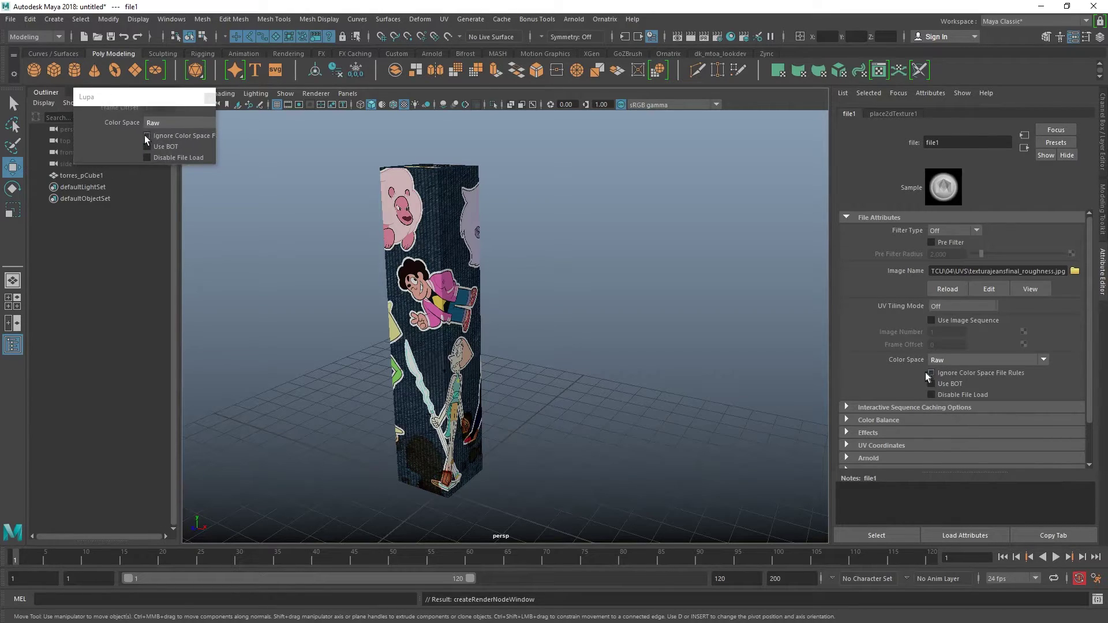
scroll(926, 372, down, 2)
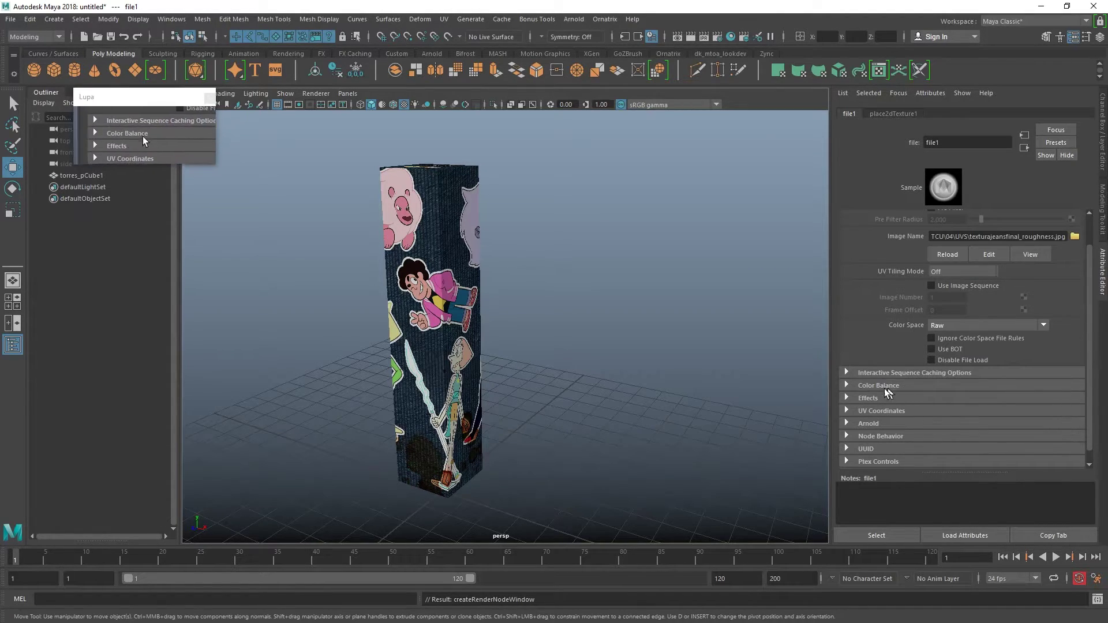
click(847, 385)
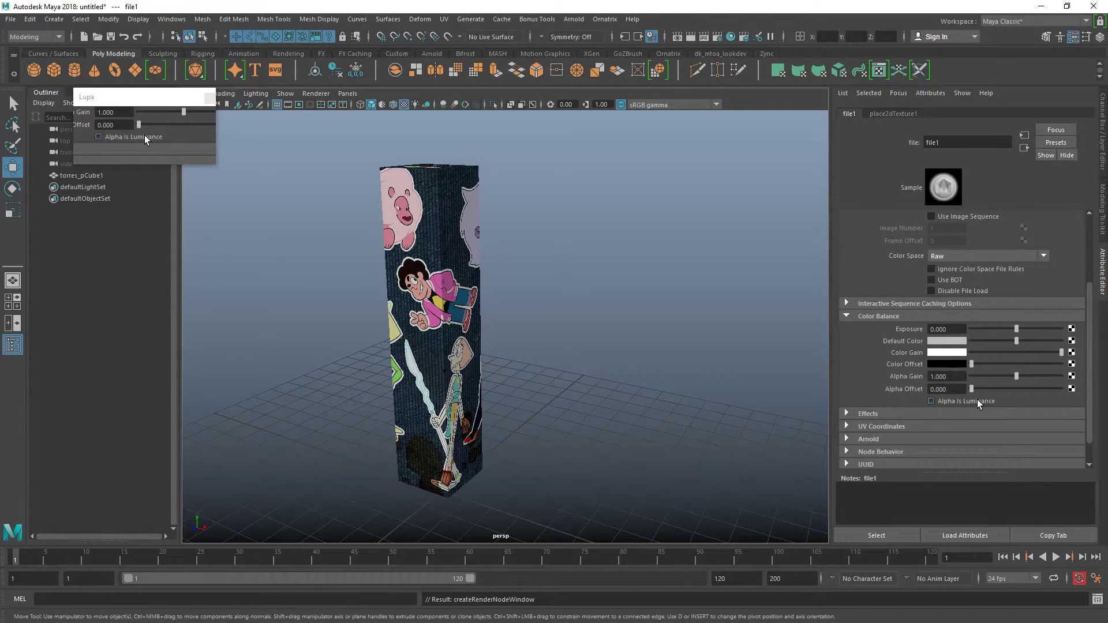
click(978, 399)
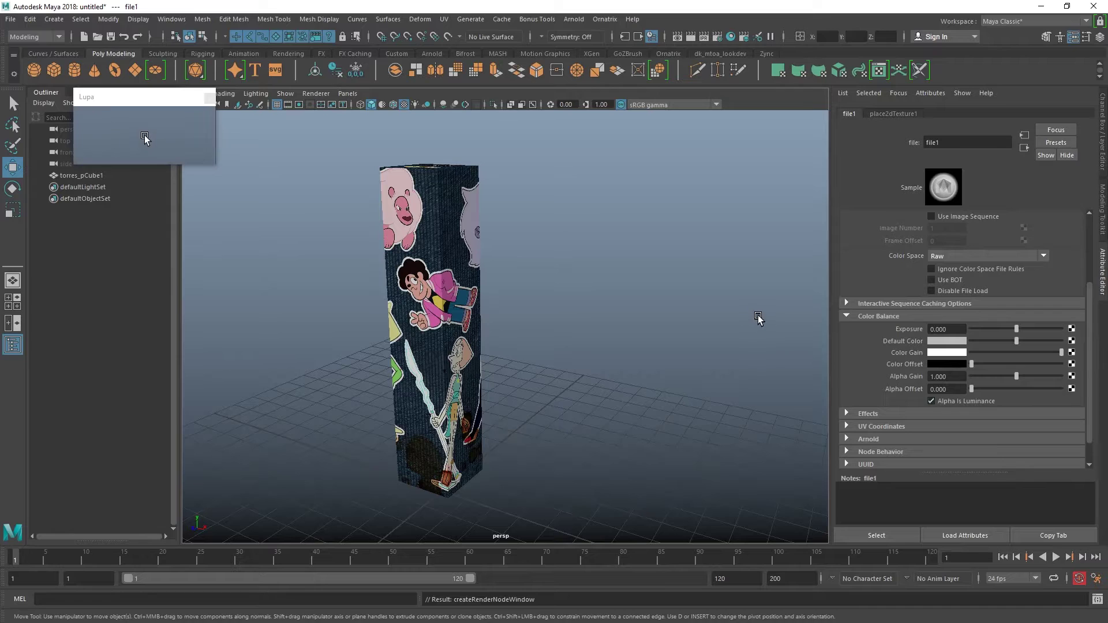
scroll(519, 300, up, 5)
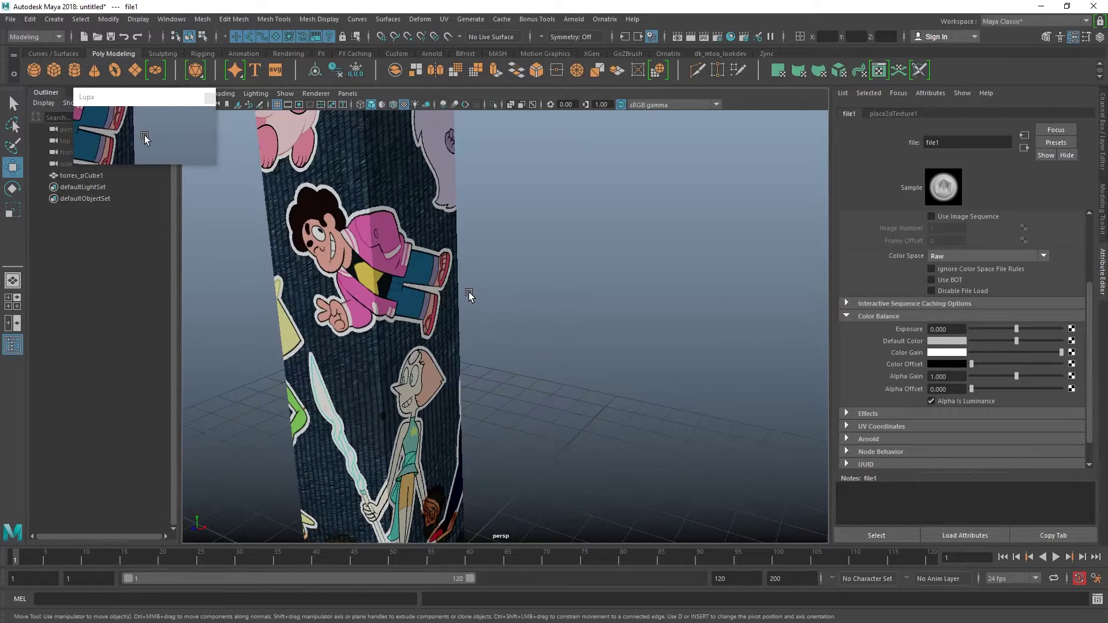
scroll(469, 296, down, 5)
scroll(578, 294, down, 1)
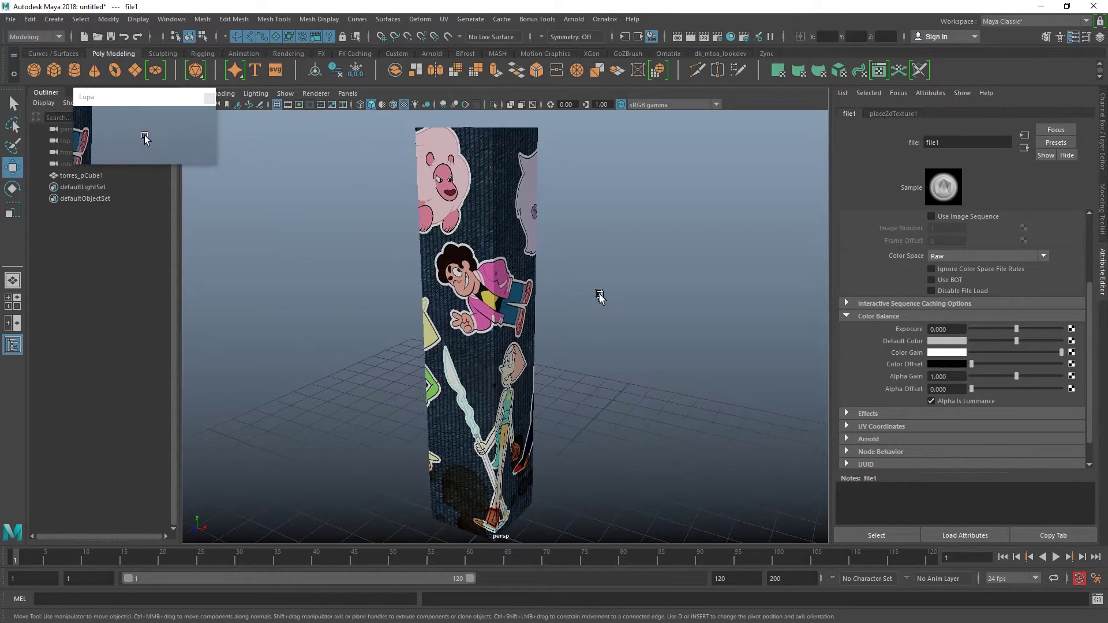
scroll(885, 318, up, 3)
scroll(887, 319, up, 2)
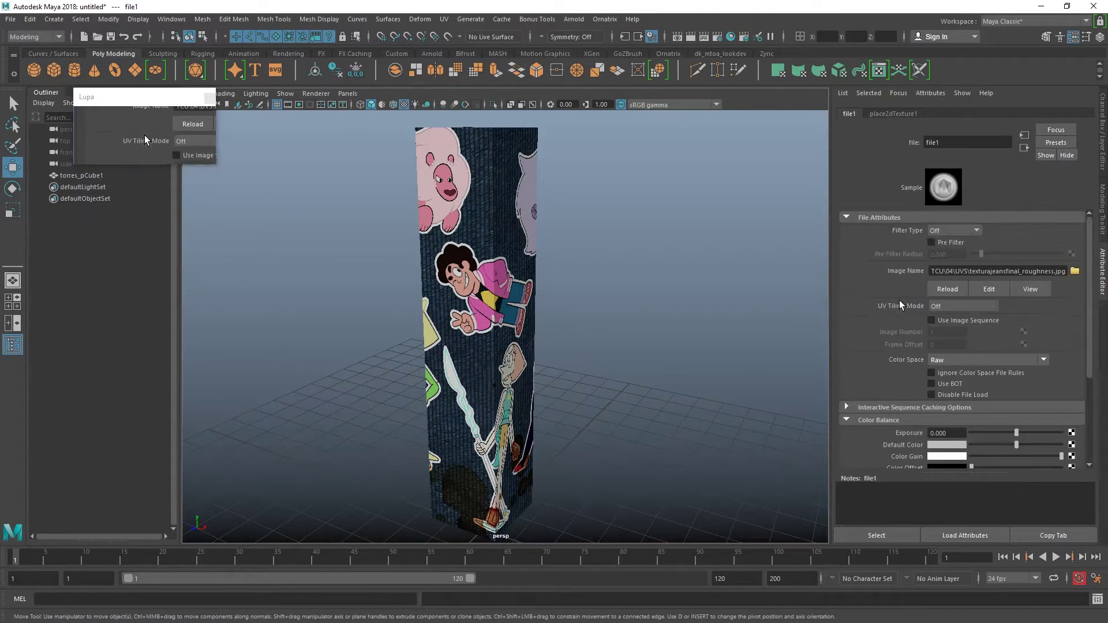
click(495, 254)
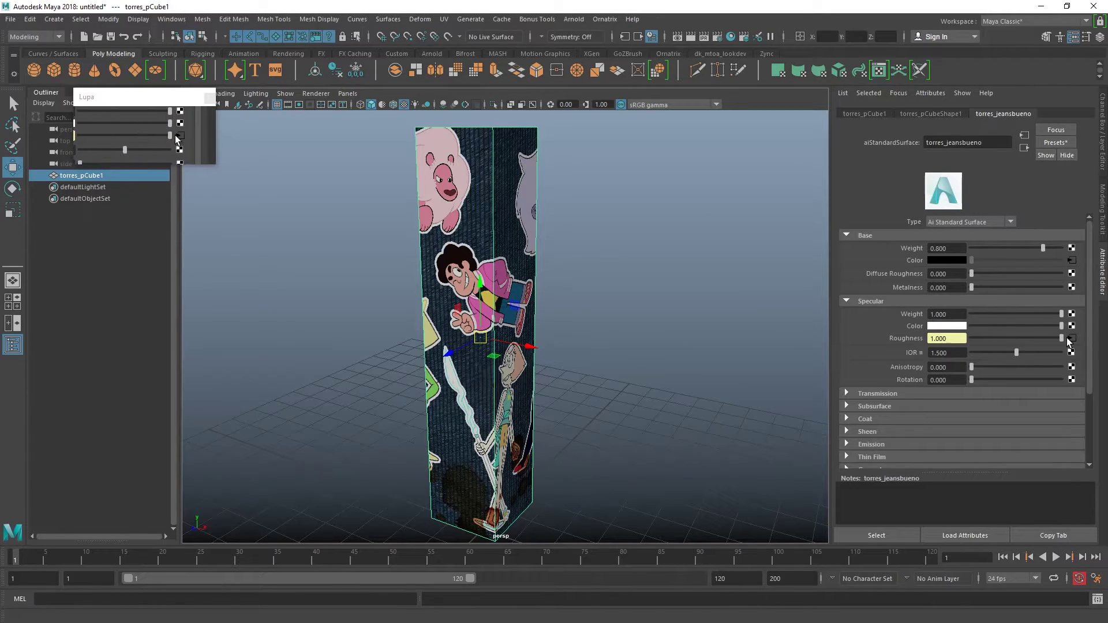
Change torres_jeansbueno's Specular IOR from 1.5 to 1.2 and expand its Geometry section.
double_click(935, 351)
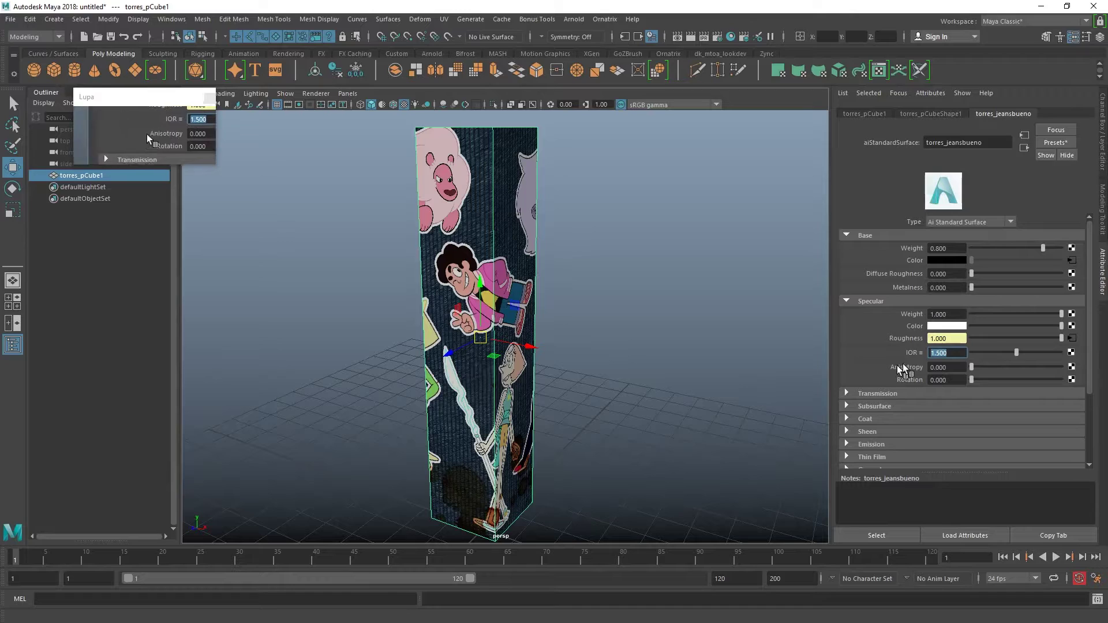
text(1.2)
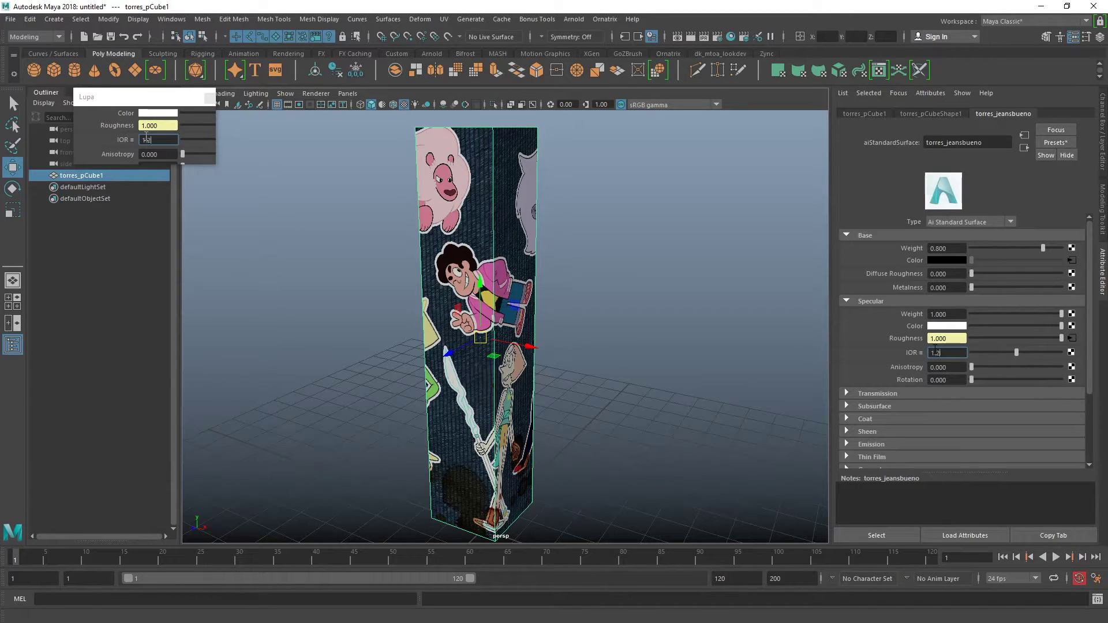
key(Return)
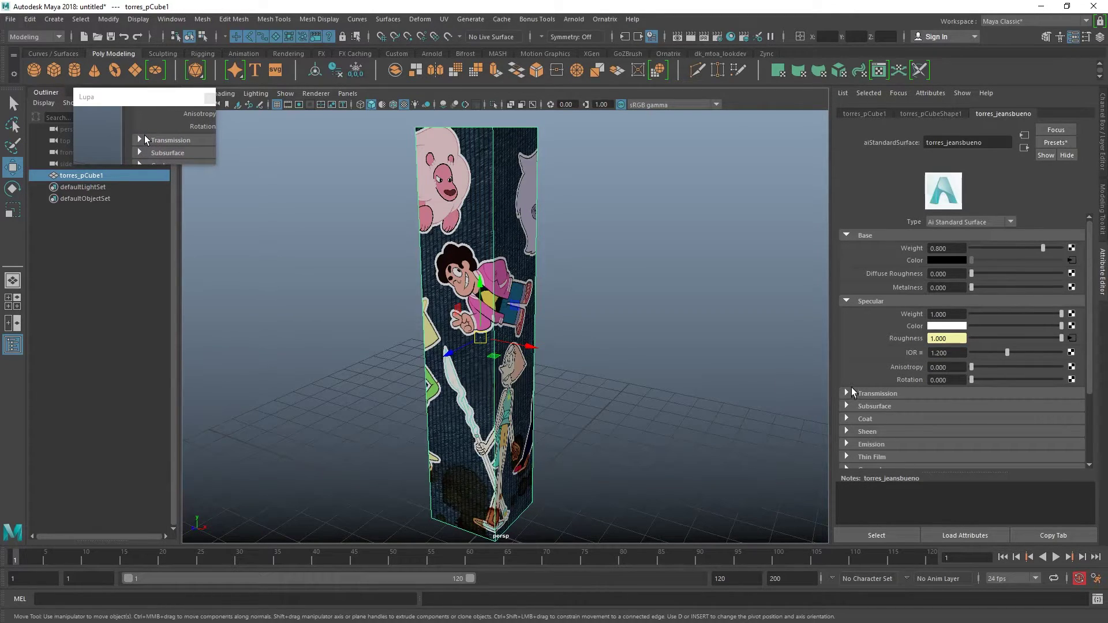
scroll(853, 382, down, 3)
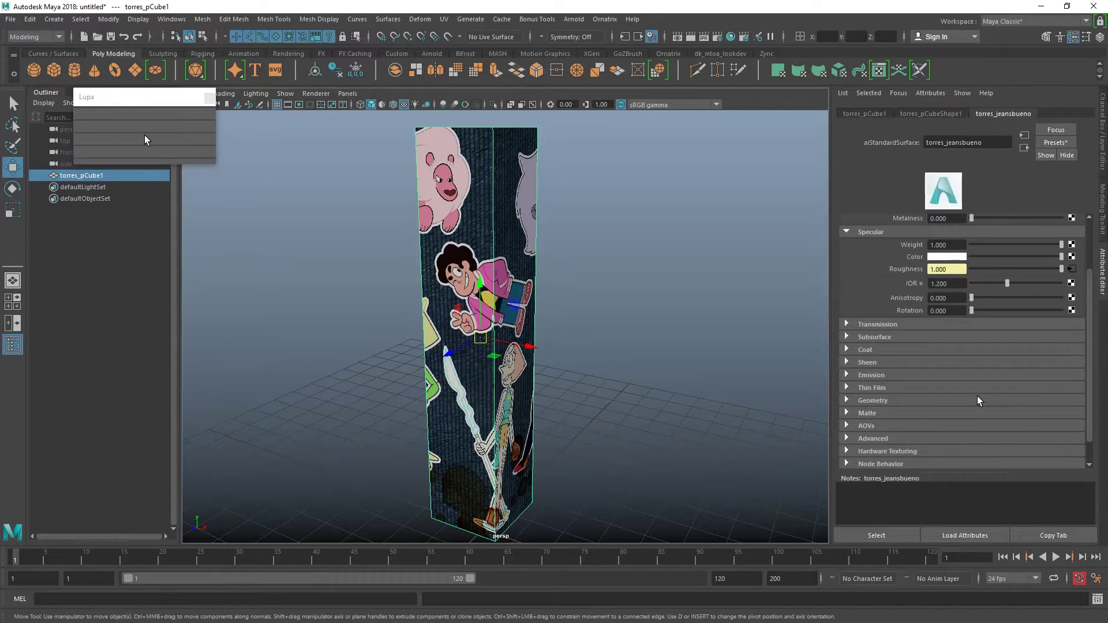
click(847, 400)
scroll(851, 400, down, 3)
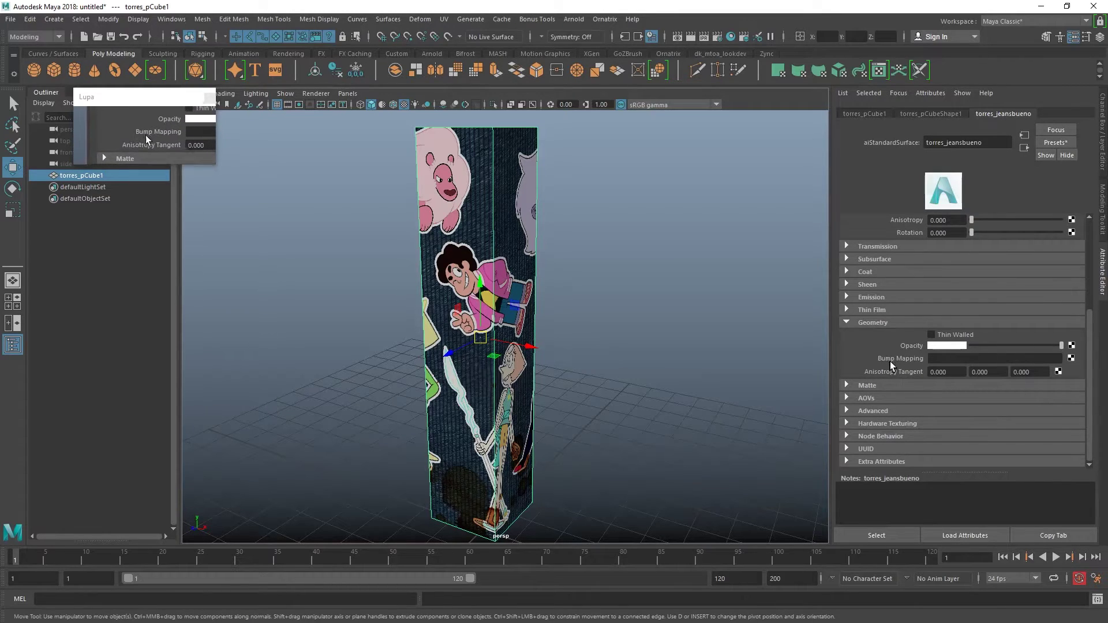
Add a File texture to Bump Mapping and set bump2d1's Use As to Tangent Space Normals.
click(1071, 359)
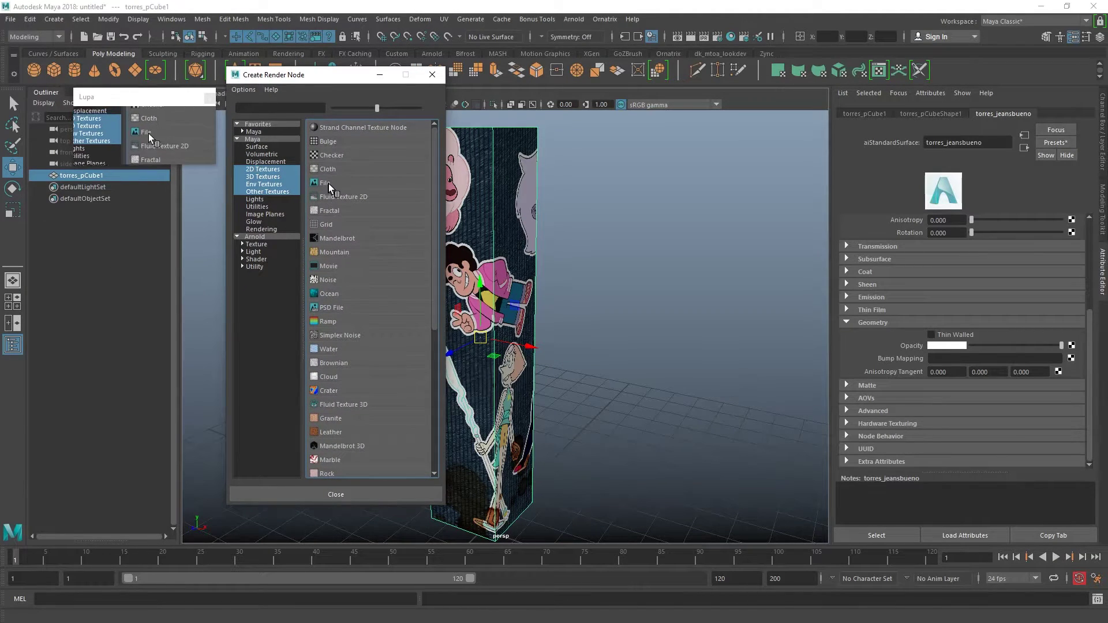
click(326, 183)
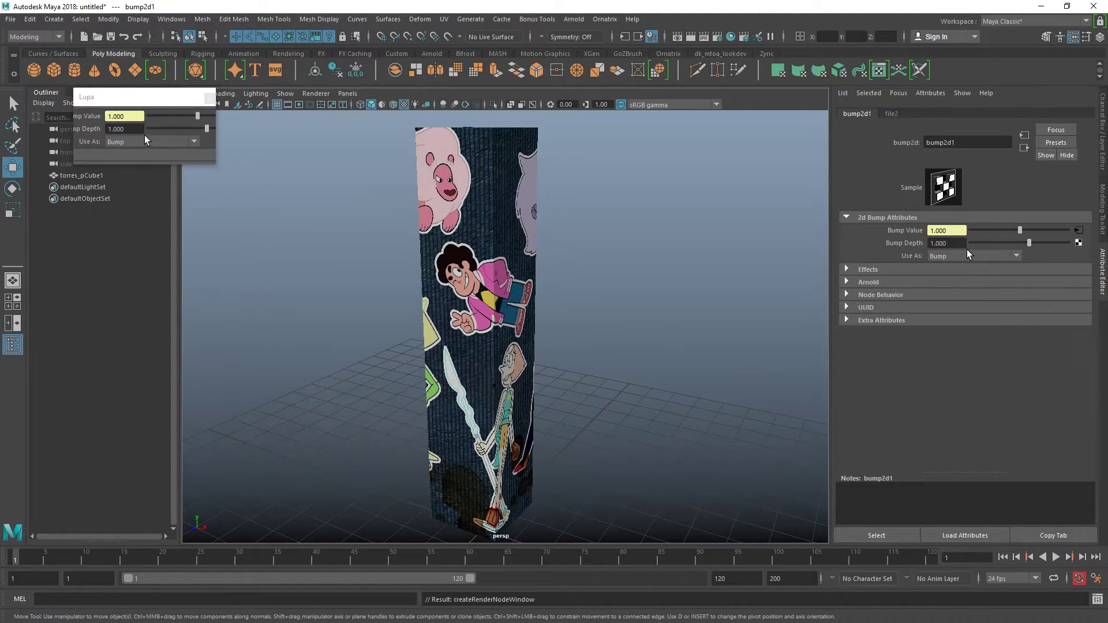
click(952, 256)
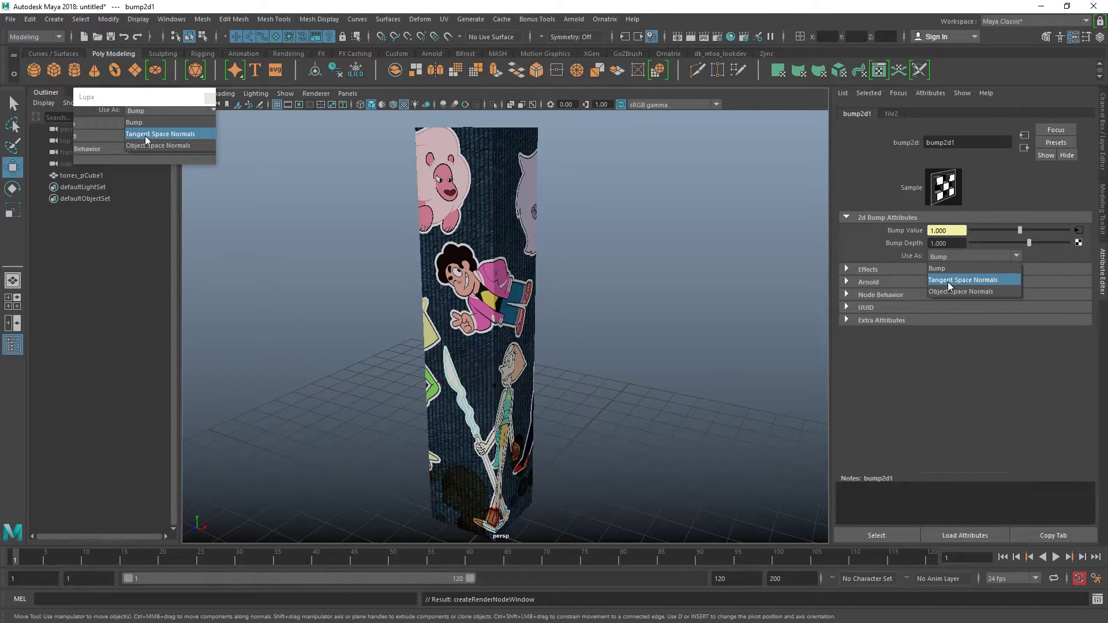
click(948, 282)
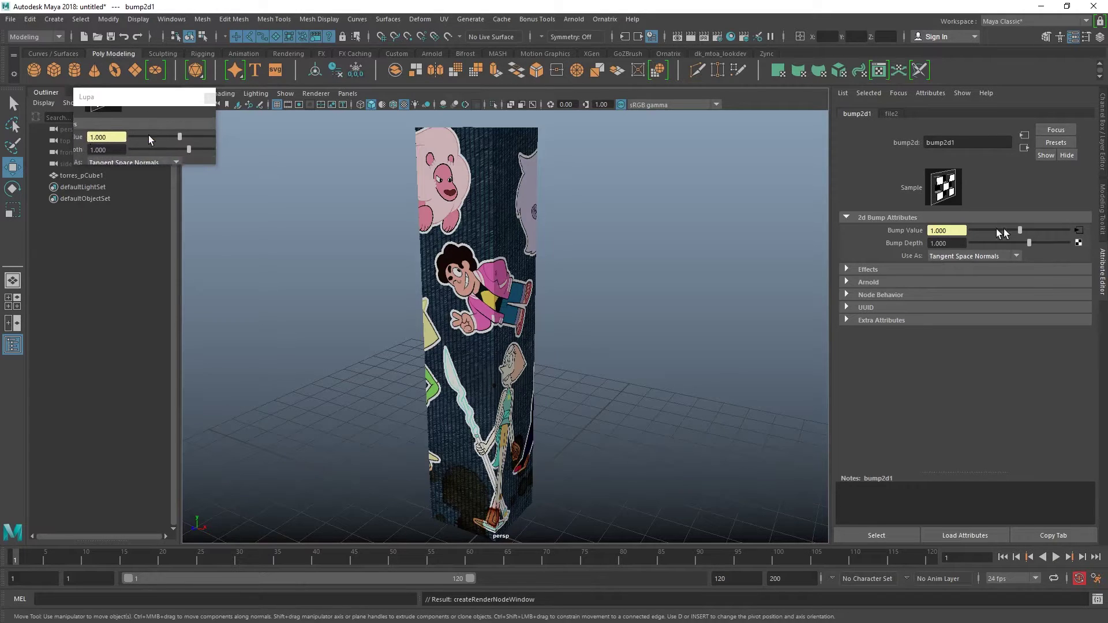
Load texturajeansfinal_normalmap.jpg into file2 with Filter Type set to Off.
click(1081, 231)
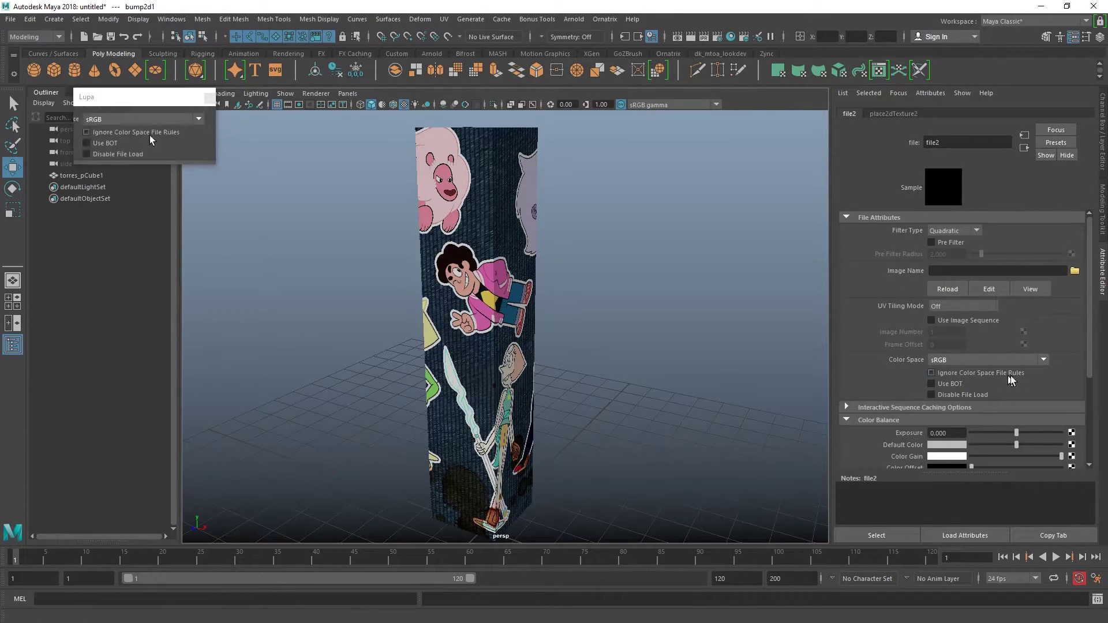
click(961, 231)
click(955, 243)
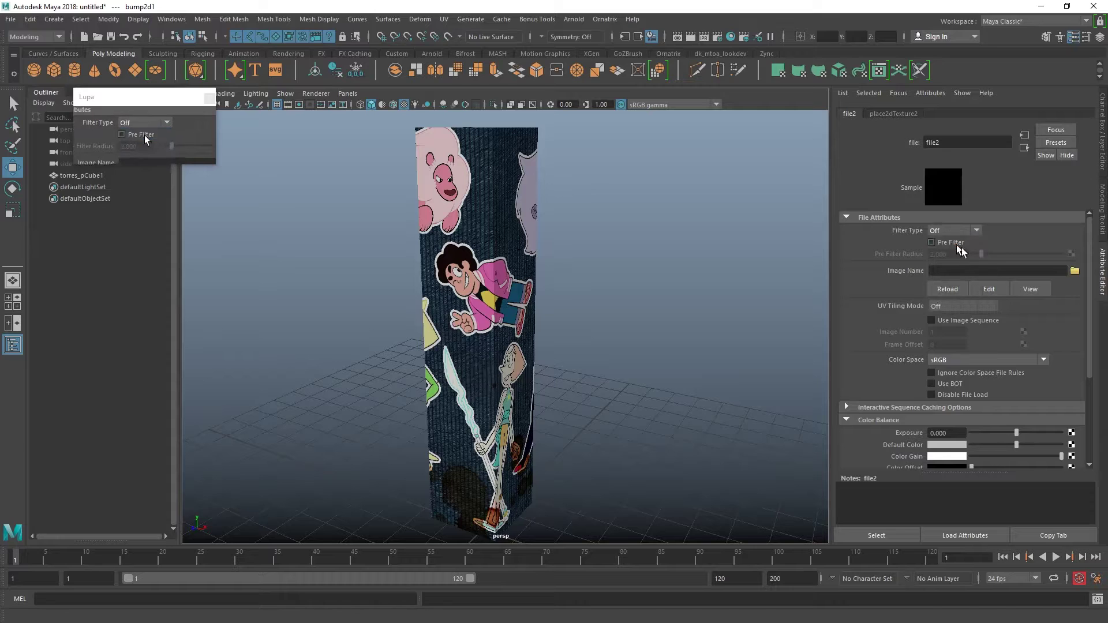
click(1075, 271)
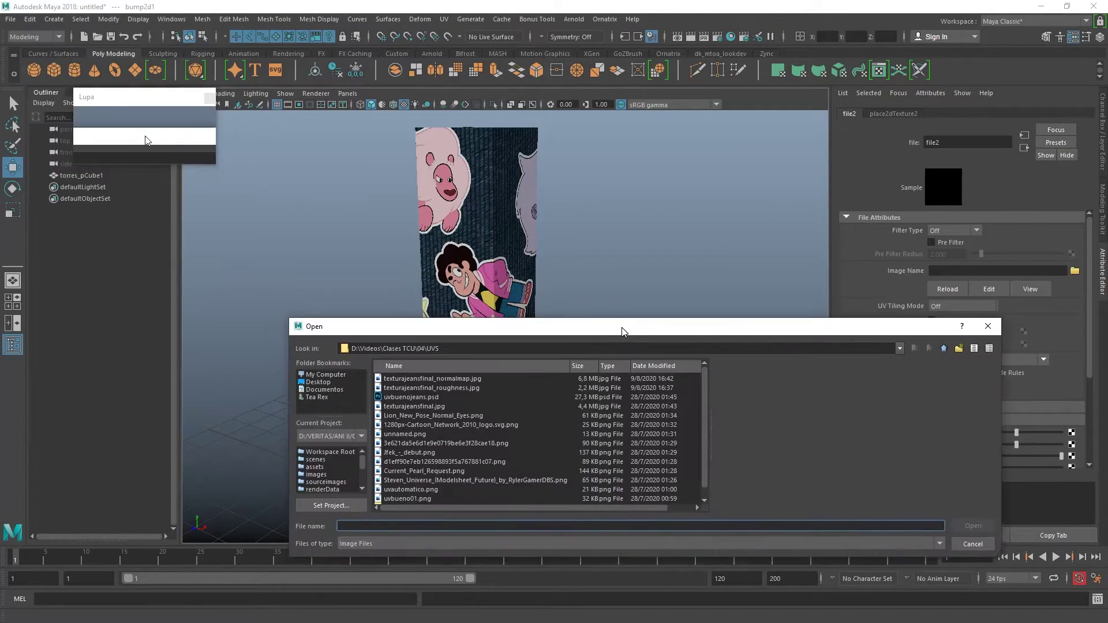
click(438, 378)
click(980, 525)
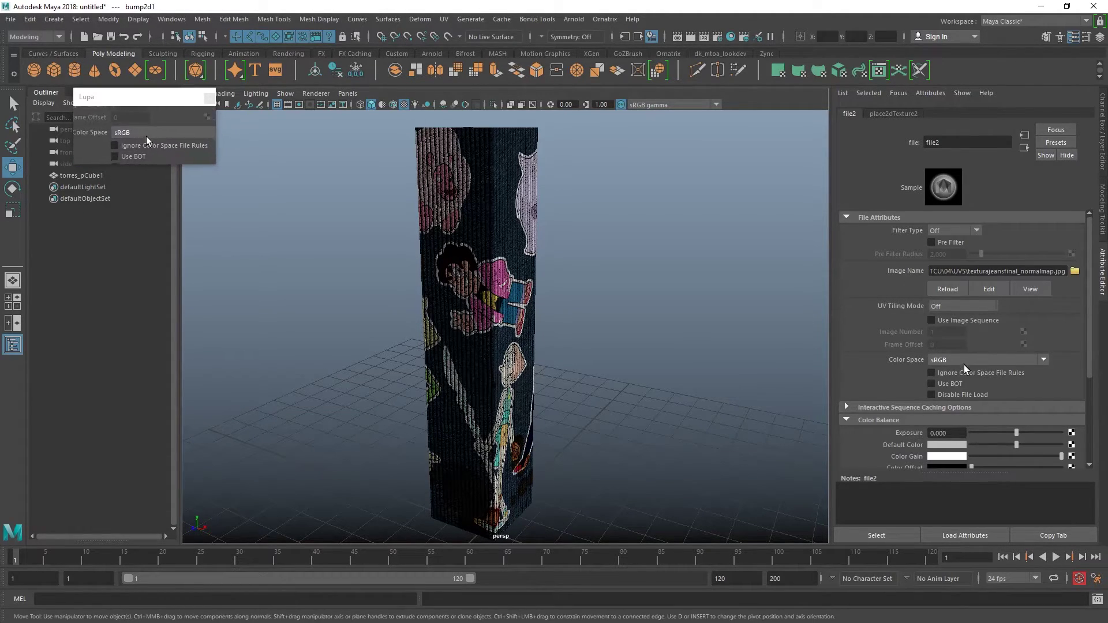
Uncheck Alpha Is Luminance on file2, then reselect the jeans column's bump texture.
scroll(965, 369, down, 3)
click(940, 400)
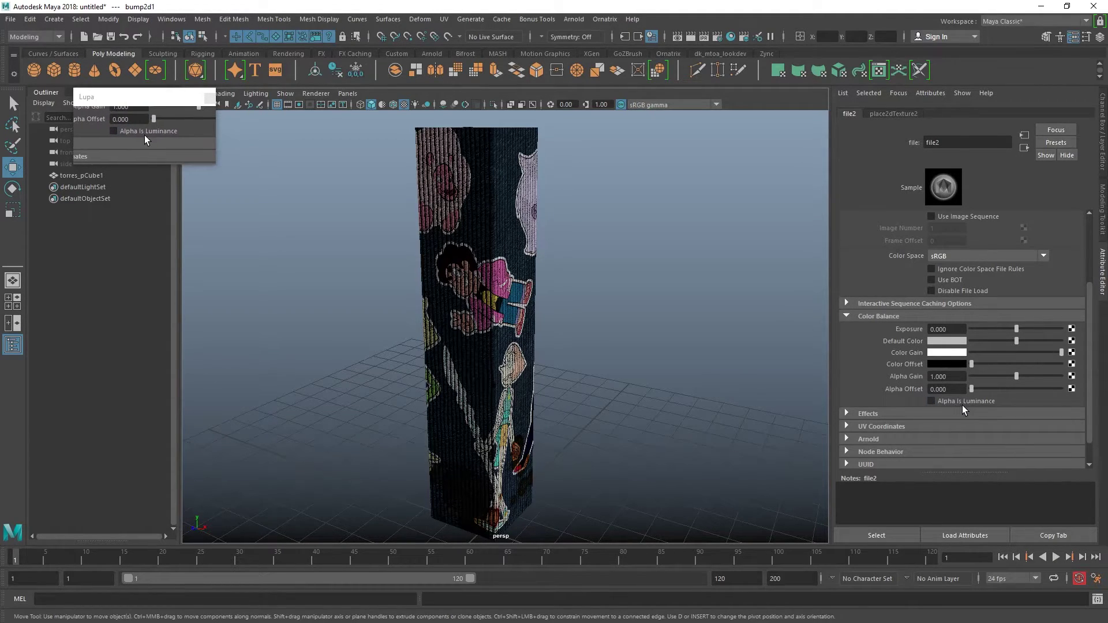
scroll(963, 405, up, 3)
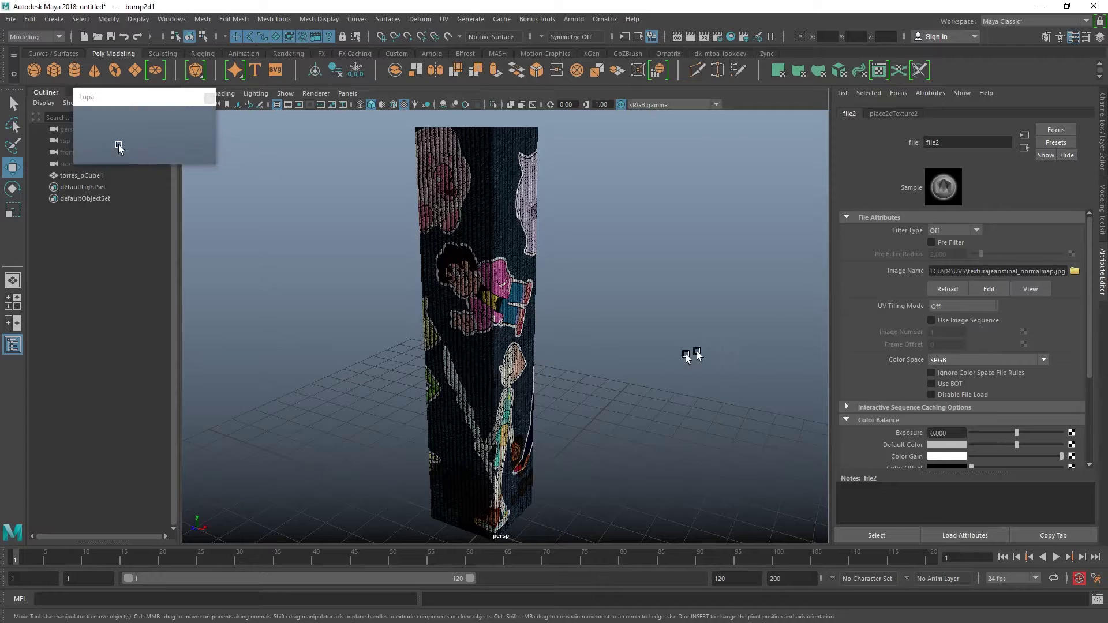
click(510, 215)
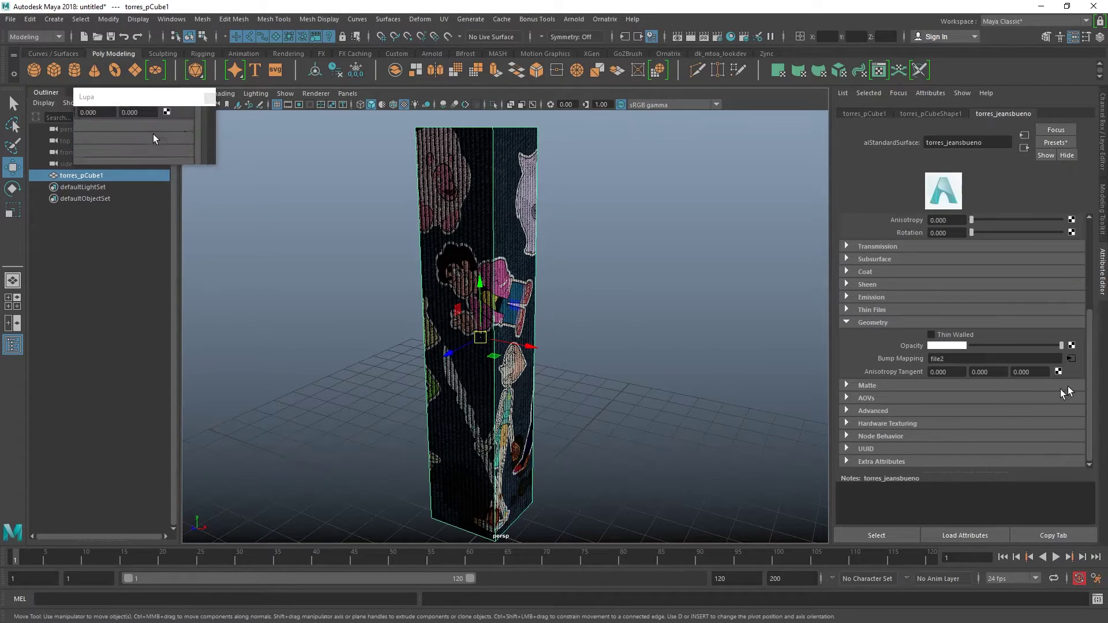
scroll(903, 316, up, 2)
scroll(907, 260, down, 2)
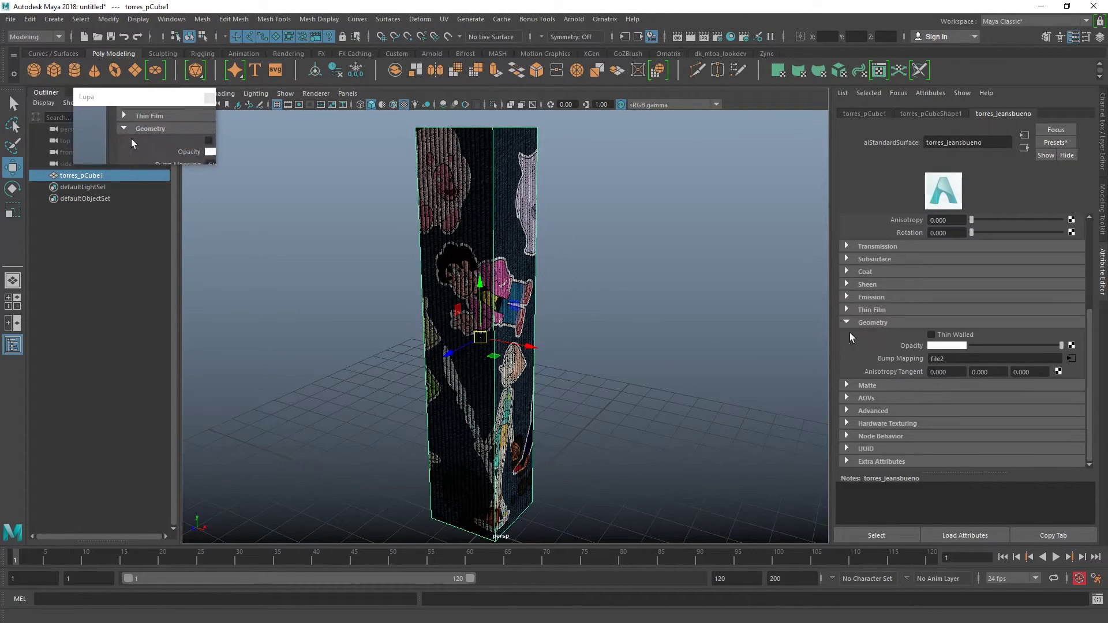
click(1072, 359)
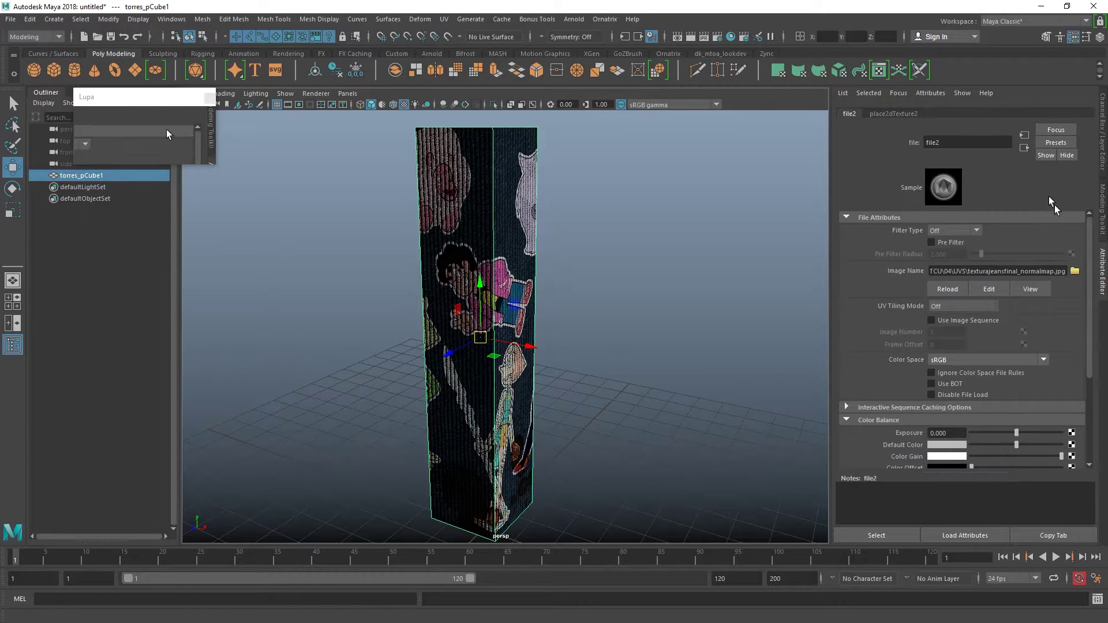
Uncheck Flip R Channel and Flip G Channel in bump2d1's Arnold section.
click(1024, 148)
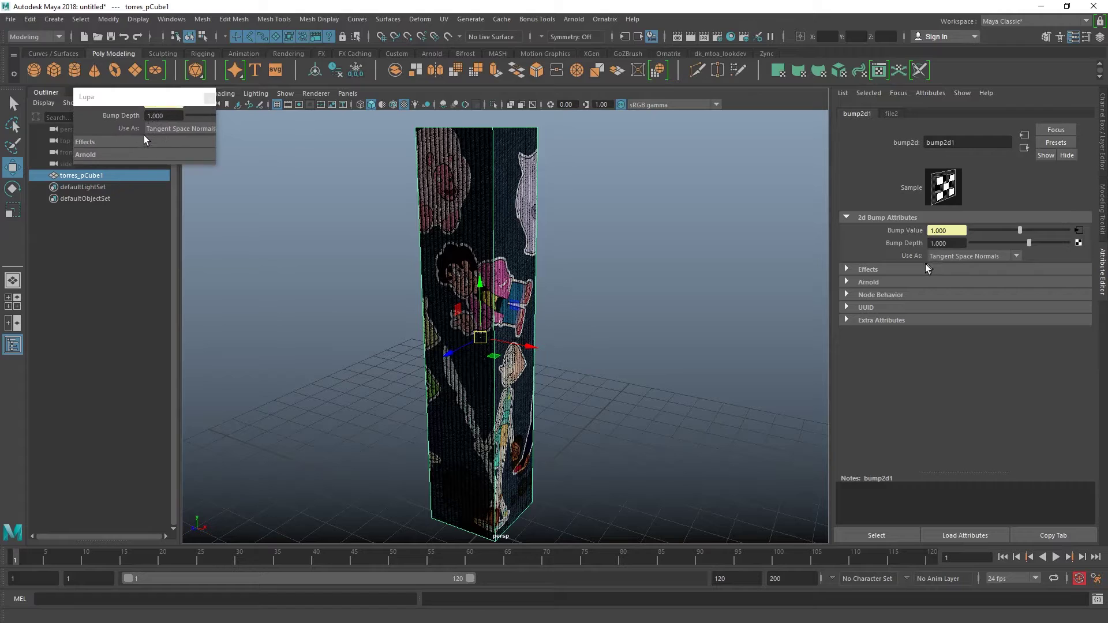
click(919, 281)
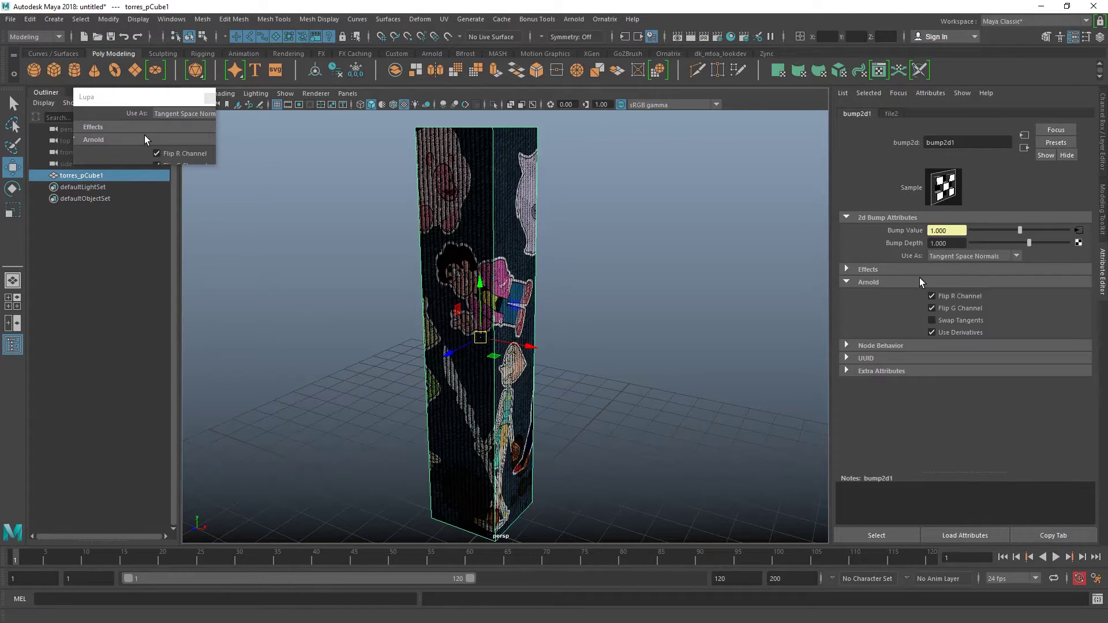
click(933, 308)
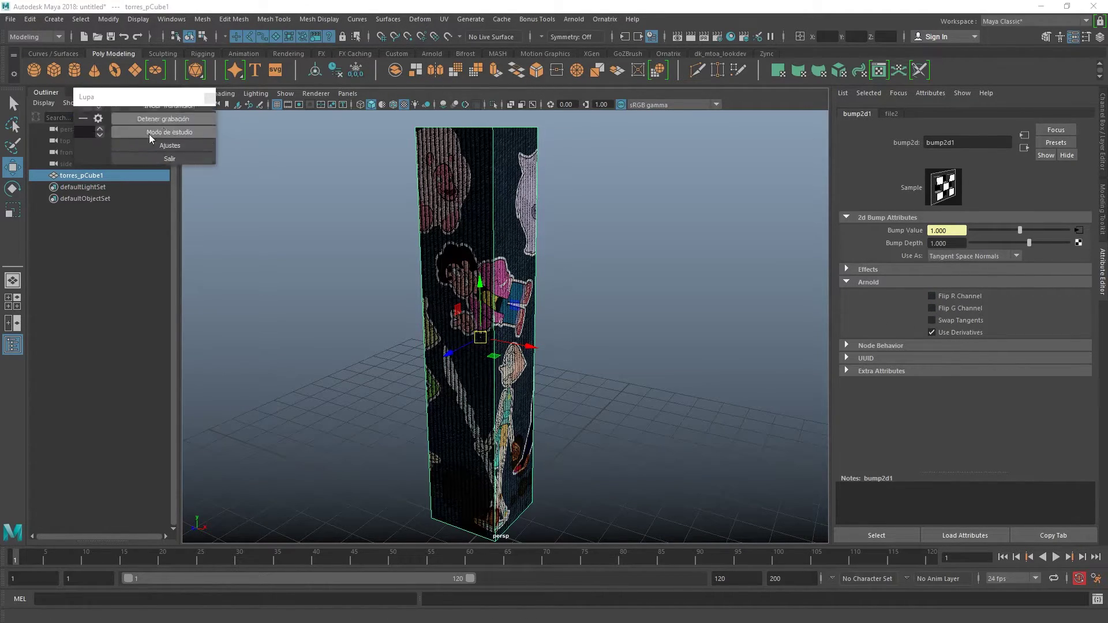
scroll(508, 323, up, 5)
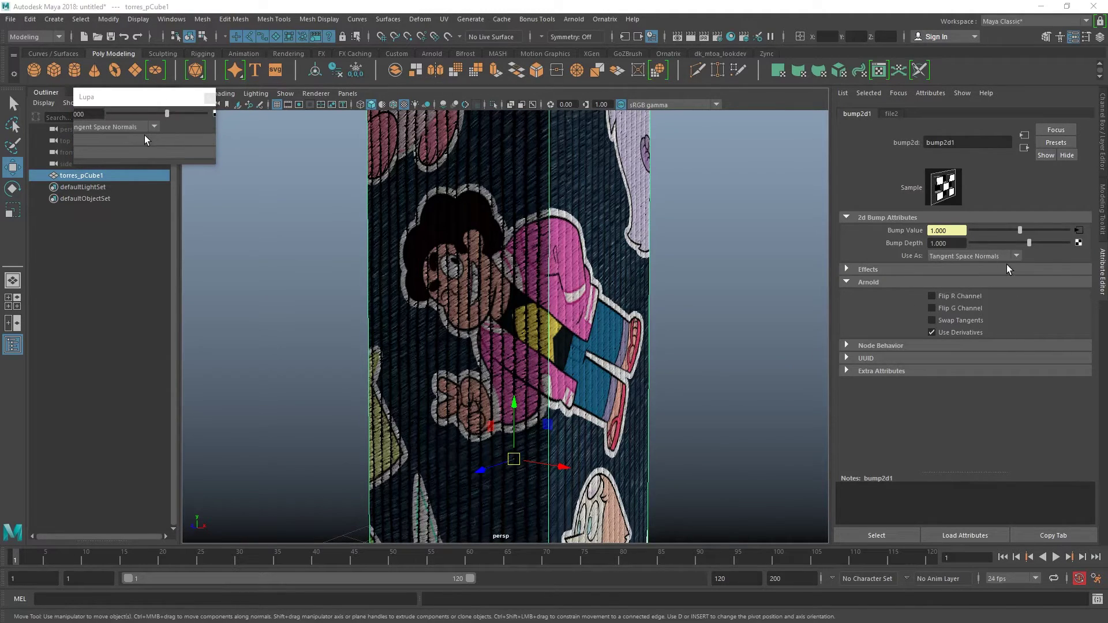
click(931, 296)
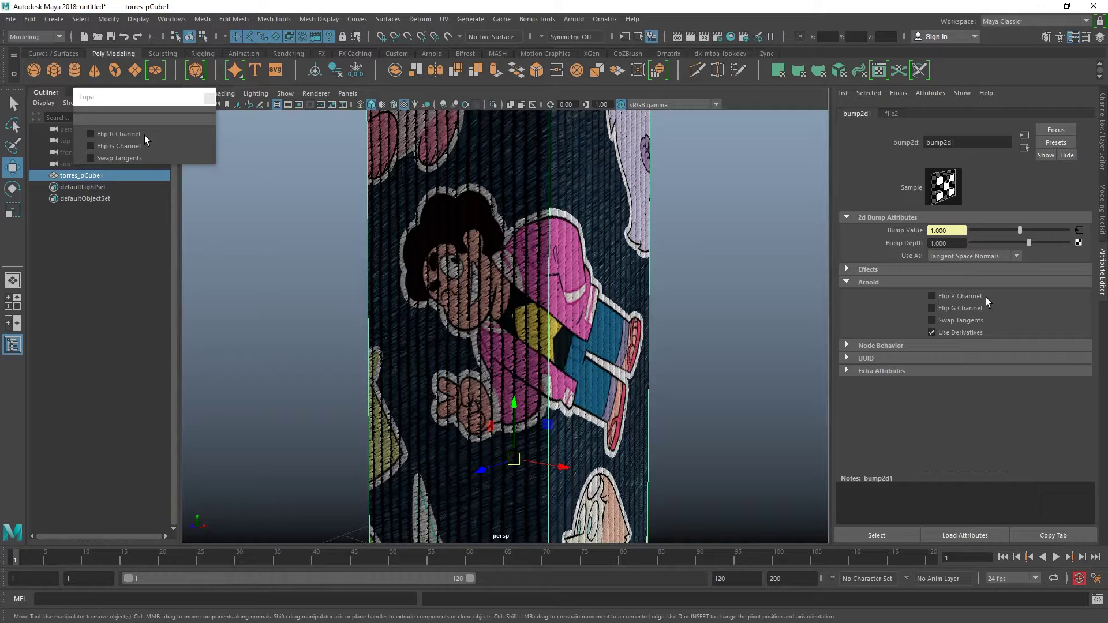
scroll(615, 372, down, 3)
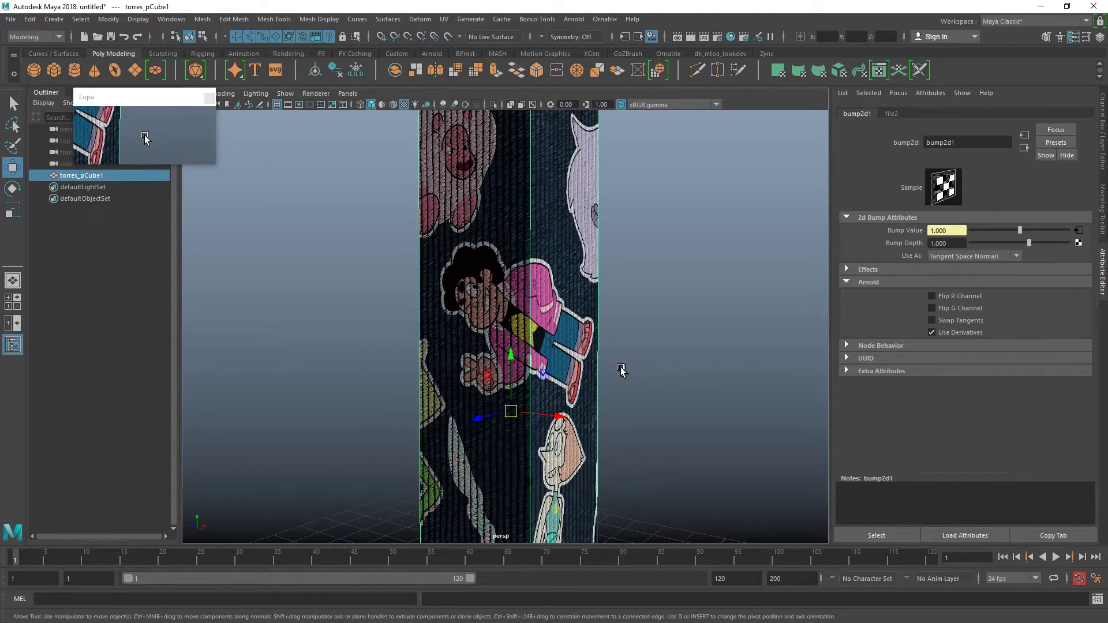
click(487, 275)
scroll(519, 289, up, 3)
scroll(582, 307, down, 2)
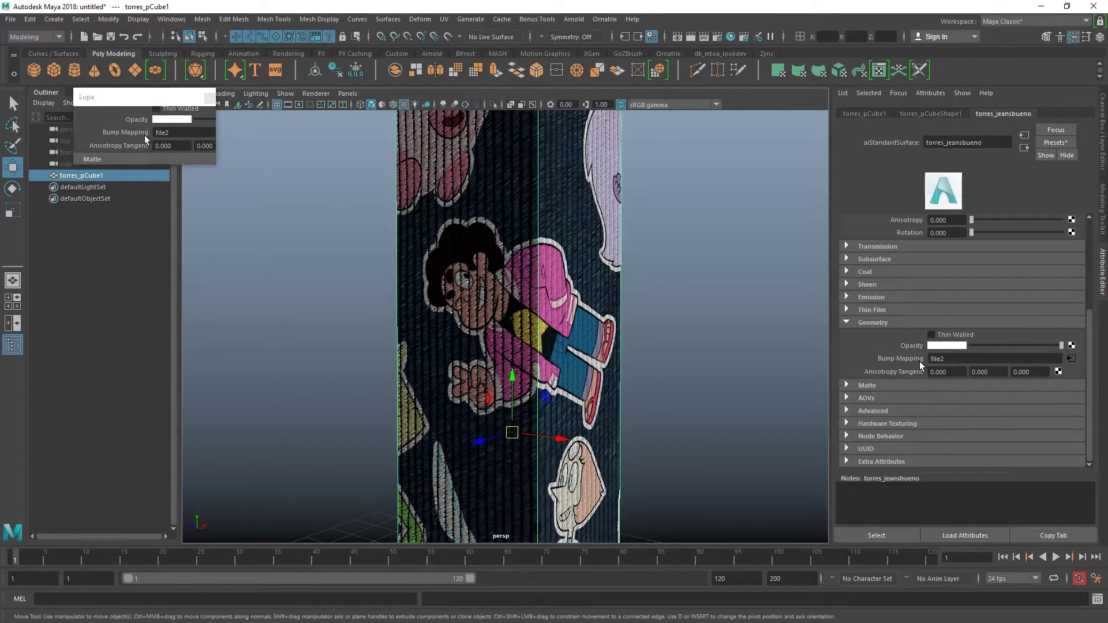
right_click(906, 355)
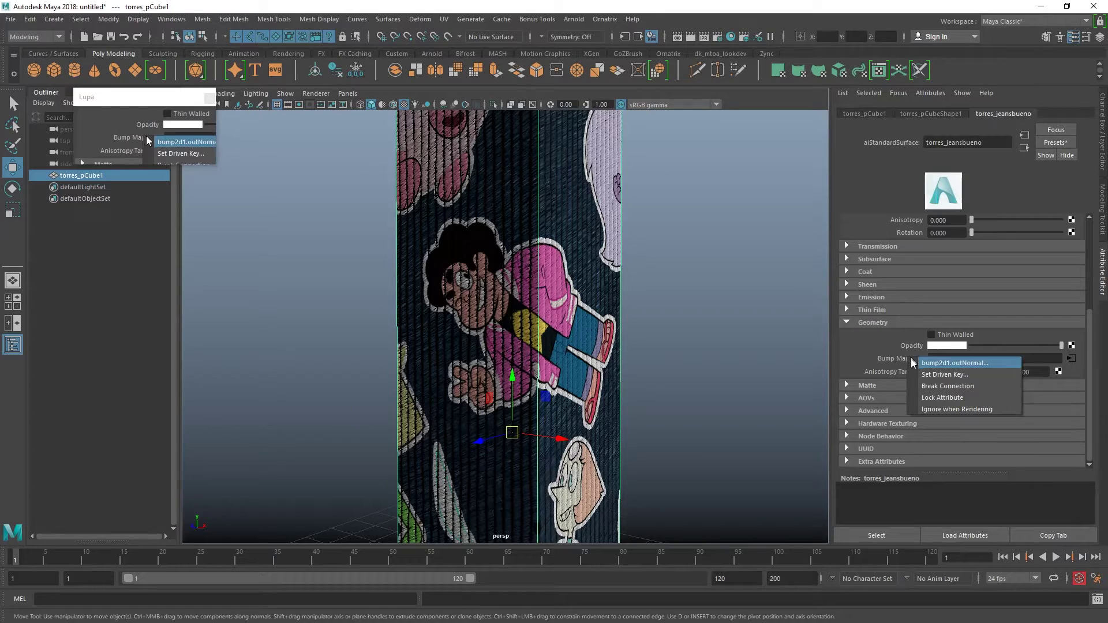
click(930, 386)
key(ctrl+z)
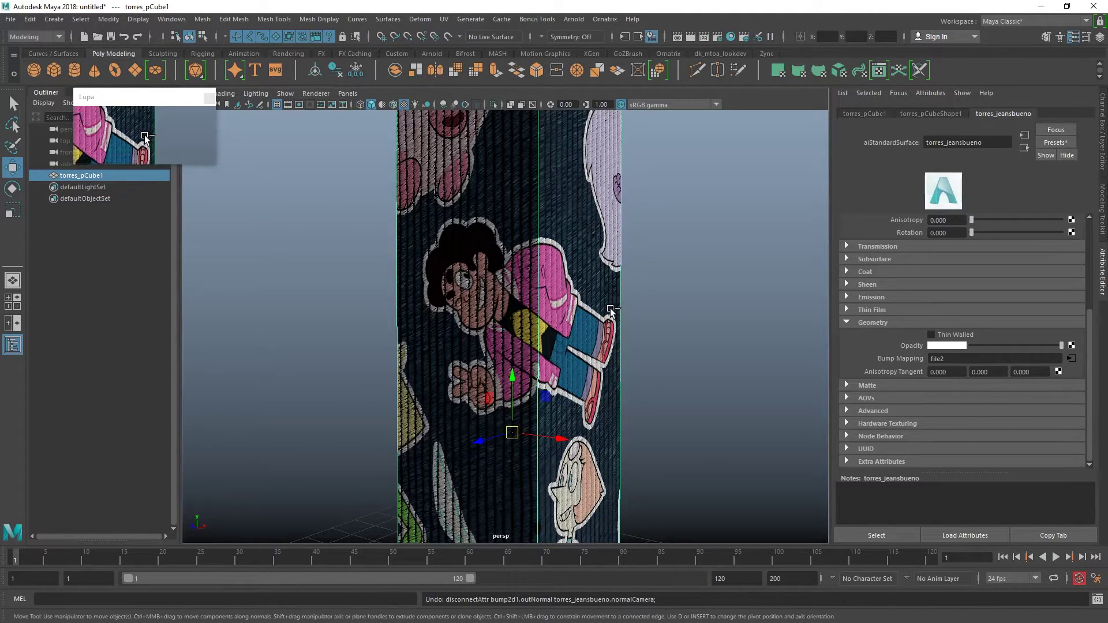
key(shift+z)
key(ctrl+z)
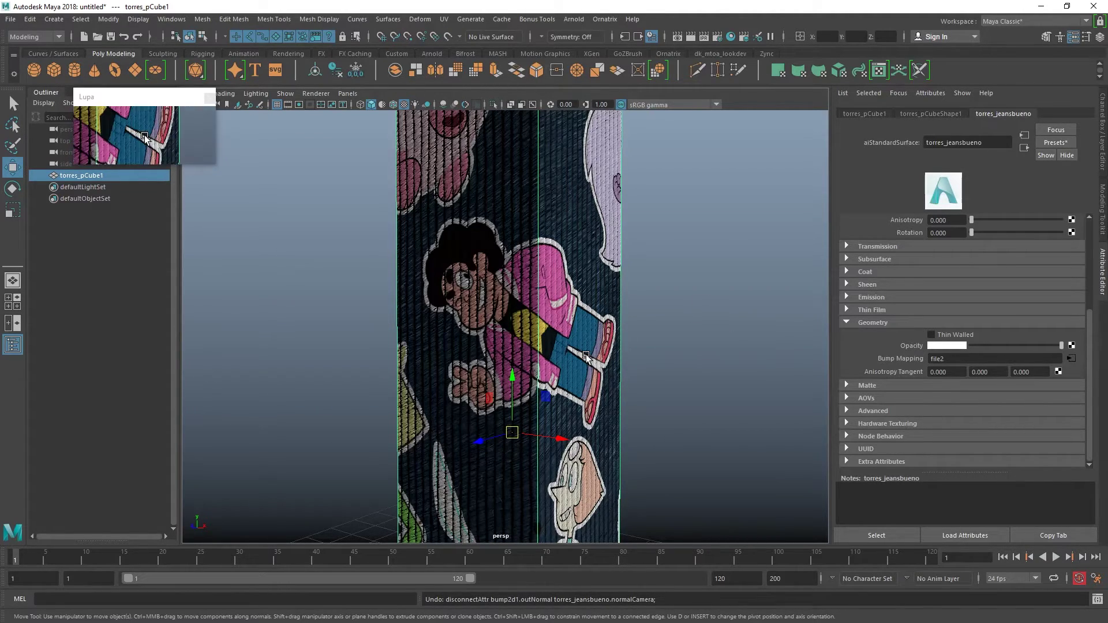
scroll(623, 335, up, 5)
scroll(642, 372, down, 3)
key(ctrl+z)
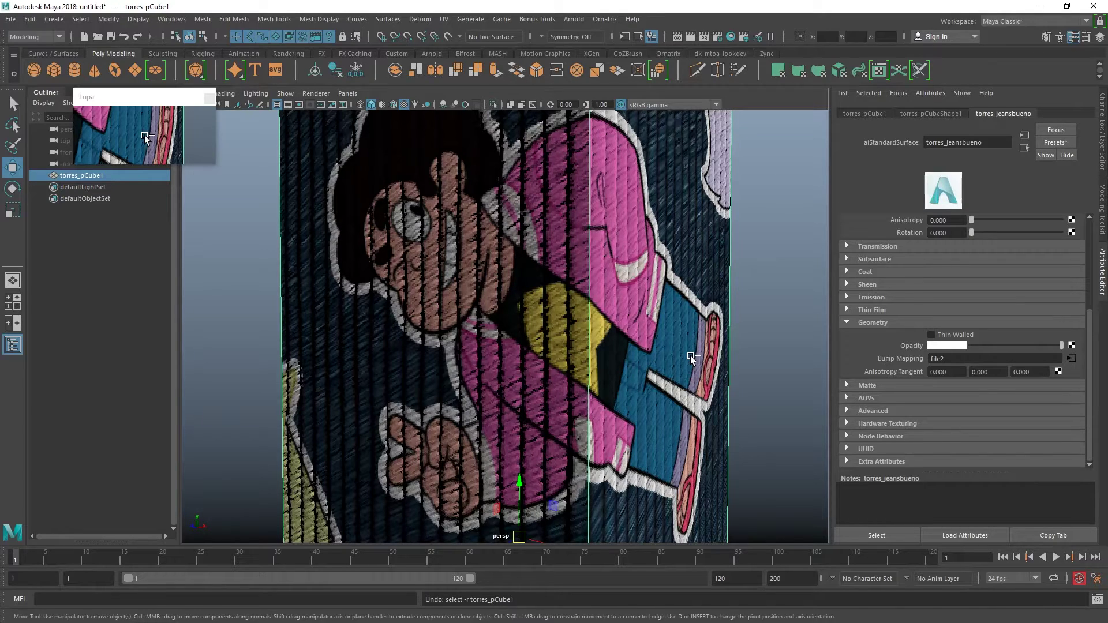
key(shift+z)
key(shift+z)
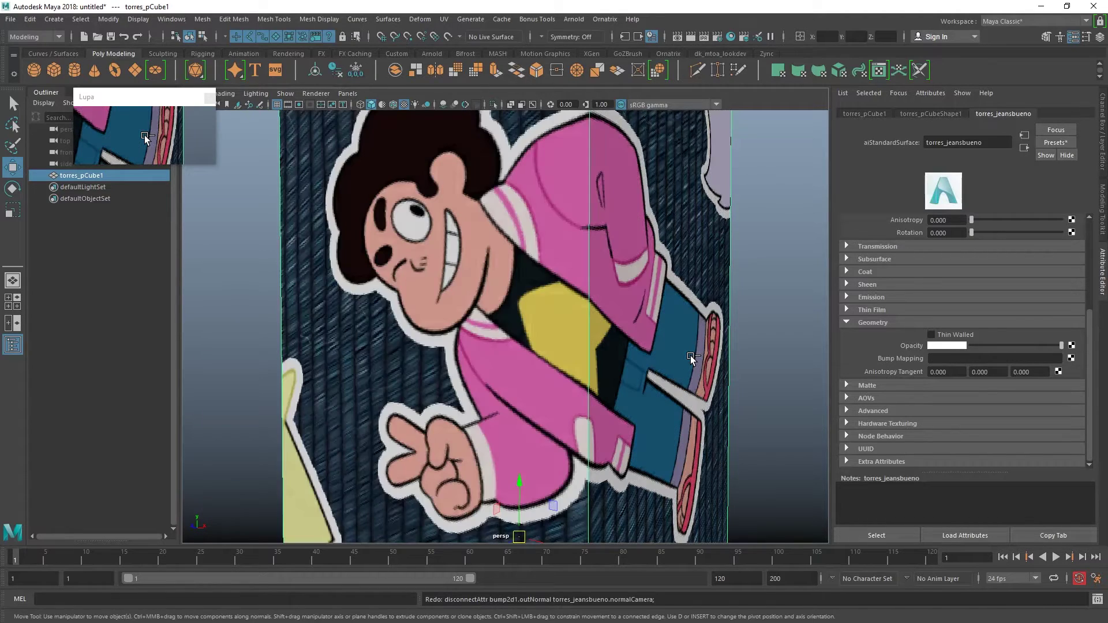
key(ctrl+z)
key(shift+z)
key(ctrl+z)
key(shift+z)
key(ctrl+z)
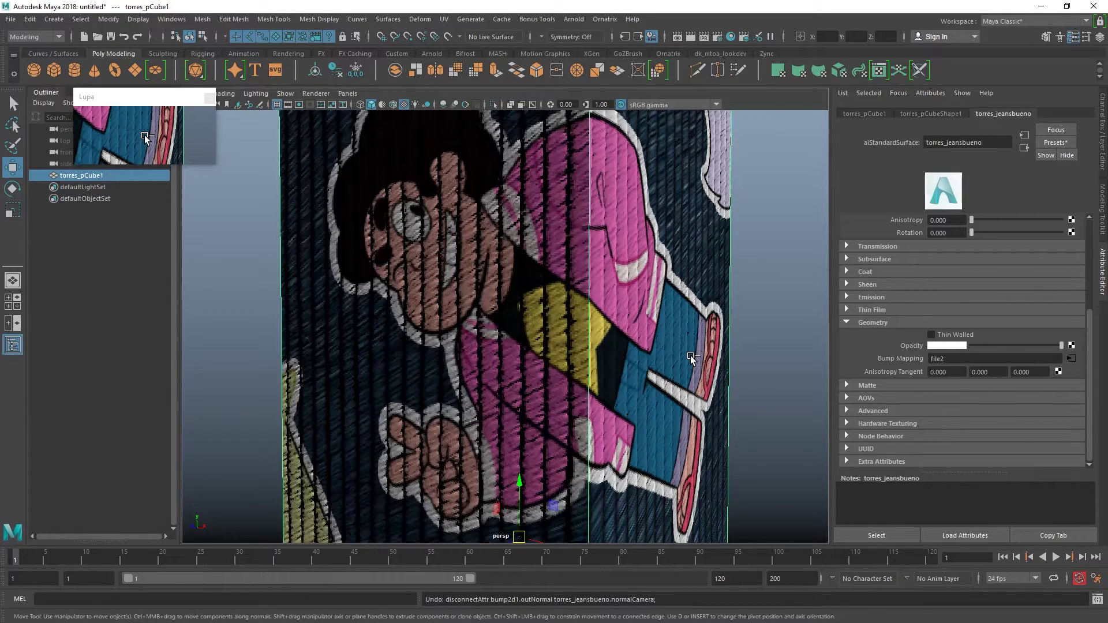
key(shift+z)
key(ctrl+z)
Launch Lookdev Kit 2.2 from the dk_mtoa_lookdev shelf.
scroll(643, 361, down, 5)
click(624, 324)
scroll(629, 302, down, 2)
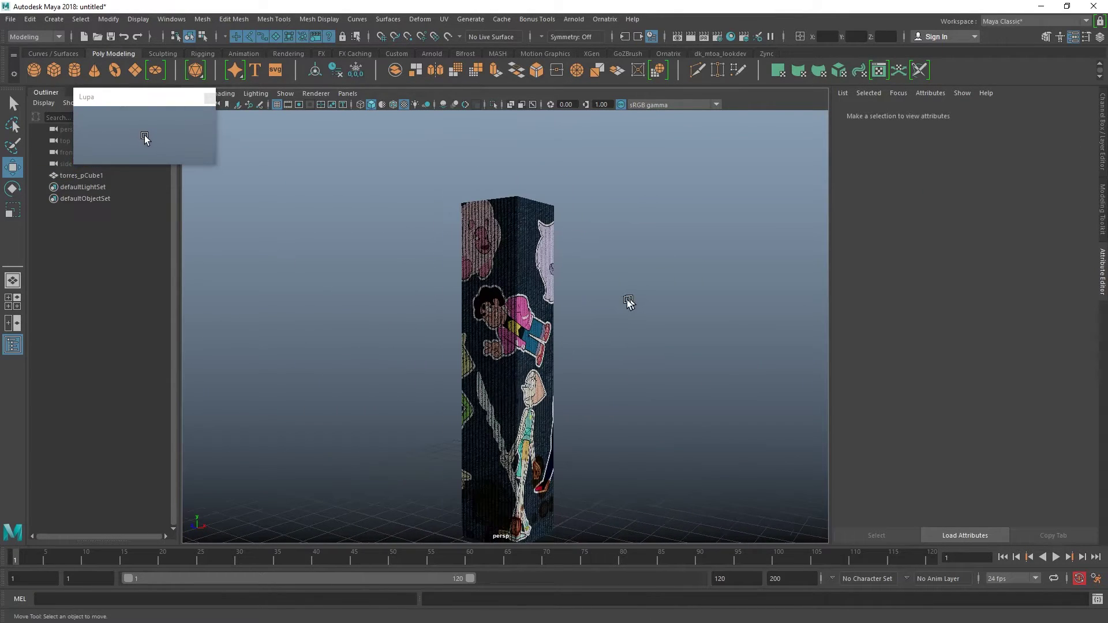
alt+drag(629, 302, 635, 262)
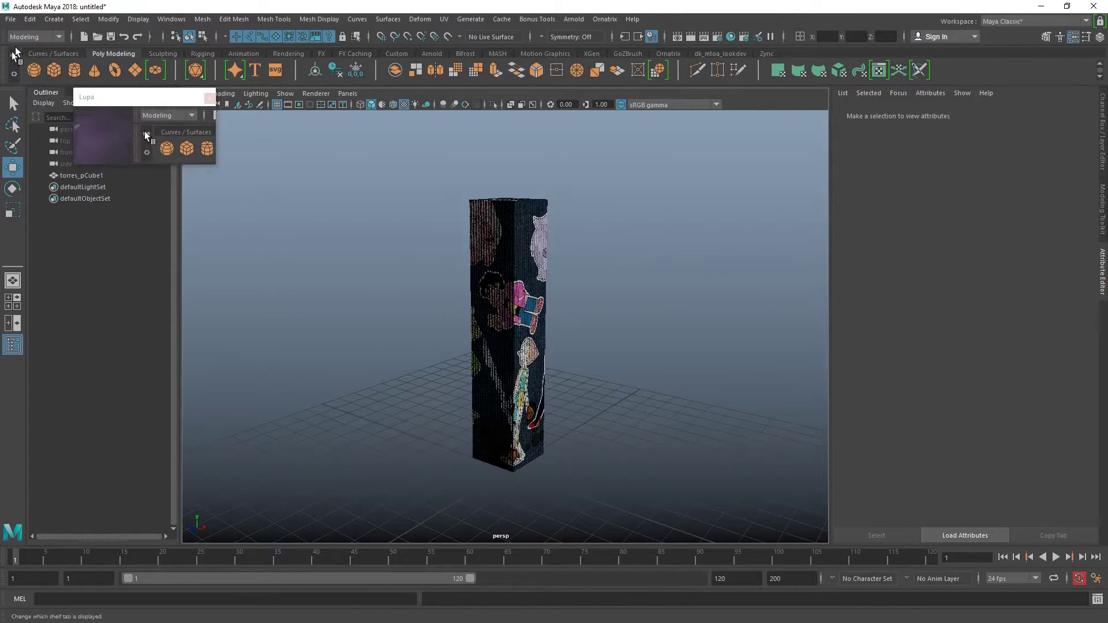
click(701, 52)
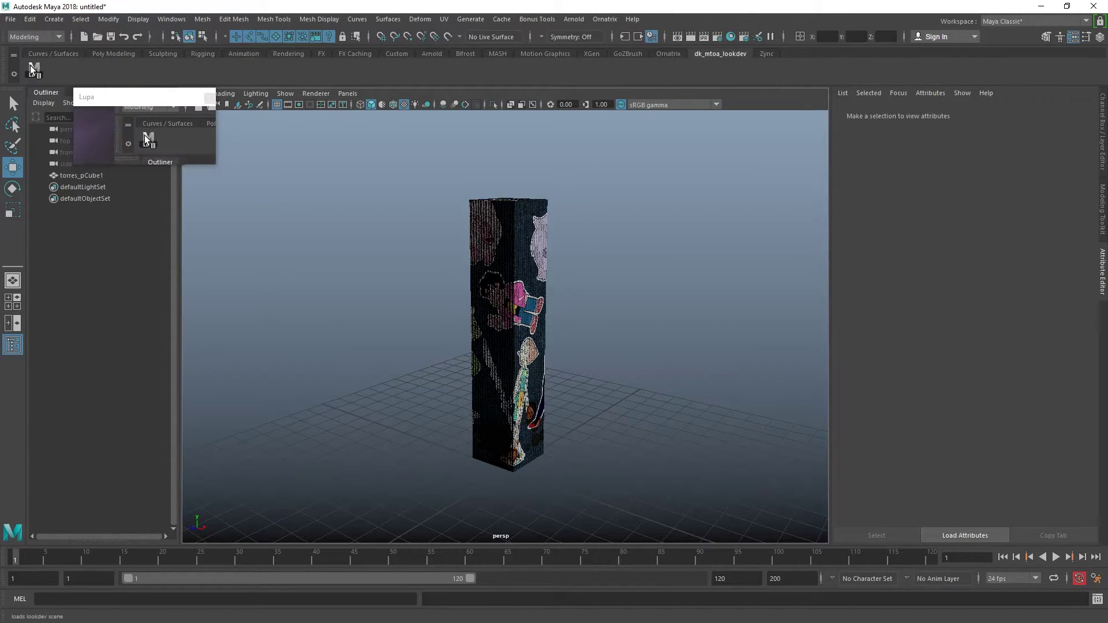
scroll(392, 229, down, 2)
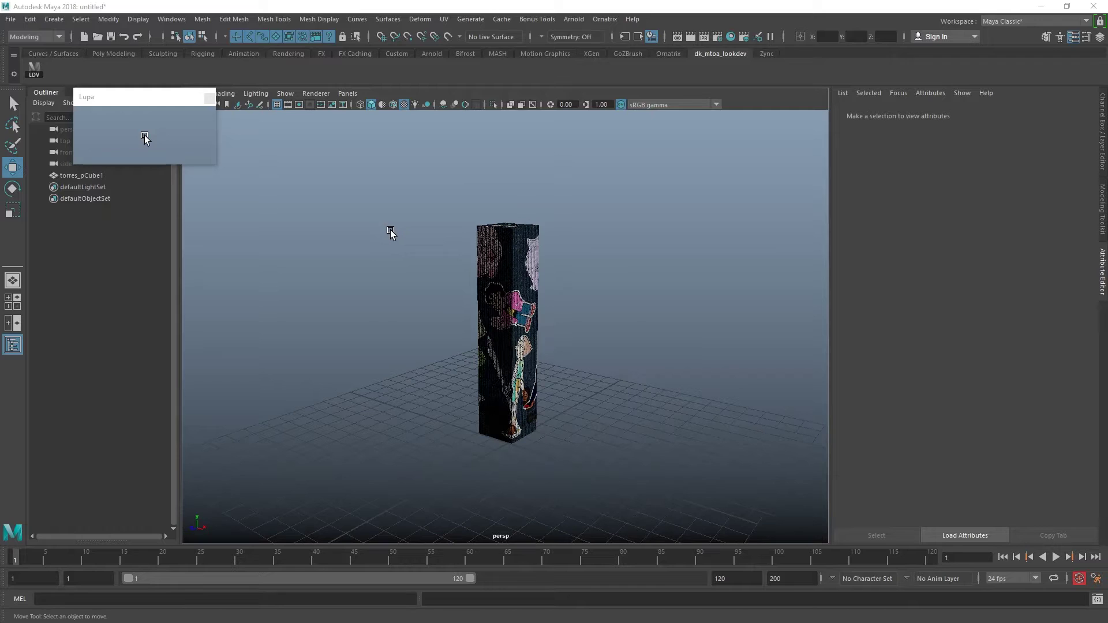
click(34, 69)
drag(54, 102, 864, 124)
With the jeans column selected, load the LDV Kit studio setup into the scene.
click(517, 331)
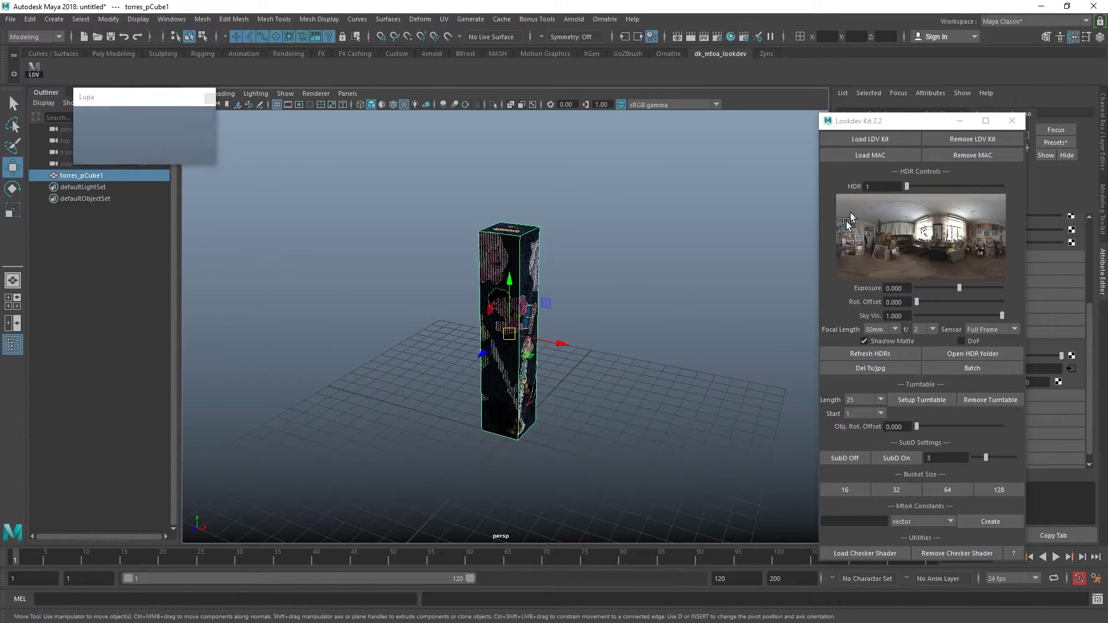
click(903, 137)
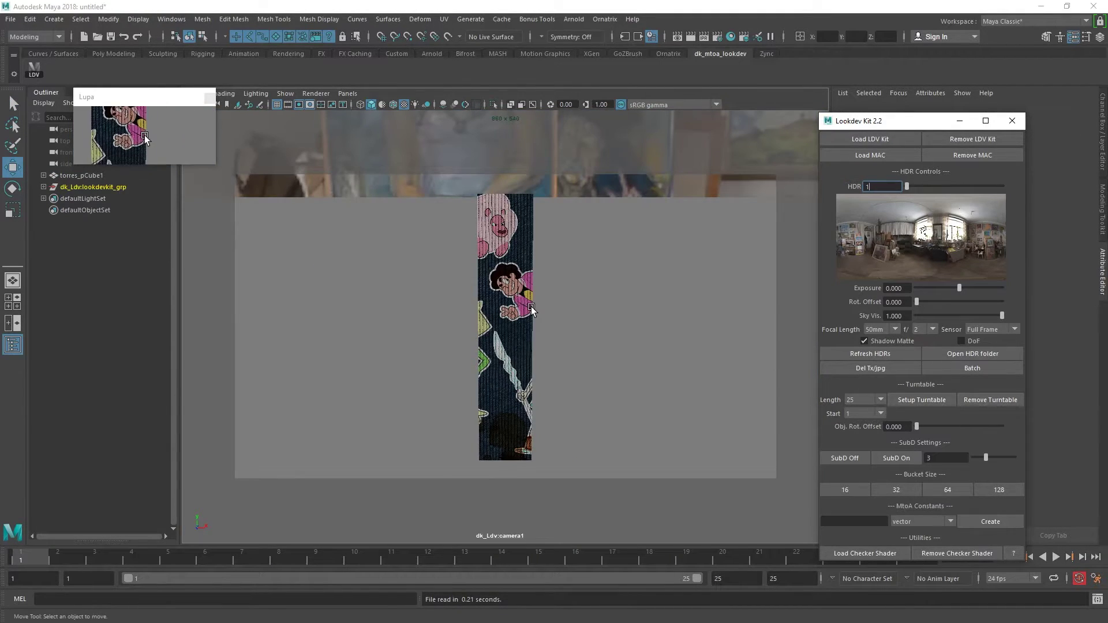
click(1012, 121)
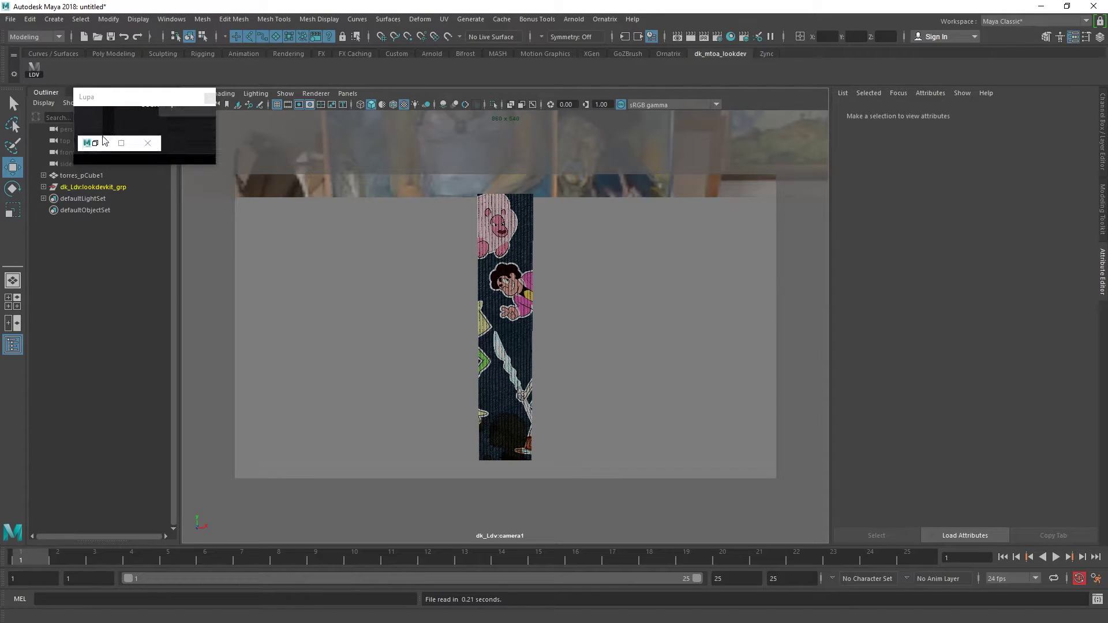
click(96, 143)
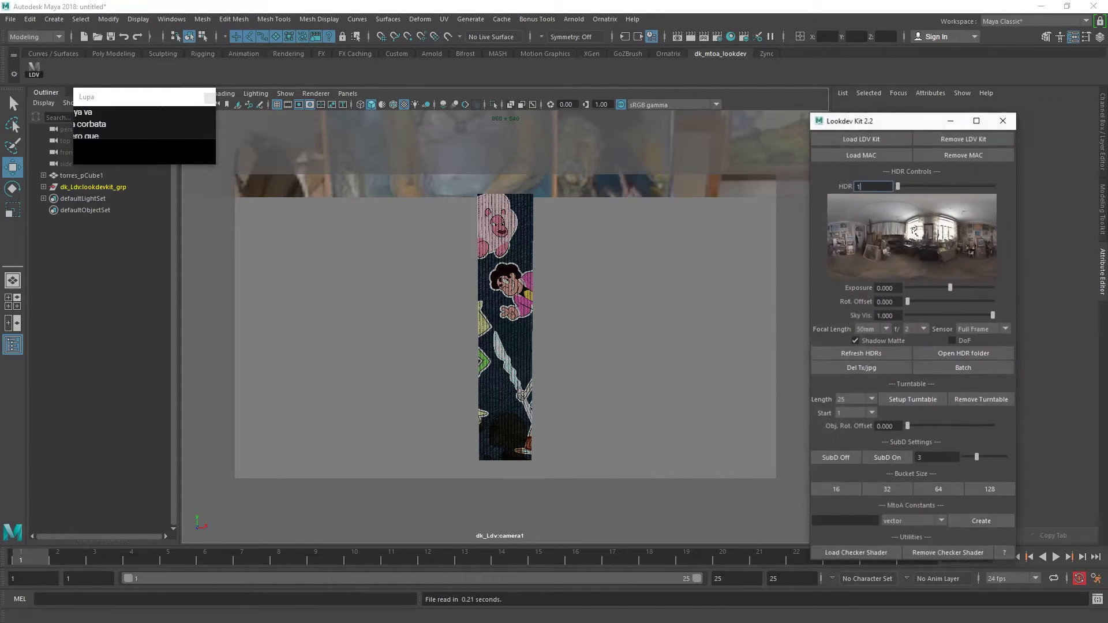
Open the Arnold RenderView at a test resolution and start an IPR render.
click(574, 19)
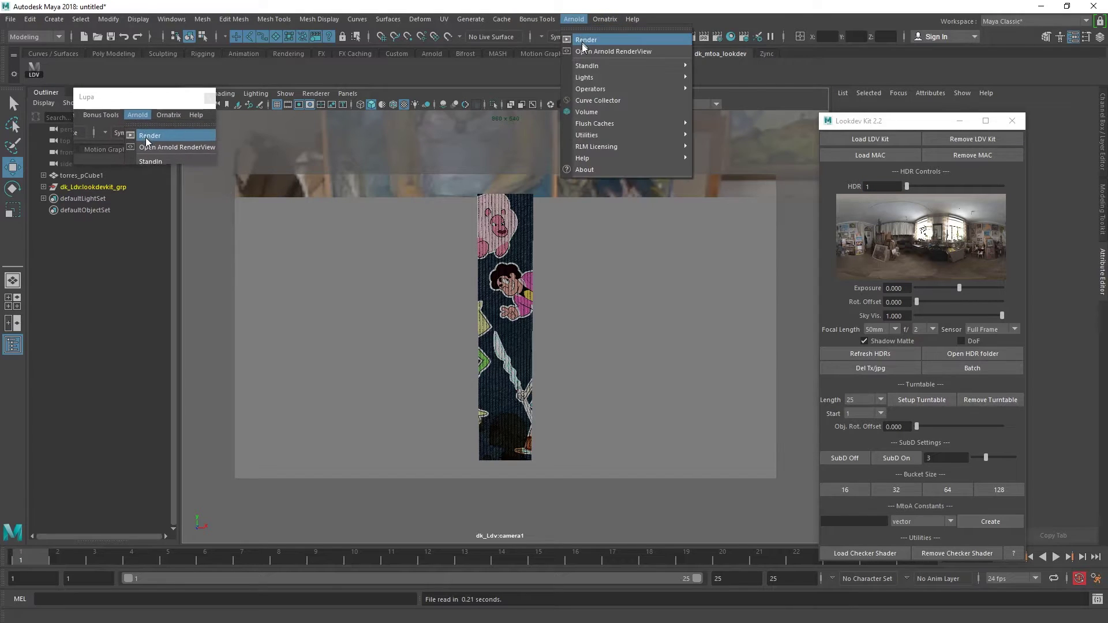
click(597, 51)
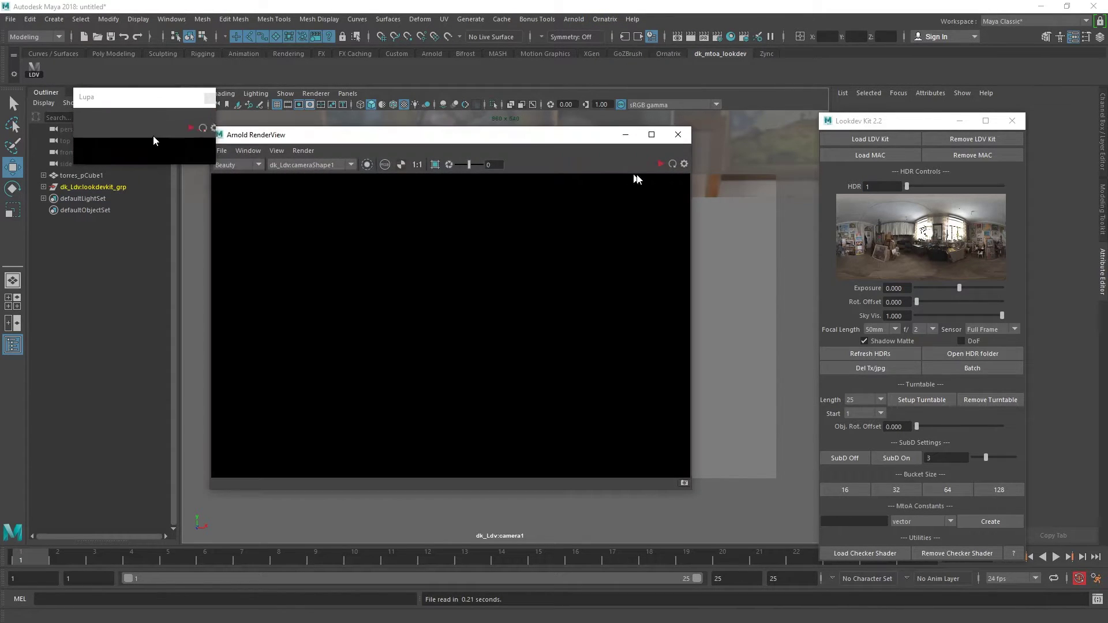
click(277, 151)
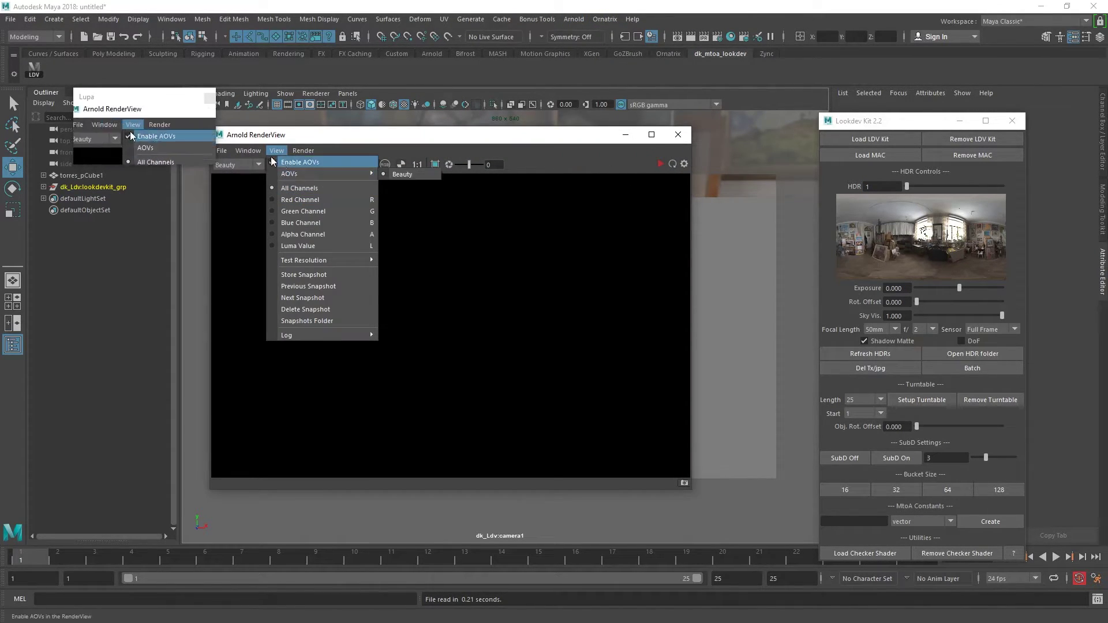
mouse_move(248, 151)
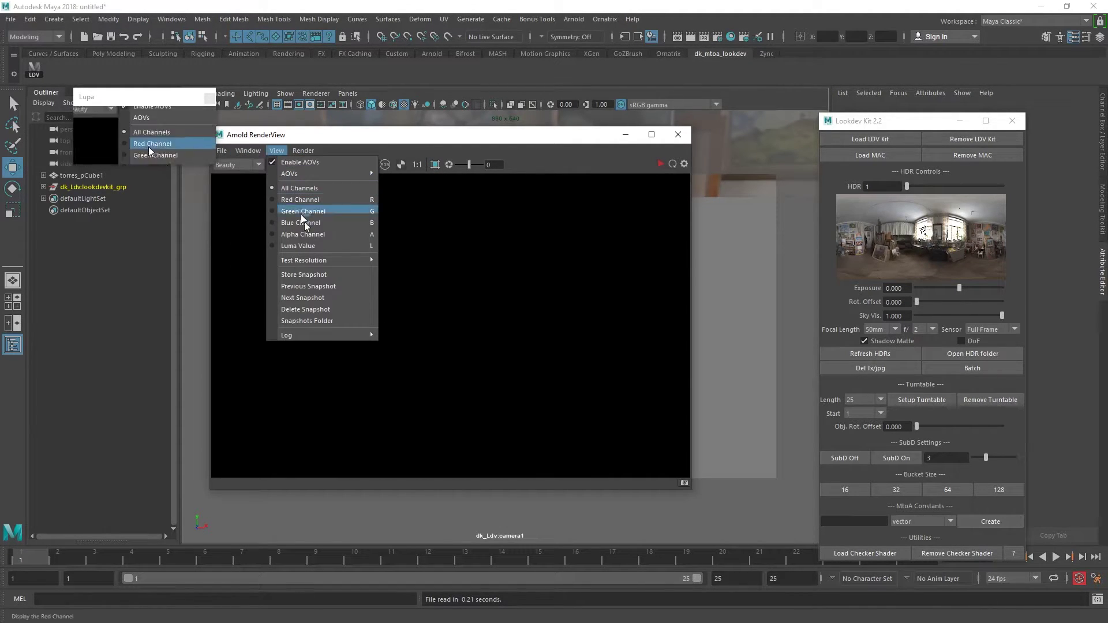
mouse_move(373, 258)
click(403, 292)
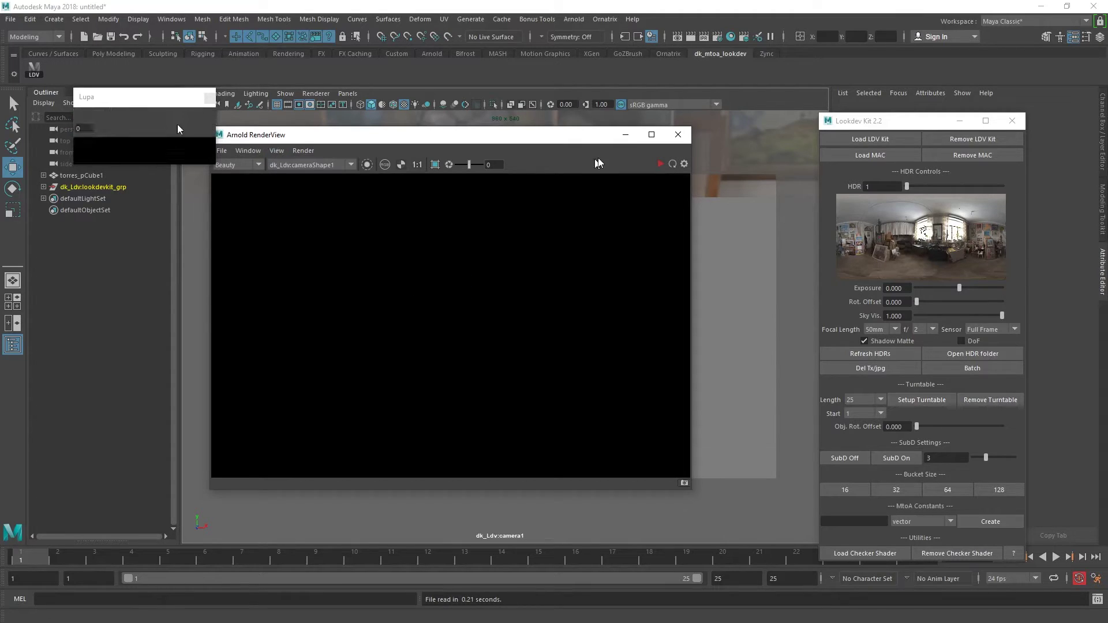
click(660, 164)
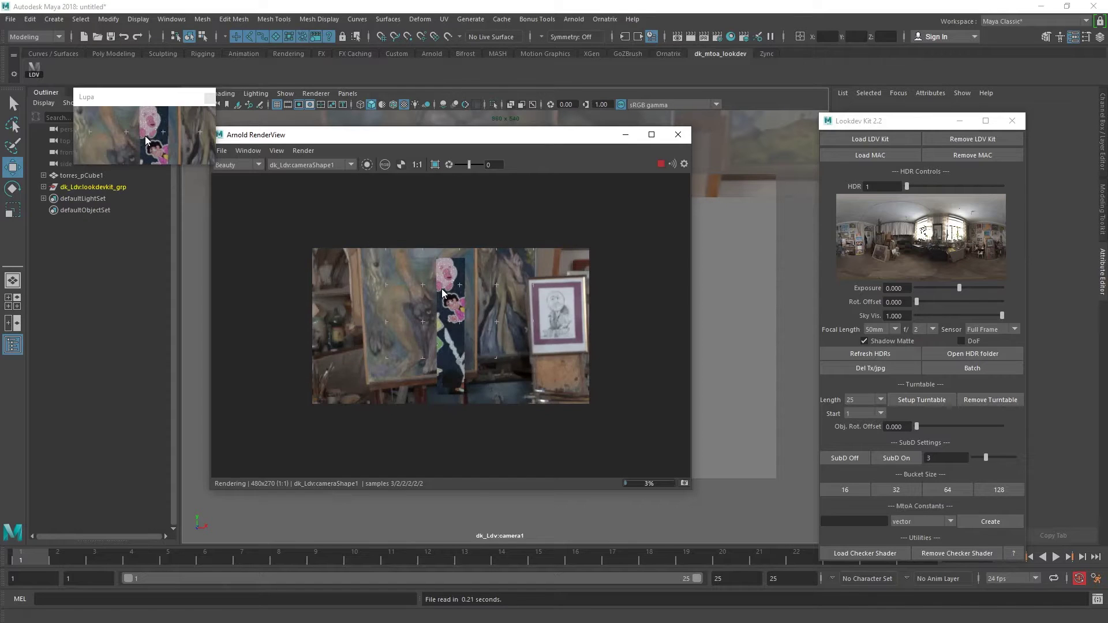
Reposition the RenderView window and frame a close-up of the column in the camera.
scroll(442, 289, up, 2)
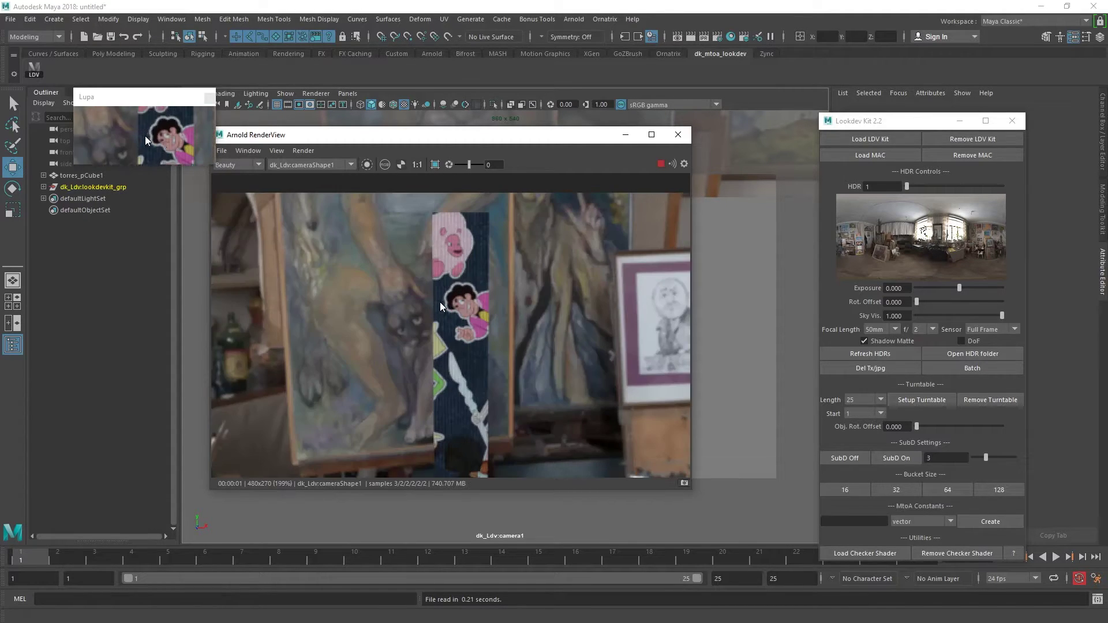
scroll(456, 306, down, 1)
drag(490, 138, 875, 98)
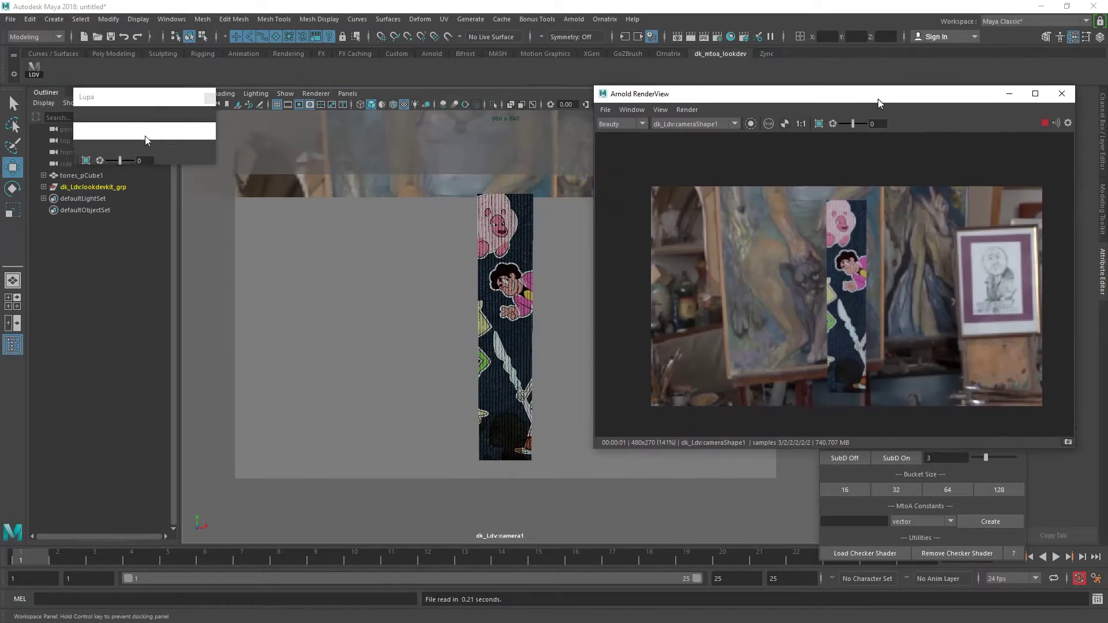
scroll(443, 334, up, 3)
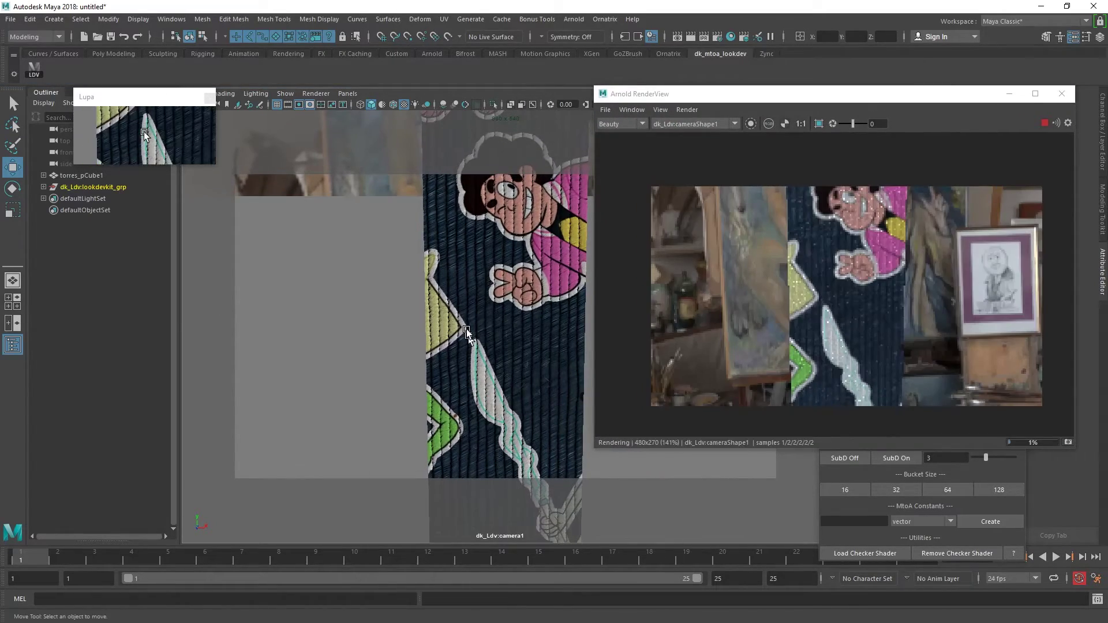
alt+drag(467, 329, 447, 308)
alt+middle_drag(447, 308, 393, 298)
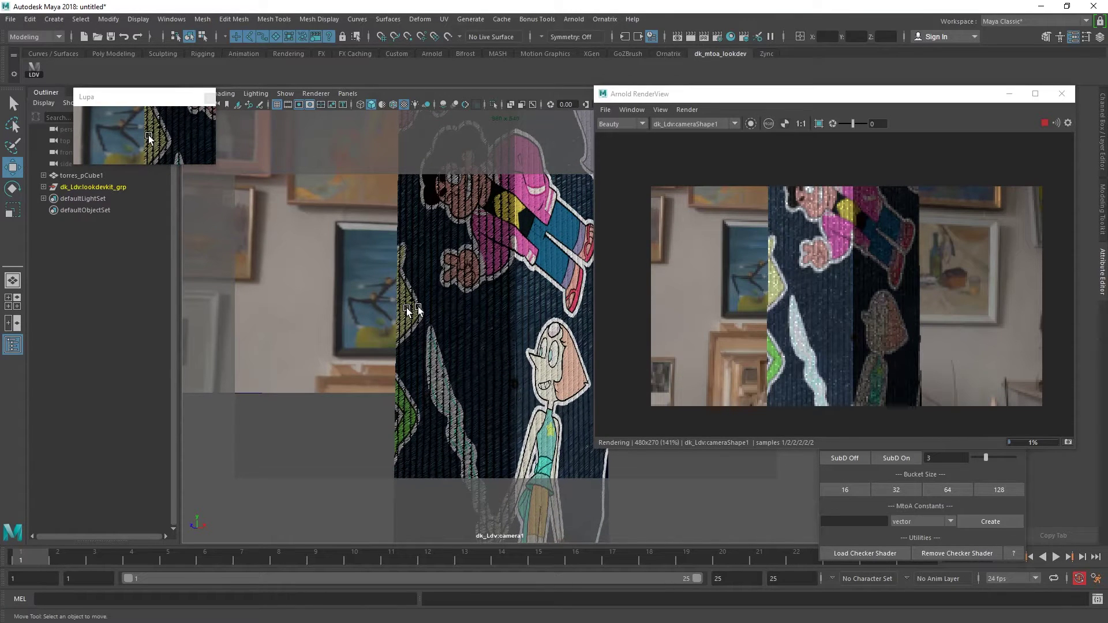
drag(792, 95, 237, 157)
scroll(272, 382, up, 2)
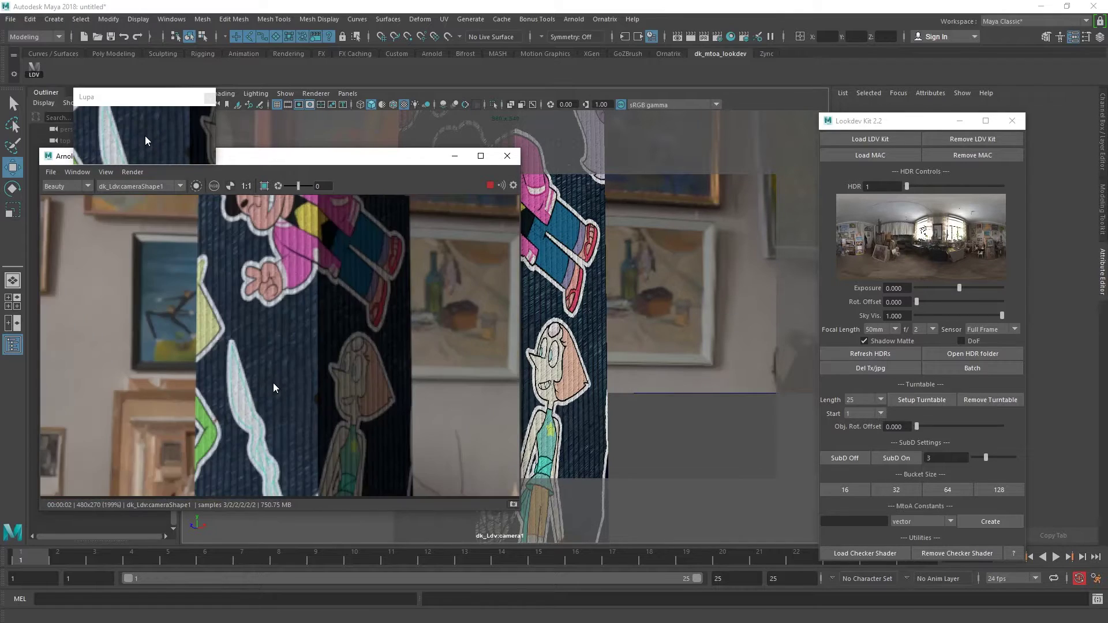
scroll(332, 369, down, 3)
scroll(324, 365, up, 1)
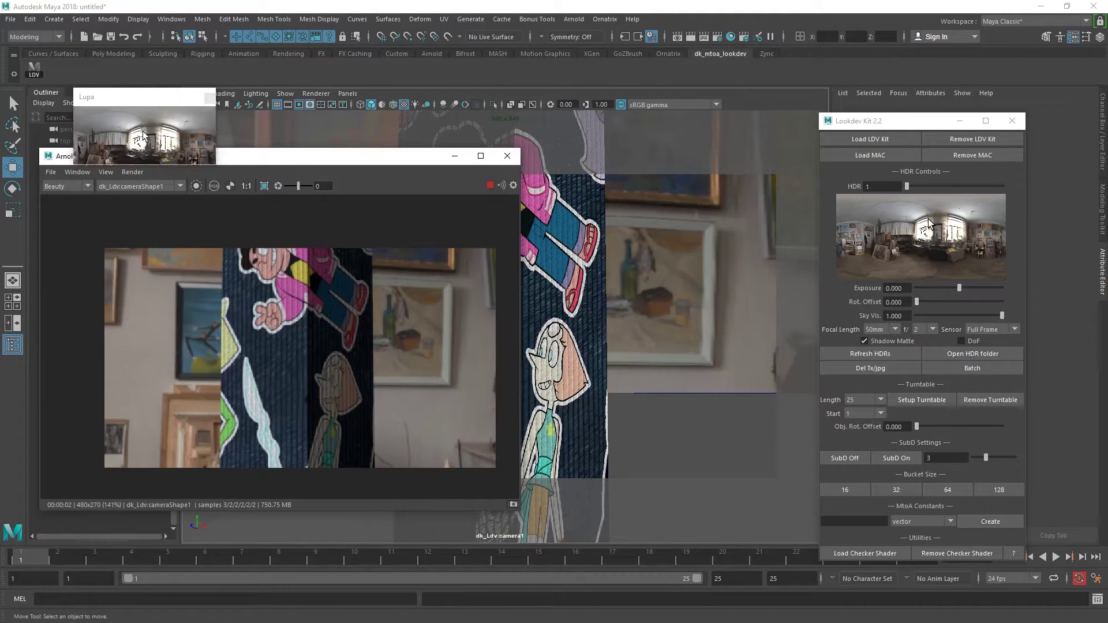
Set the test resolution to 100% (960x540) and crop rendering to a region around the column.
click(132, 171)
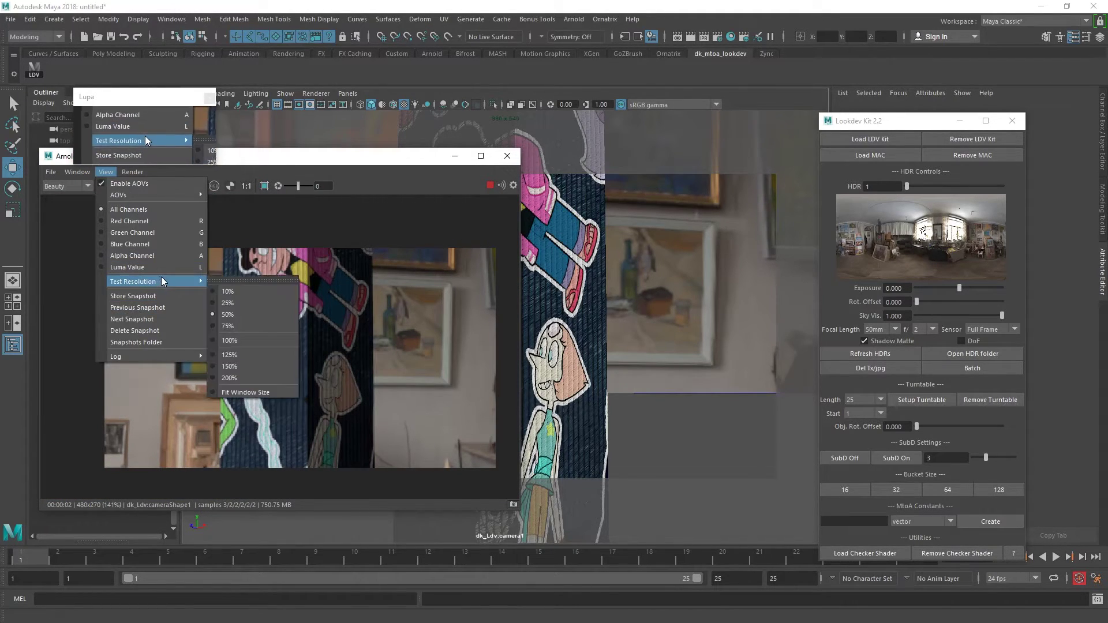
click(263, 349)
scroll(364, 369, down, 2)
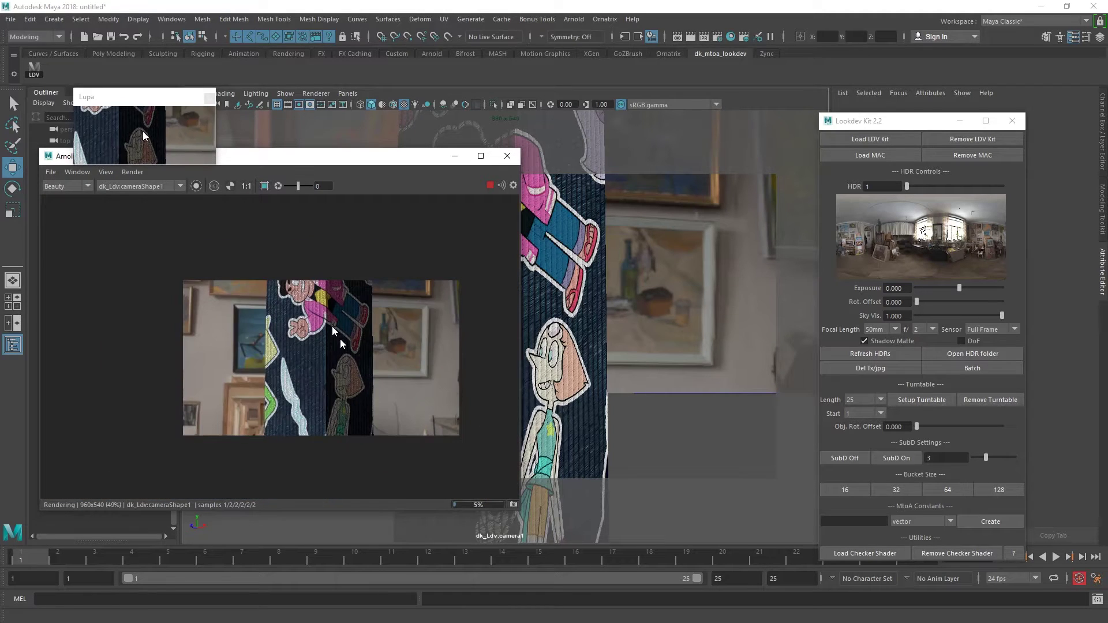
click(263, 185)
drag(246, 277, 384, 463)
scroll(325, 449, up, 3)
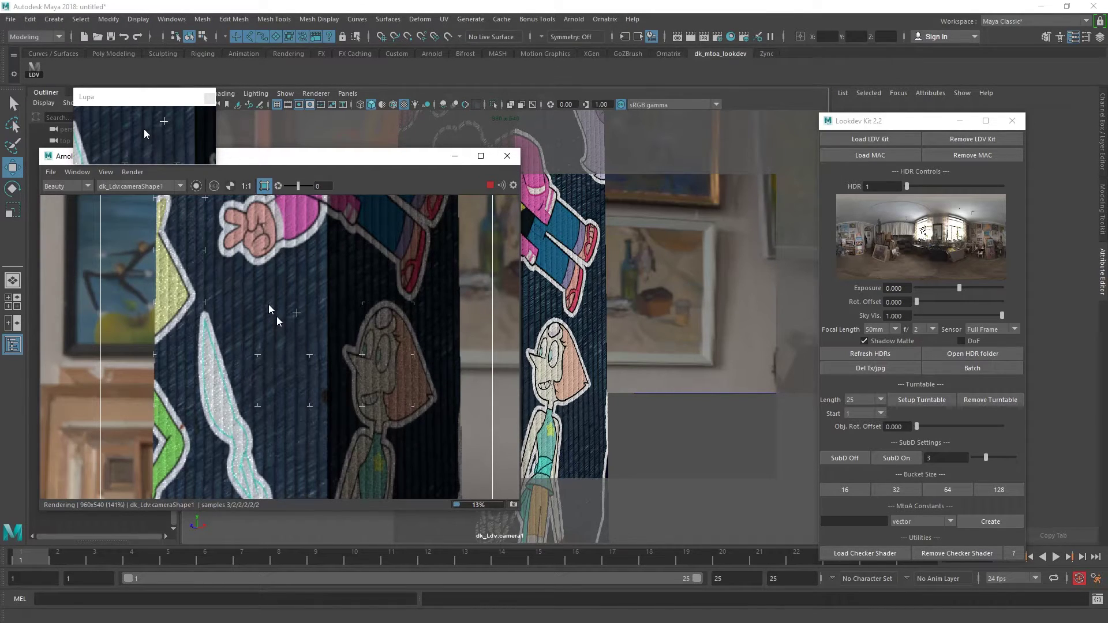
Enable Flip R Channel and Flip G Channel on bump2d1 via torres_pCube1's material.
click(580, 352)
click(973, 122)
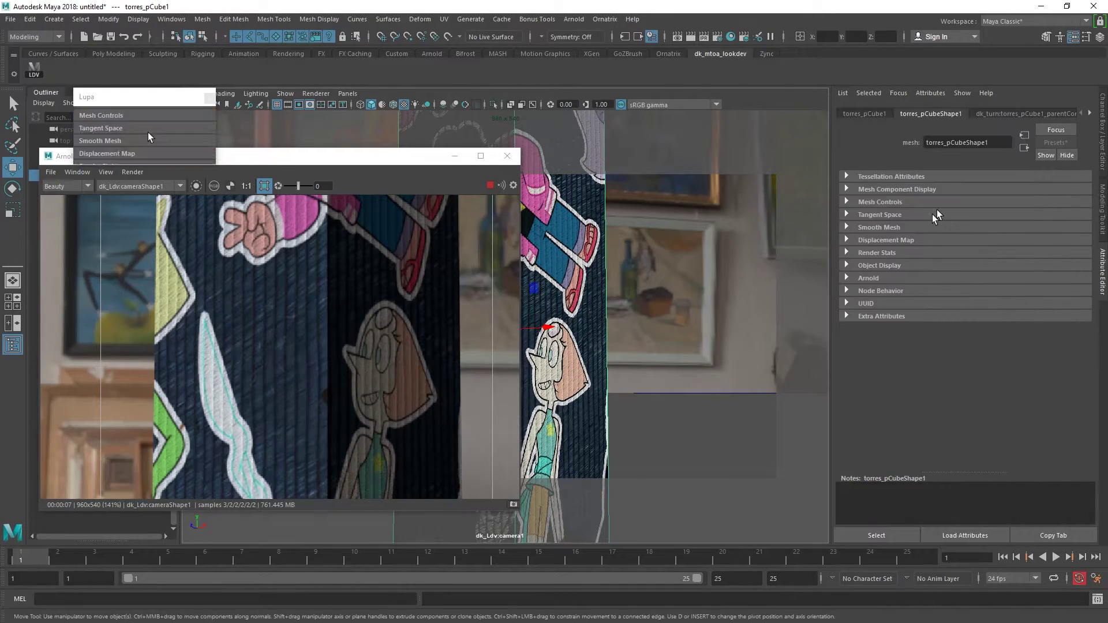
click(1024, 148)
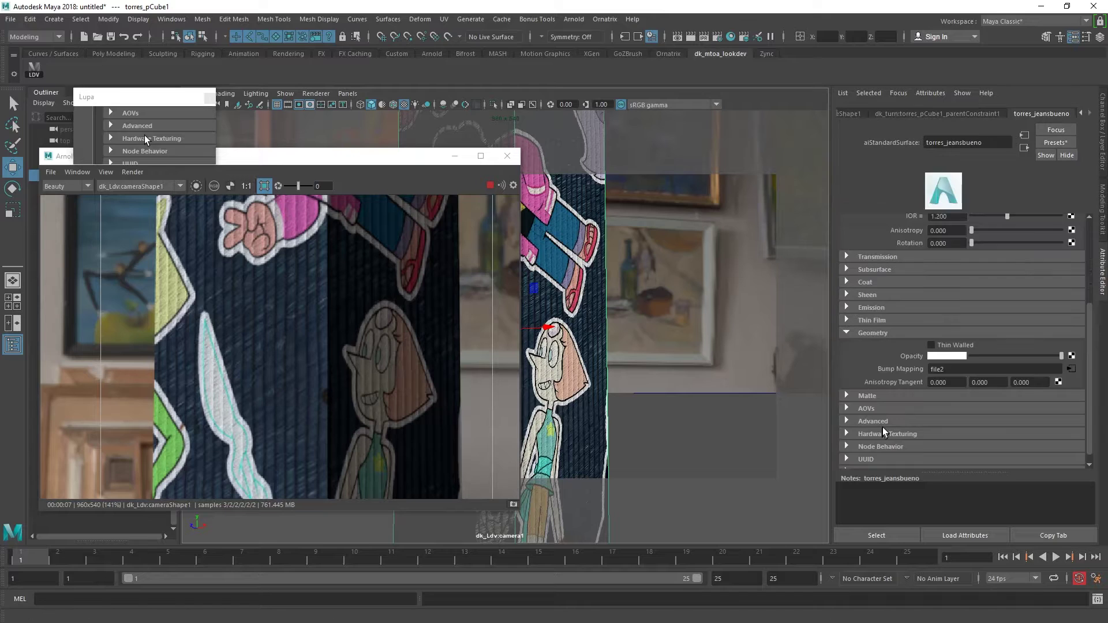
click(1072, 370)
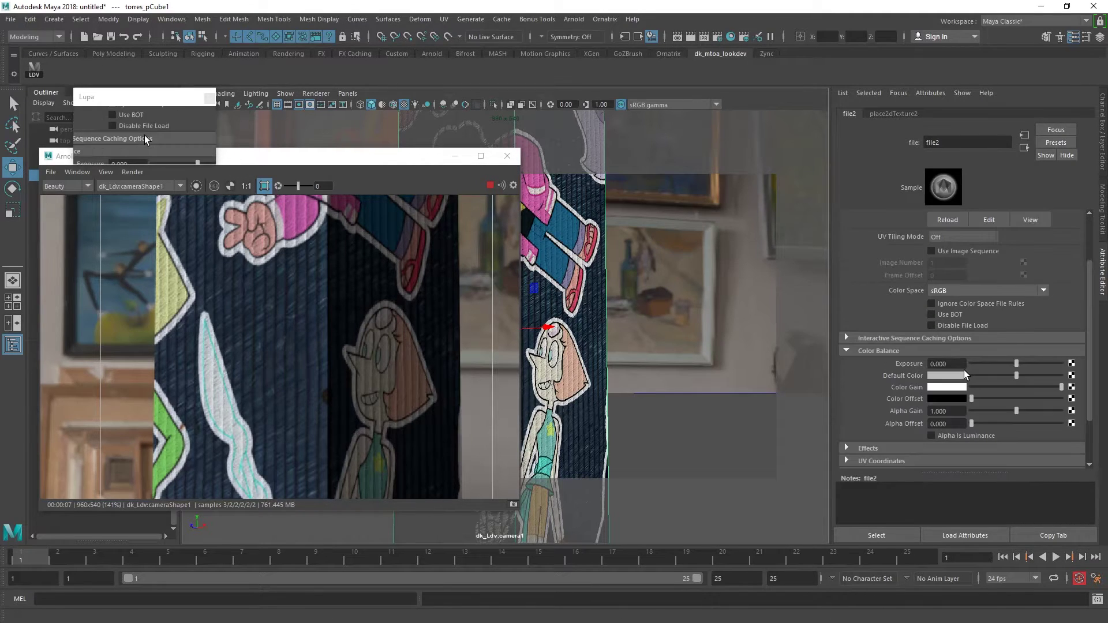
click(1025, 148)
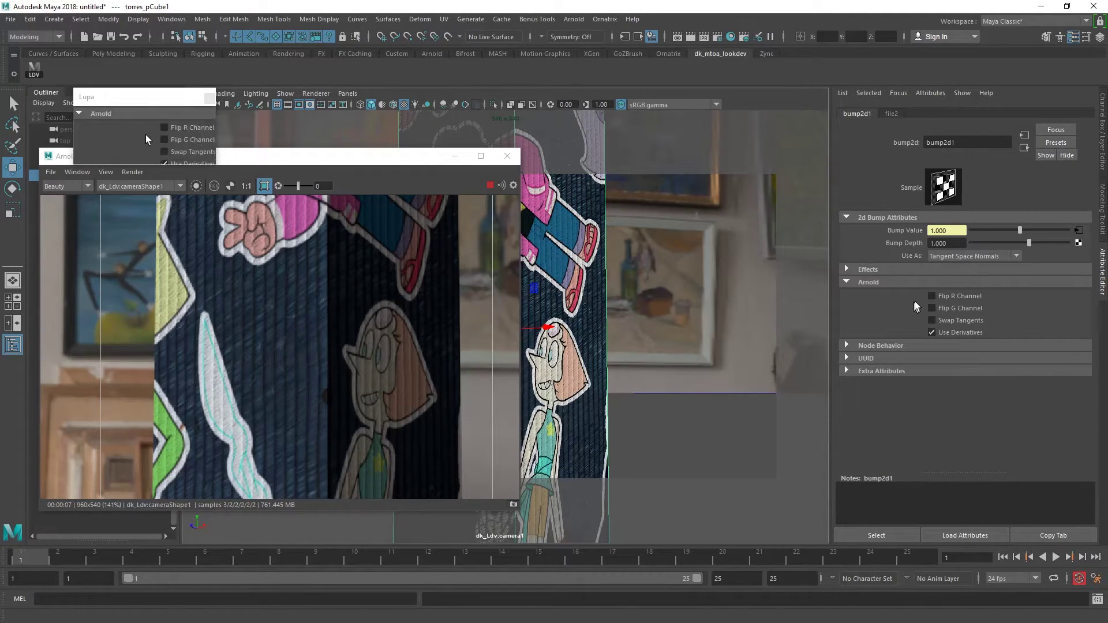
click(934, 296)
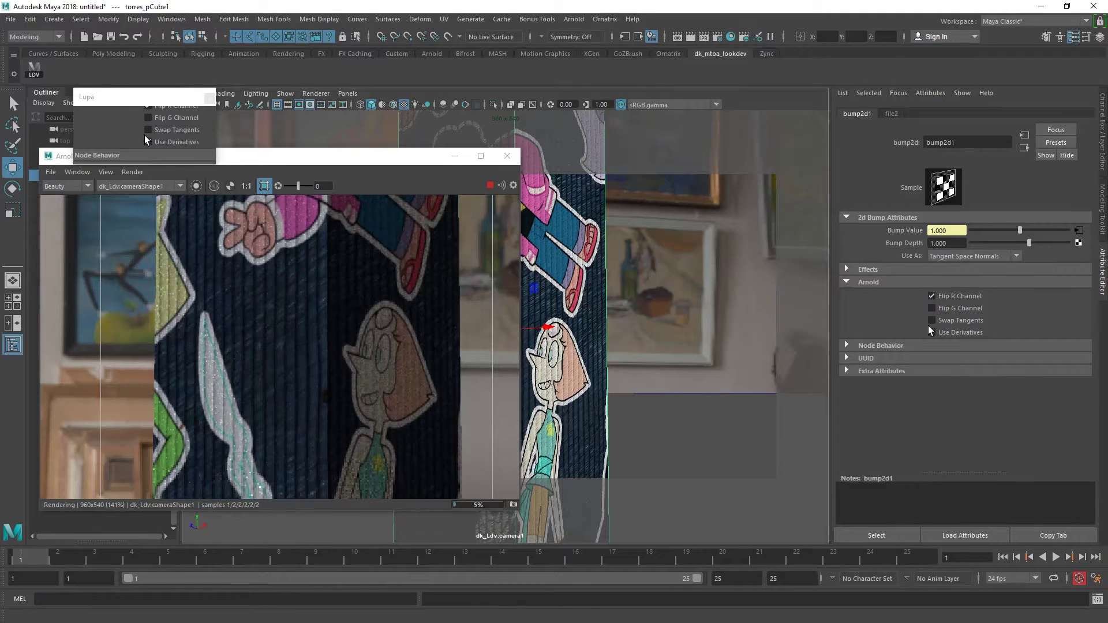
click(932, 309)
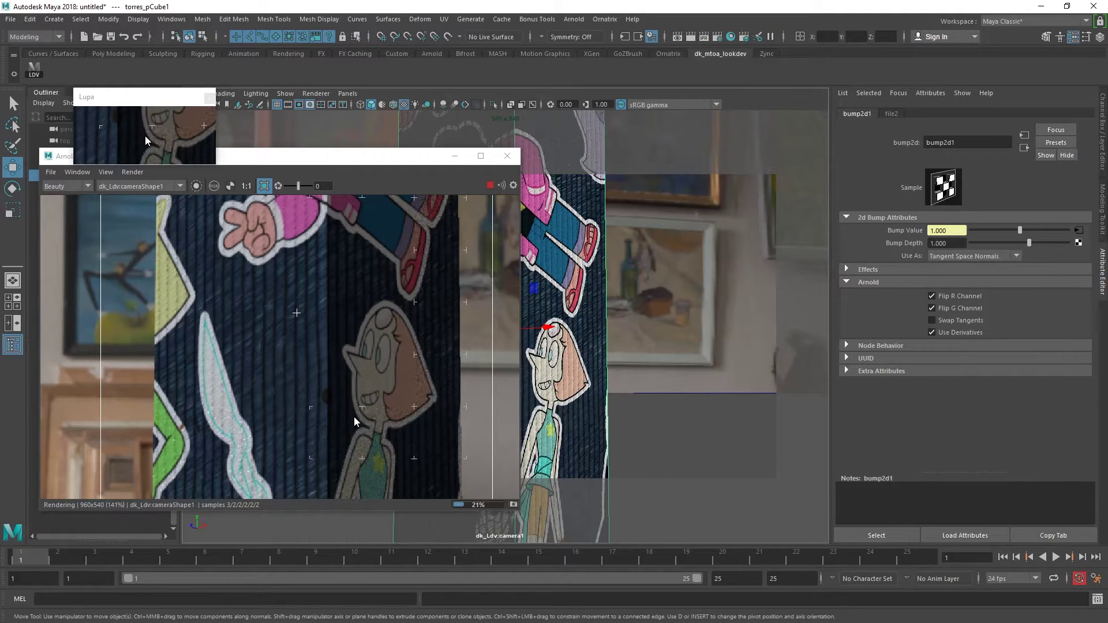
Frame the lookdev camera on the green character sticker and re-render the flipped-bump column.
middle_drag(355, 417, 404, 471)
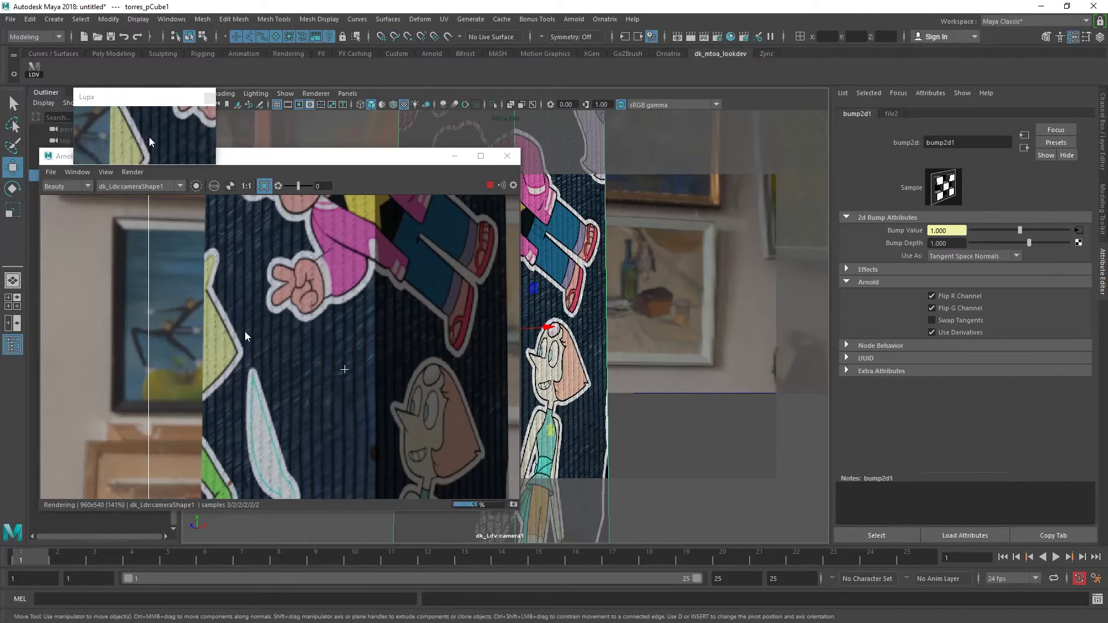
alt+drag(766, 366, 799, 256)
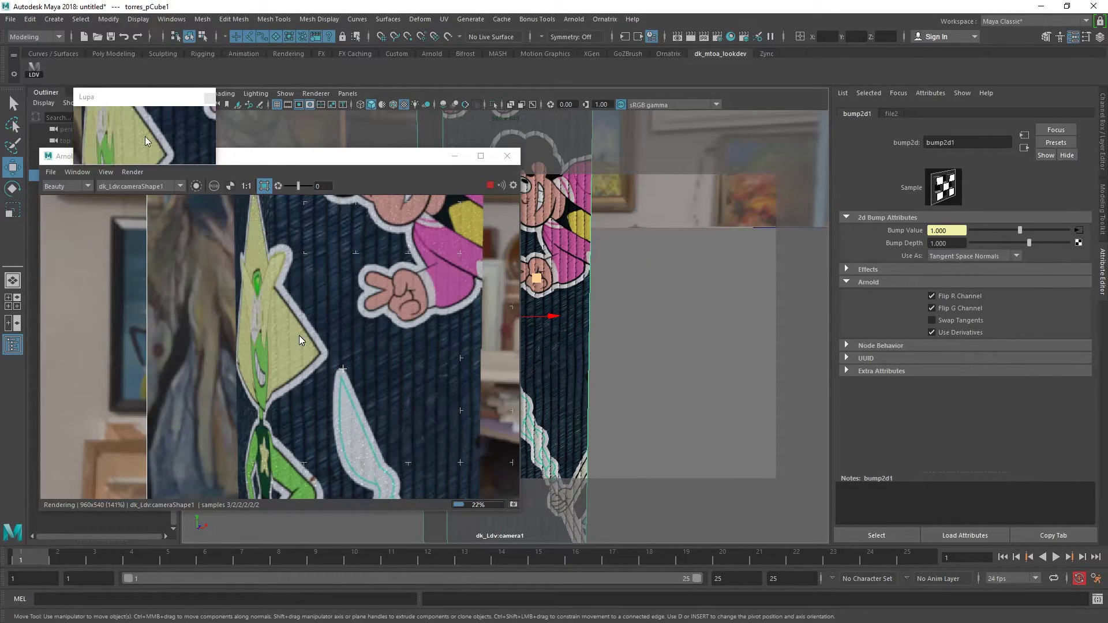
alt+drag(652, 300, 698, 304)
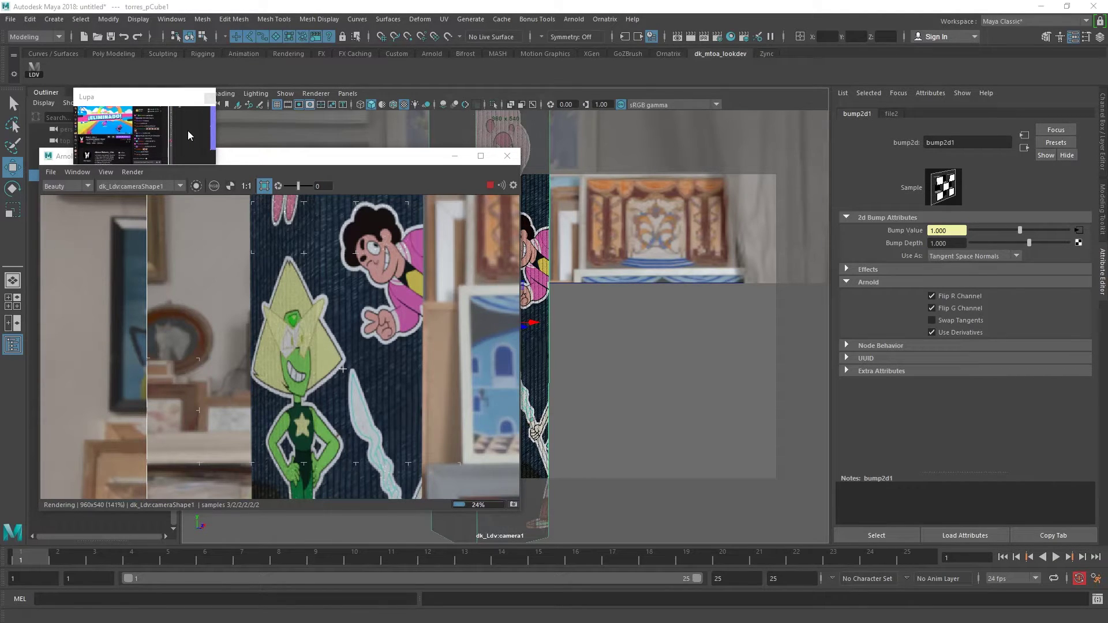
drag(380, 163, 839, 174)
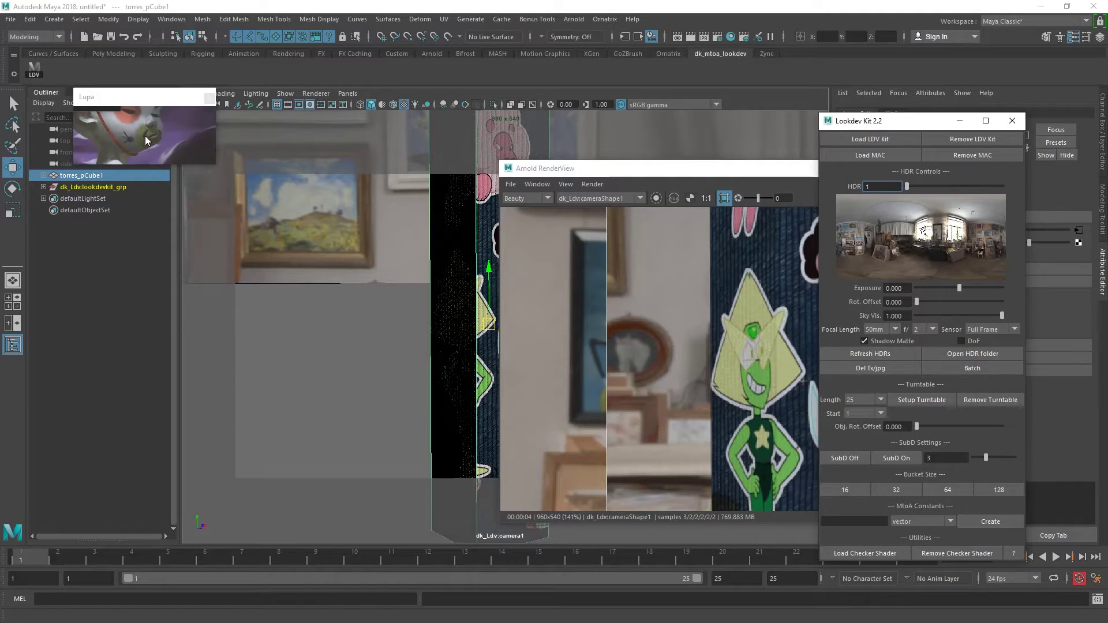
Move the HDR slider from 1 through 4 to 7, the dark studio with lamps.
drag(899, 120, 424, 120)
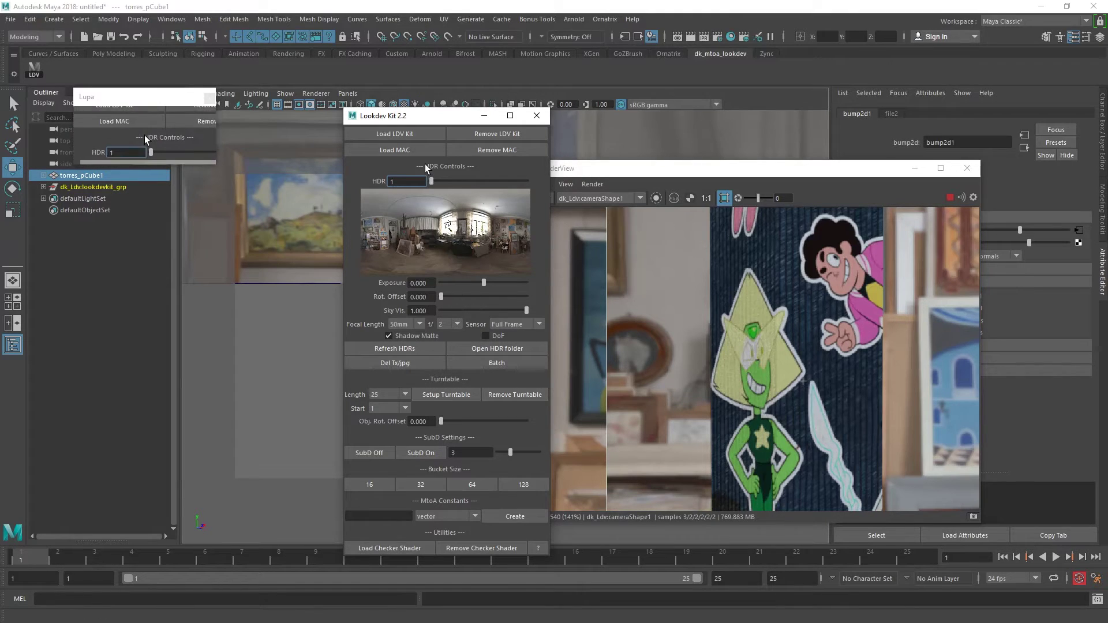
drag(433, 181, 442, 182)
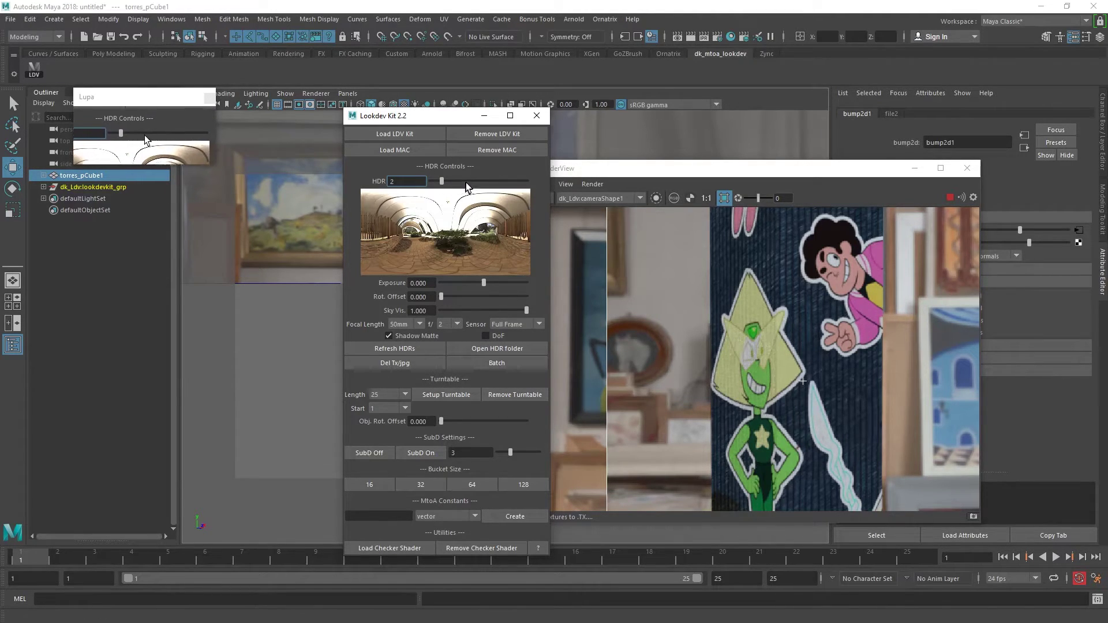
click(468, 183)
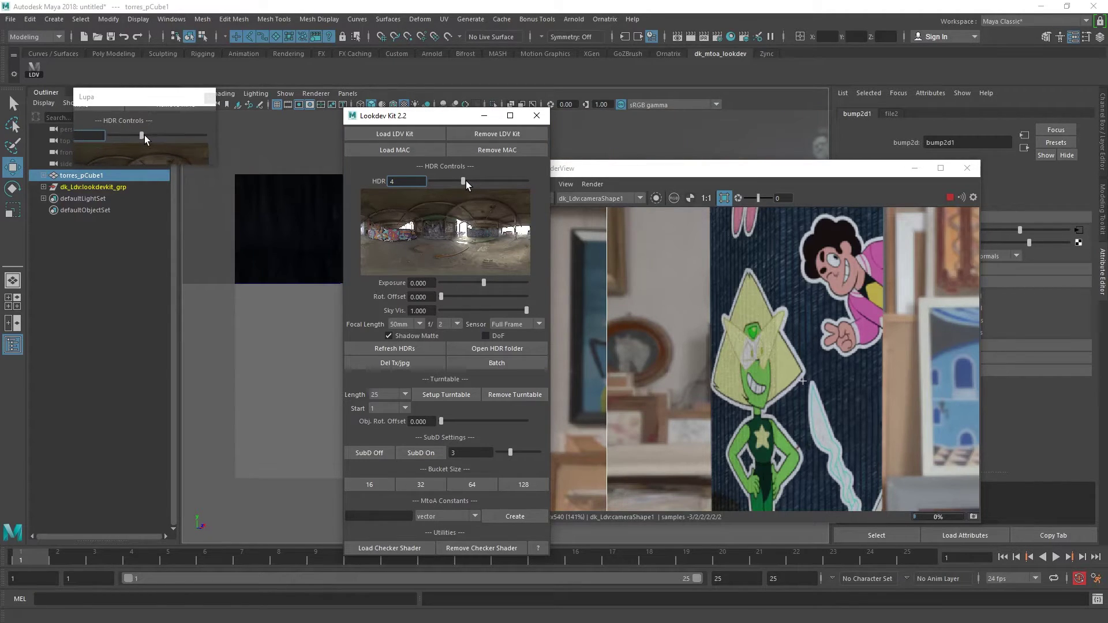
drag(464, 181, 496, 182)
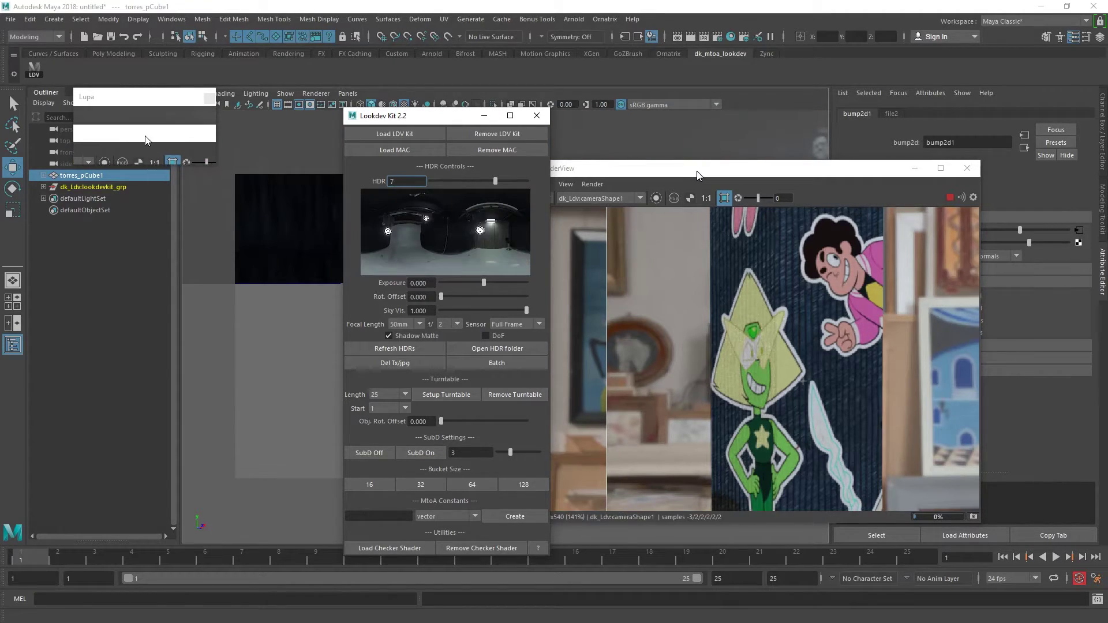
drag(421, 116, 338, 105)
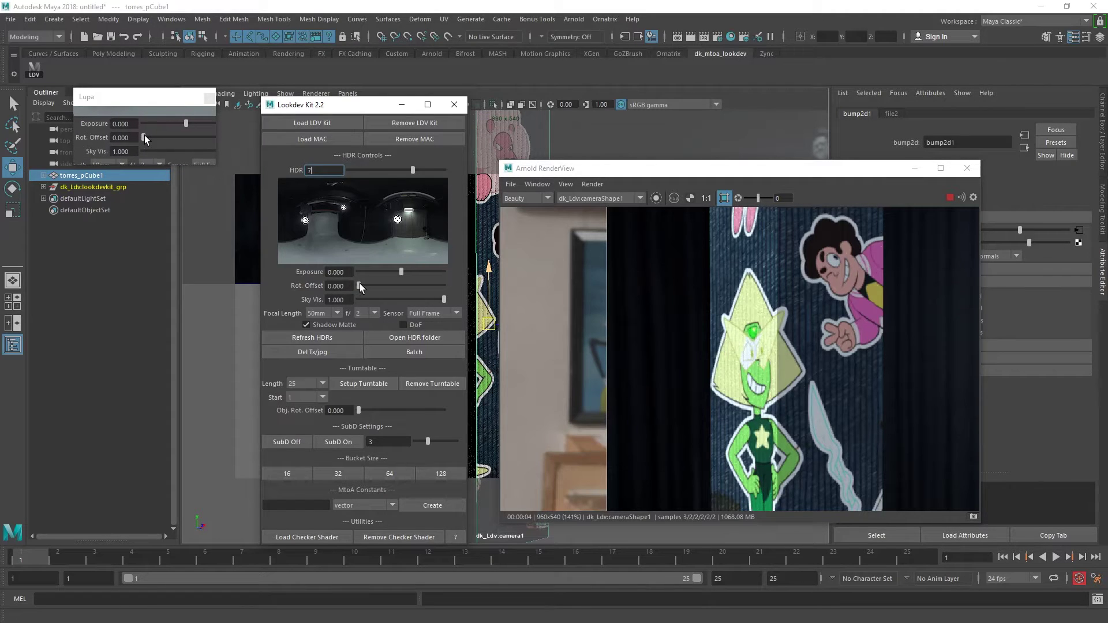
Set the HDR rotation offset to 86.301, then 115.890, checking the stickers in the render.
drag(359, 283, 378, 283)
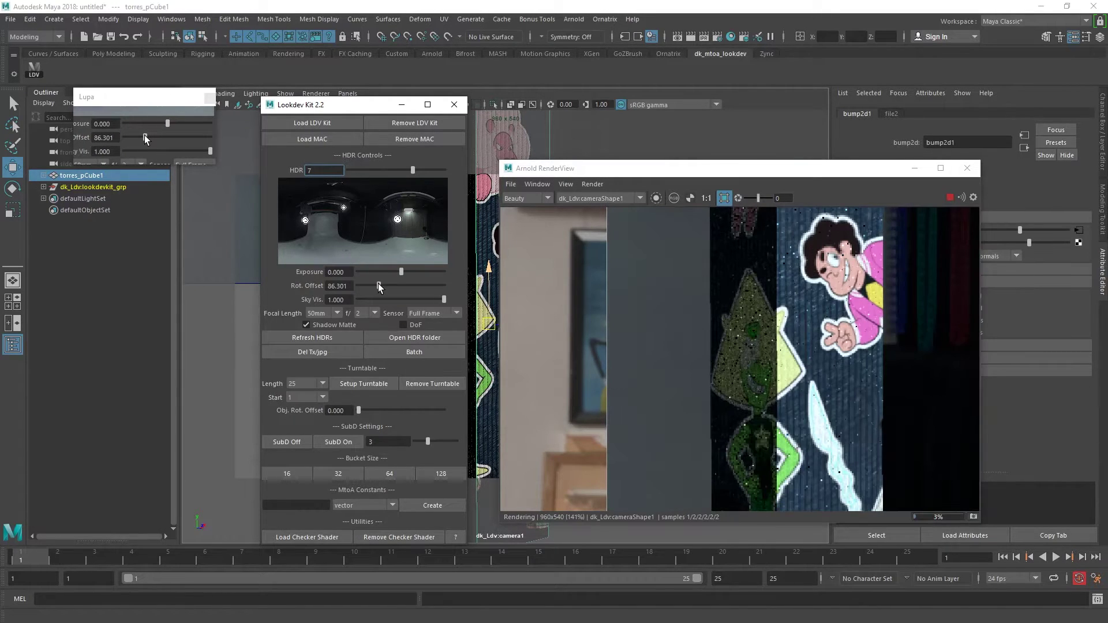
scroll(817, 348, up, 2)
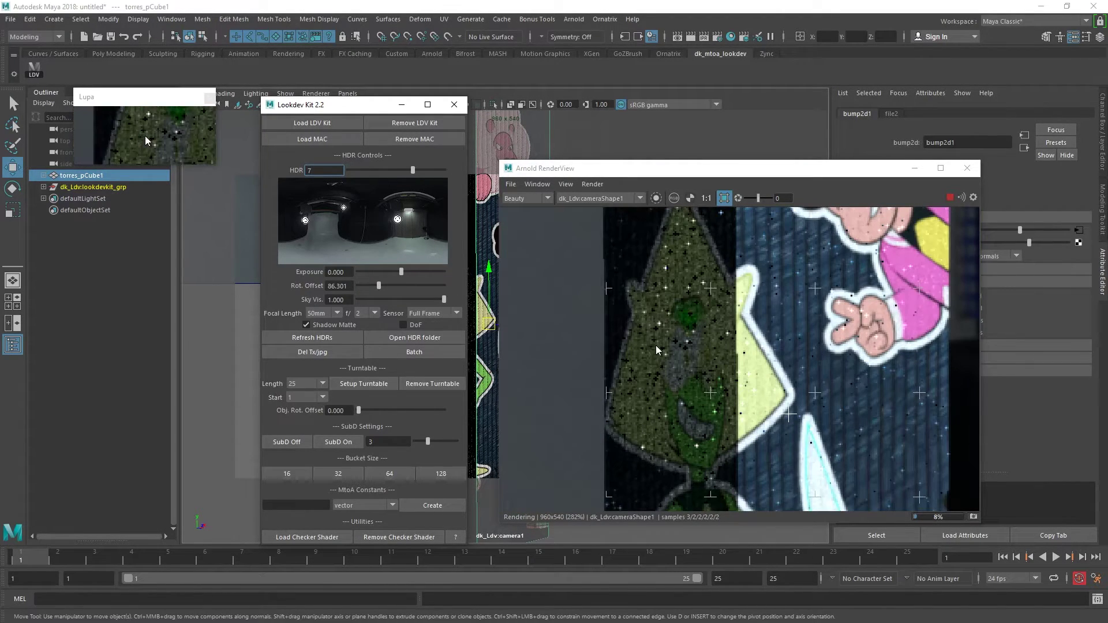
scroll(656, 346, down, 3)
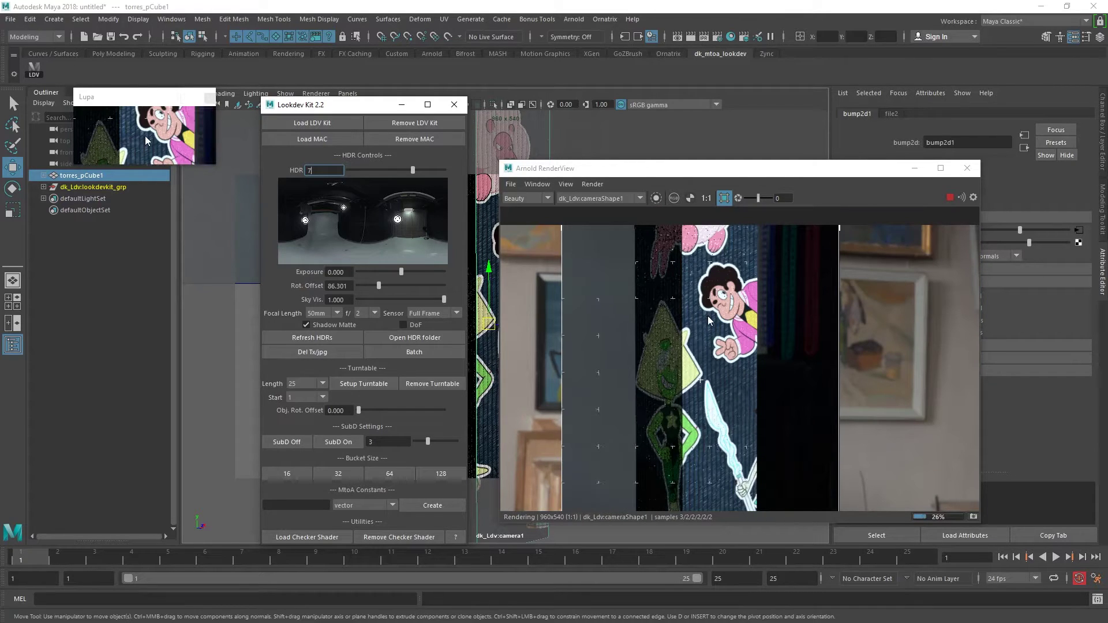
scroll(666, 390, up, 3)
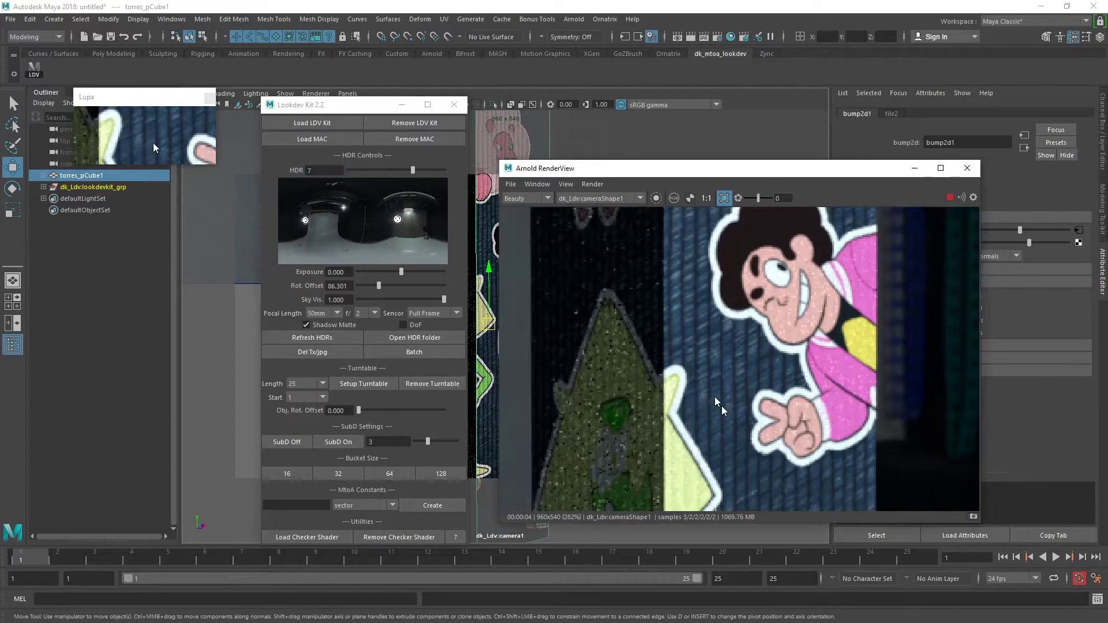
middle_drag(671, 379, 726, 421)
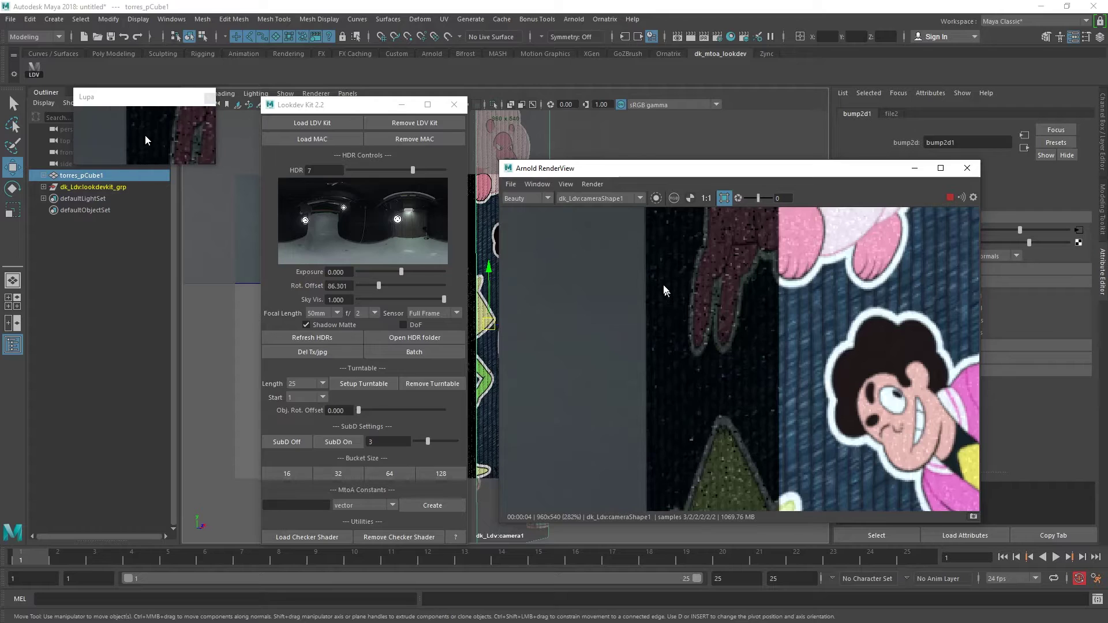
scroll(659, 355, down, 2)
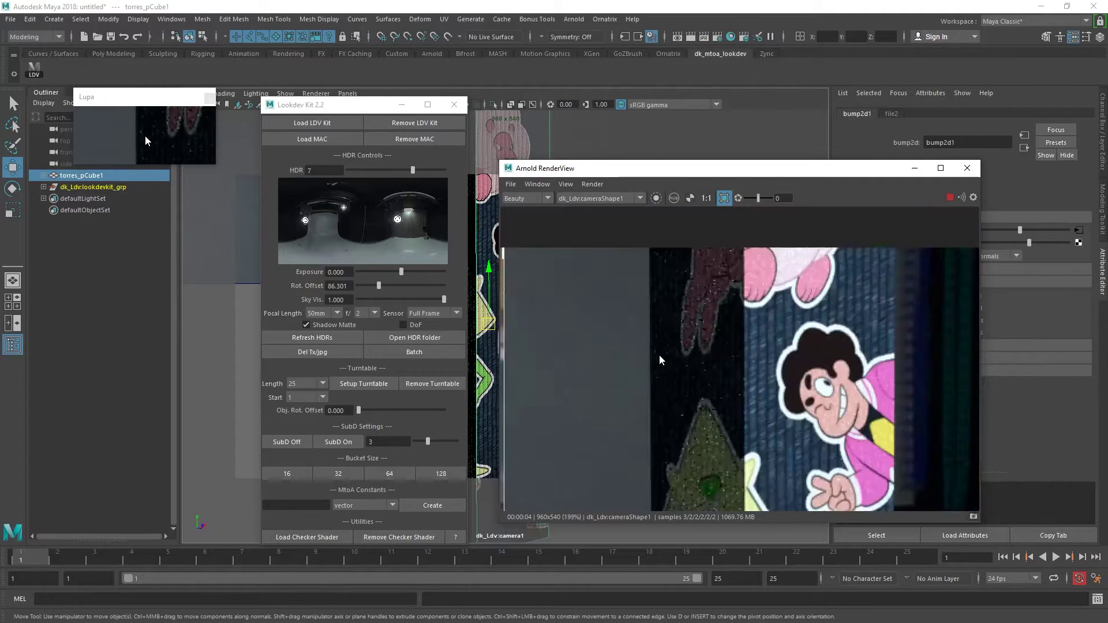
drag(379, 286, 386, 287)
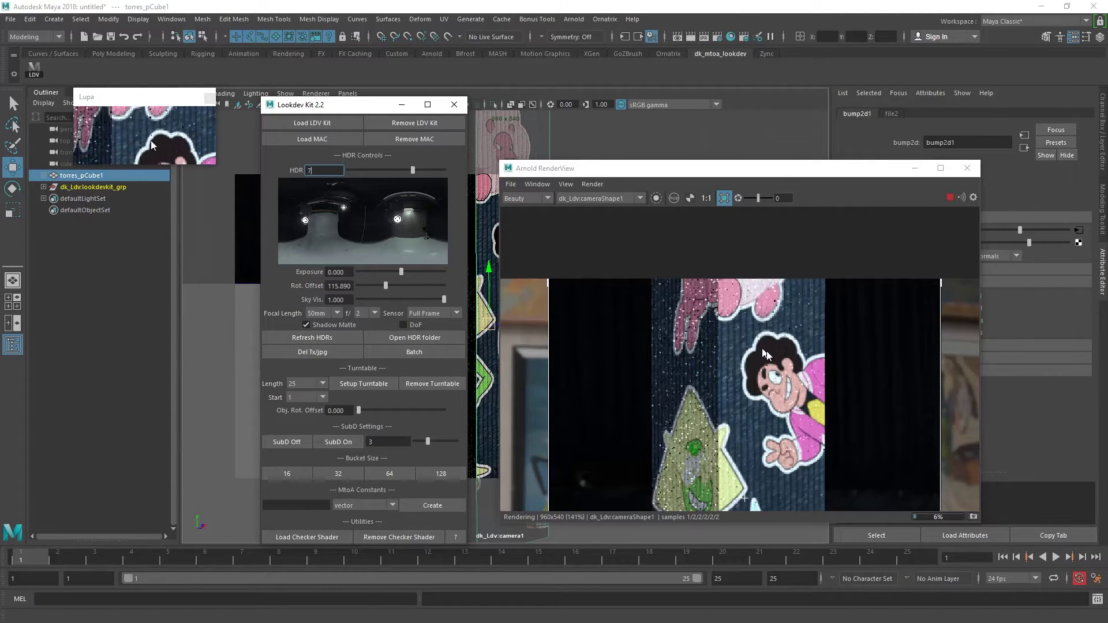
scroll(778, 354, down, 1)
scroll(778, 355, up, 1)
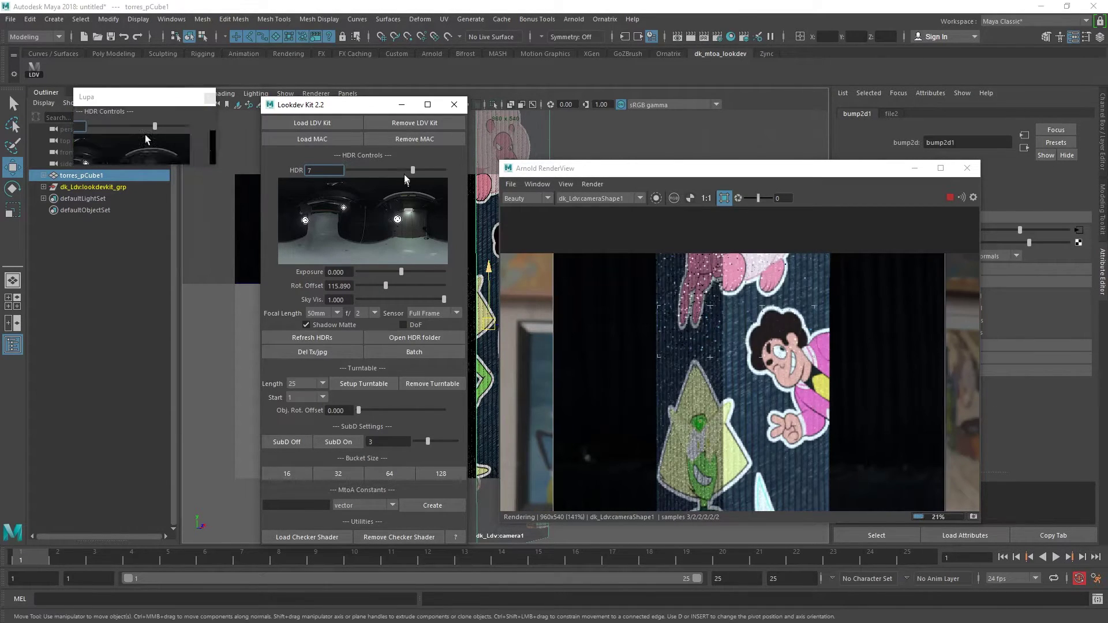
Set the HDR back to 4, the graffiti tunnel, and view the render at 1:1.
drag(404, 174, 381, 172)
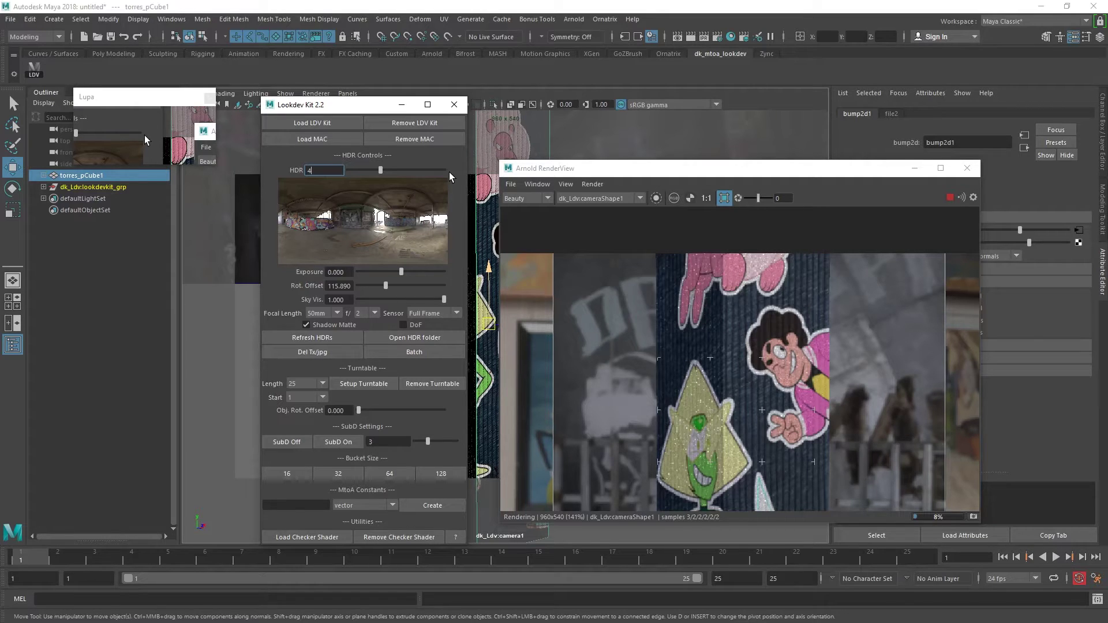
scroll(742, 379, up, 1)
scroll(722, 347, down, 3)
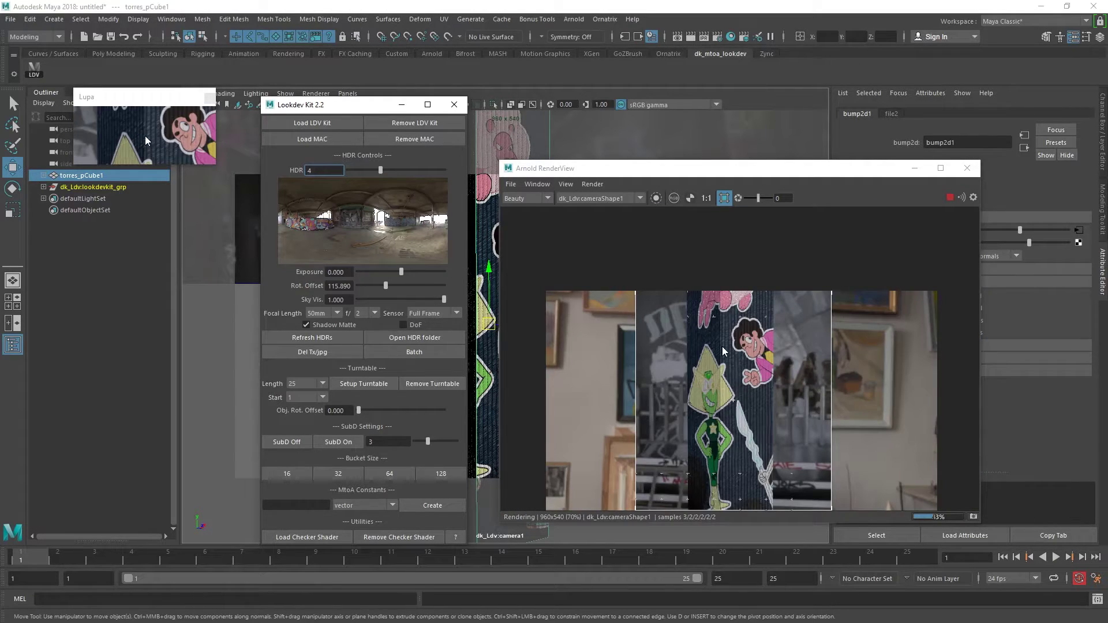
scroll(722, 347, down, 2)
key(h)
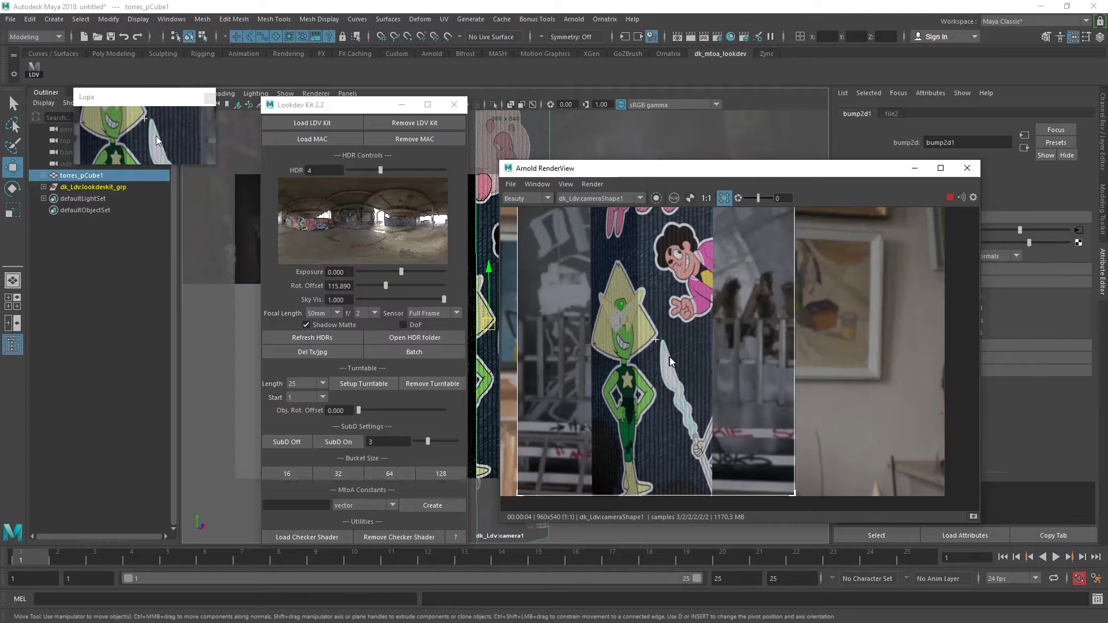
middle_drag(774, 339, 793, 334)
scroll(670, 417, down, 1)
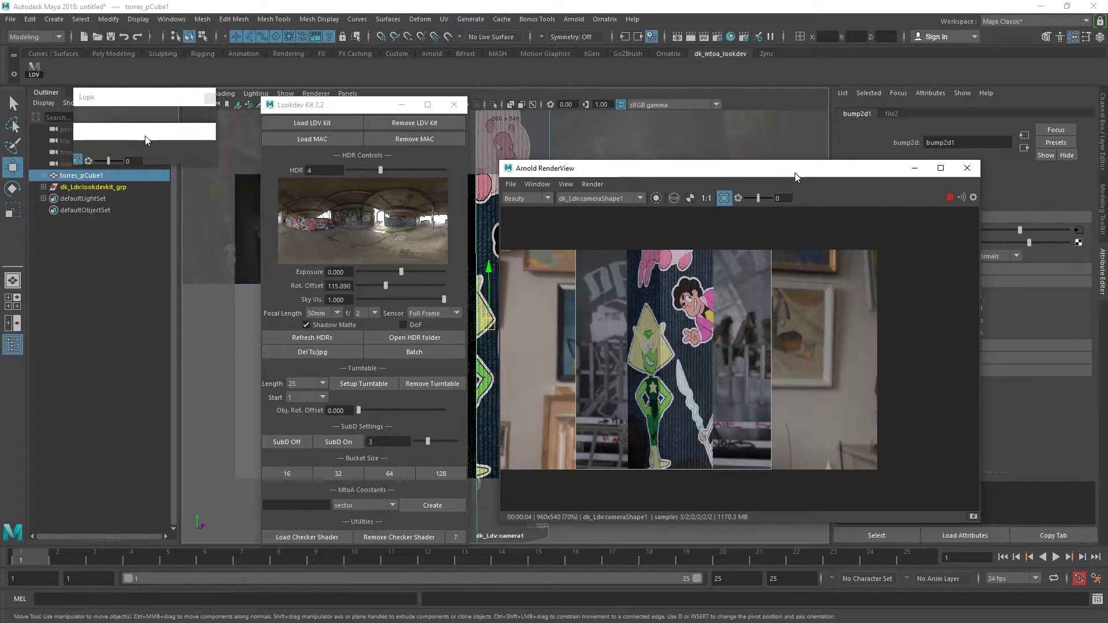
drag(795, 172, 581, 98)
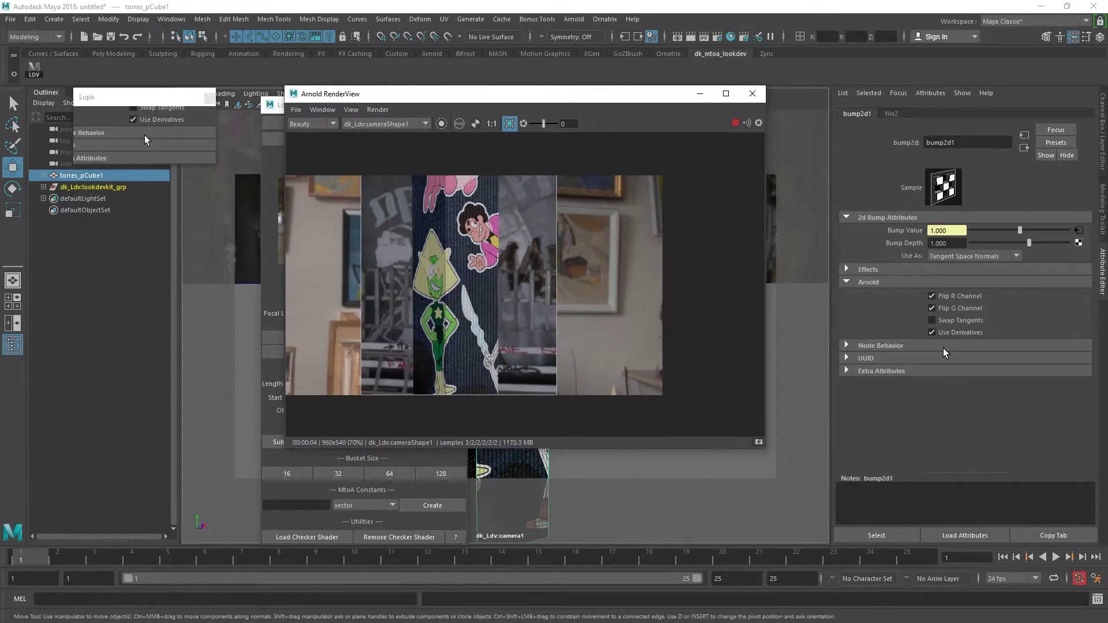
Break the bump mapping connection on torres_jeansbueno, then undo to keep the file2 bump.
click(520, 335)
click(948, 114)
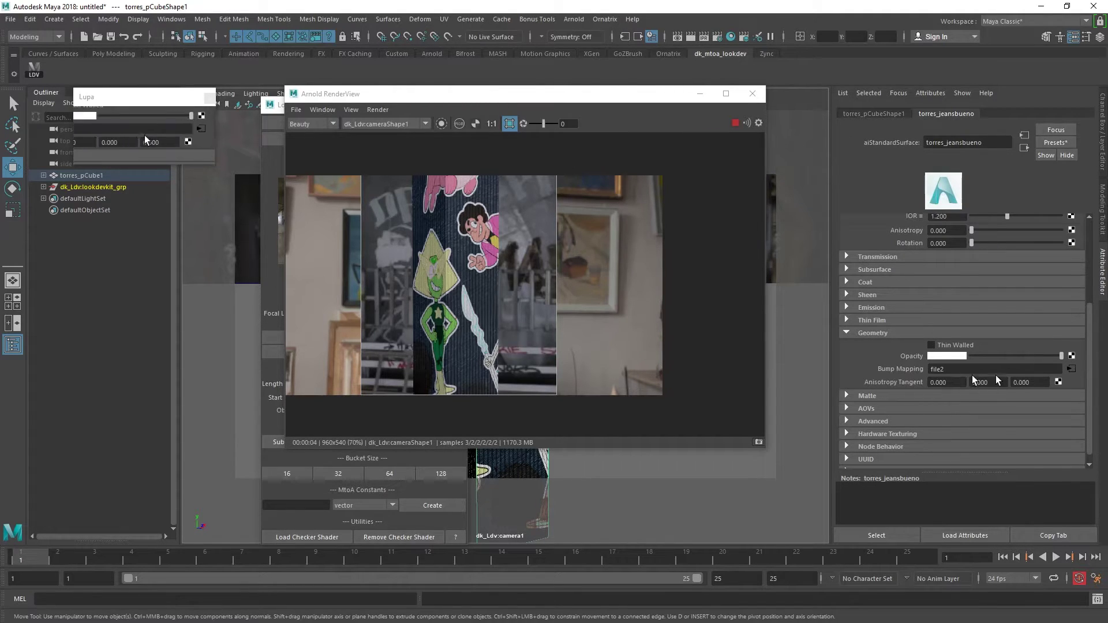
right_click(912, 372)
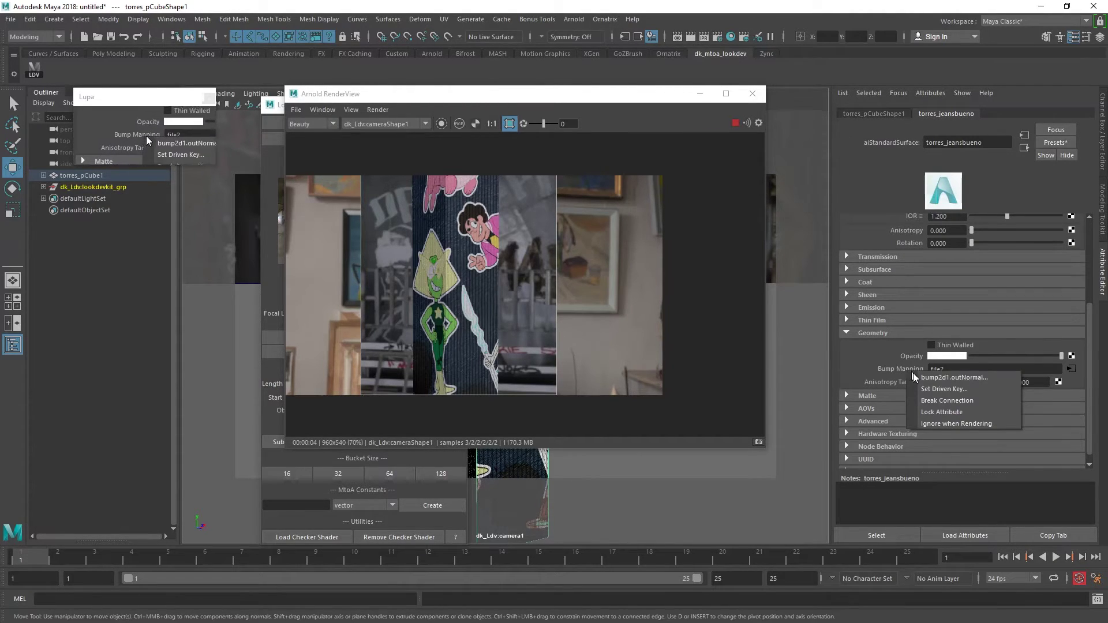
click(932, 401)
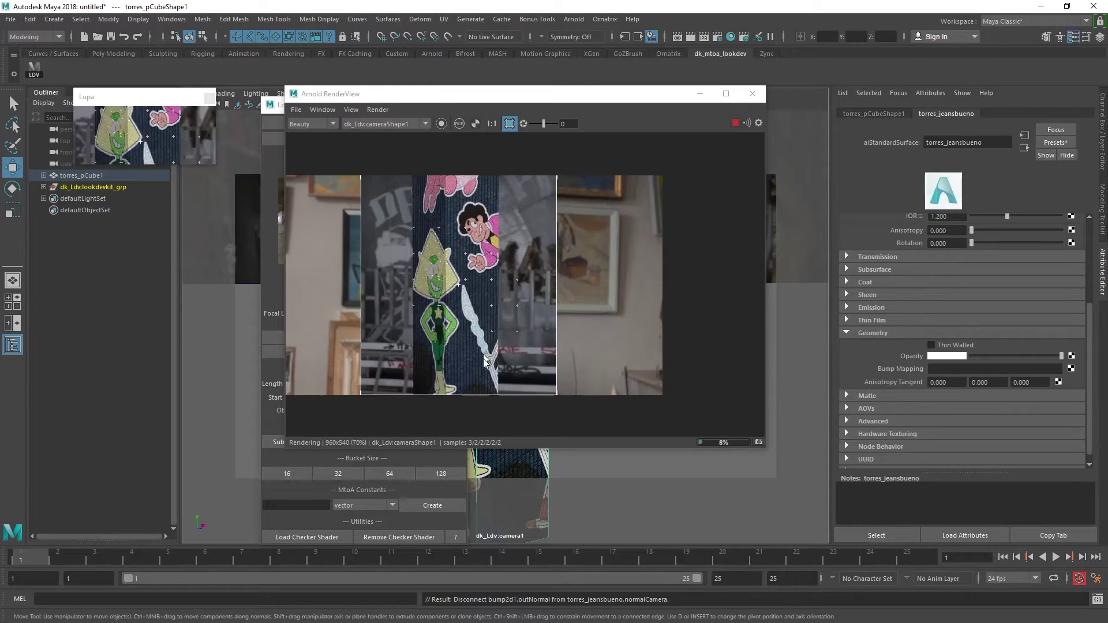
scroll(483, 337, up, 1)
scroll(484, 338, up, 1)
key(ctrl+z)
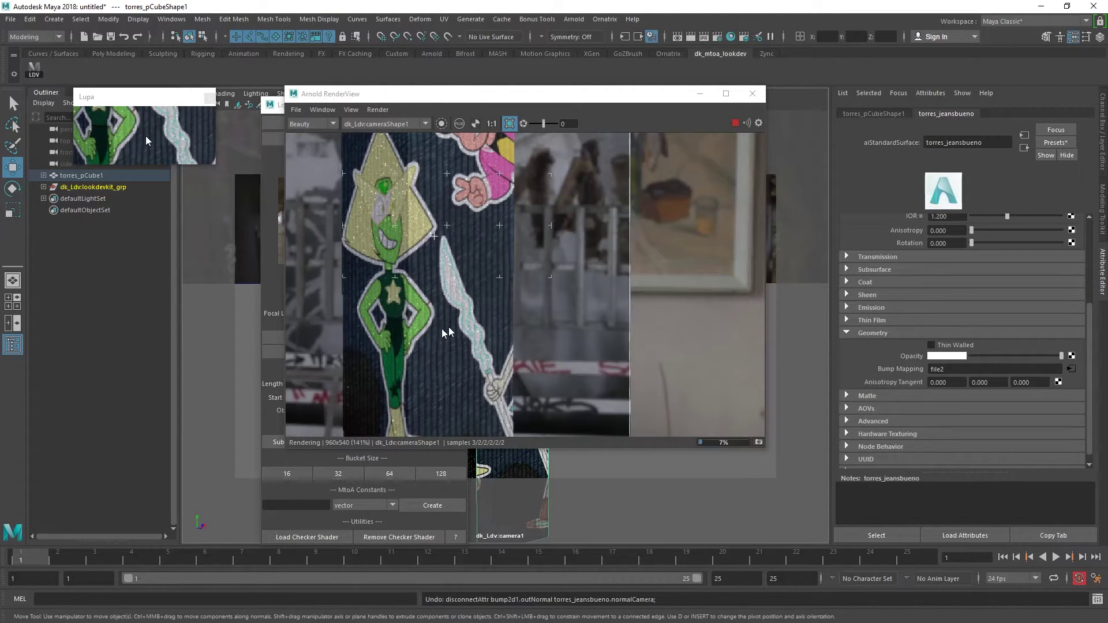
Move the camera closer on the green gem sticker and maximize the Arnold RenderView.
scroll(448, 333, down, 2)
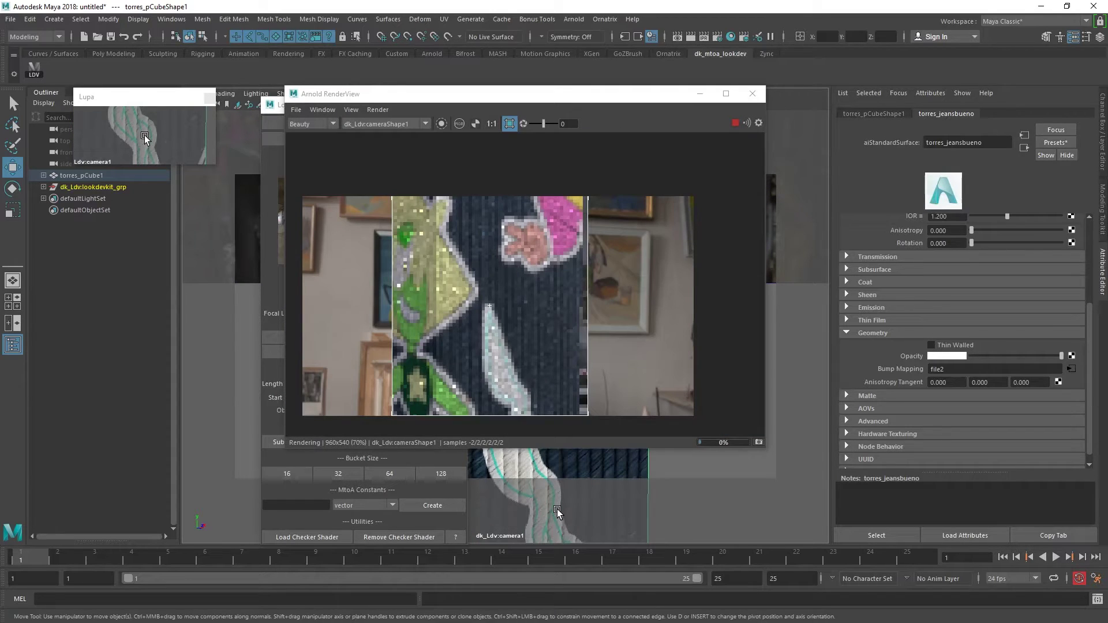
drag(557, 511, 597, 487)
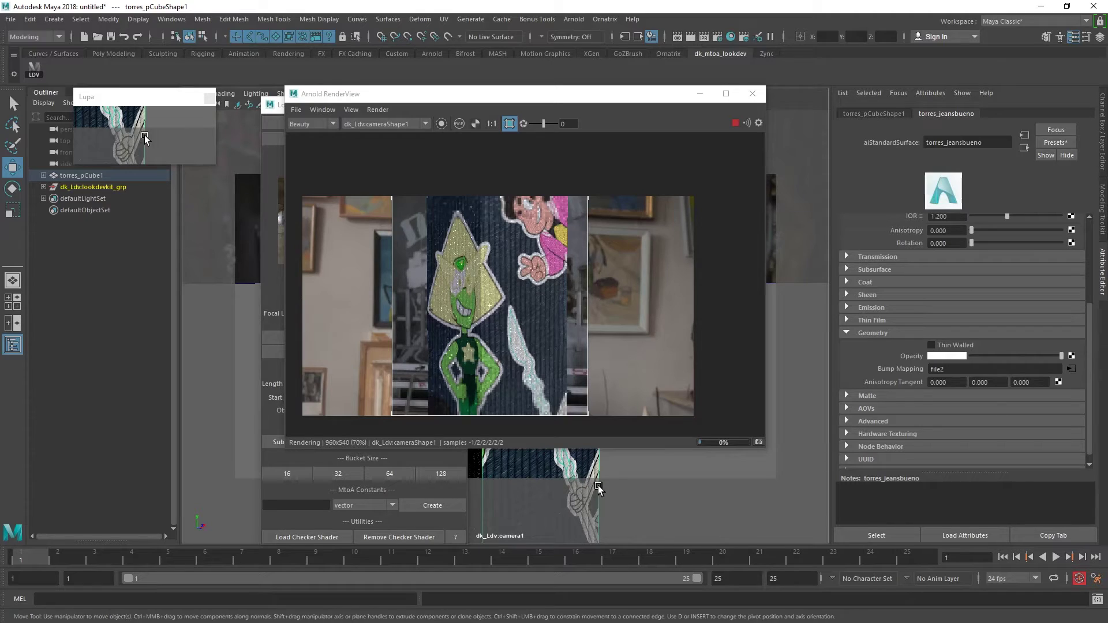
key(super+Up)
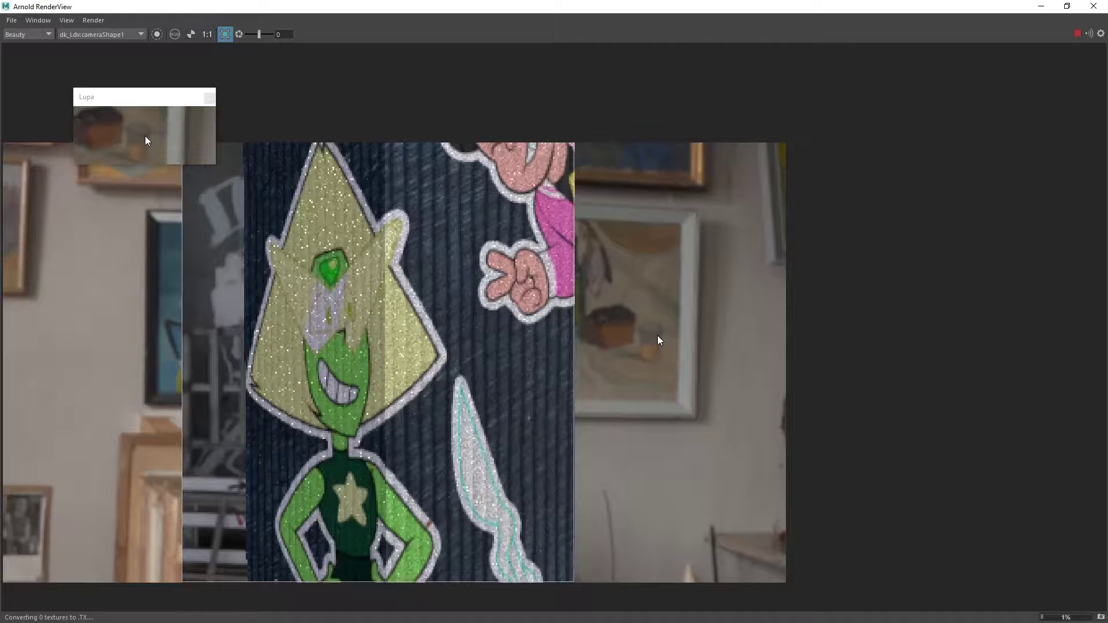
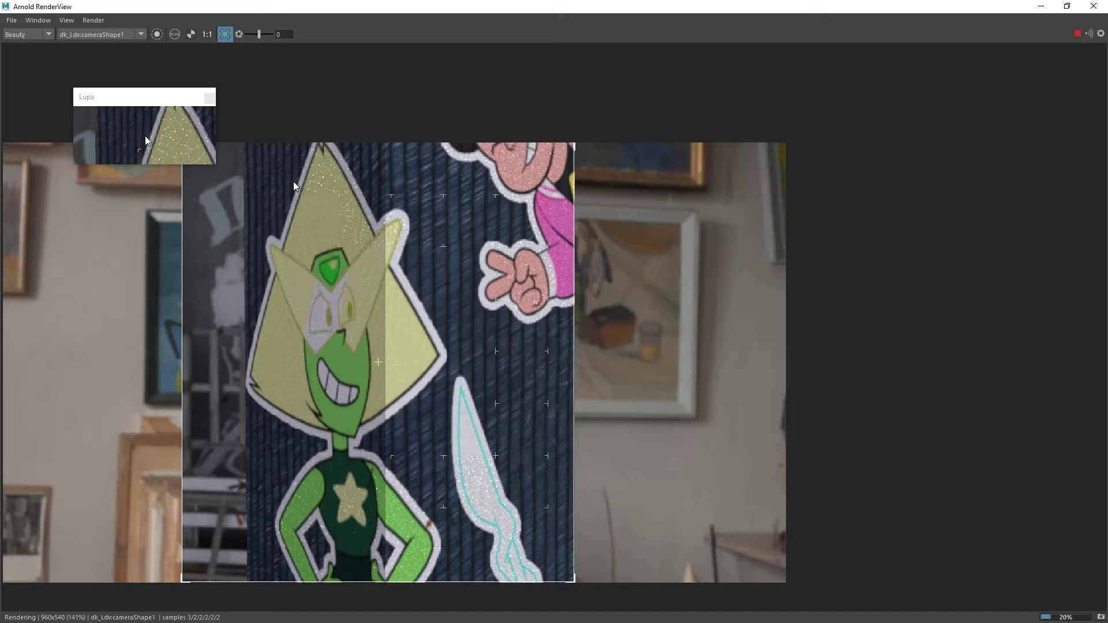
Back in the textured tower scene, remove the Lookdev Kit using the dk_mtoa_lookdev shelf.
key(alt+Tab)
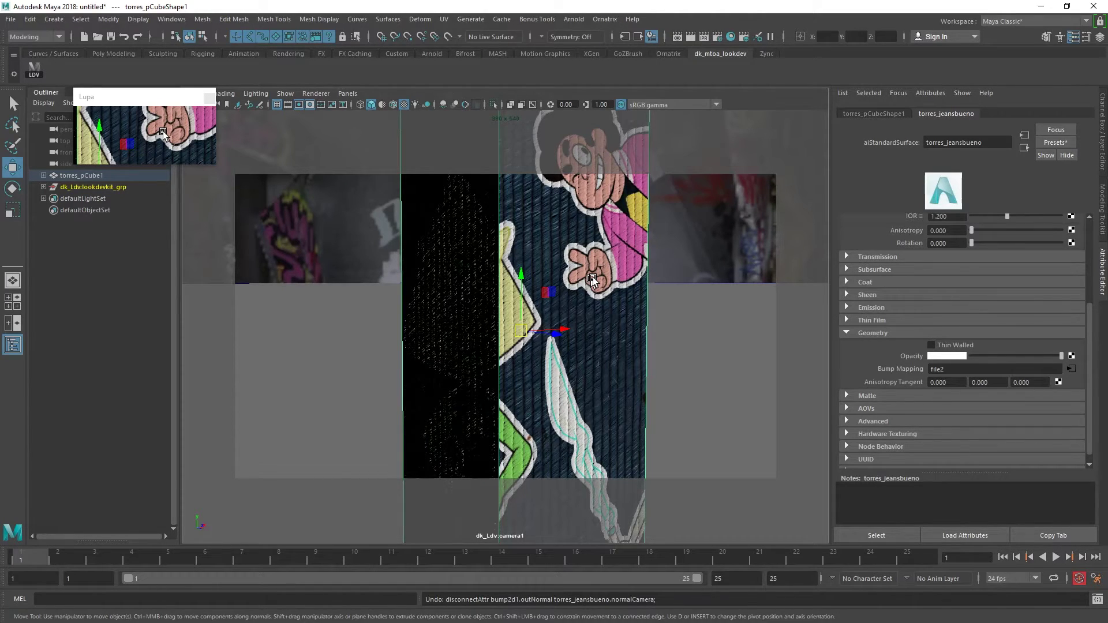
alt+drag(594, 277, 421, 283)
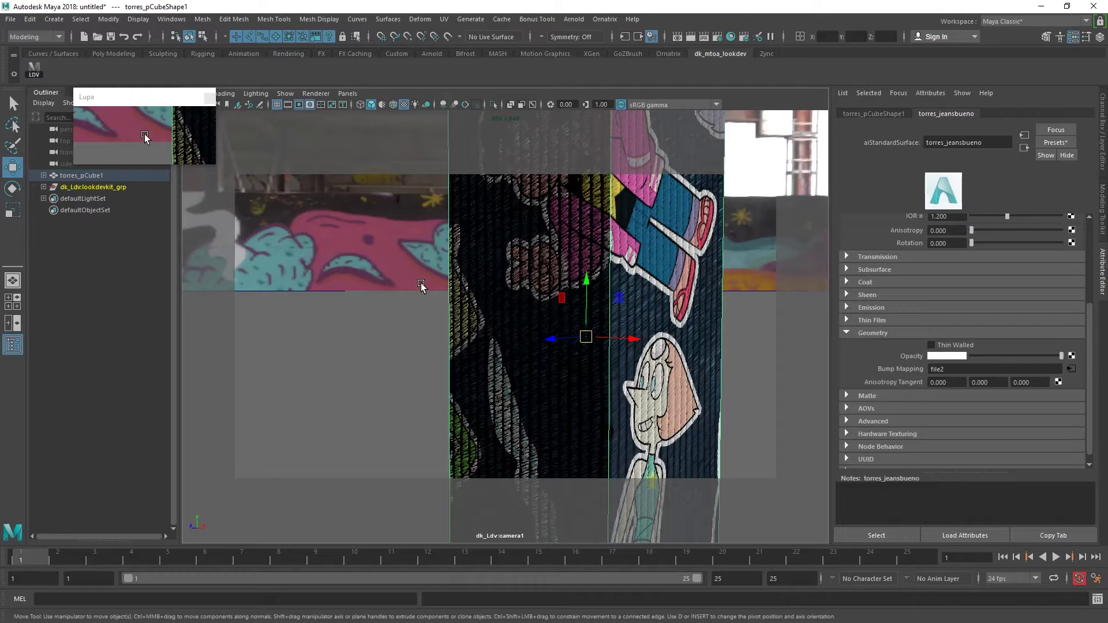
key(f)
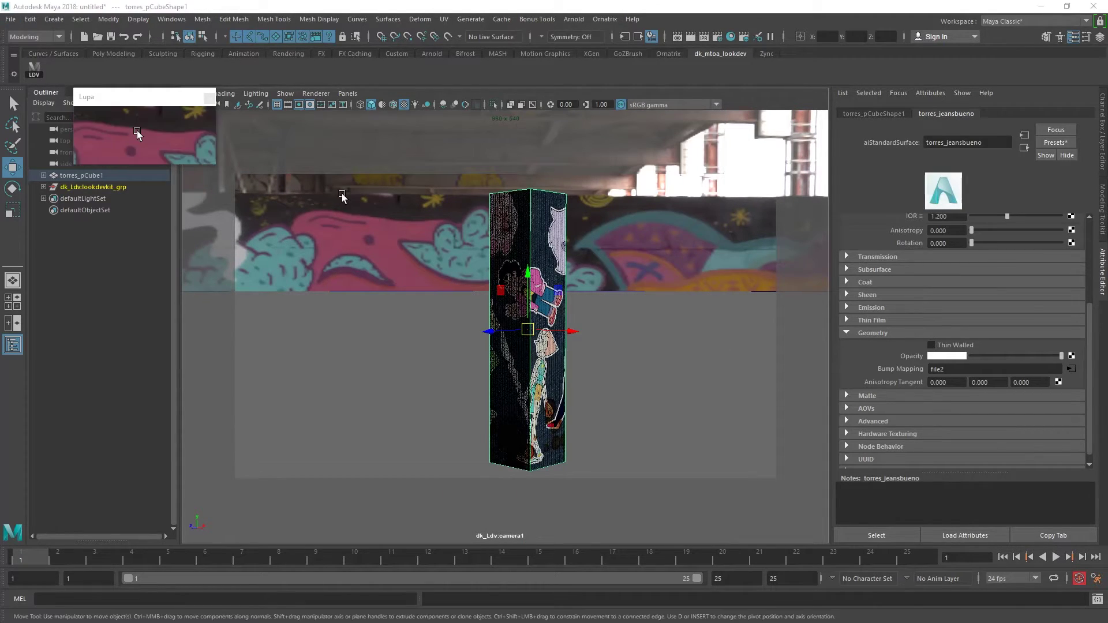
click(149, 142)
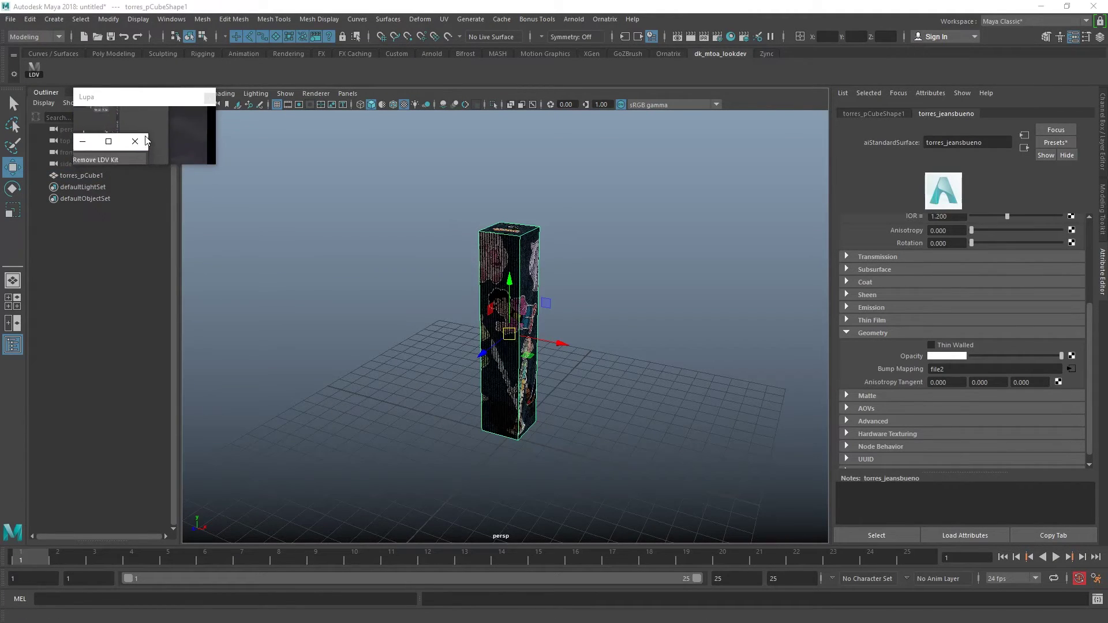
Deselect the tower and switch the viewport to textured shaded display (5, then 6).
click(594, 300)
scroll(594, 282, up, 5)
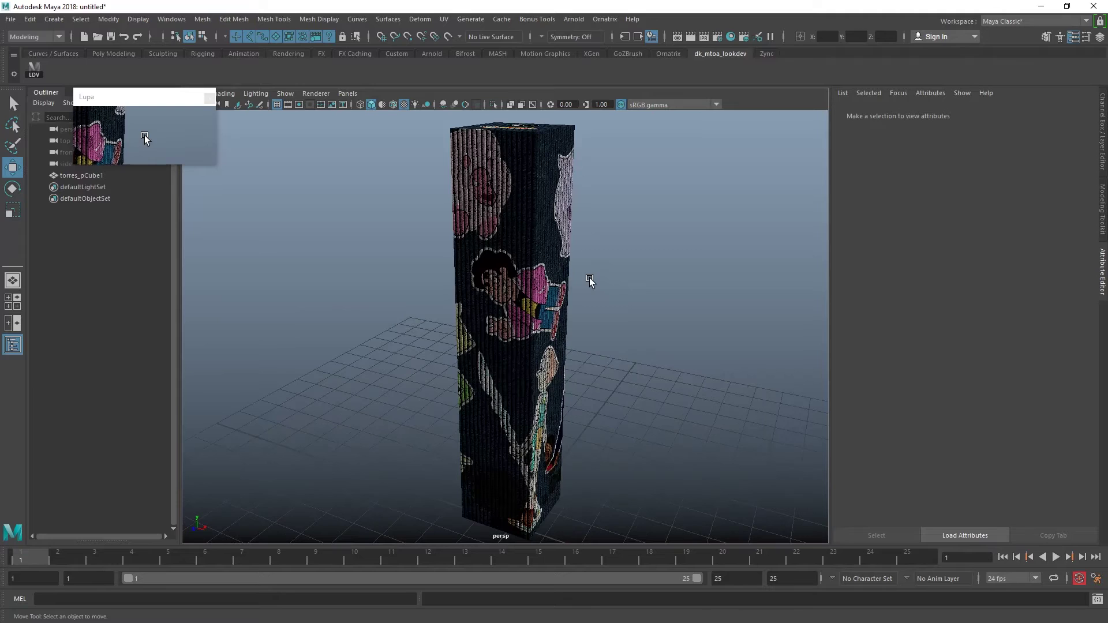
mouse_move(588, 270)
alt+mouse_down()
mouse_move(607, 257)
mouse_move(639, 261)
alt+mouse_up()
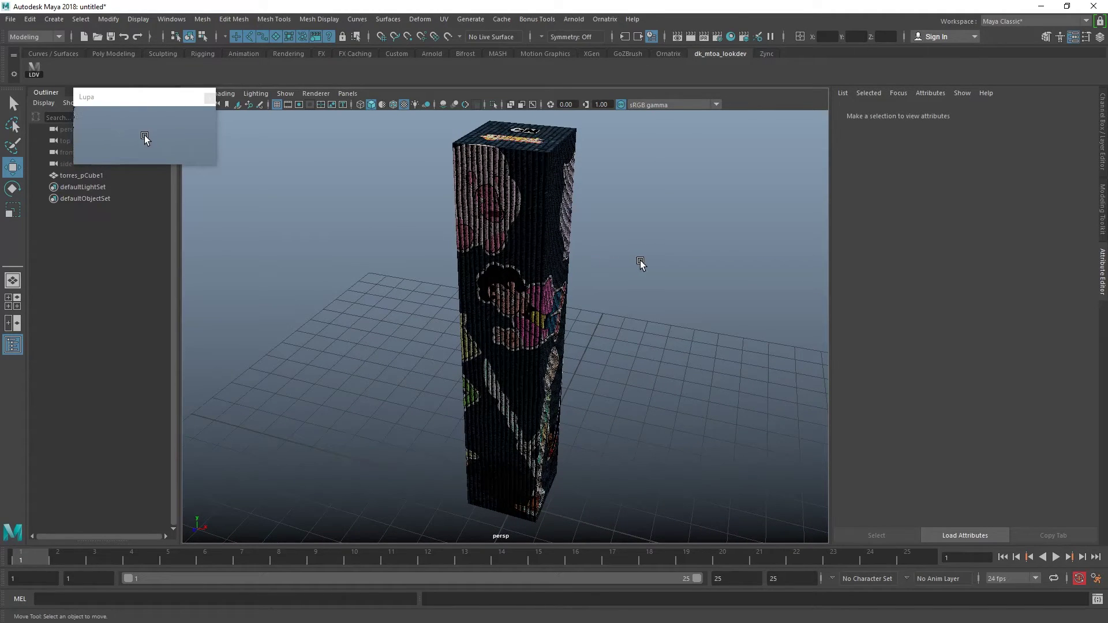
key(5)
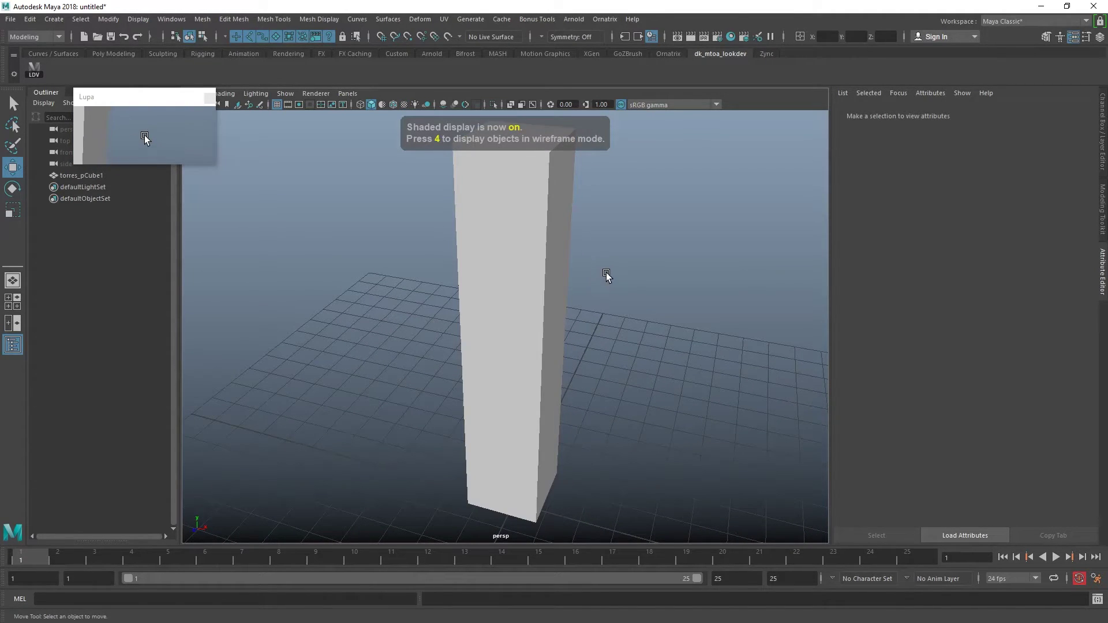
key(6)
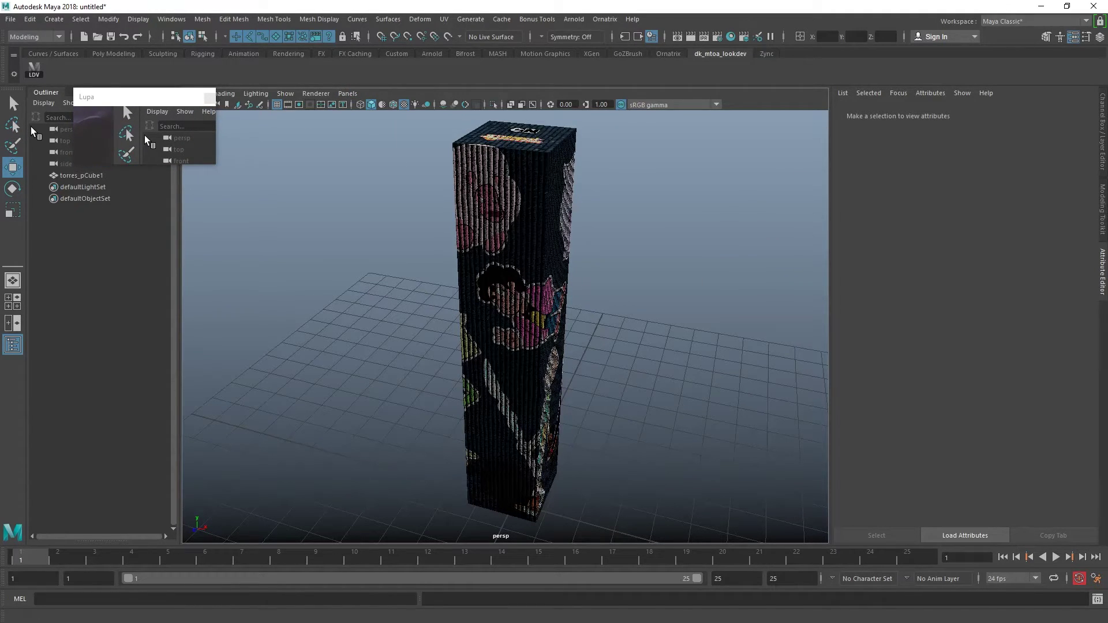
scroll(448, 240, down, 3)
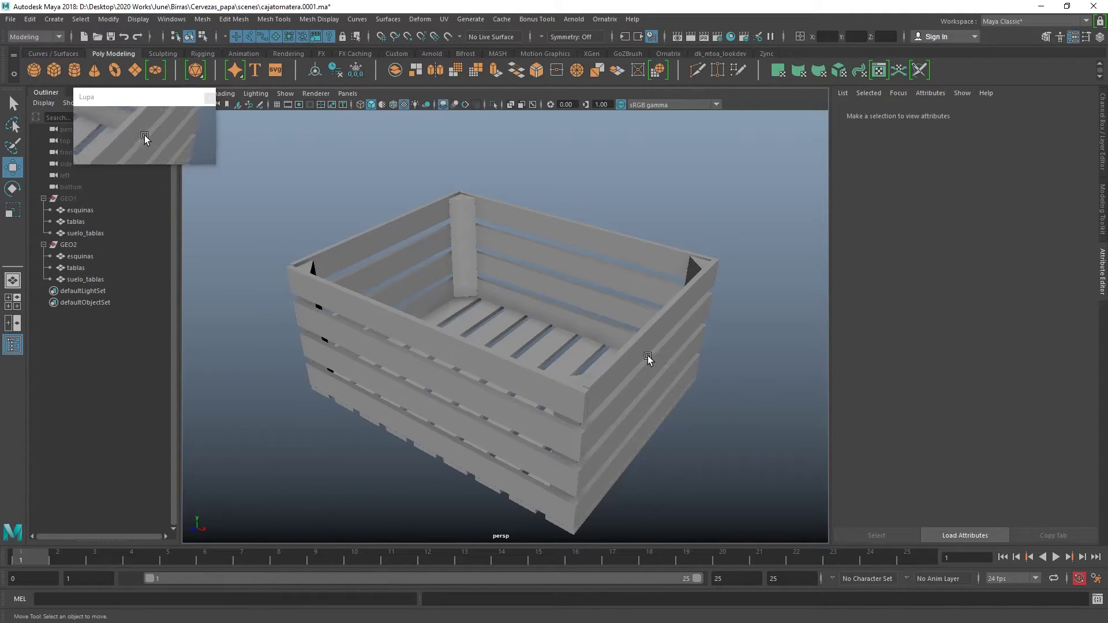
Select the GEO2 tablas planks, then the GEO2 esquinas corner posts, viewing the crate from several angles.
alt+drag(648, 359, 502, 326)
click(466, 366)
scroll(456, 355, up, 5)
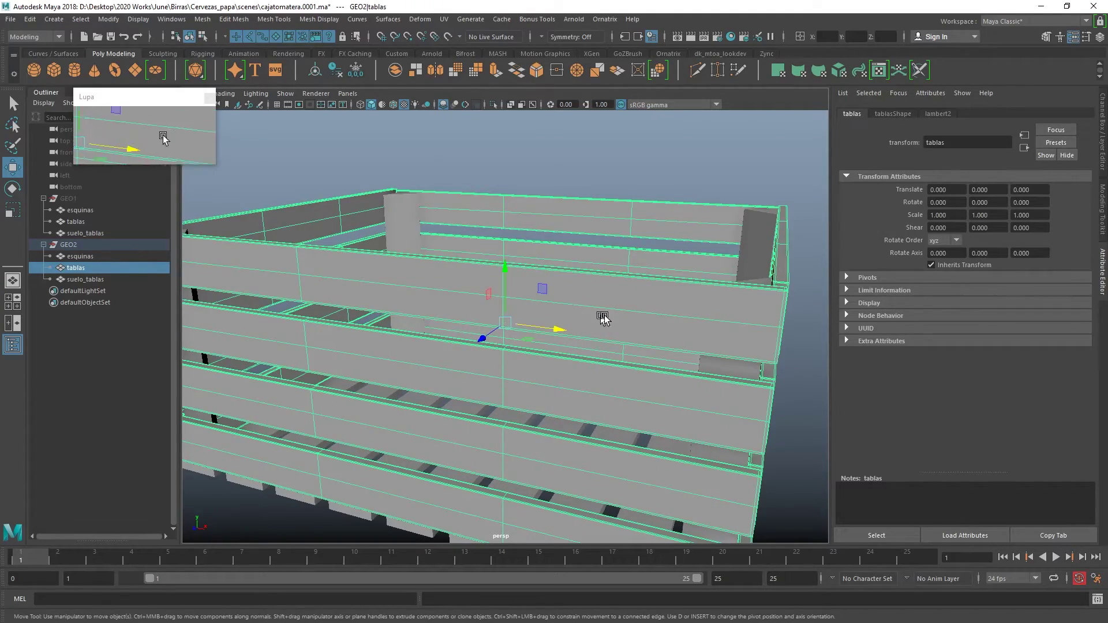
scroll(456, 305, down, 4)
alt+drag(416, 261, 397, 319)
key(Left)
scroll(397, 319, up, 5)
scroll(500, 351, down, 3)
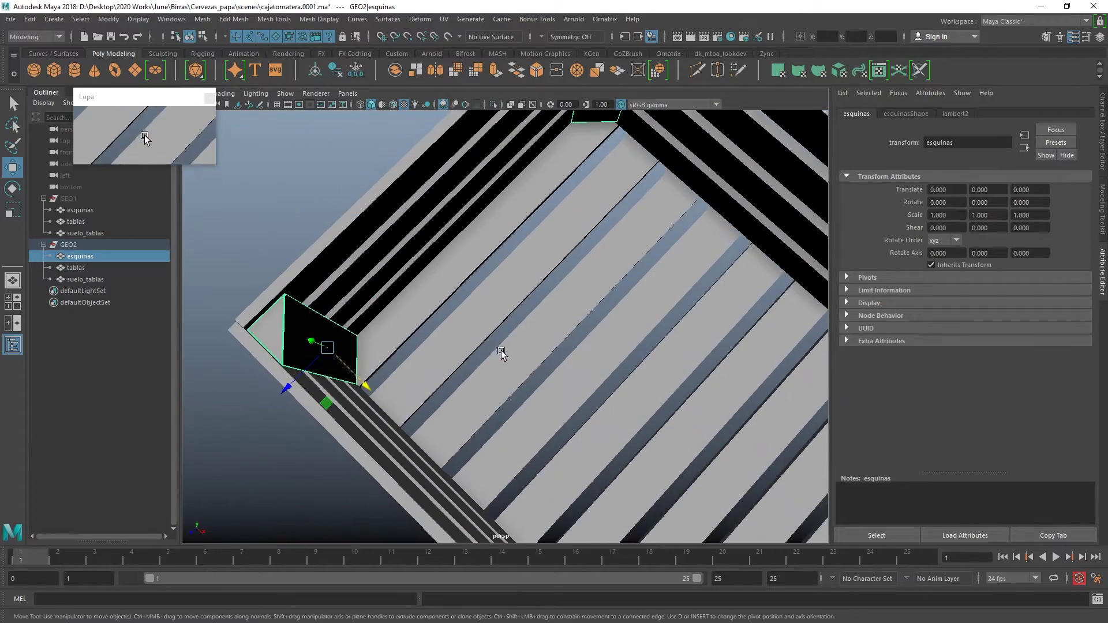
scroll(391, 319, down, 1)
scroll(391, 319, down, 3)
alt+drag(390, 320, 495, 372)
scroll(495, 372, up, 4)
alt+drag(433, 388, 520, 267)
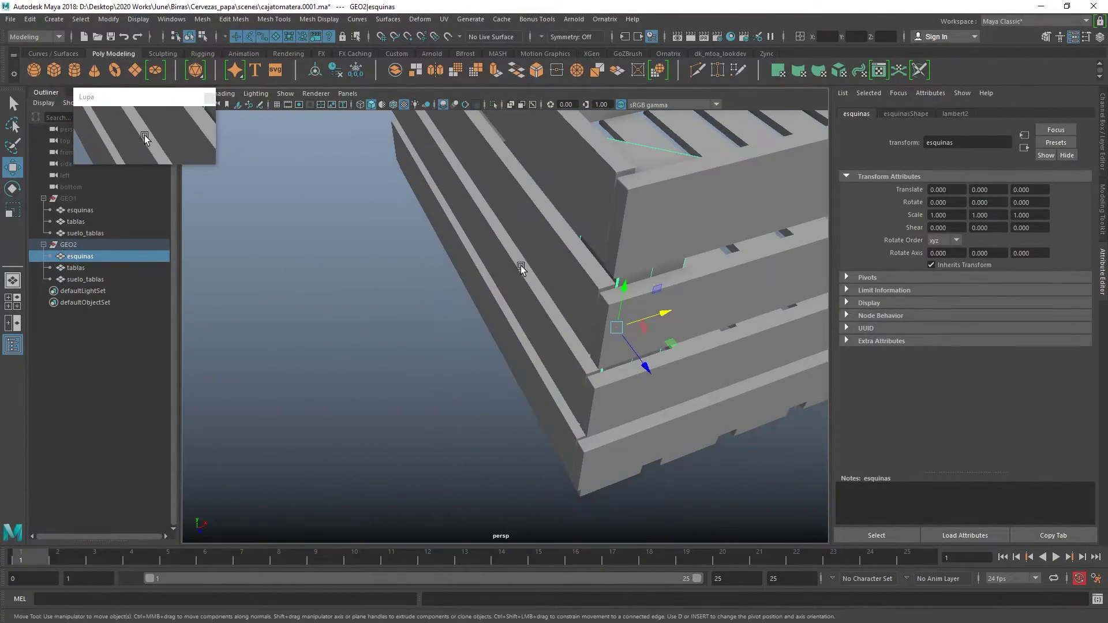
Isolate and frame the GEO2 corner posts, then exit Isolate Select to show the whole crate.
click(493, 104)
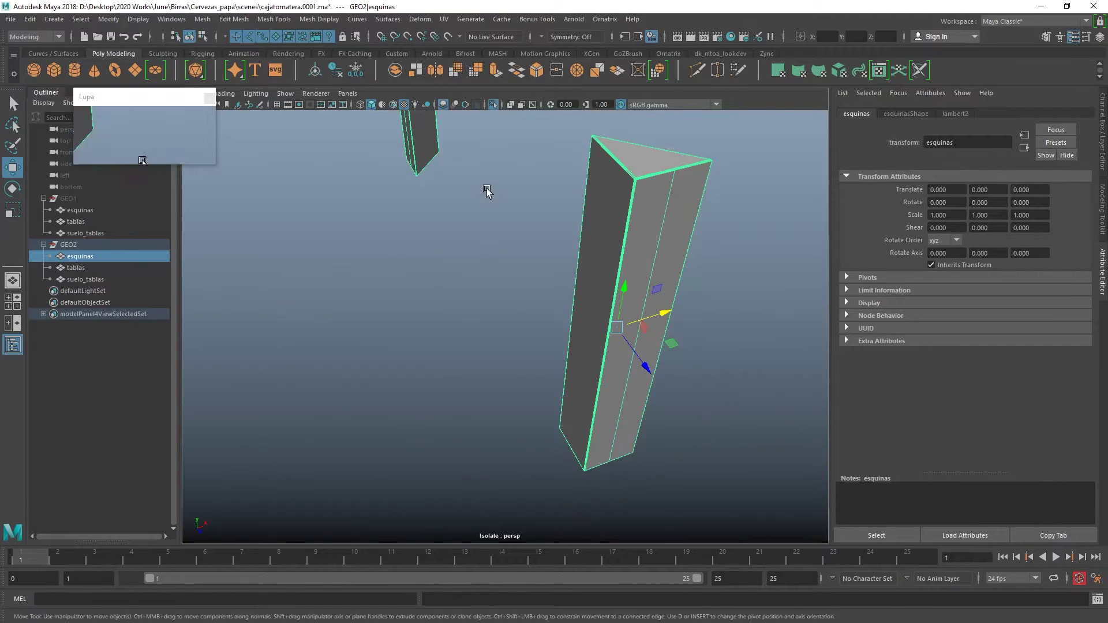
scroll(490, 196, down, 3)
key(f)
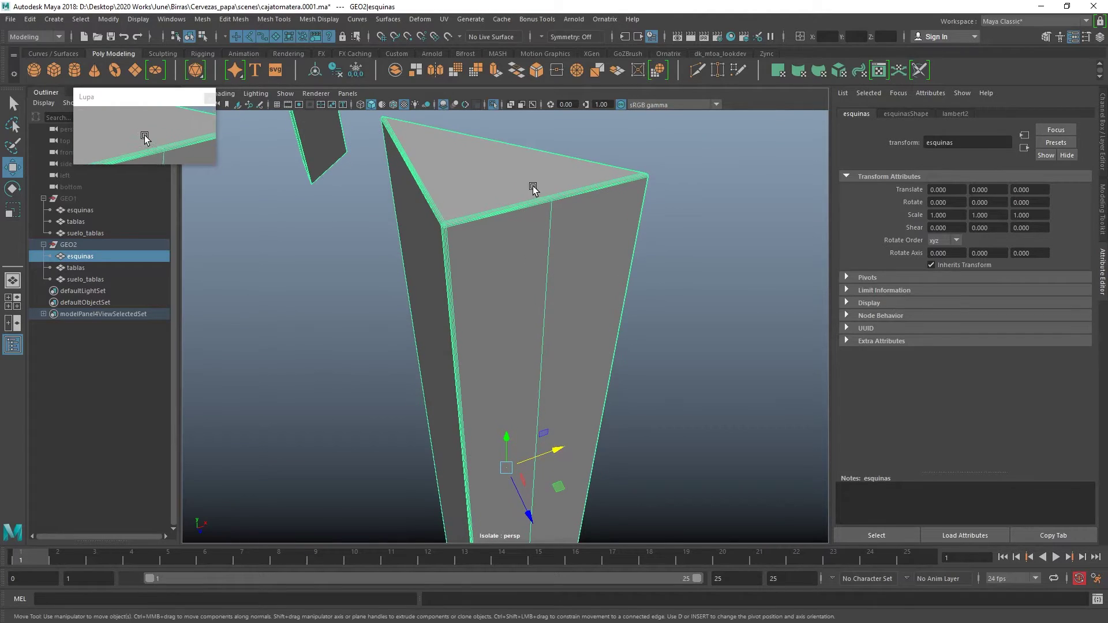
scroll(540, 193, down, 2)
scroll(540, 193, down, 2)
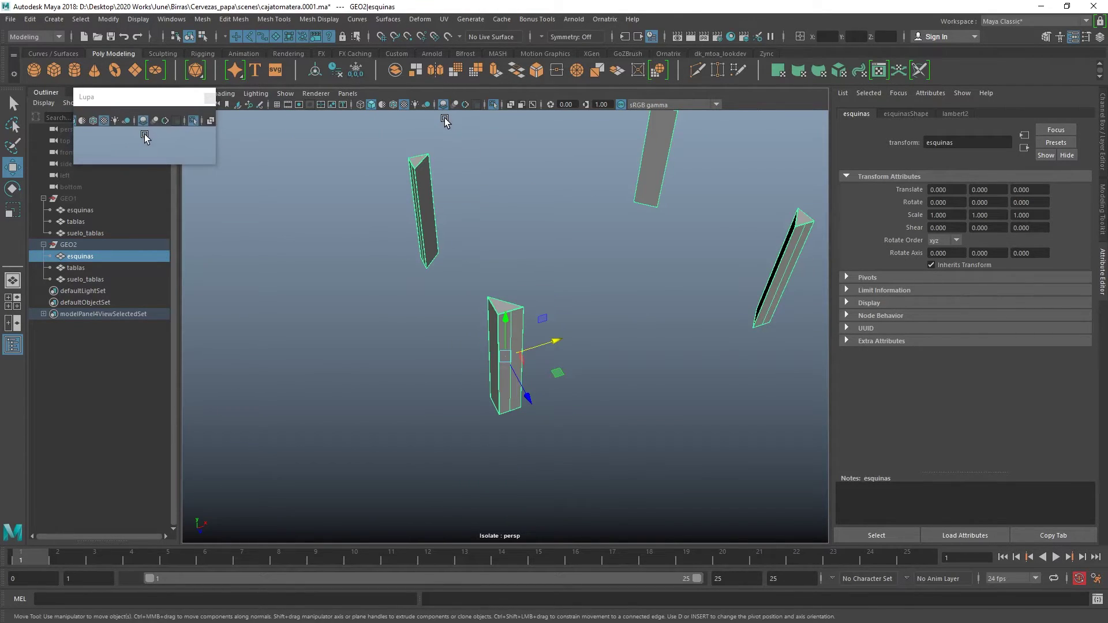
click(493, 105)
alt+drag(472, 192, 468, 305)
scroll(471, 306, down, 1)
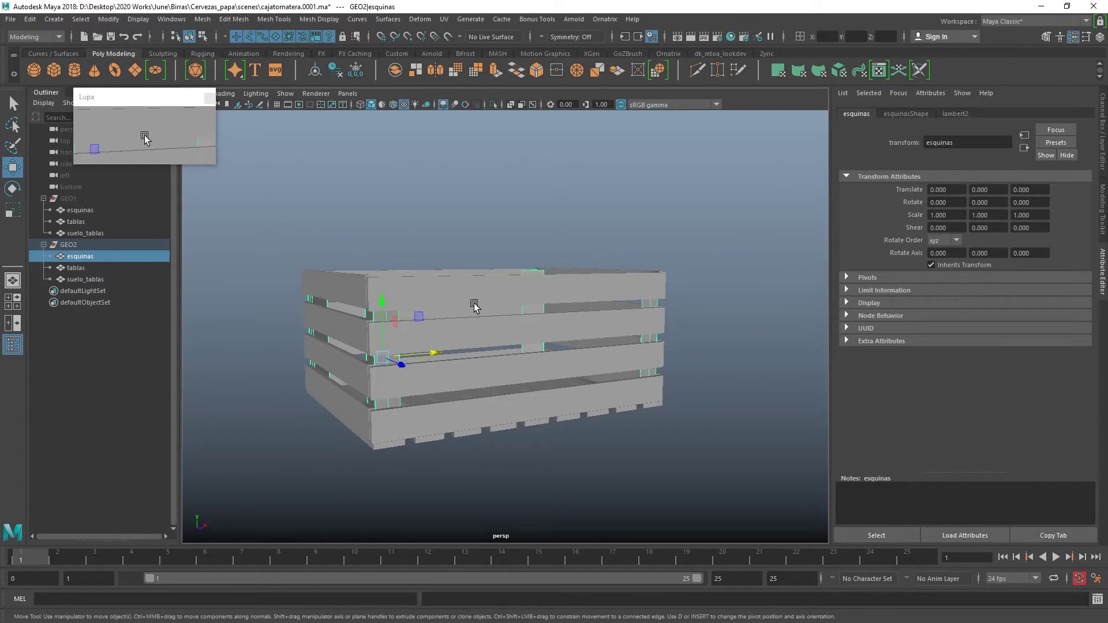
Select GEO1 in the Outliner and unhide it beside the grey GEO2 crate.
click(718, 235)
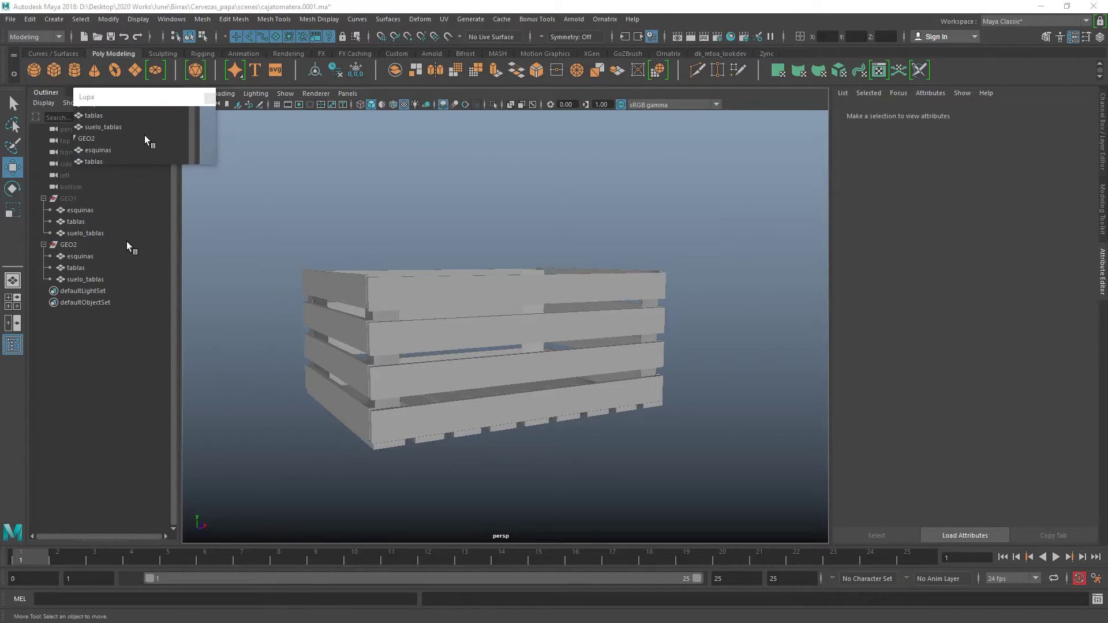
click(105, 198)
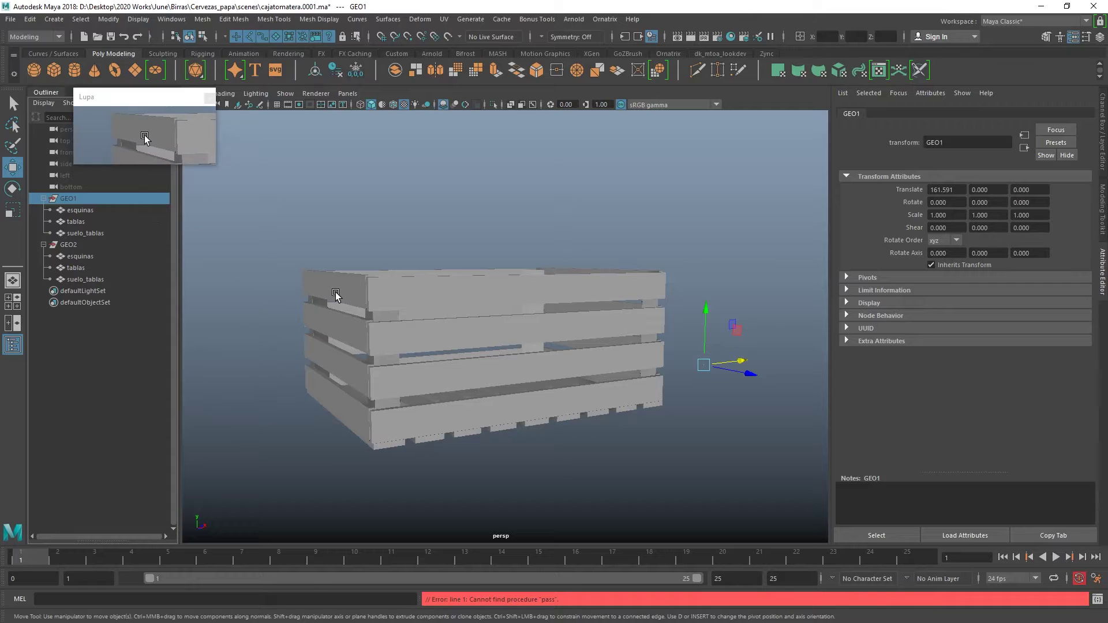
key(h)
mouse_move(467, 327)
alt+mouse_down()
mouse_move(508, 341)
mouse_move(396, 359)
mouse_move(402, 348)
mouse_move(469, 341)
alt+mouse_up()
click(646, 475)
alt+drag(646, 475, 676, 473)
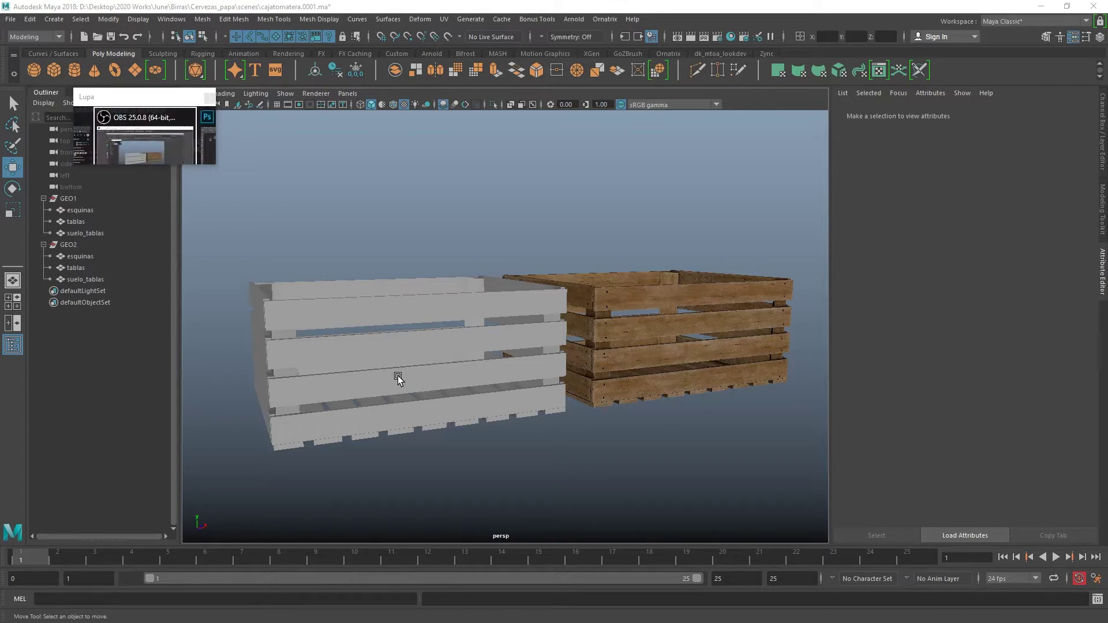
Open tomatera_tablas_basecolor.jpg from the rendertest subfolder of folder 04 in File Explorer.
key(alt+Tab)
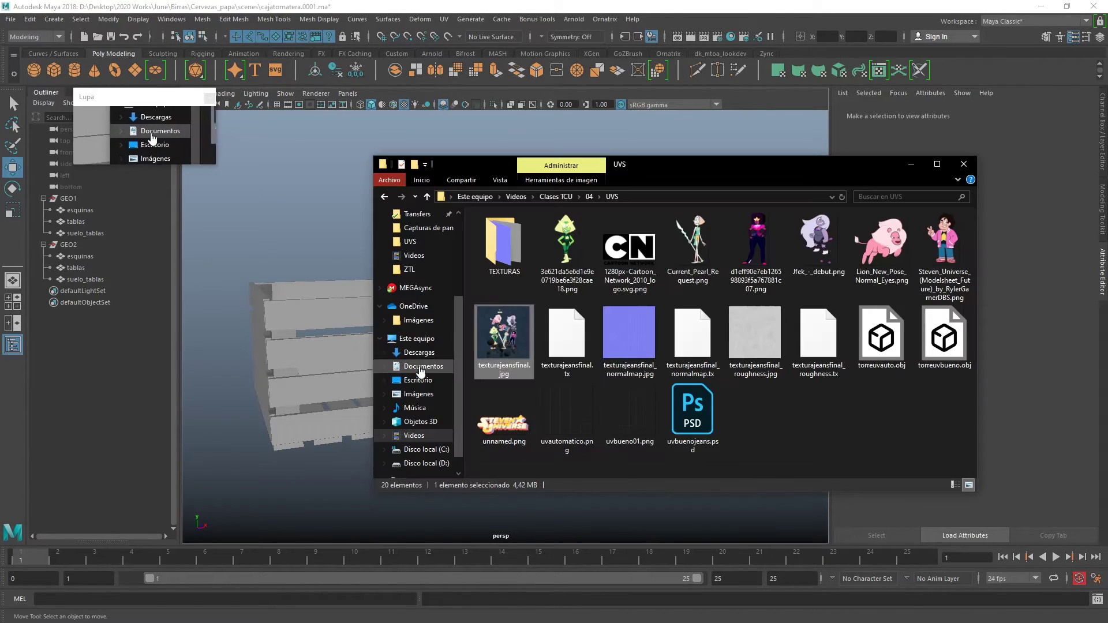
click(589, 197)
double_click(507, 237)
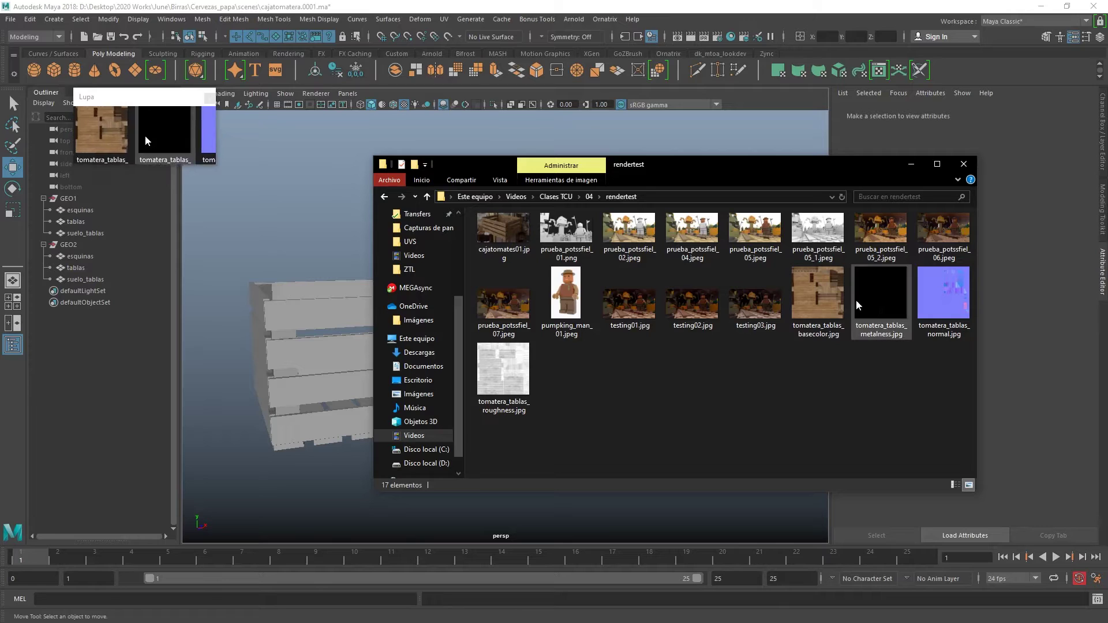
double_click(817, 294)
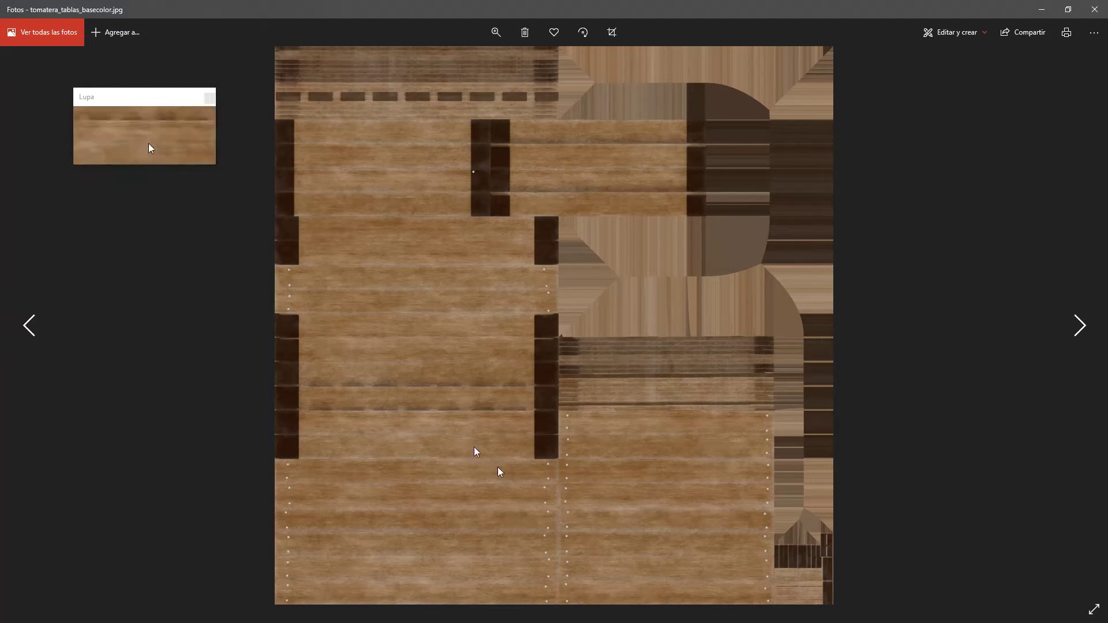
Zoom into the wood base-colour texture, then zoom back out to fit.
click(495, 31)
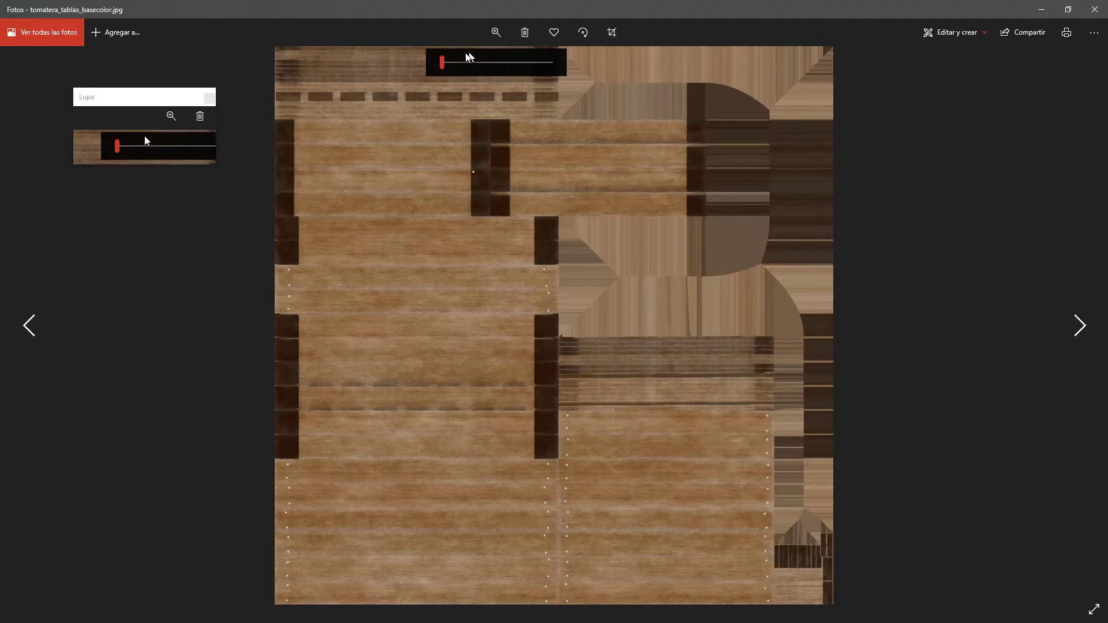
drag(442, 62, 457, 62)
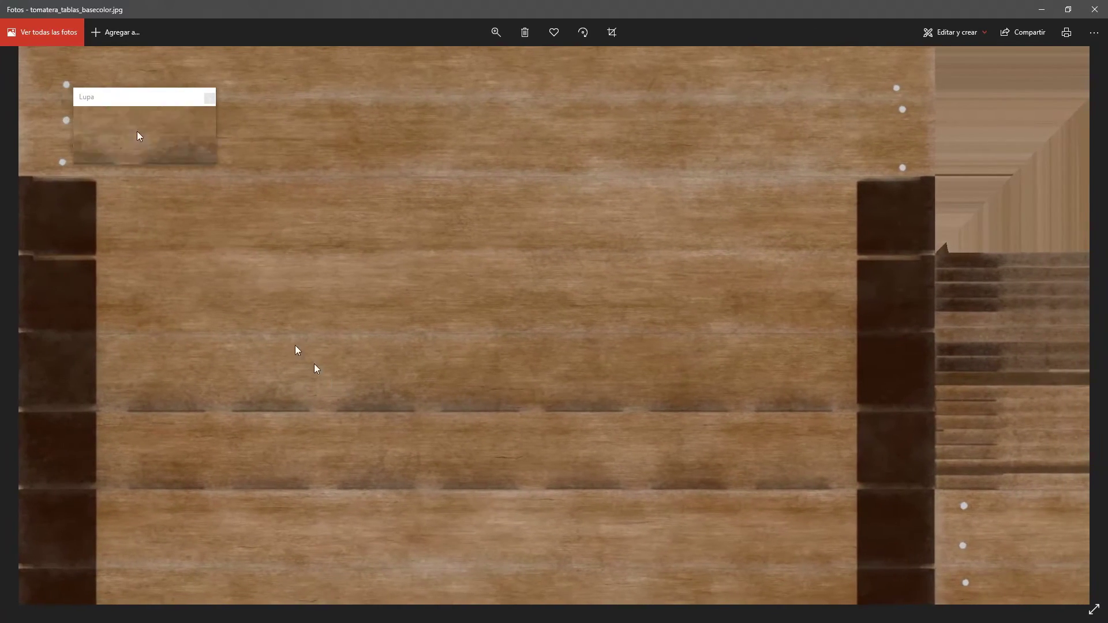
scroll(463, 453, down, 5)
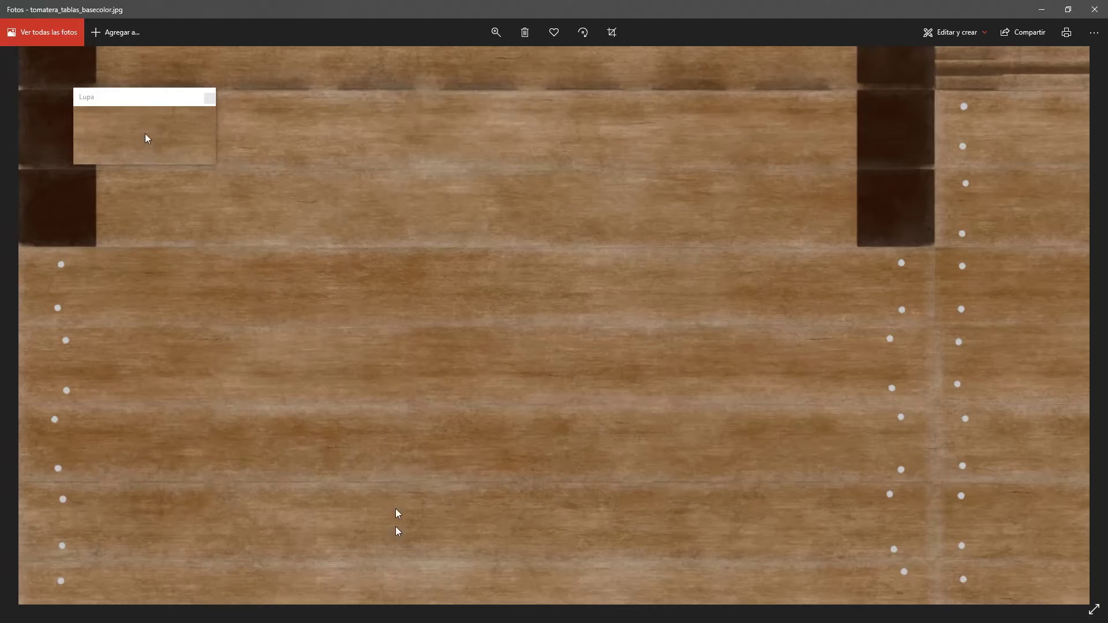
scroll(323, 479, down, 2)
scroll(514, 260, up, 2)
scroll(543, 192, up, 10)
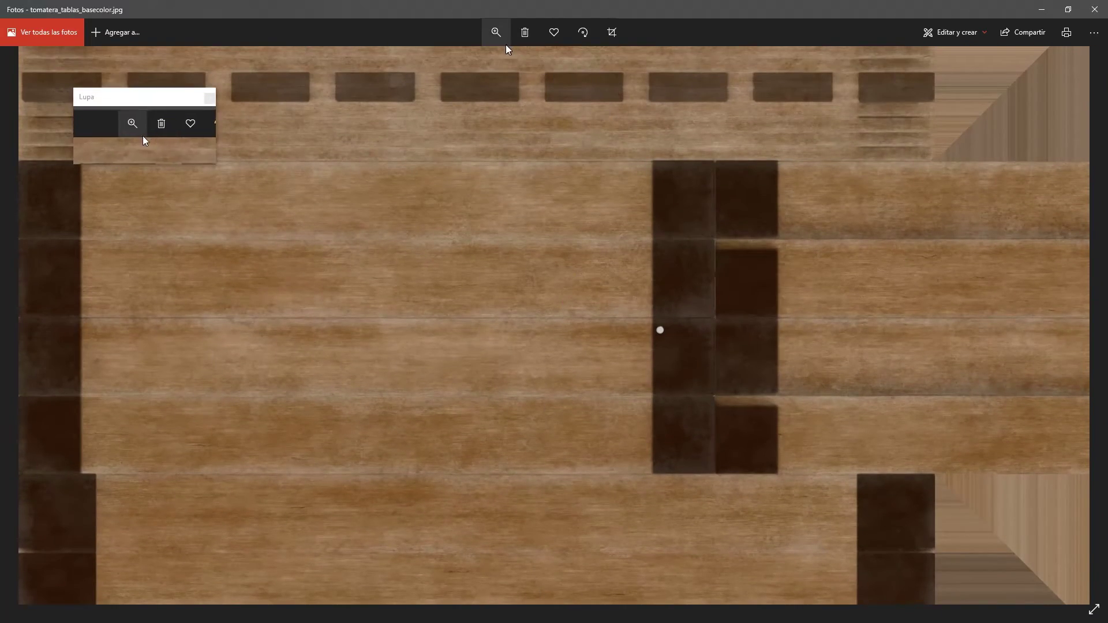
click(496, 32)
drag(458, 62, 399, 64)
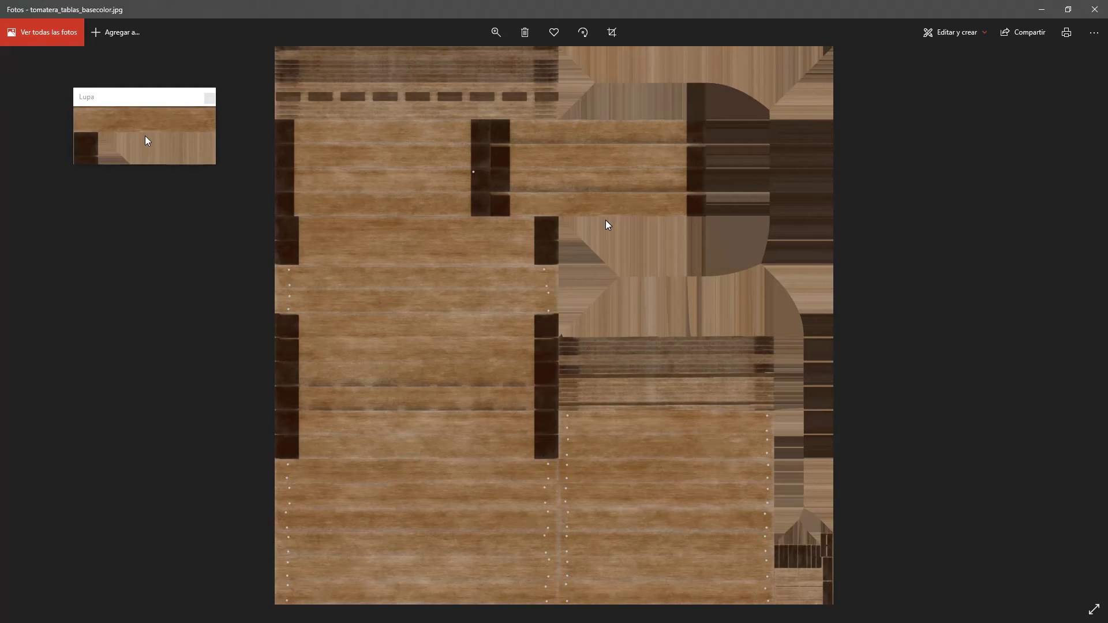
Inspect the metalness map zoomed in and at best fit, then advance to the normal map.
key(Right)
click(494, 33)
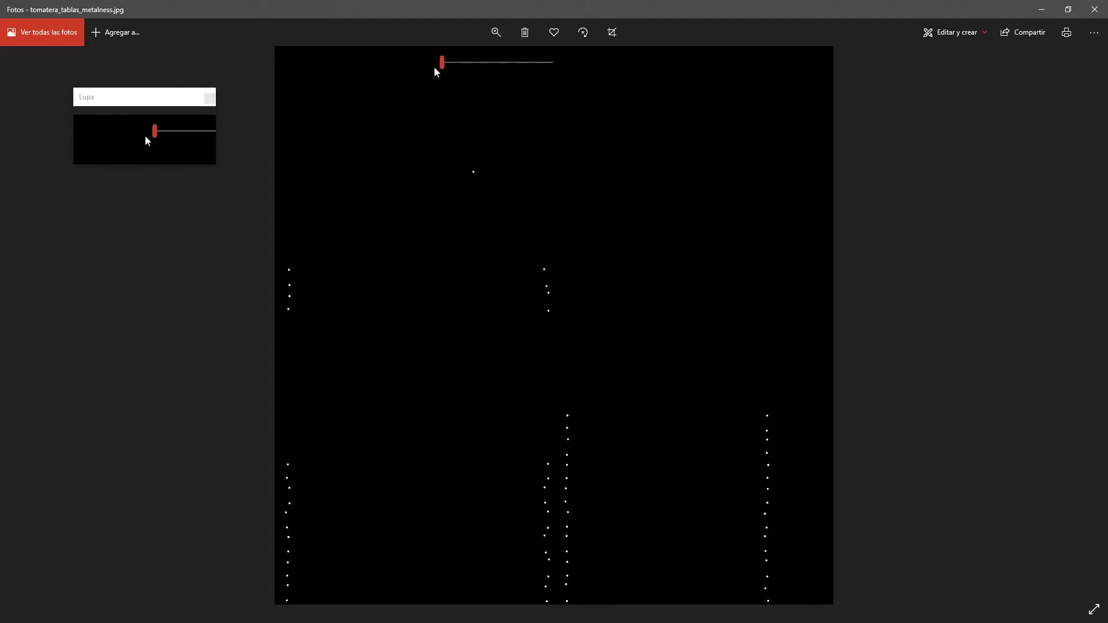
drag(442, 63, 462, 64)
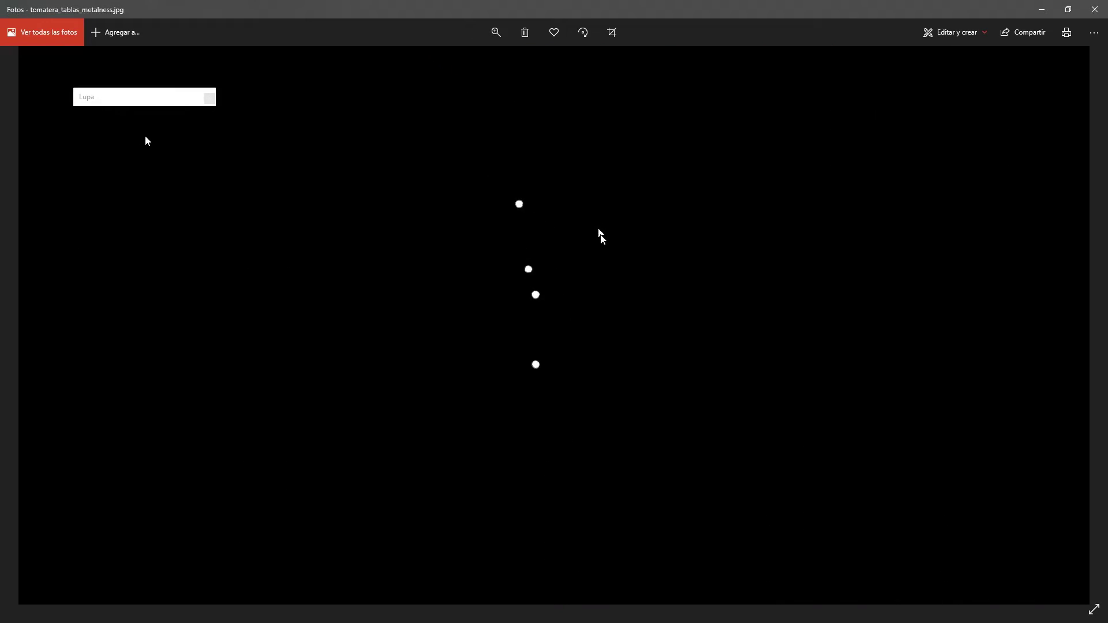
scroll(600, 237, up, 6)
scroll(524, 242, up, 5)
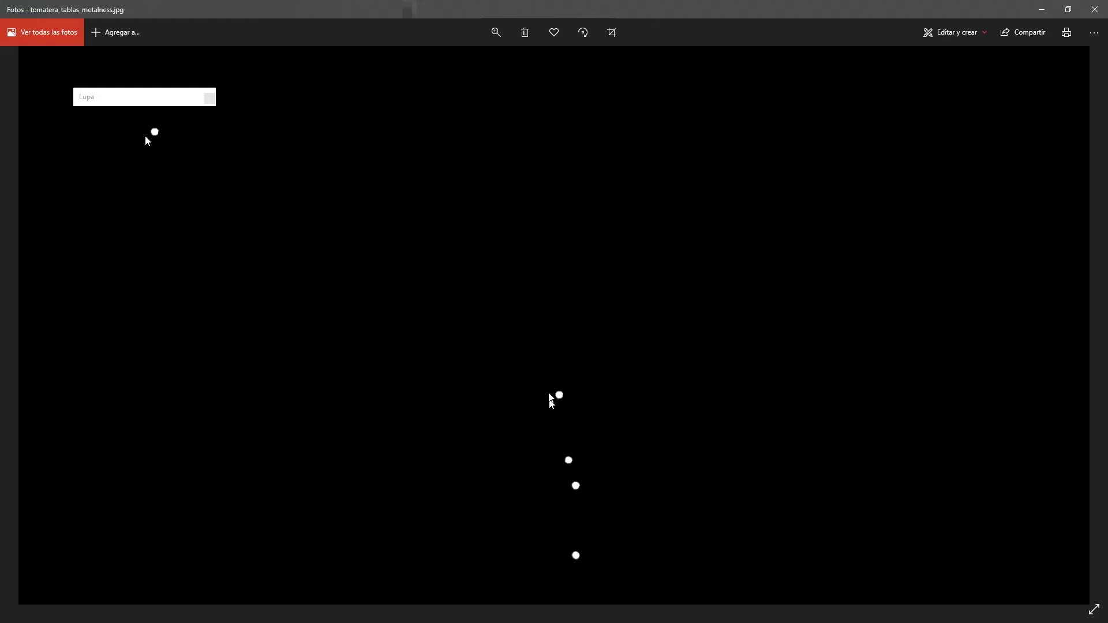
click(495, 27)
drag(460, 62, 442, 62)
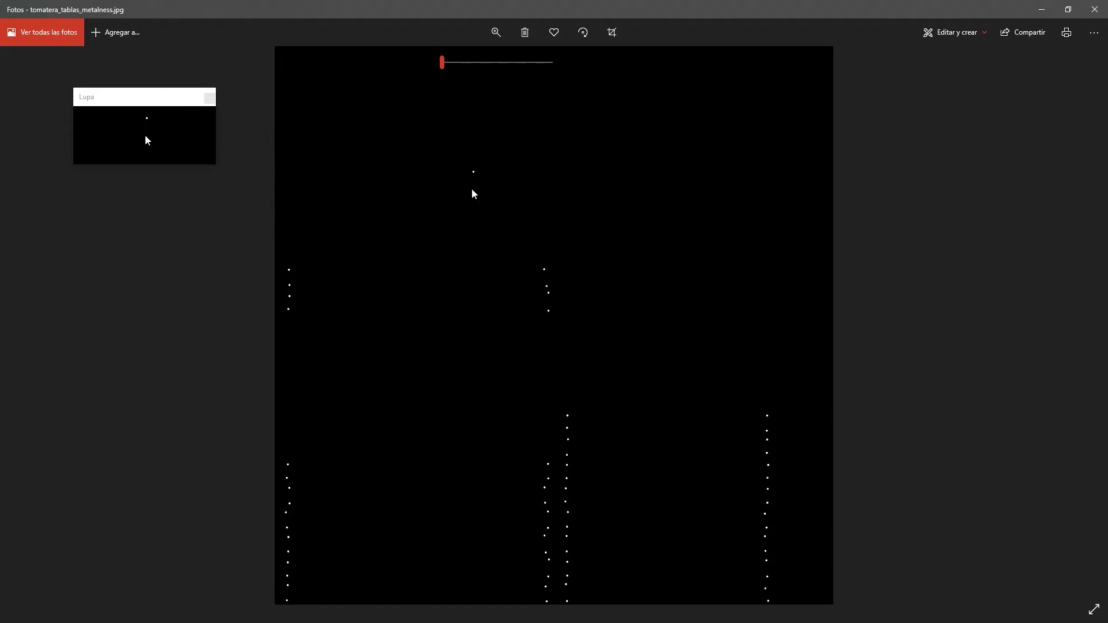
key(Right)
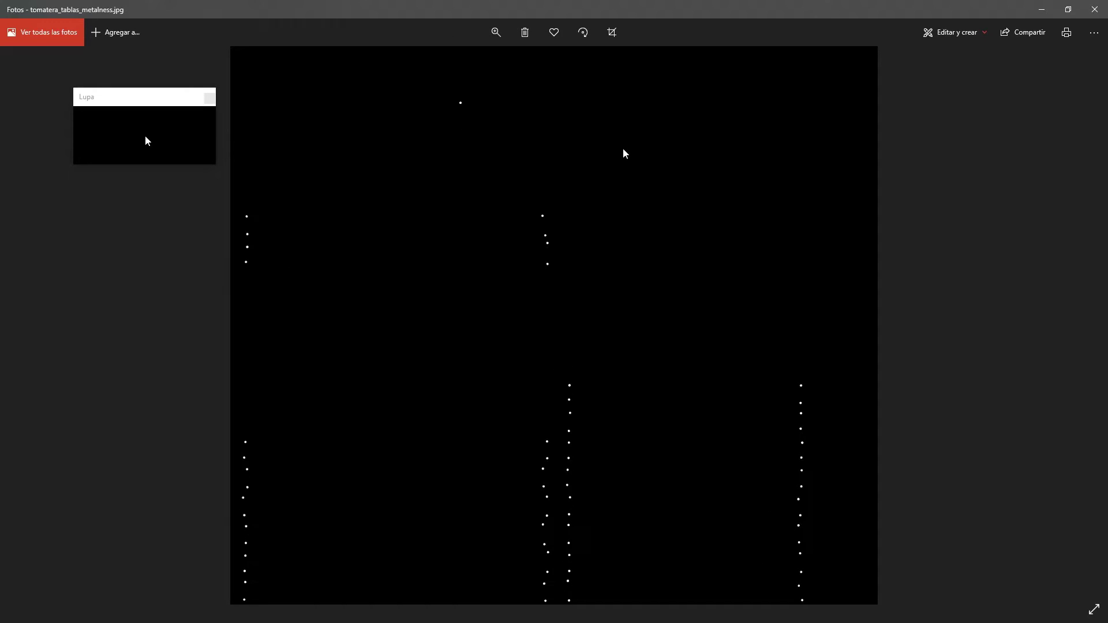
key(Left)
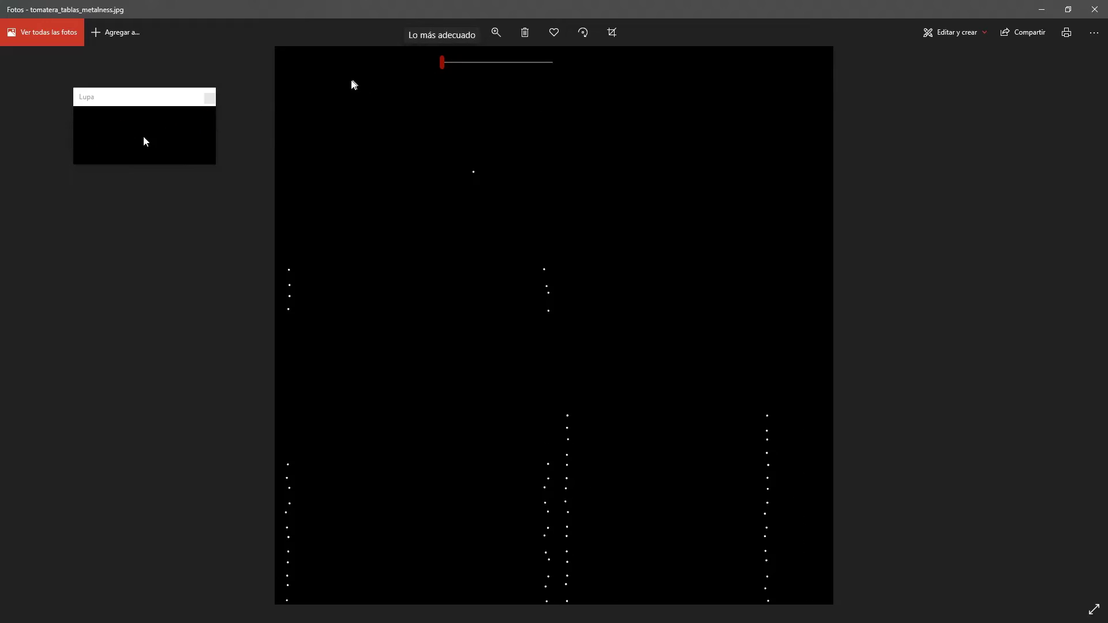
key(Right)
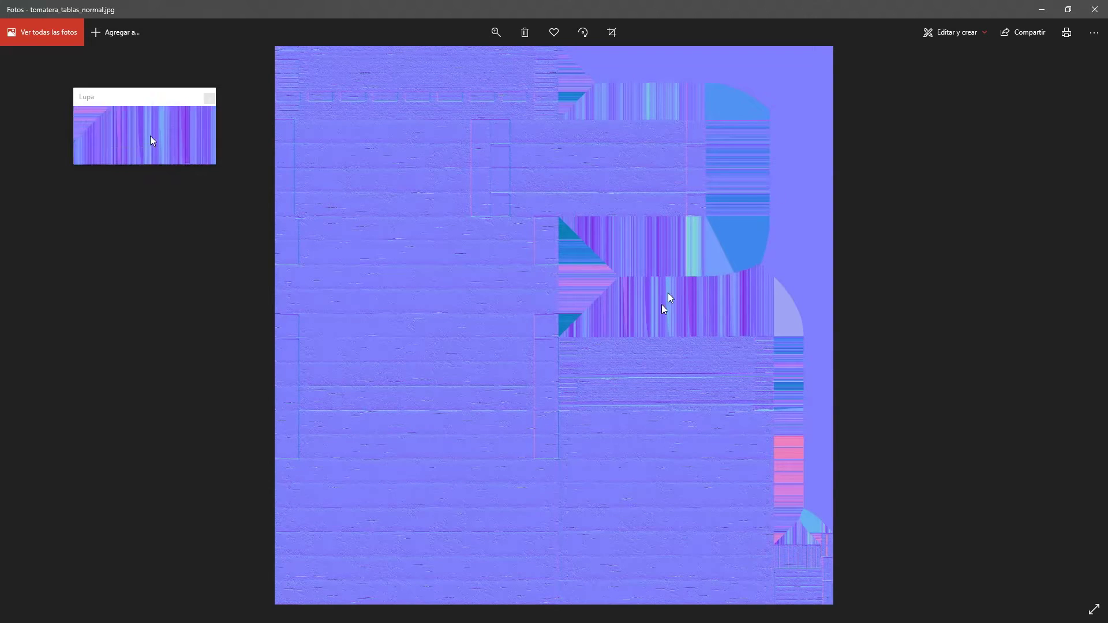
Zoom into the normal map to level 19, pan across it, then zoom back out to fit.
click(495, 32)
drag(442, 62, 662, 297)
scroll(413, 470, up, 2)
scroll(600, 435, up, 2)
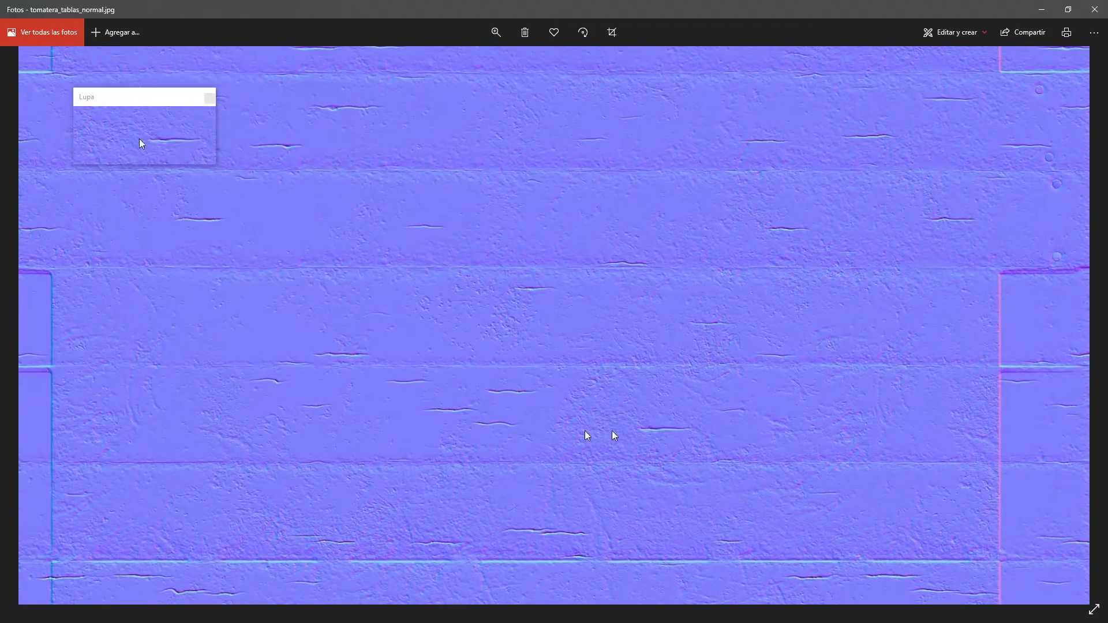
drag(317, 384, 586, 381)
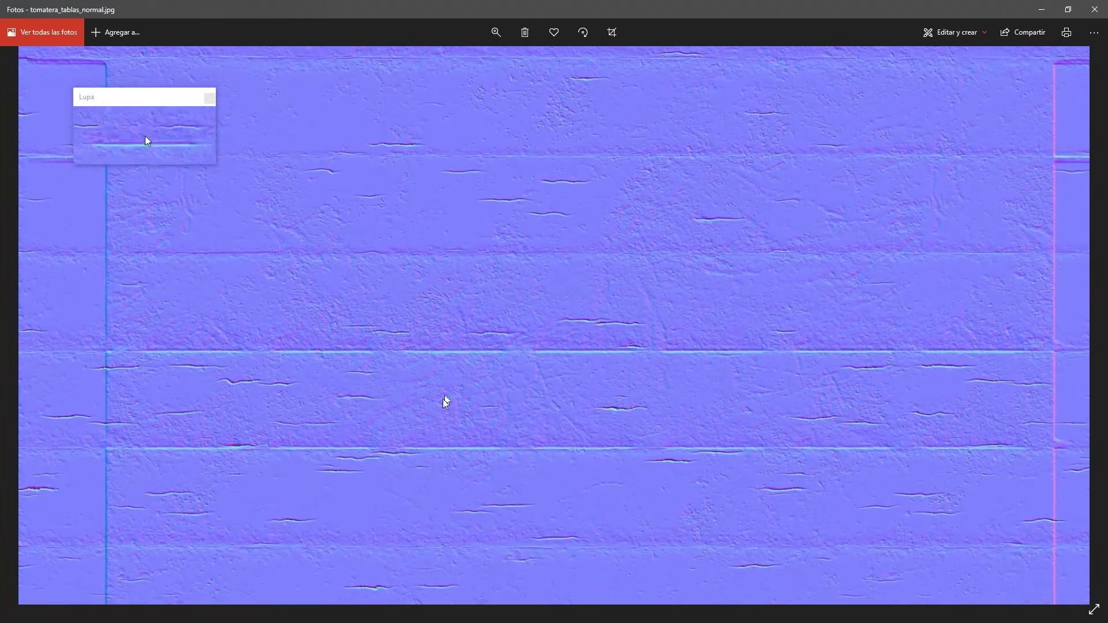
scroll(337, 403, right, 2)
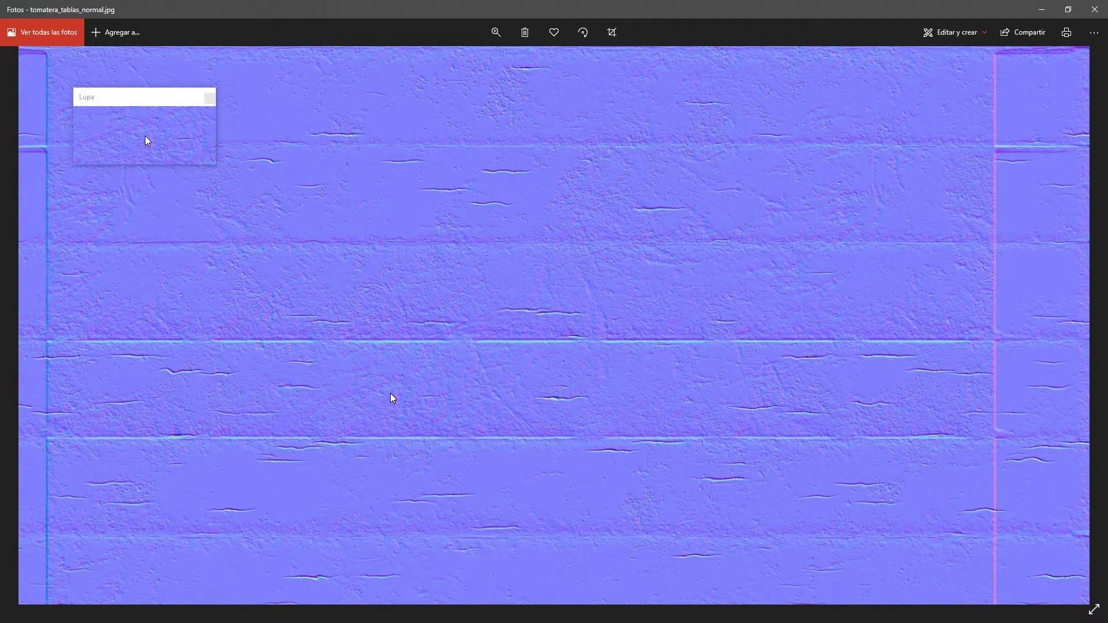
click(492, 34)
drag(463, 60, 428, 107)
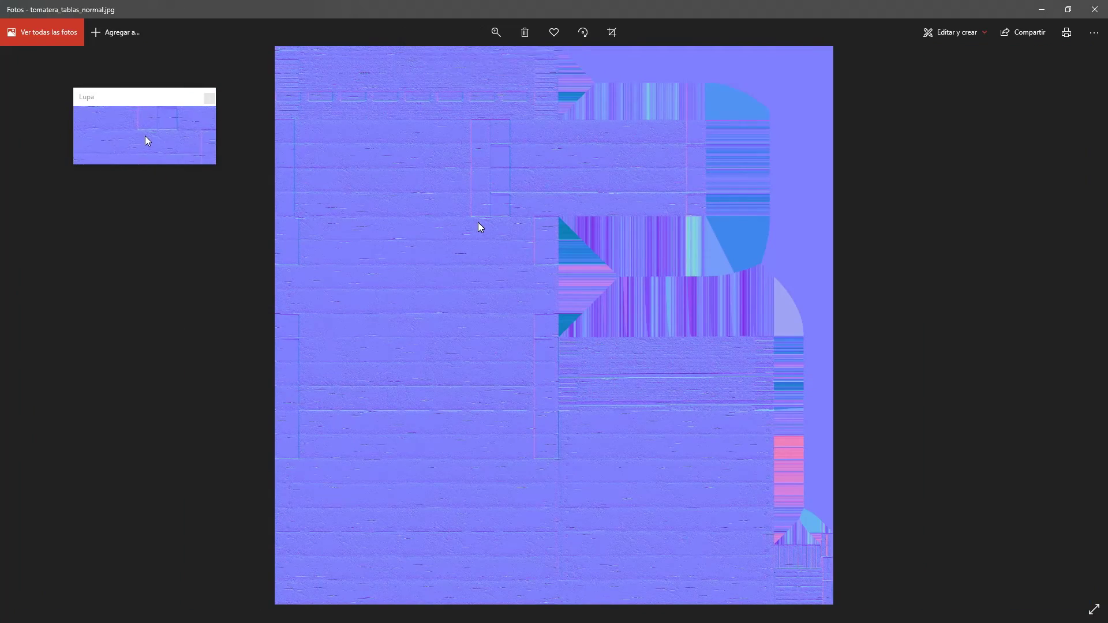
Zoom into and pan around the roughness map, then close Photos.
key(Right)
click(498, 31)
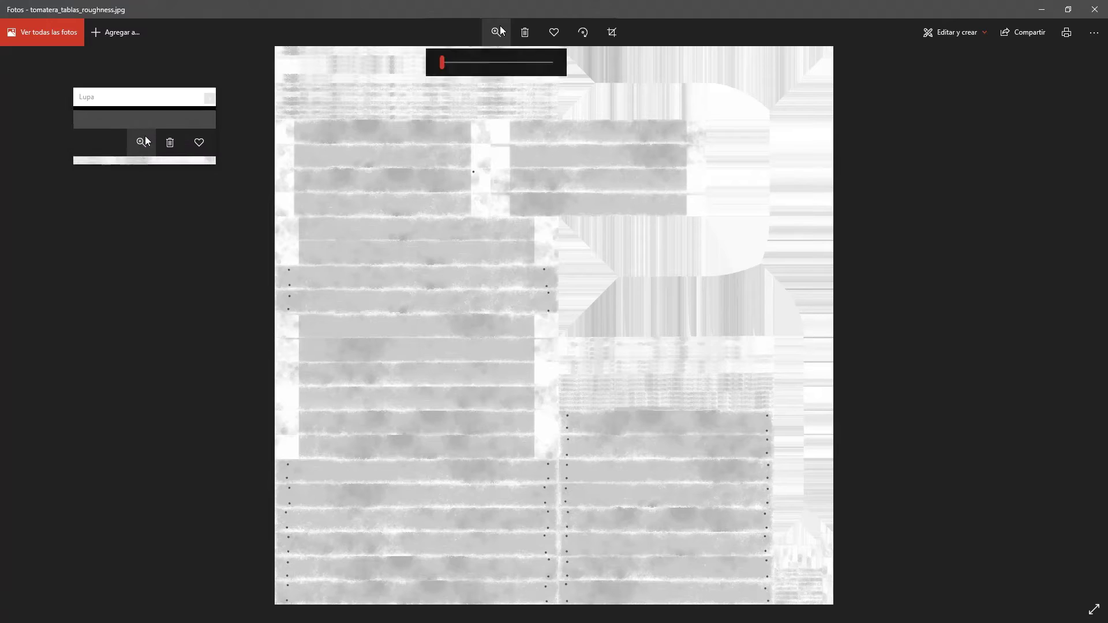
scroll(442, 57, up, 6)
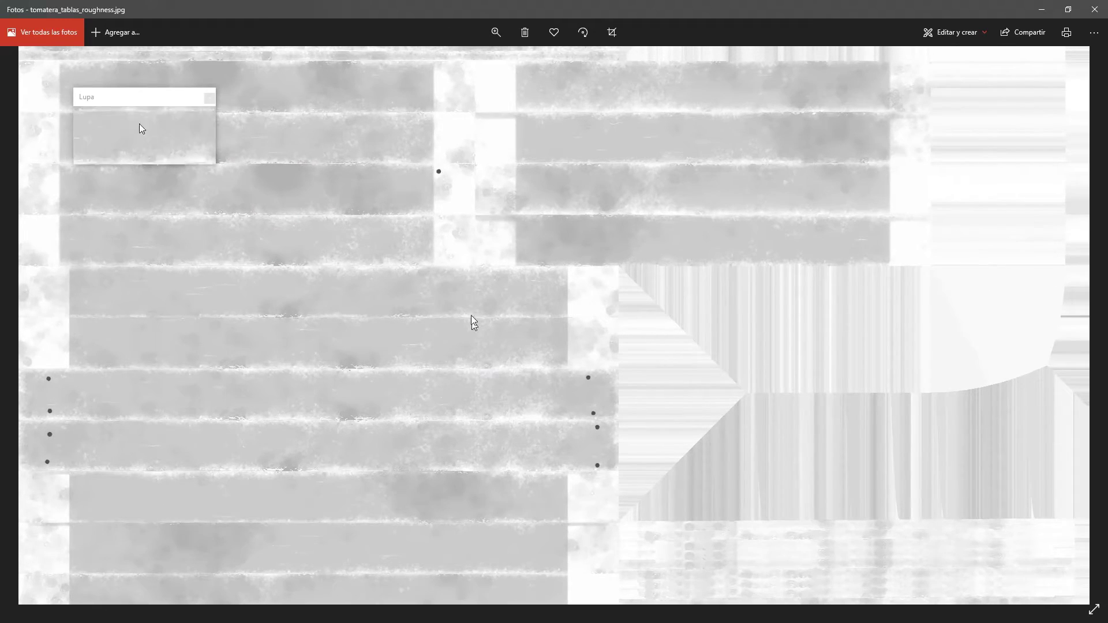
drag(472, 321, 500, 460)
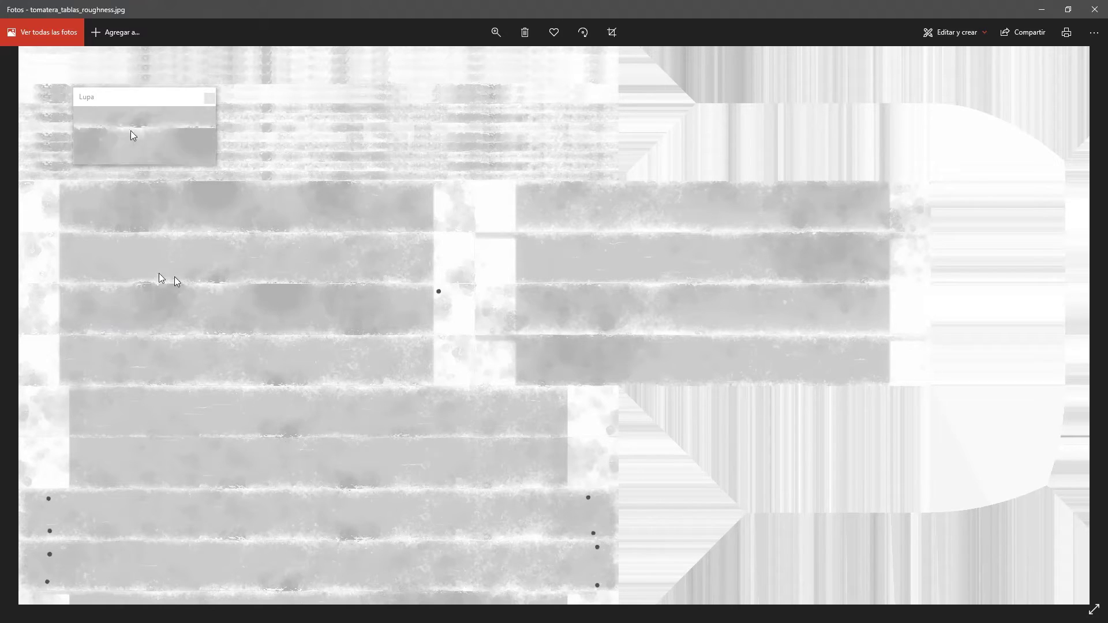
scroll(346, 243, down, 5)
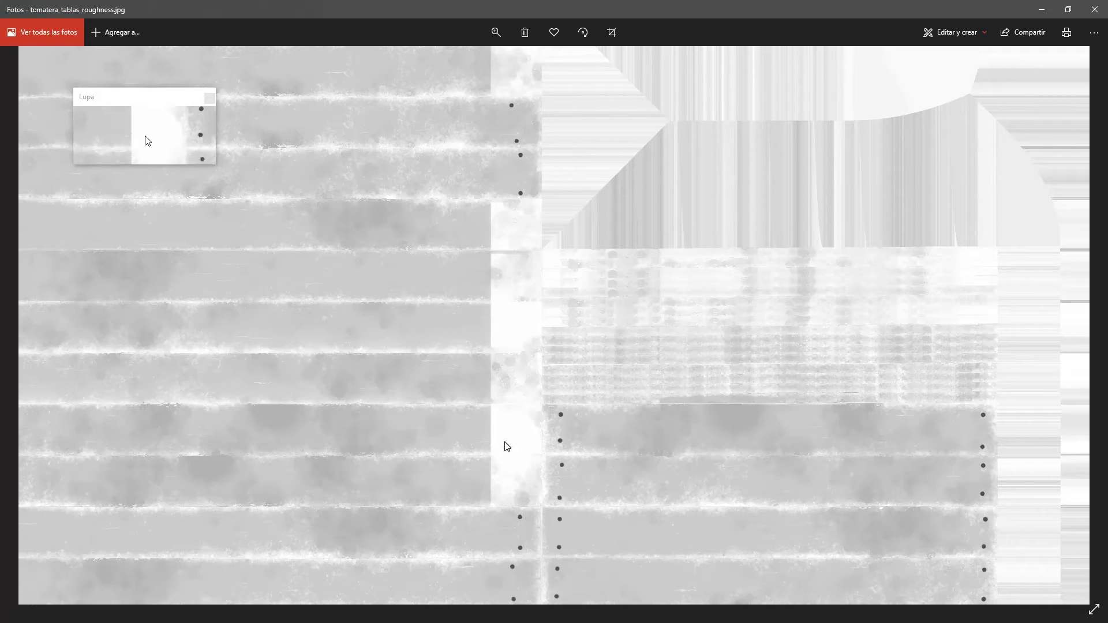
scroll(513, 436, down, 3)
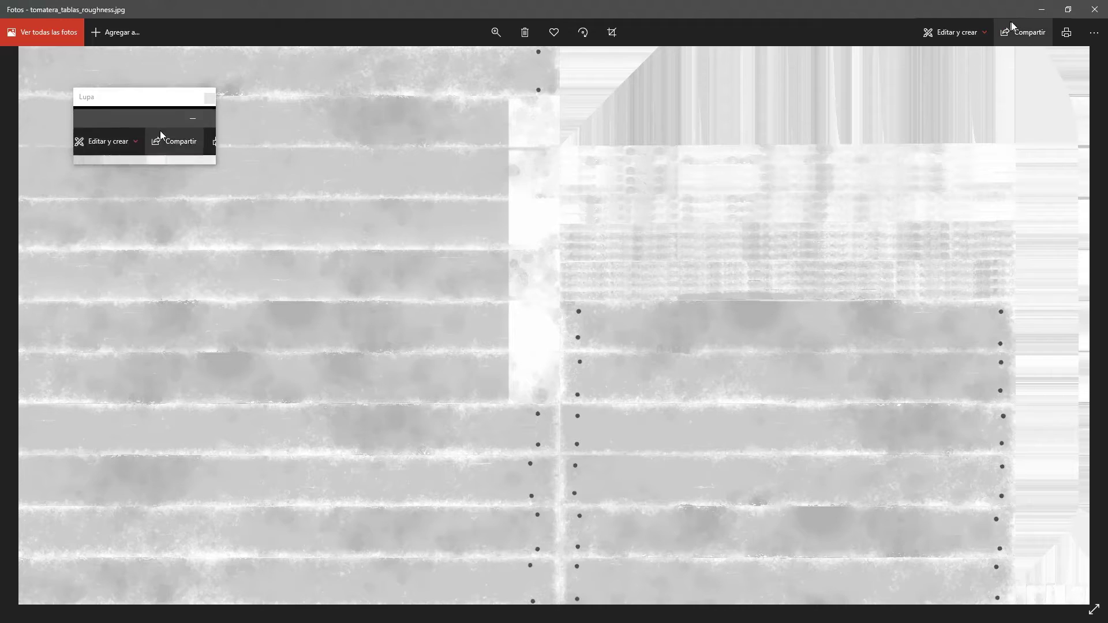
click(1095, 9)
Select the tablas boards inside the left crate GEO2.
click(292, 223)
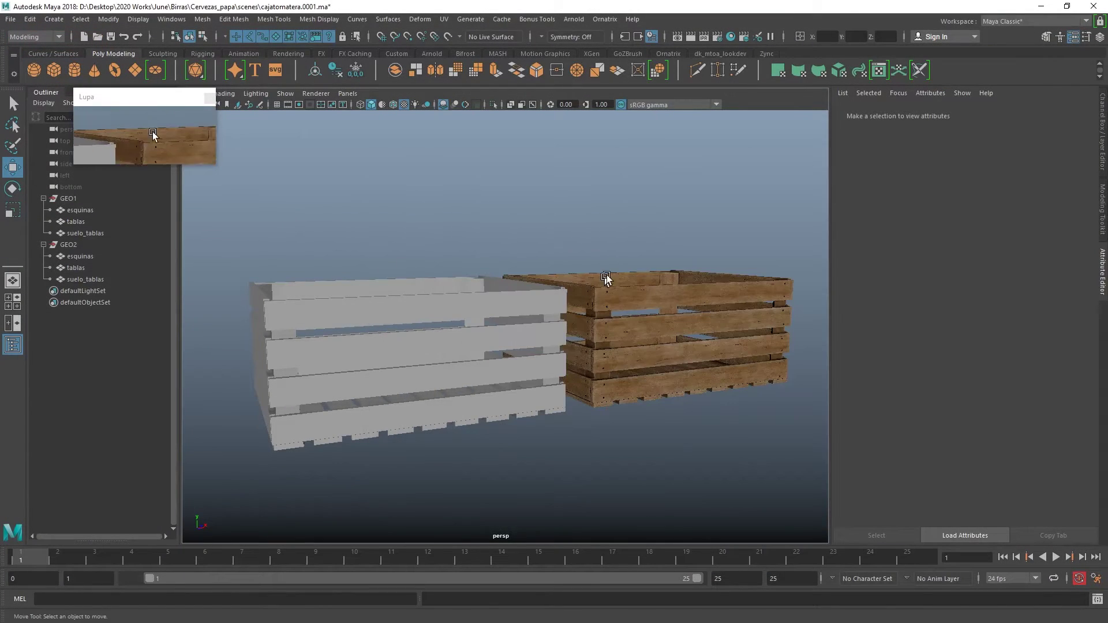
scroll(608, 275, up, 6)
scroll(577, 260, down, 3)
scroll(497, 286, up, 3)
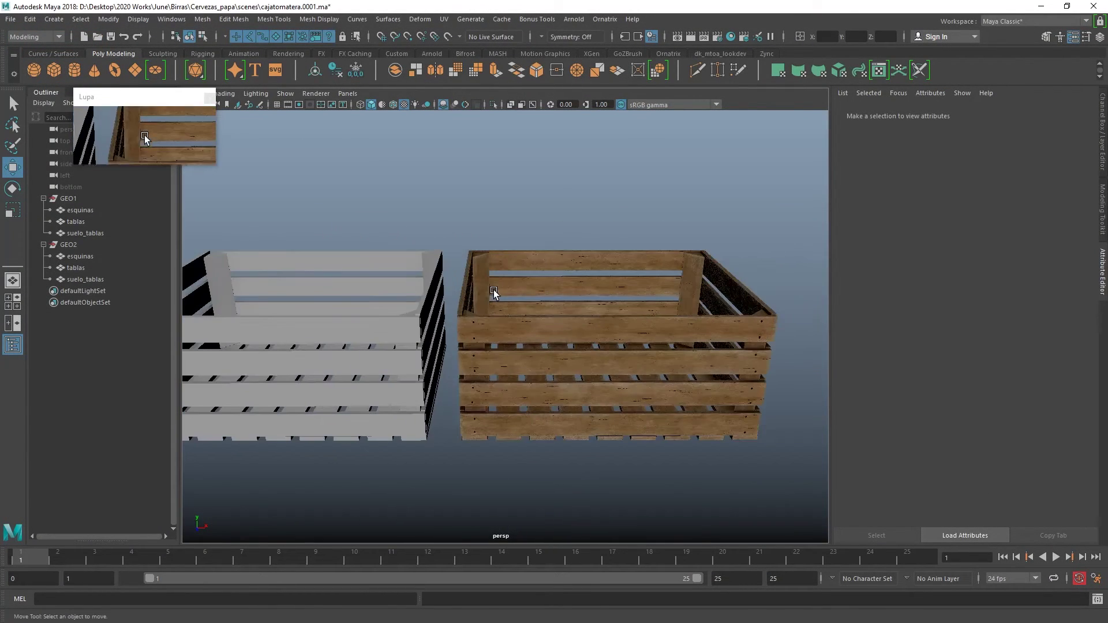
alt+drag(495, 292, 616, 265)
click(478, 312)
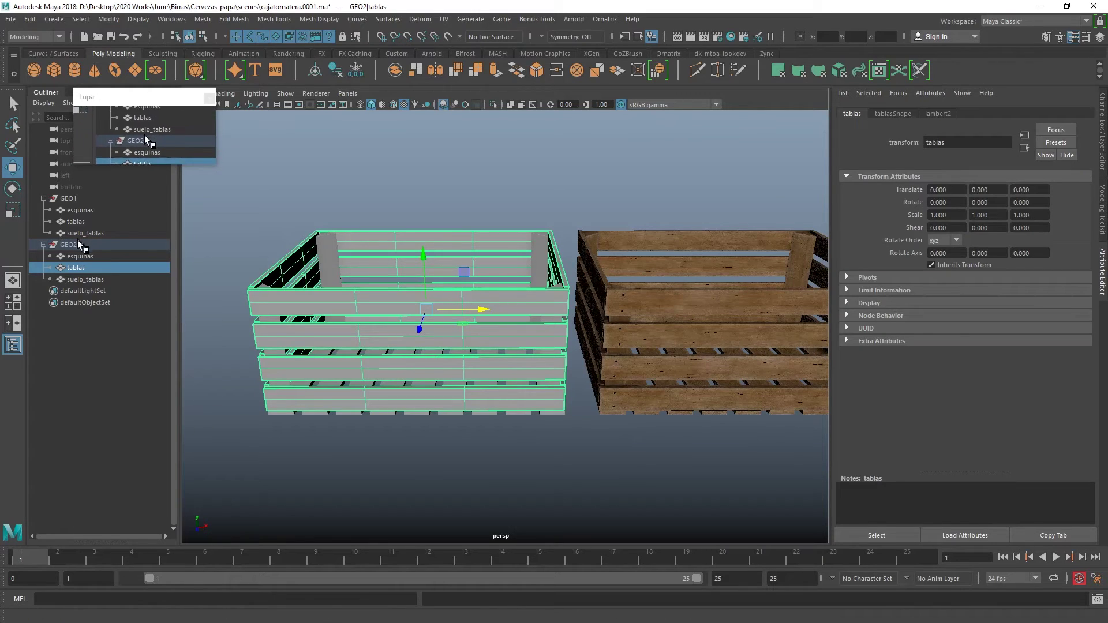
click(115, 255)
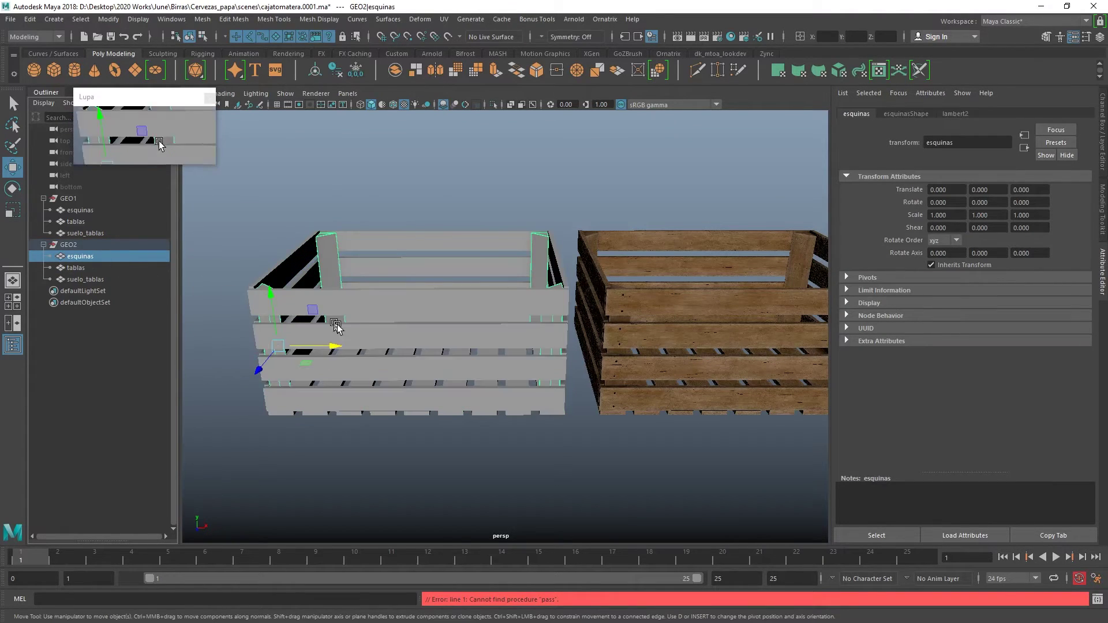
click(416, 318)
scroll(427, 329, down, 3)
alt+drag(427, 329, 505, 333)
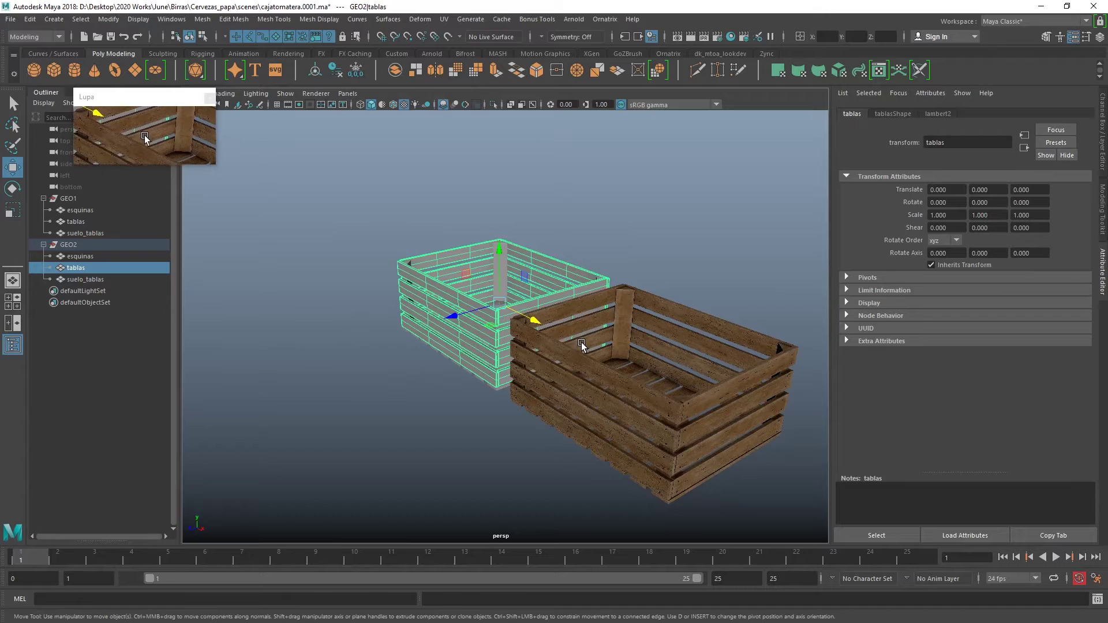
alt+drag(581, 341, 389, 329)
Assign a new Arnold aiStandardSurface material to the GEO2 tablas boards.
right_click(340, 337)
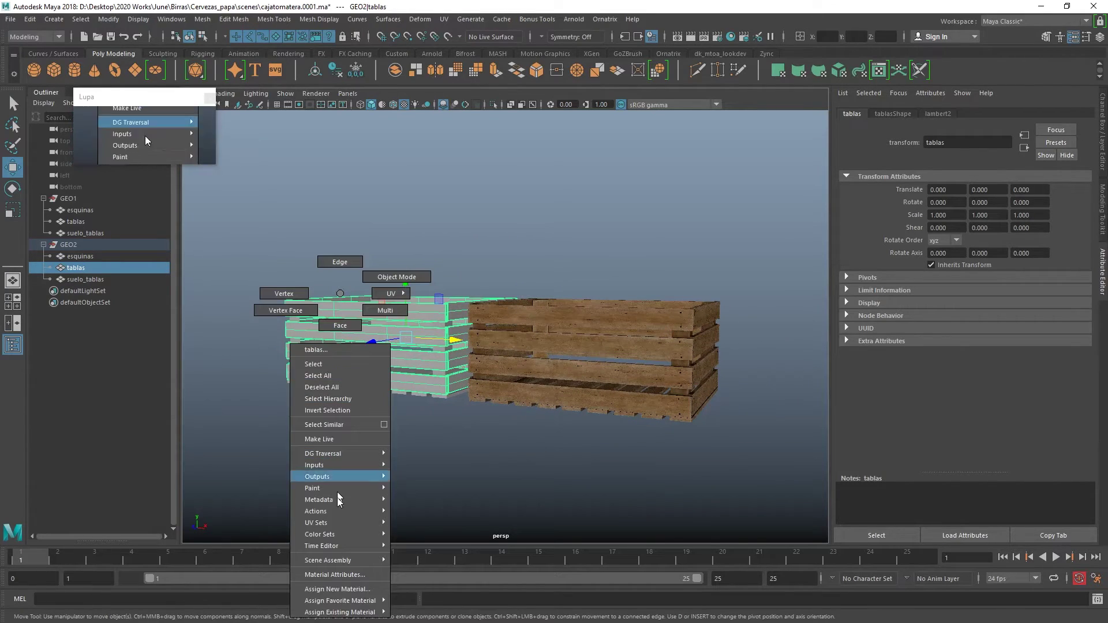
mouse_move(359, 613)
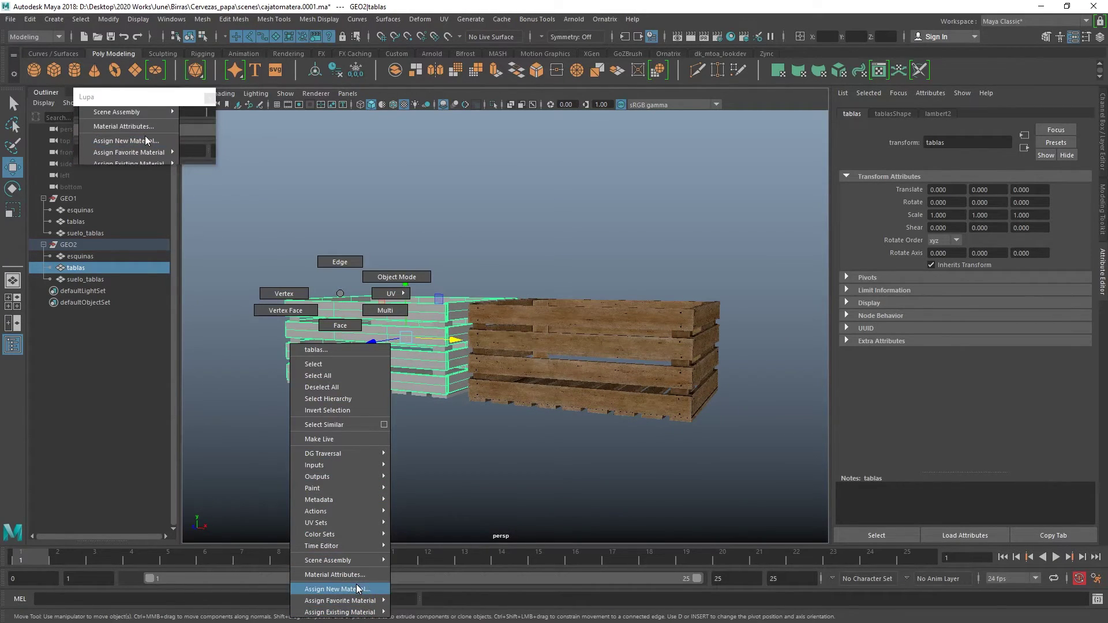
click(358, 589)
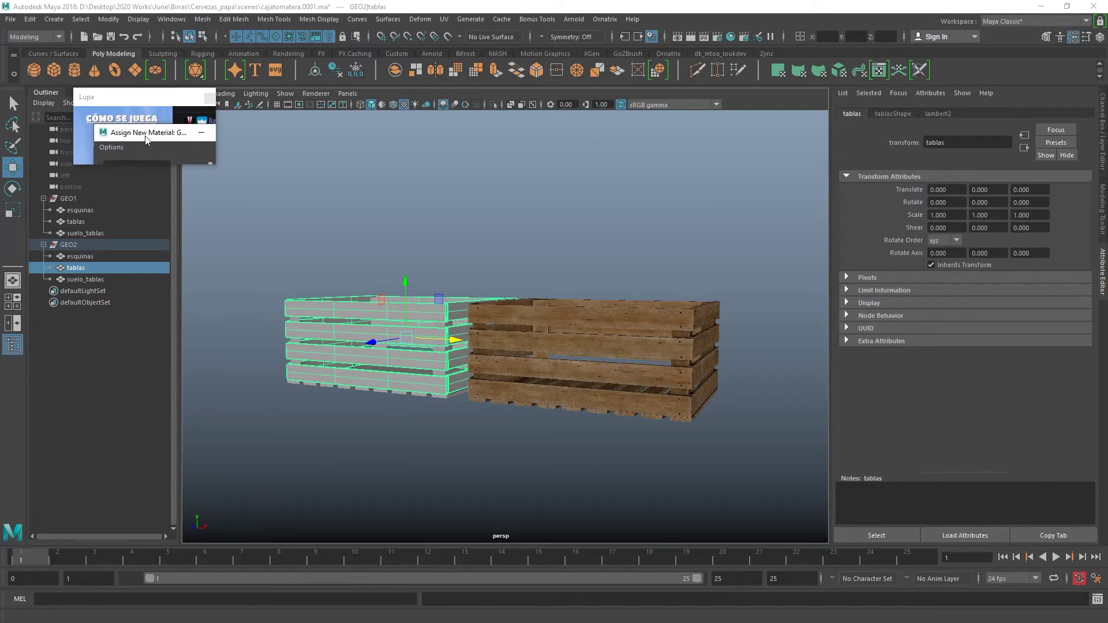
drag(344, 213, 586, 121)
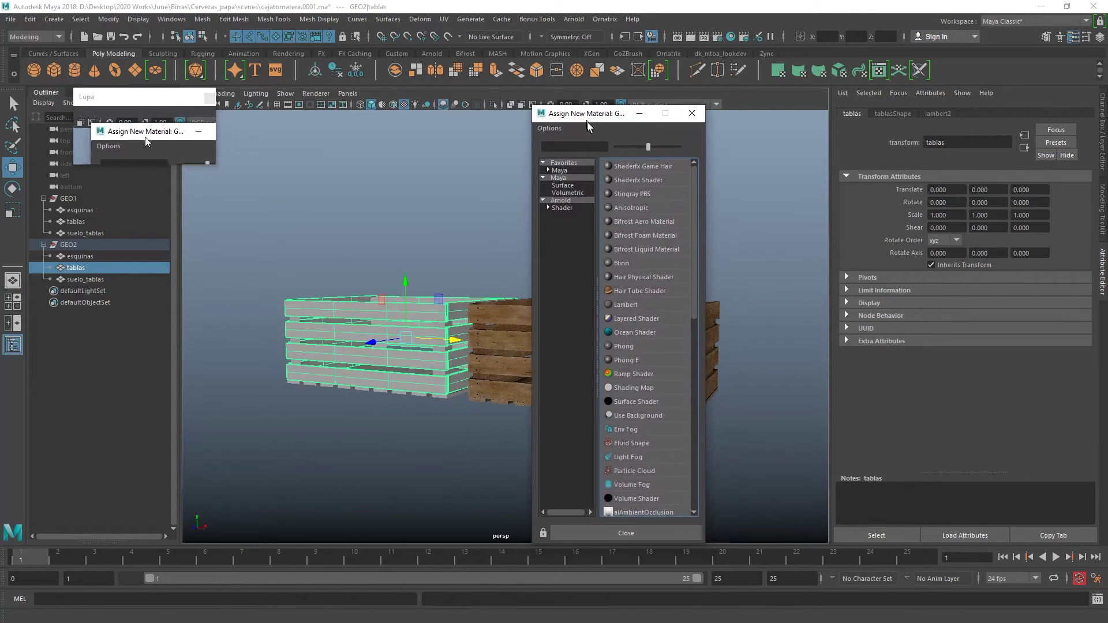
click(577, 201)
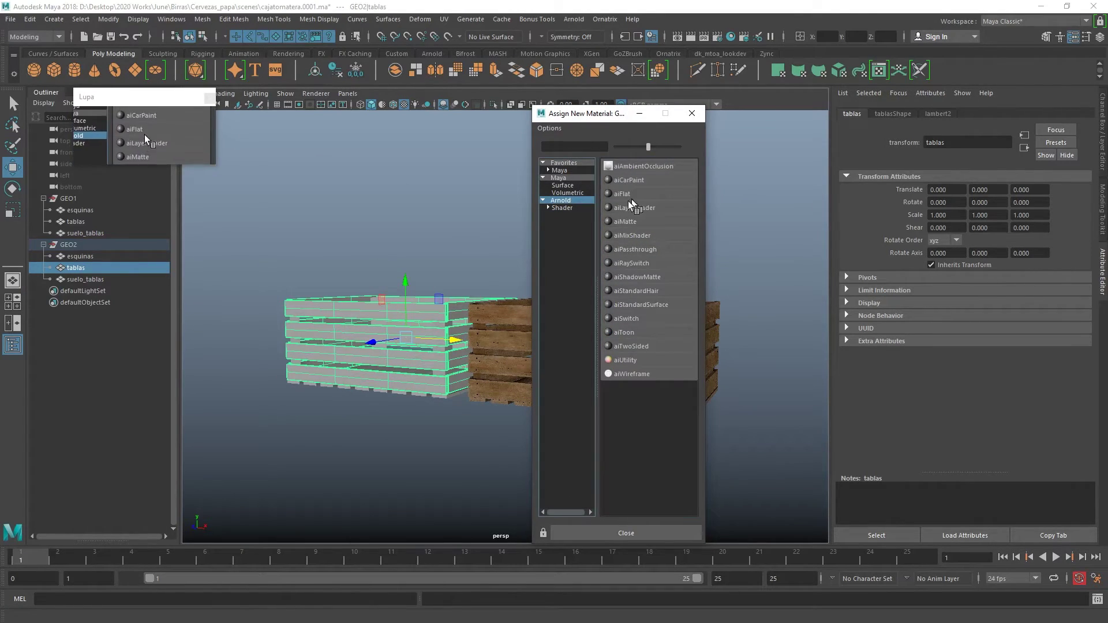
click(632, 304)
scroll(404, 250, up, 5)
click(579, 228)
scroll(573, 252, up, 2)
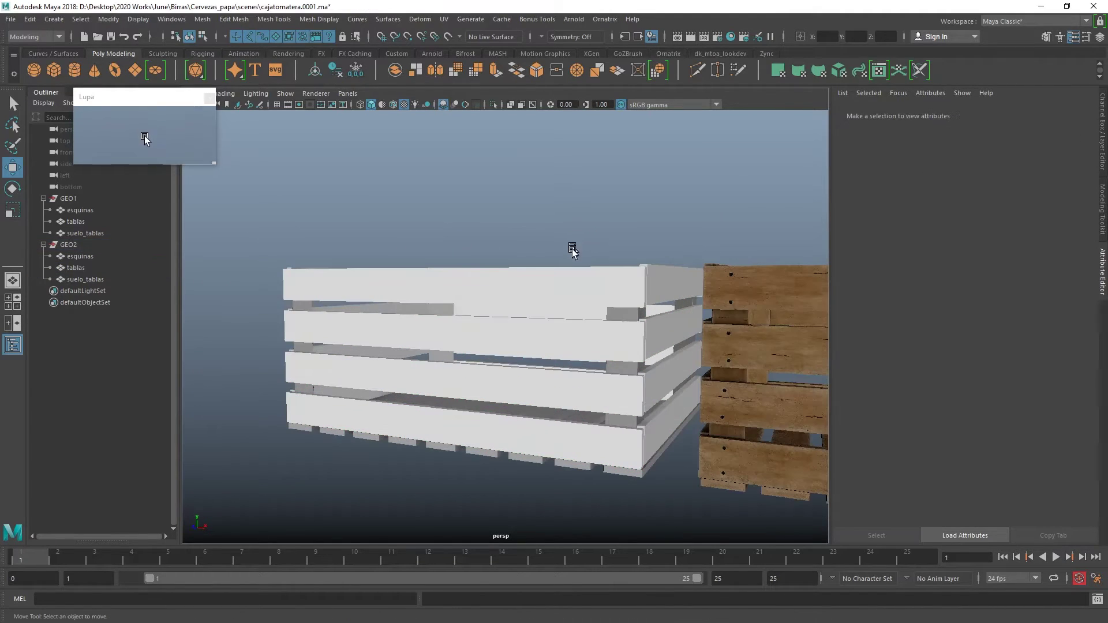
click(531, 339)
Rename the new material to tablastextura in the Attribute Editor.
click(954, 115)
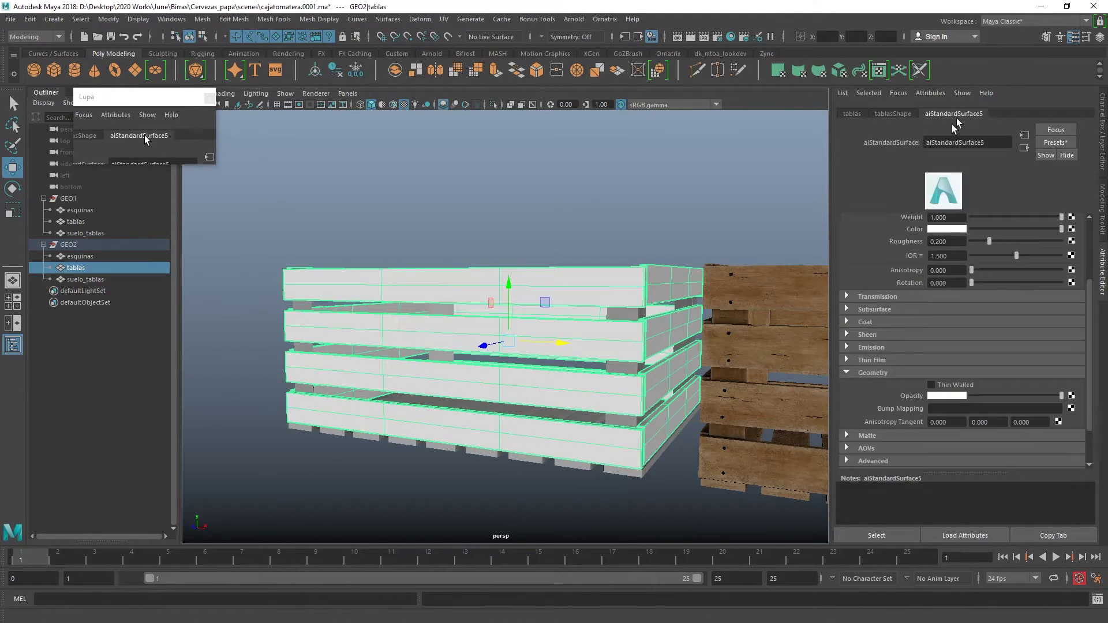
double_click(952, 141)
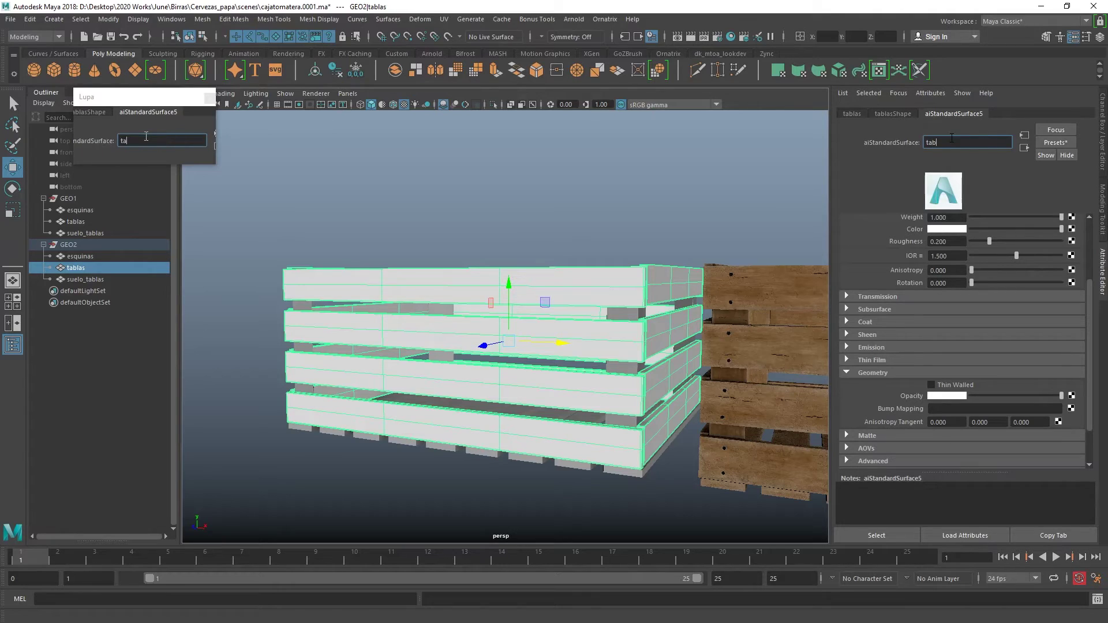
text(tablastextura)
key(Return)
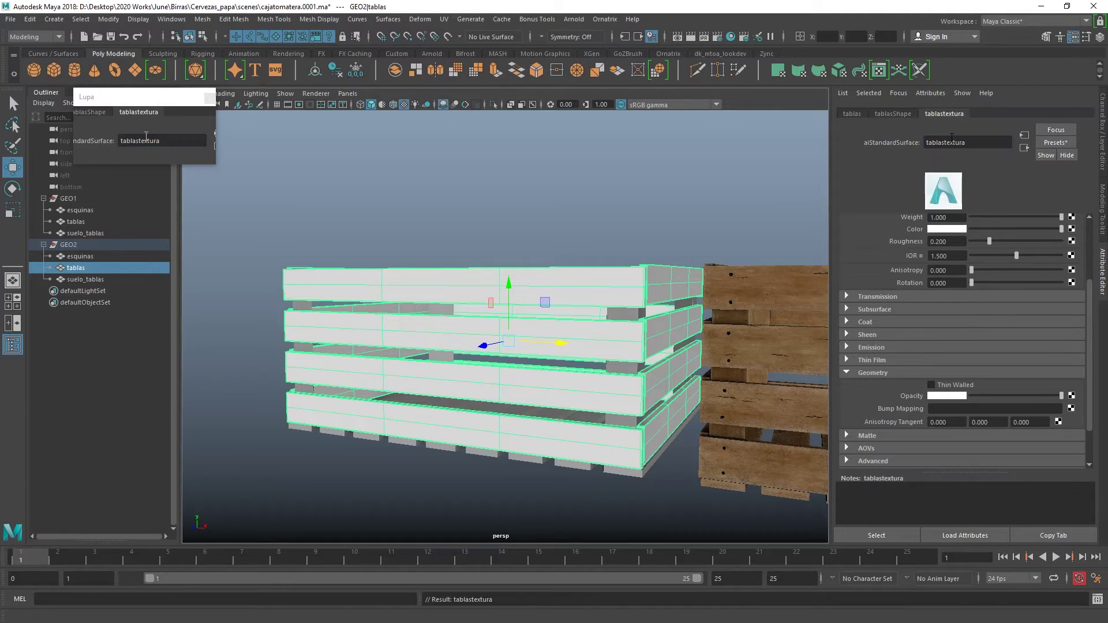
Change the tablastextura Base Color to red in the colour picker.
scroll(992, 247, up, 3)
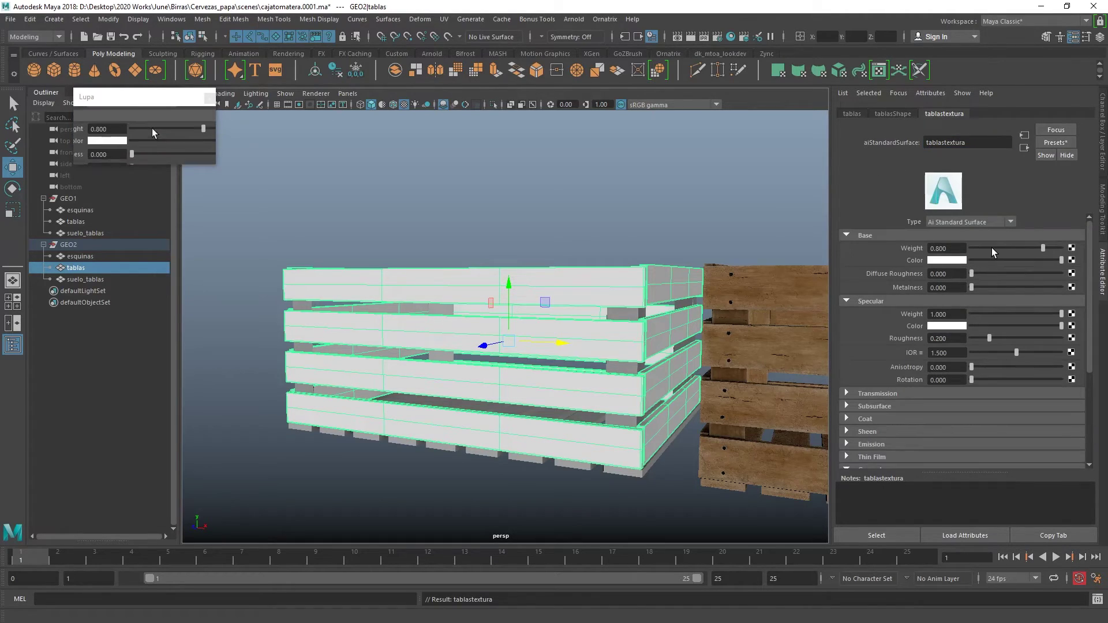
click(958, 260)
drag(455, 327, 501, 438)
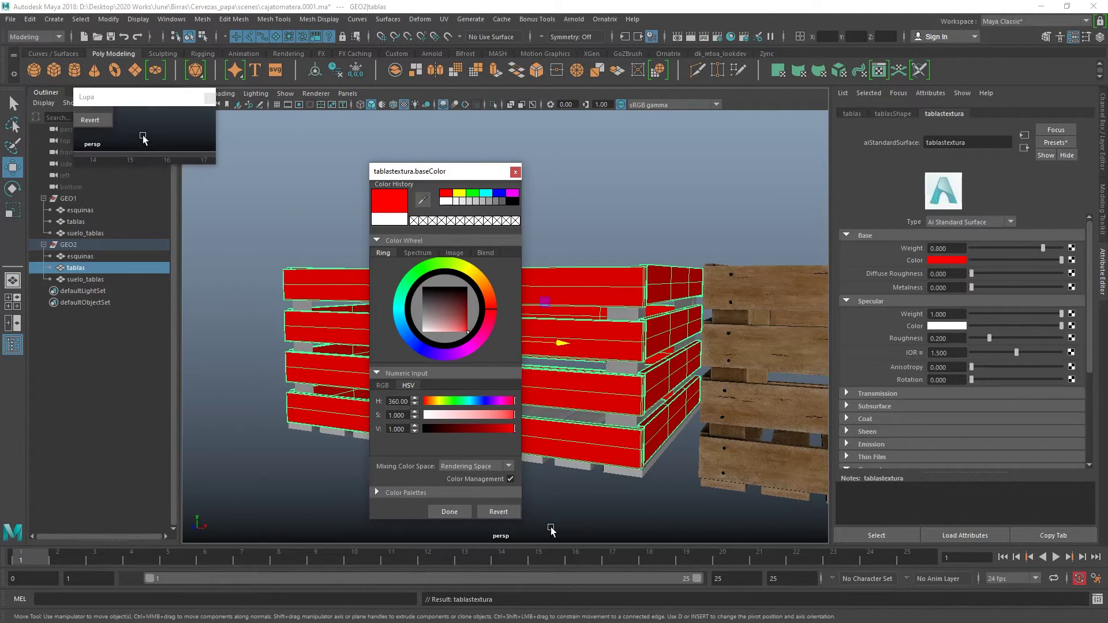
click(450, 512)
scroll(584, 317, up, 2)
click(604, 191)
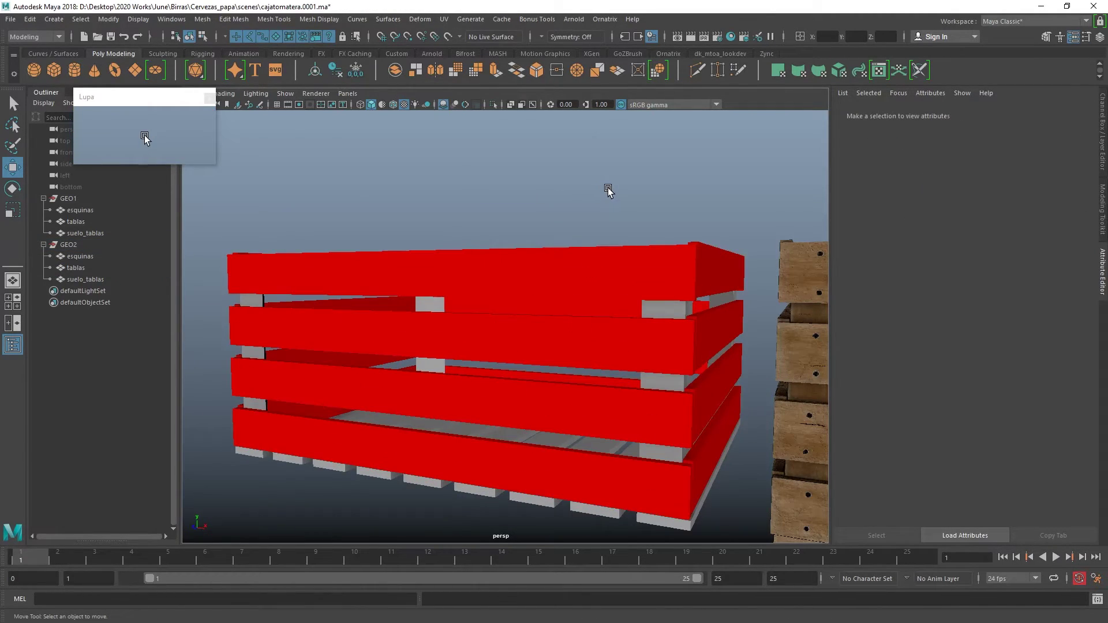
Reselect the GEO2 tablas planks and undo, restoring the white base colour.
alt+drag(608, 192, 599, 235)
click(598, 235)
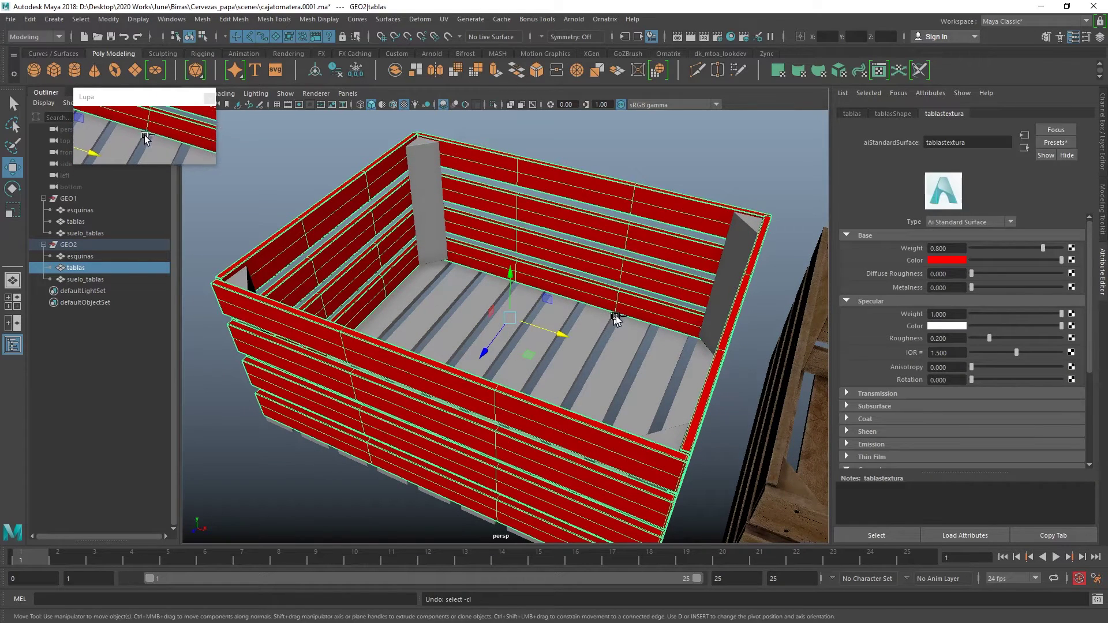
key(ctrl+z)
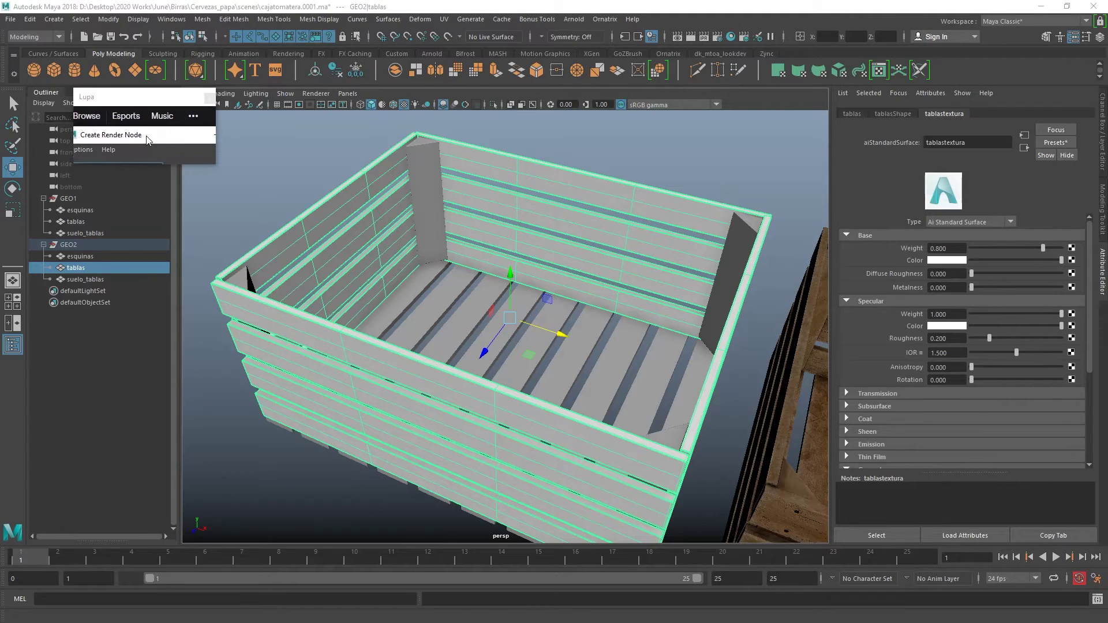
Connect a File texture to the Base Color and set its Filter Type to Off.
drag(289, 181, 637, 94)
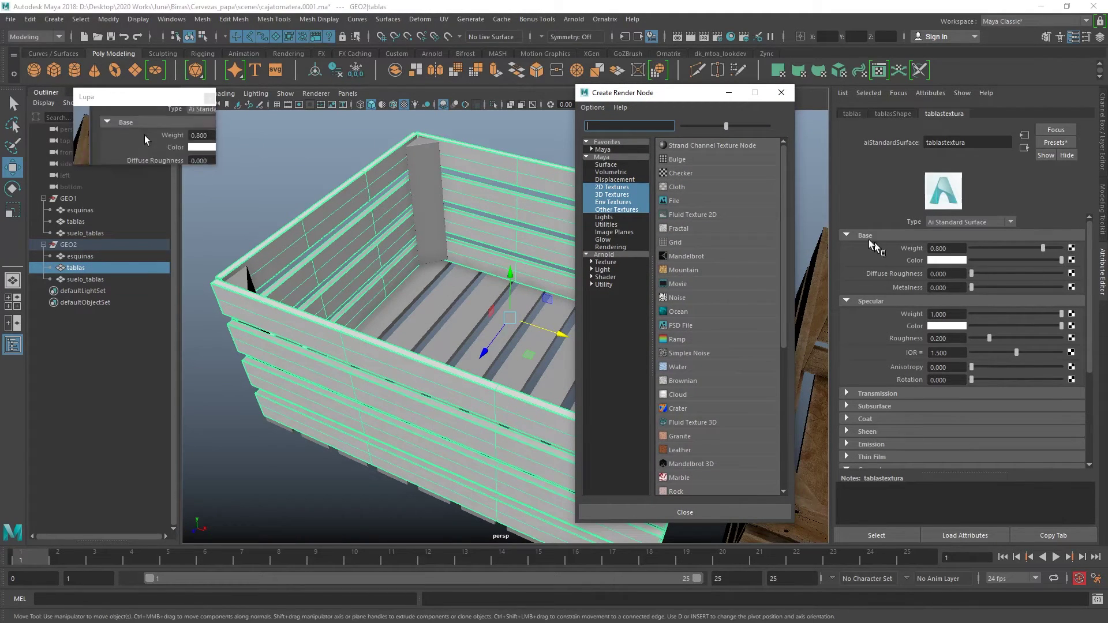
click(700, 202)
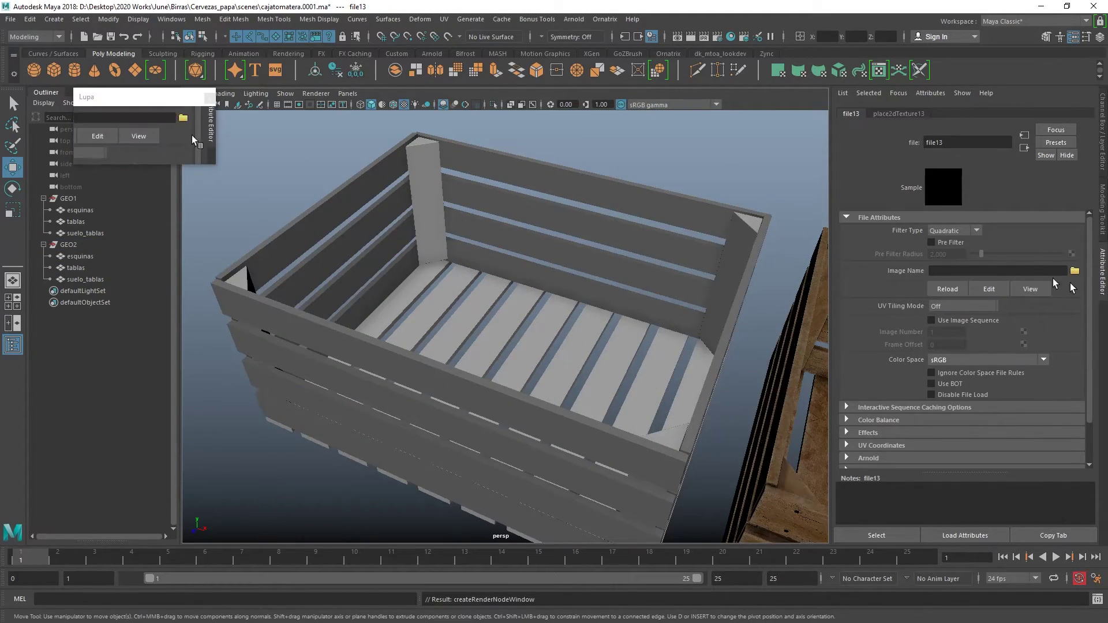
click(960, 230)
click(947, 242)
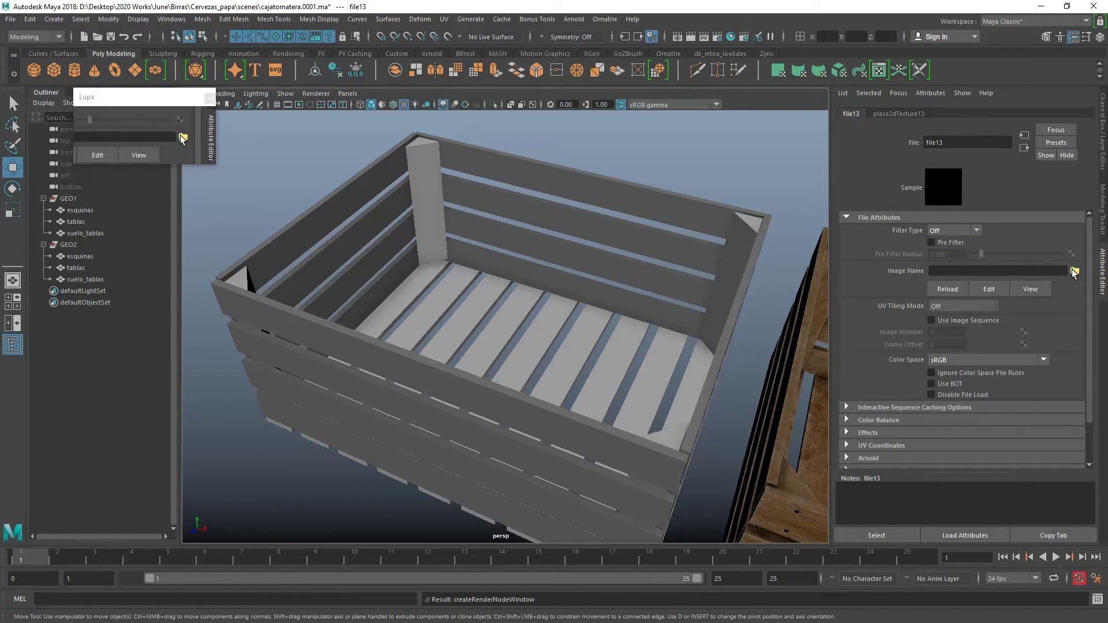
Load tomatera_tablas_basecolor.jpg from D:\Videos\Clases TCU\04\rendertest as the file texture.
click(1075, 271)
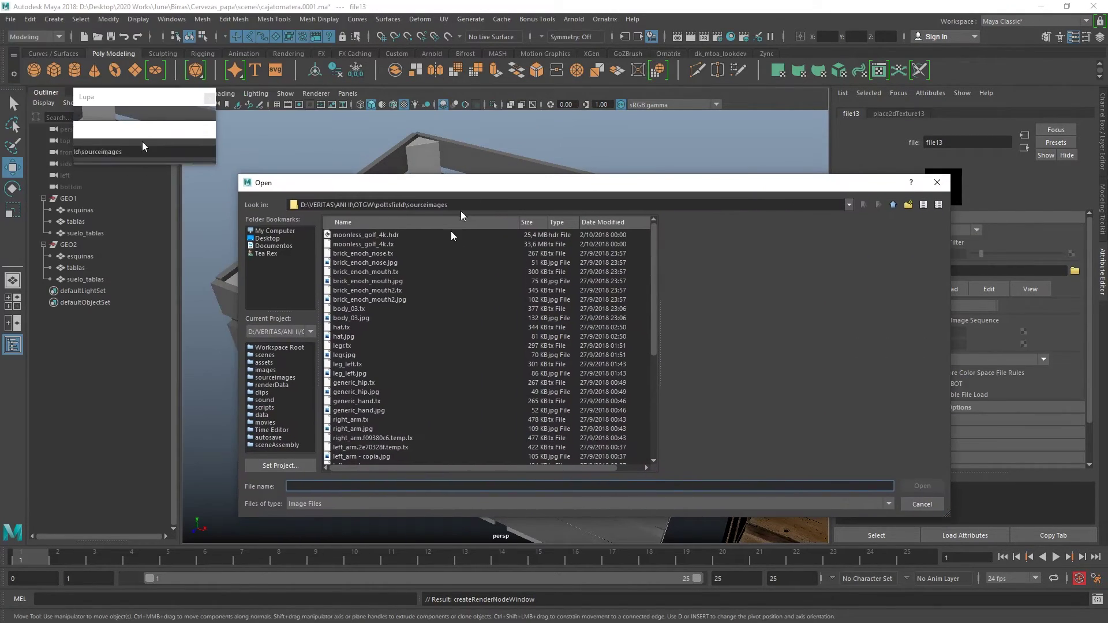
click(283, 239)
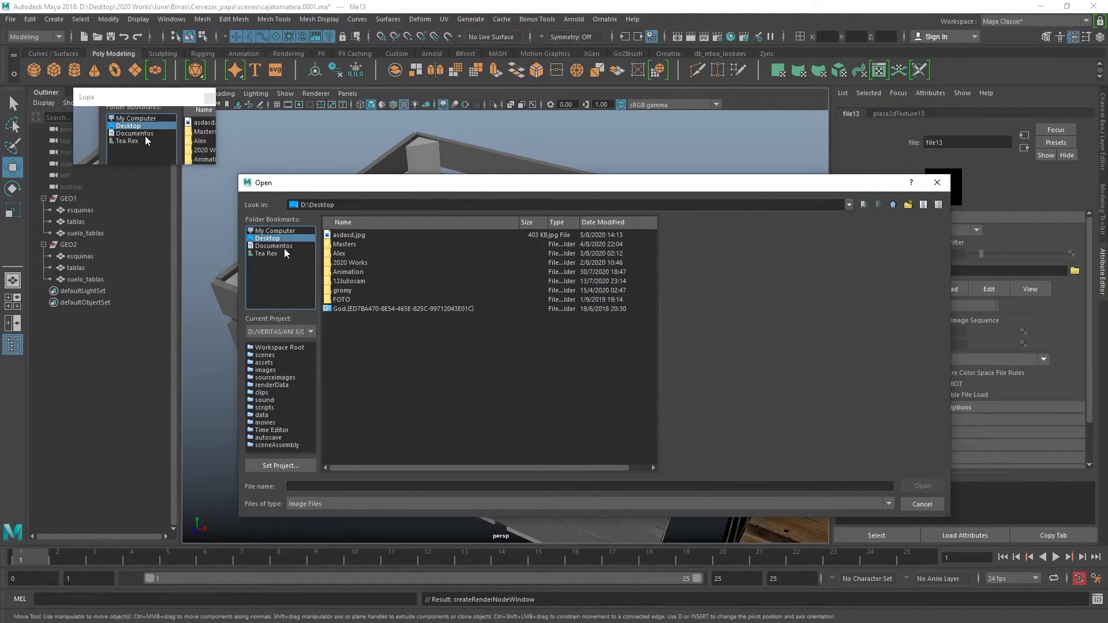
click(893, 204)
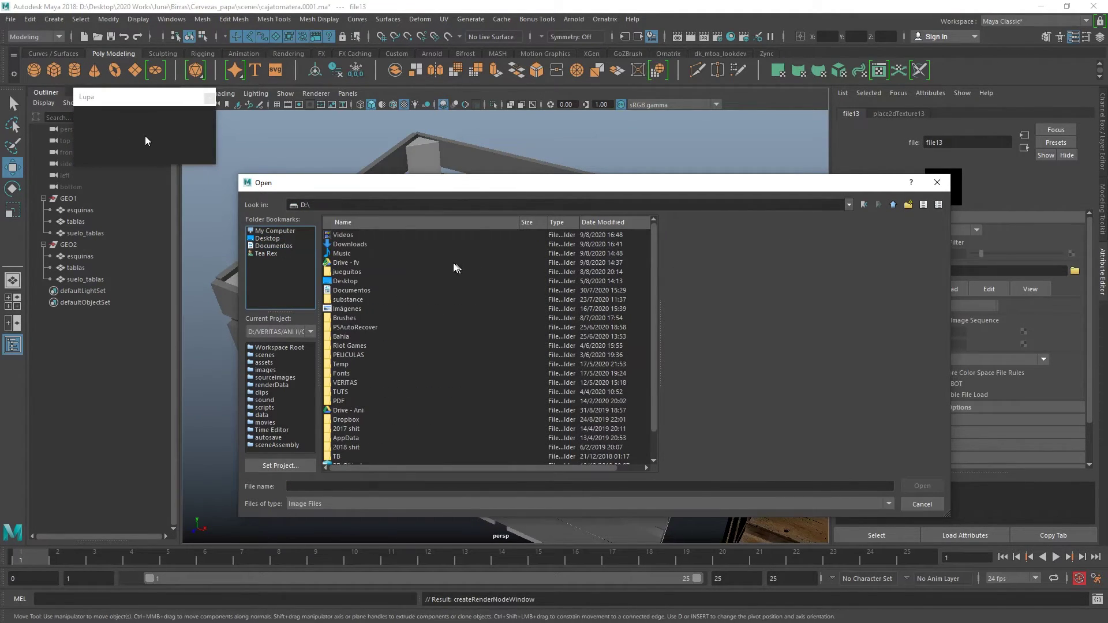
double_click(344, 235)
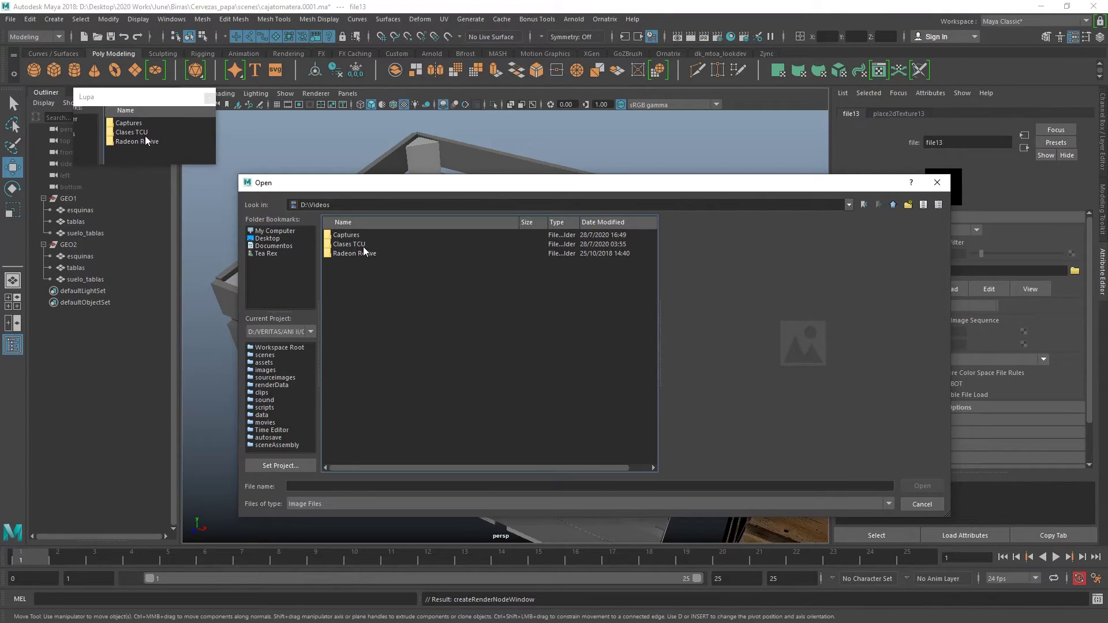
double_click(362, 246)
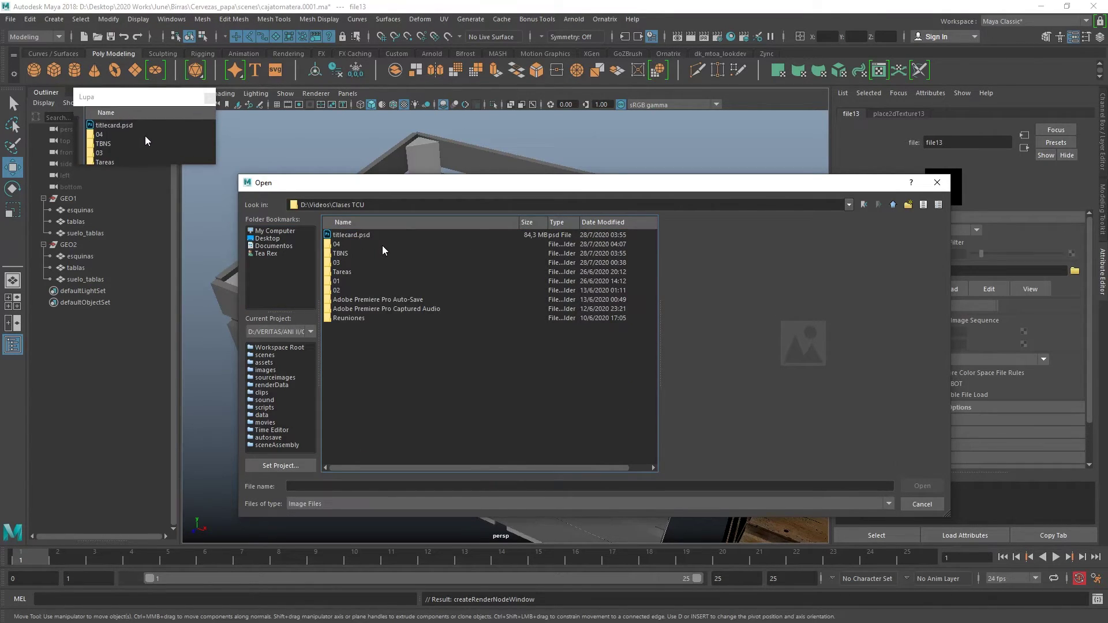
double_click(370, 244)
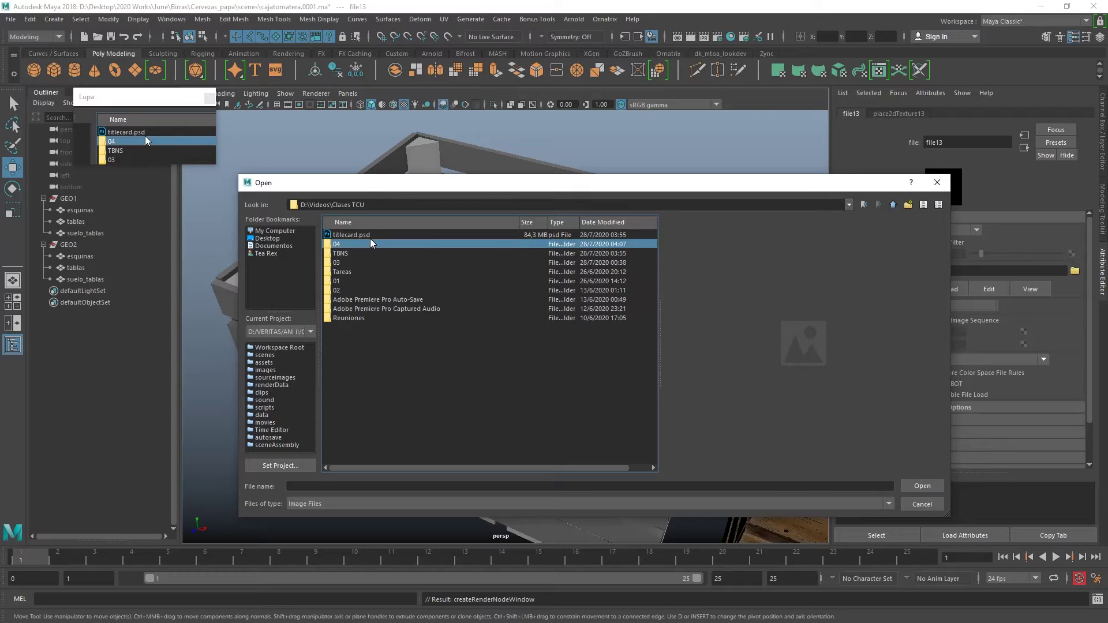
click(361, 244)
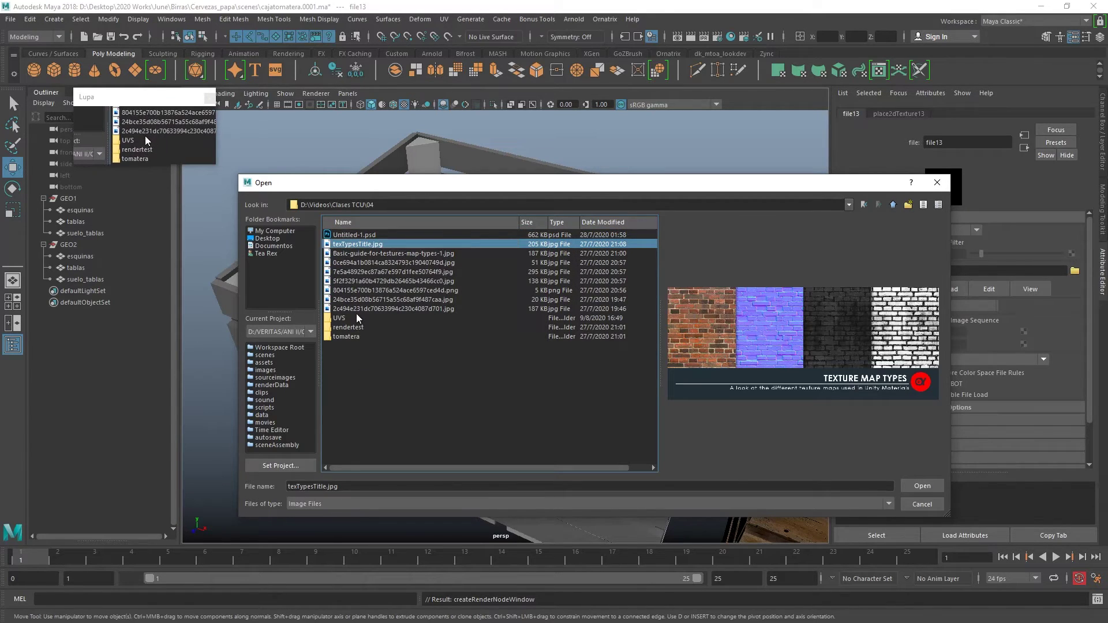
double_click(361, 326)
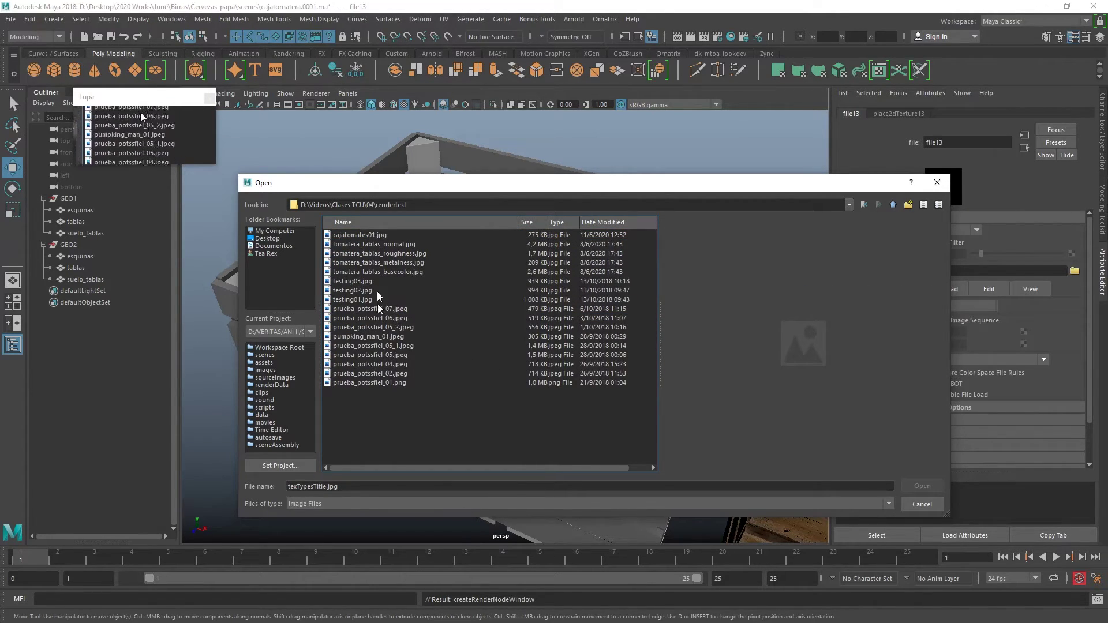
click(384, 244)
click(376, 272)
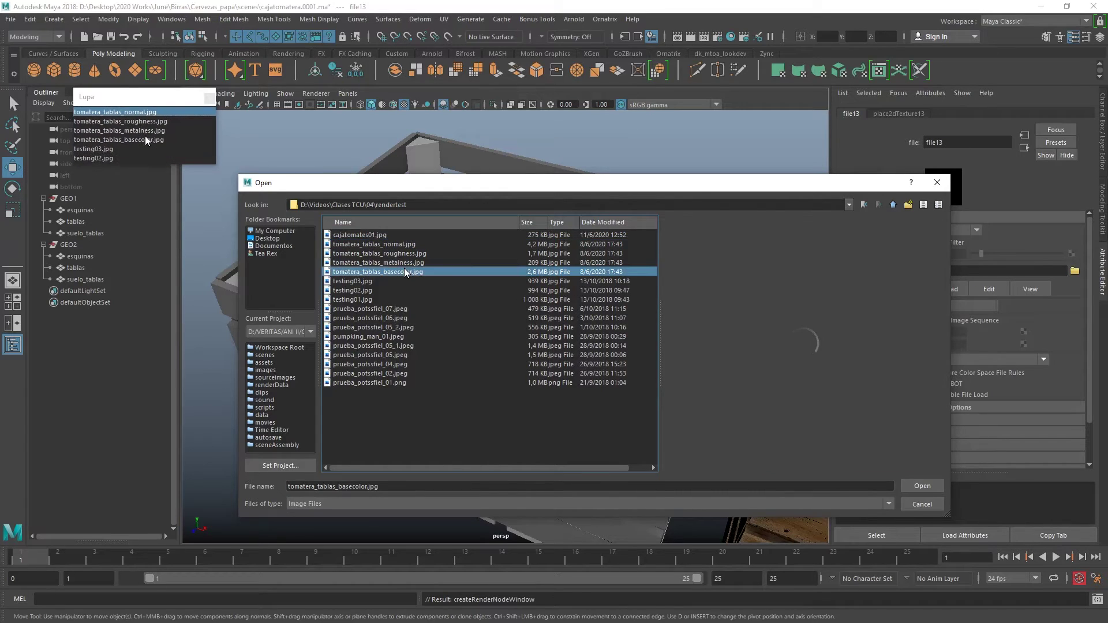
click(921, 486)
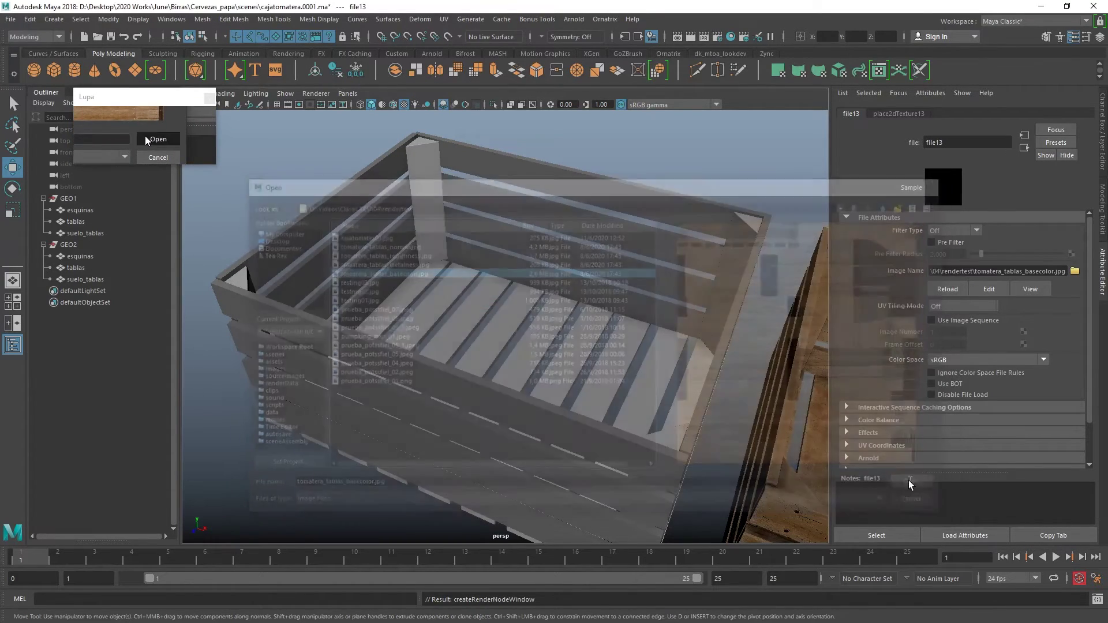
alt+drag(687, 387, 441, 322)
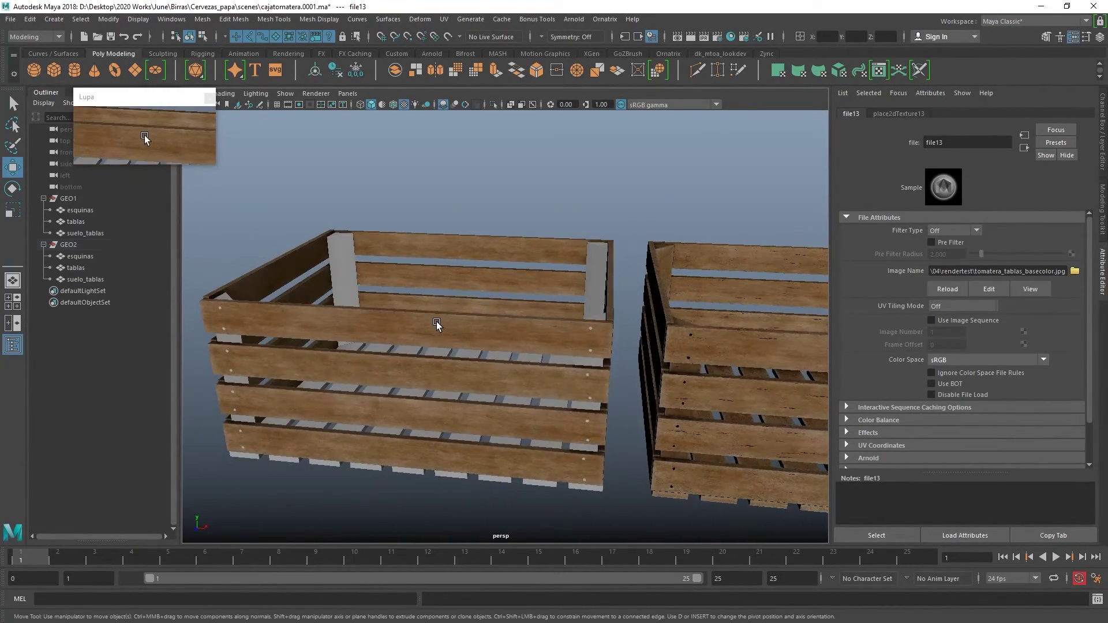
click(440, 321)
click(879, 70)
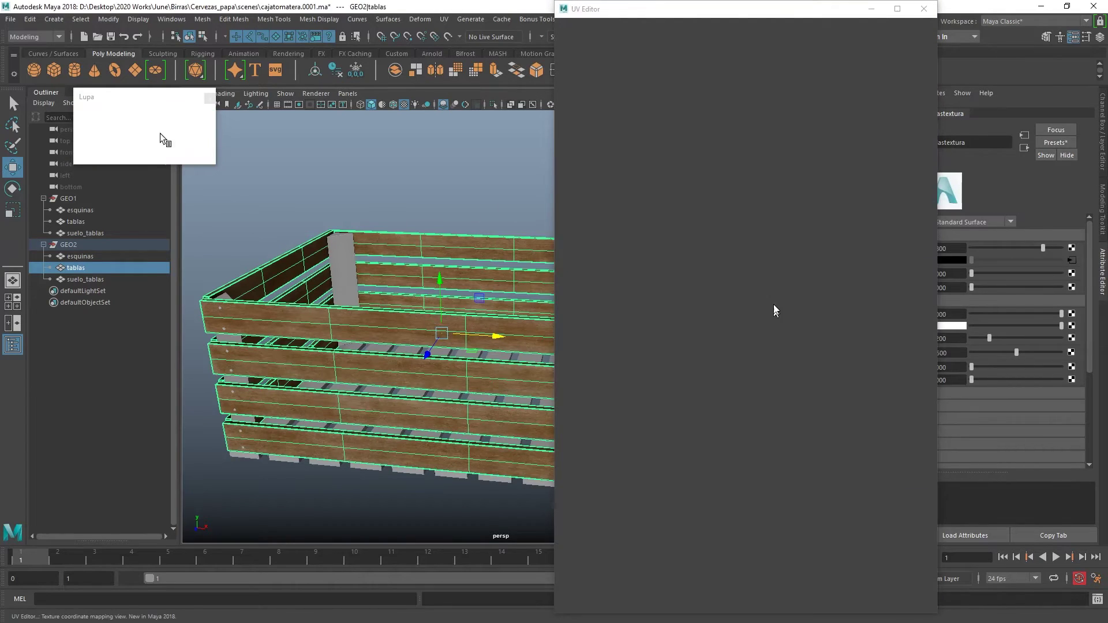
scroll(673, 330, up, 4)
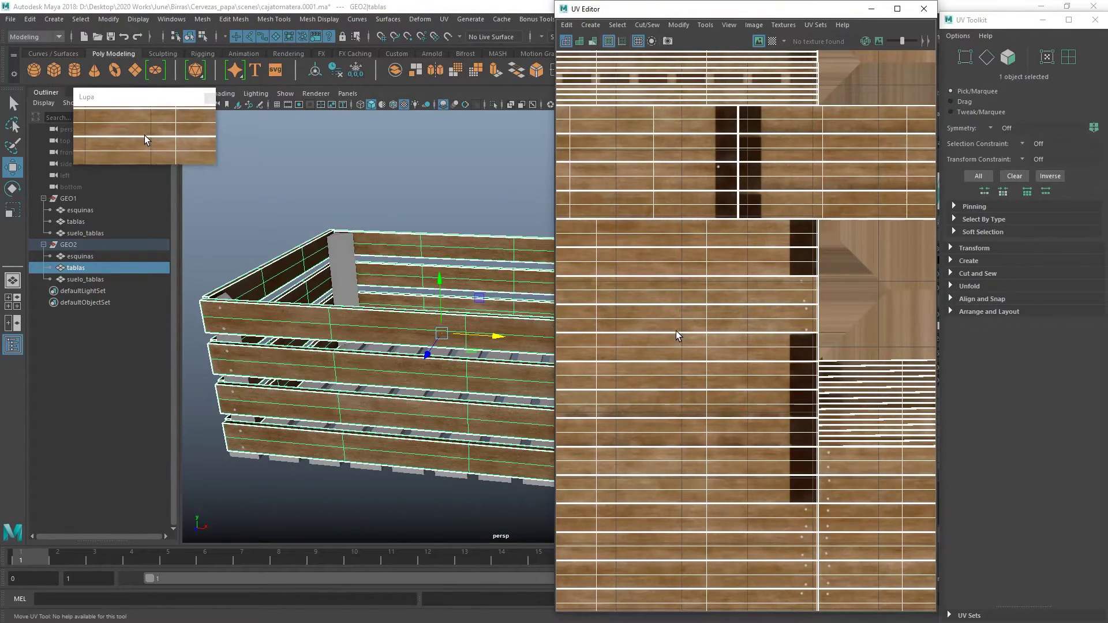
scroll(680, 327, down, 3)
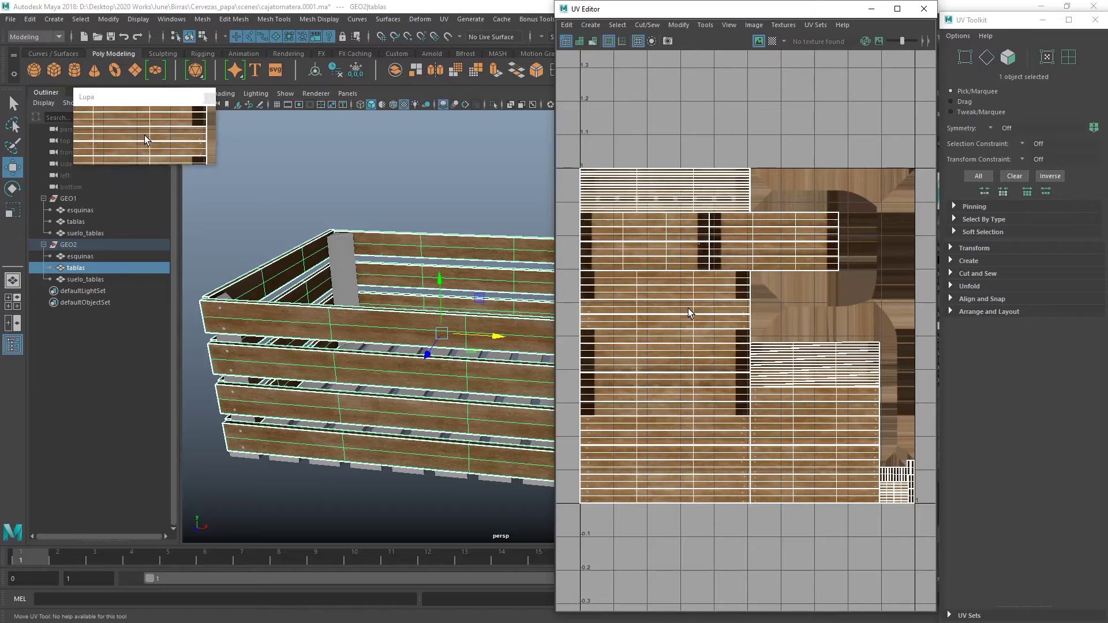
scroll(695, 308, up, 3)
right_drag(687, 202, 659, 192)
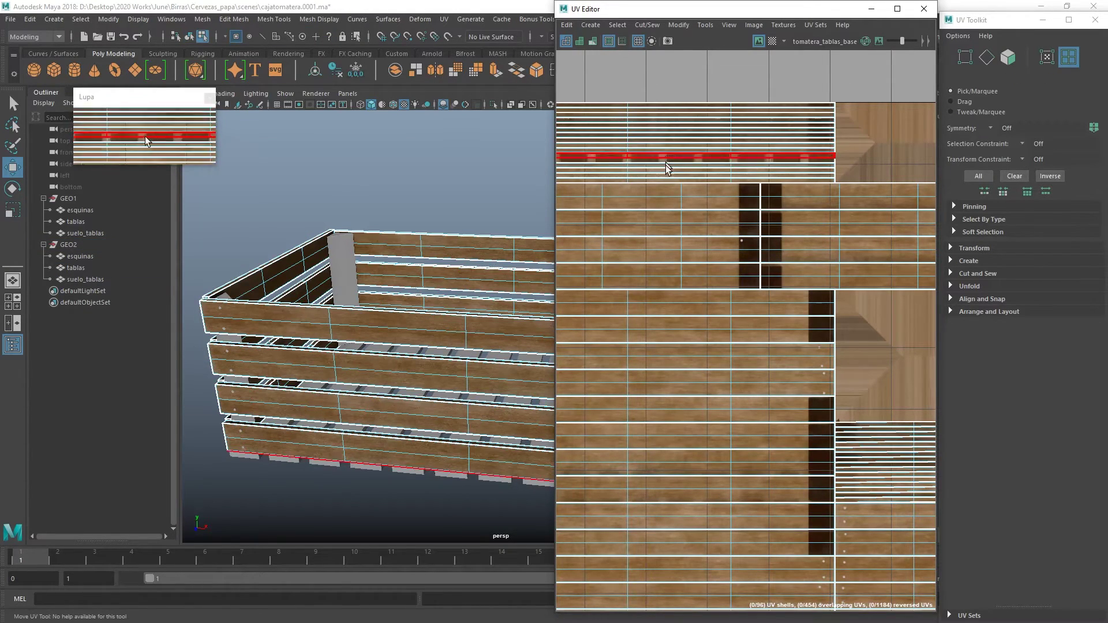
scroll(660, 256, down, 1)
click(384, 330)
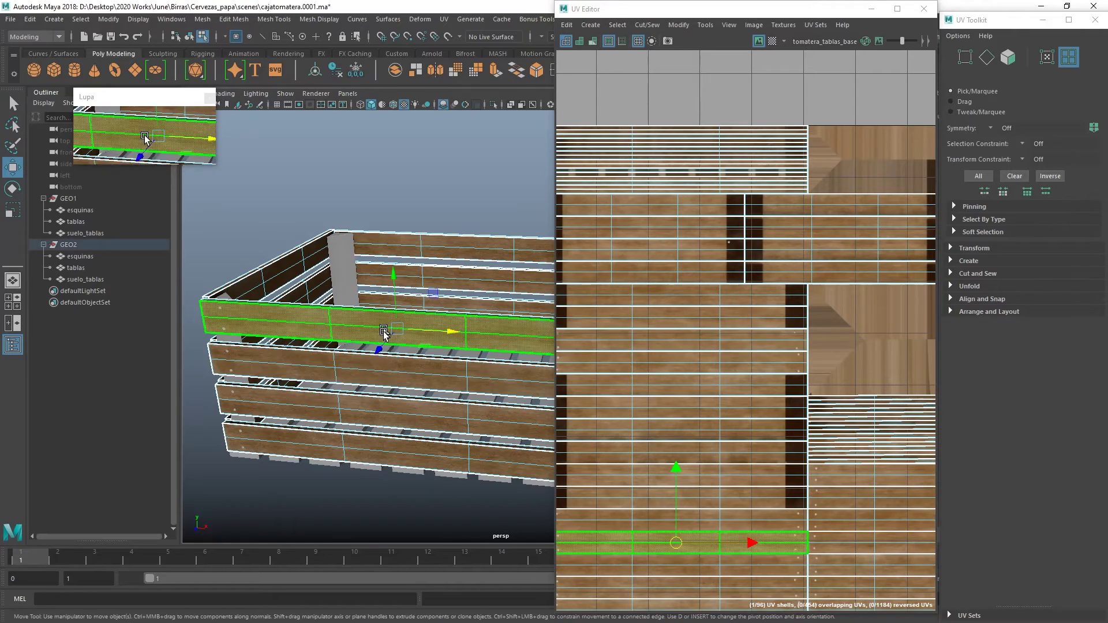
click(384, 370)
click(382, 446)
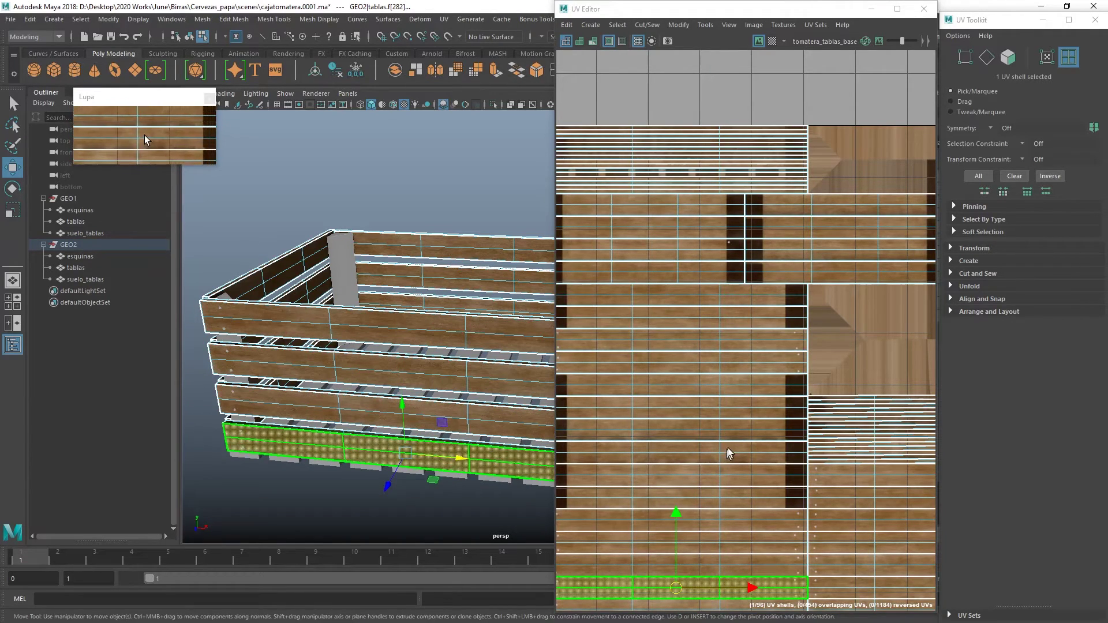
alt+middle_drag(728, 454, 789, 402)
click(277, 405)
click(279, 343)
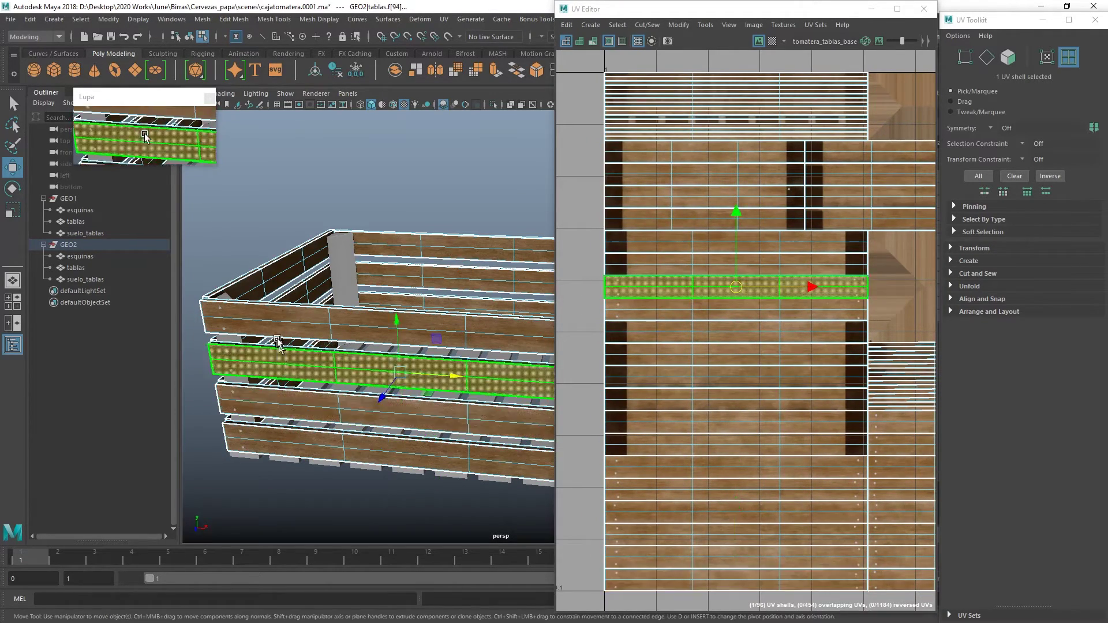
click(277, 335)
alt+drag(268, 346, 441, 398)
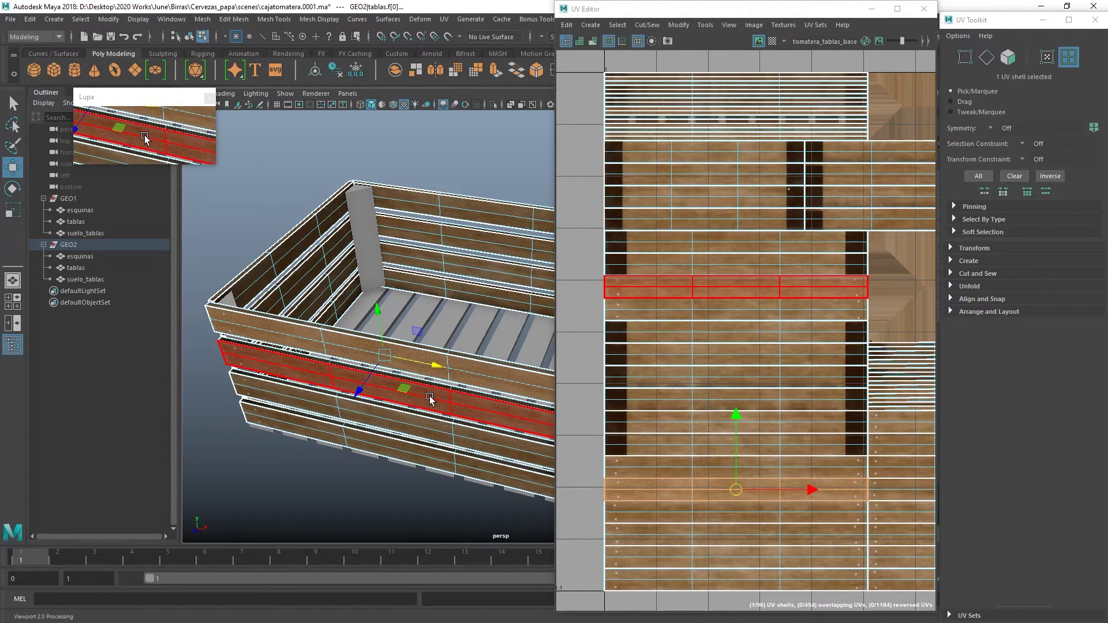
click(923, 9)
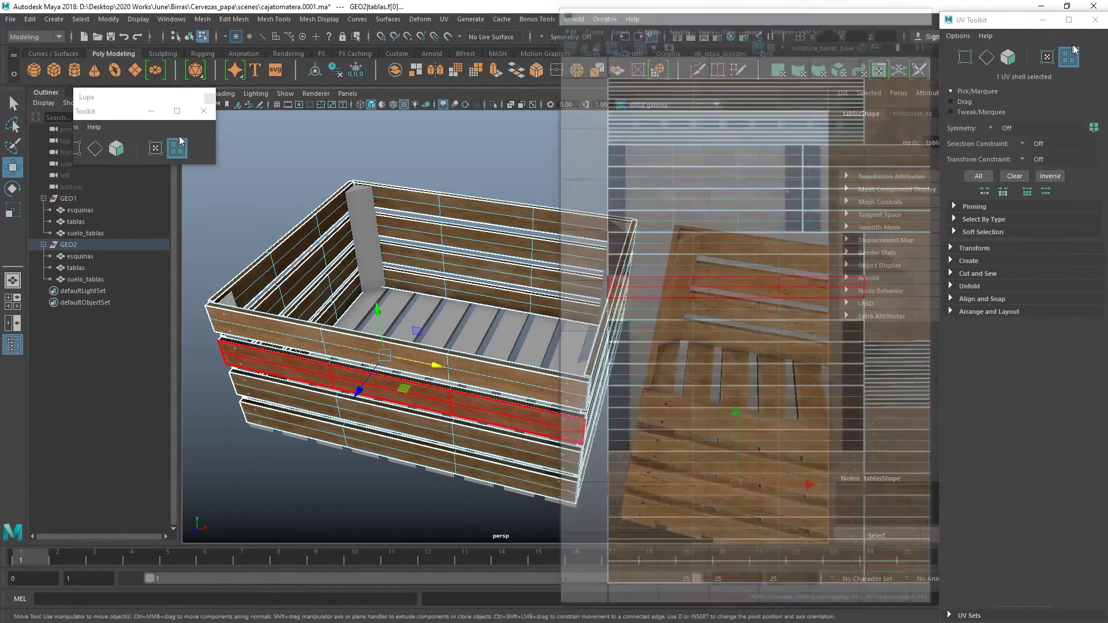
key(F8)
right_click(643, 215)
click(698, 197)
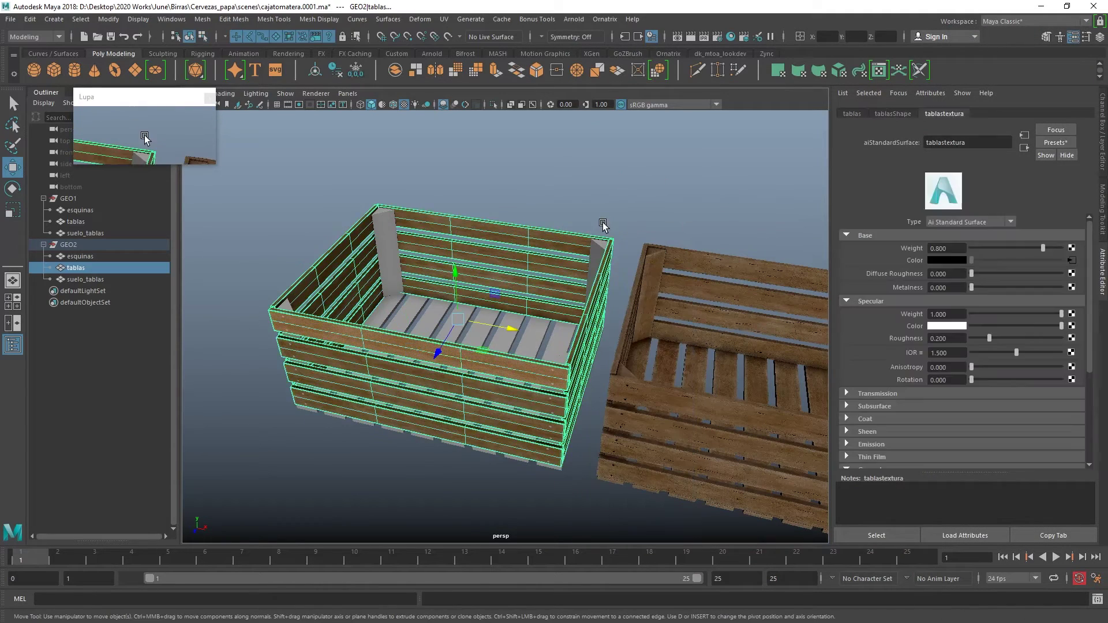
click(602, 223)
alt+drag(602, 223, 428, 365)
scroll(428, 365, up, 5)
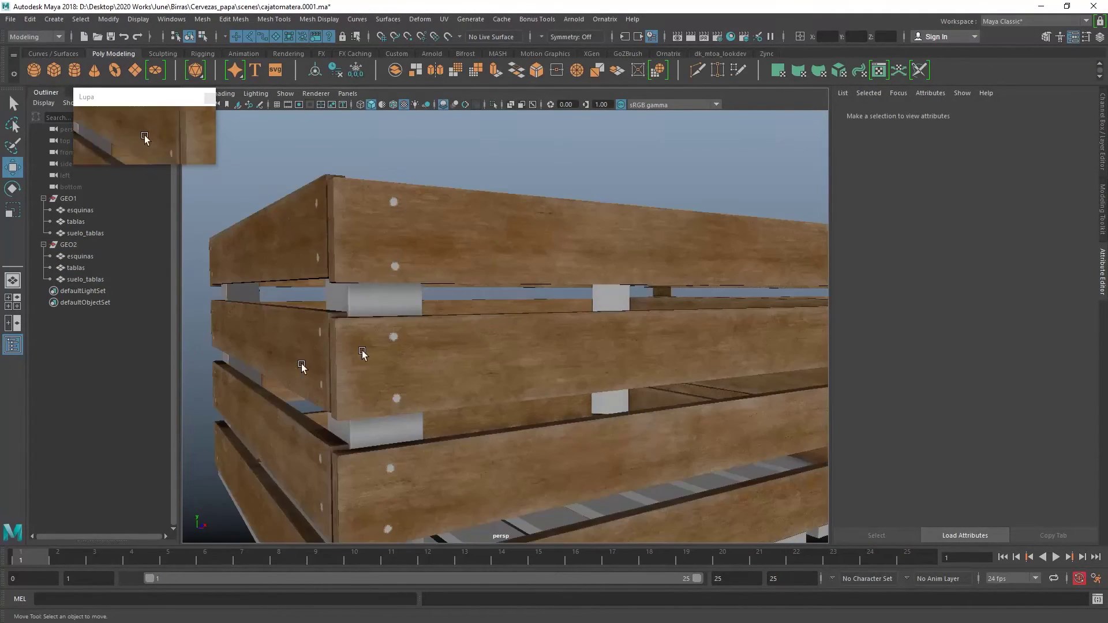
click(513, 356)
scroll(543, 358, down, 6)
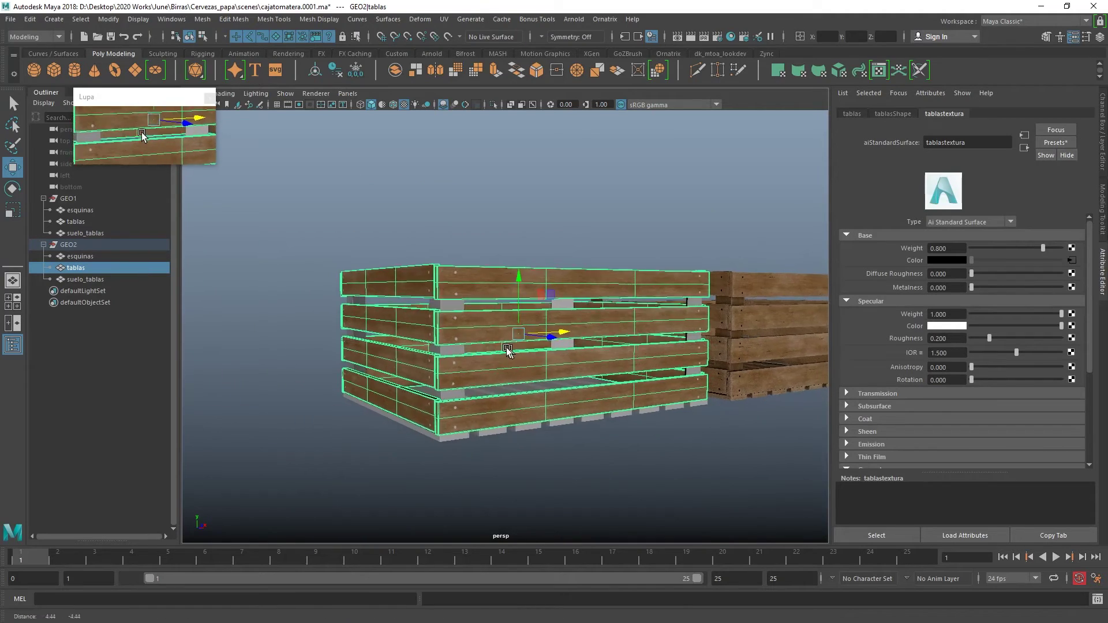
Add an unfiltered file texture to tablastextura's Metalness, loading tomatera_tablas_metalness.jpg.
scroll(575, 350, up, 2)
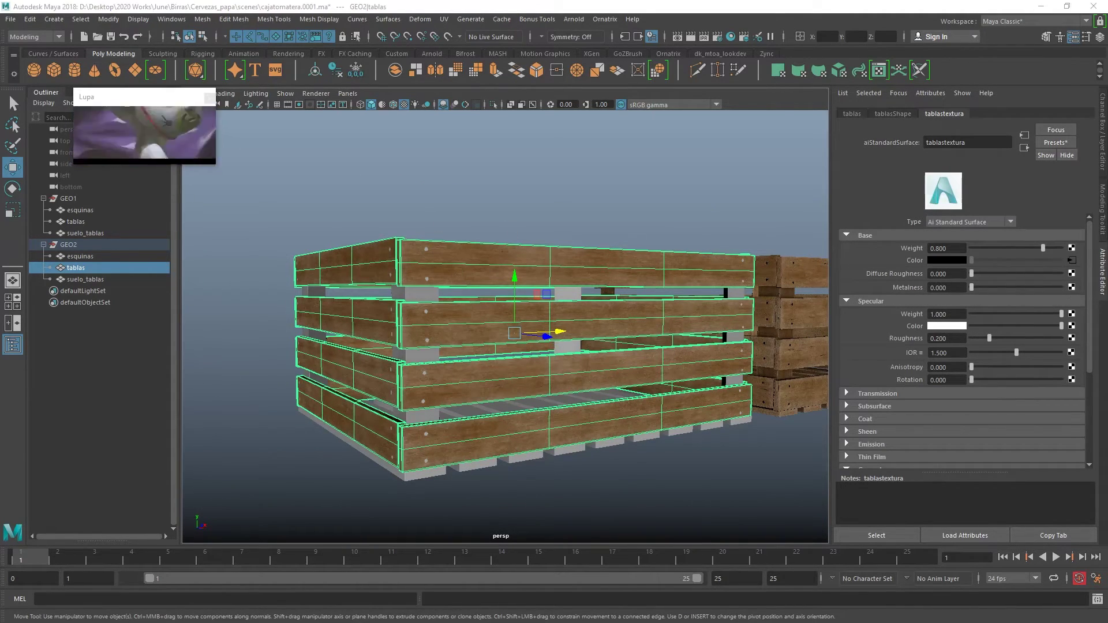
drag(3, 34, 372, 76)
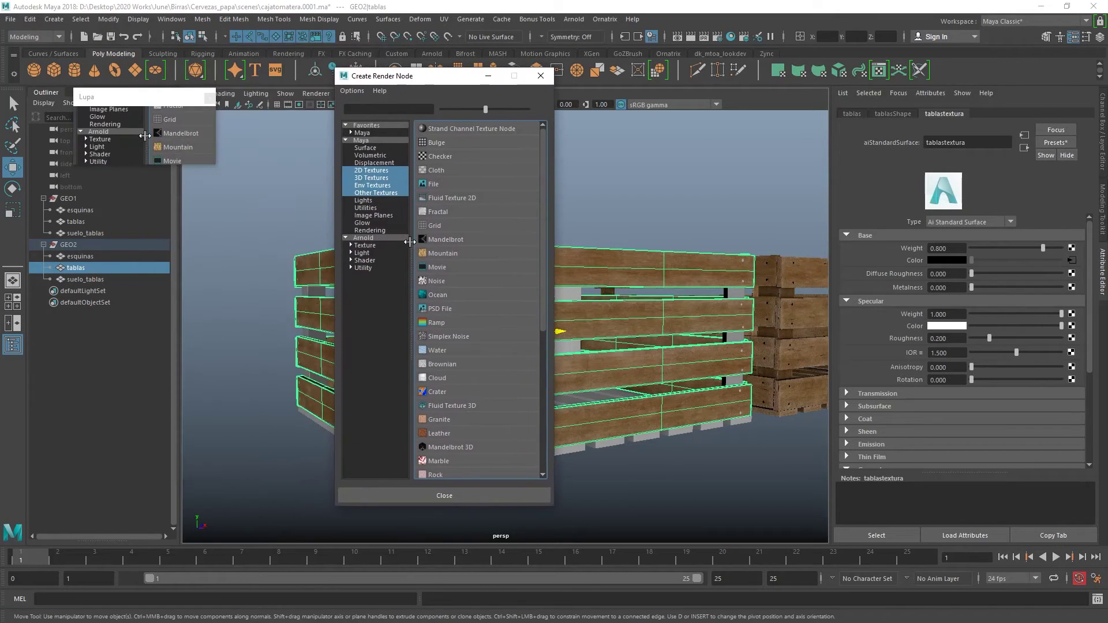
click(445, 184)
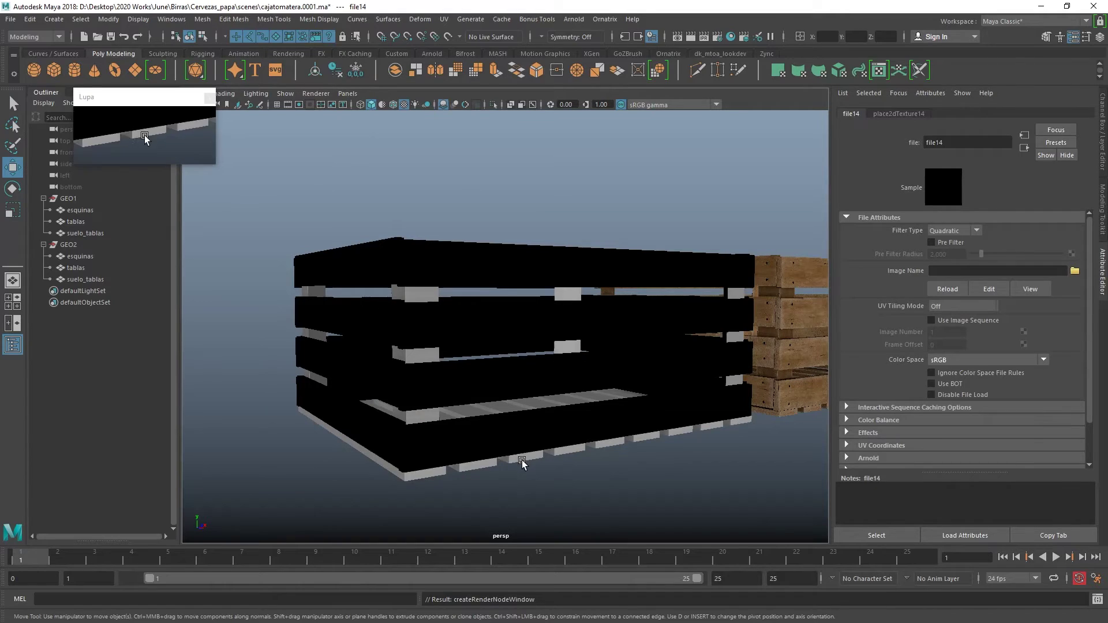
click(563, 327)
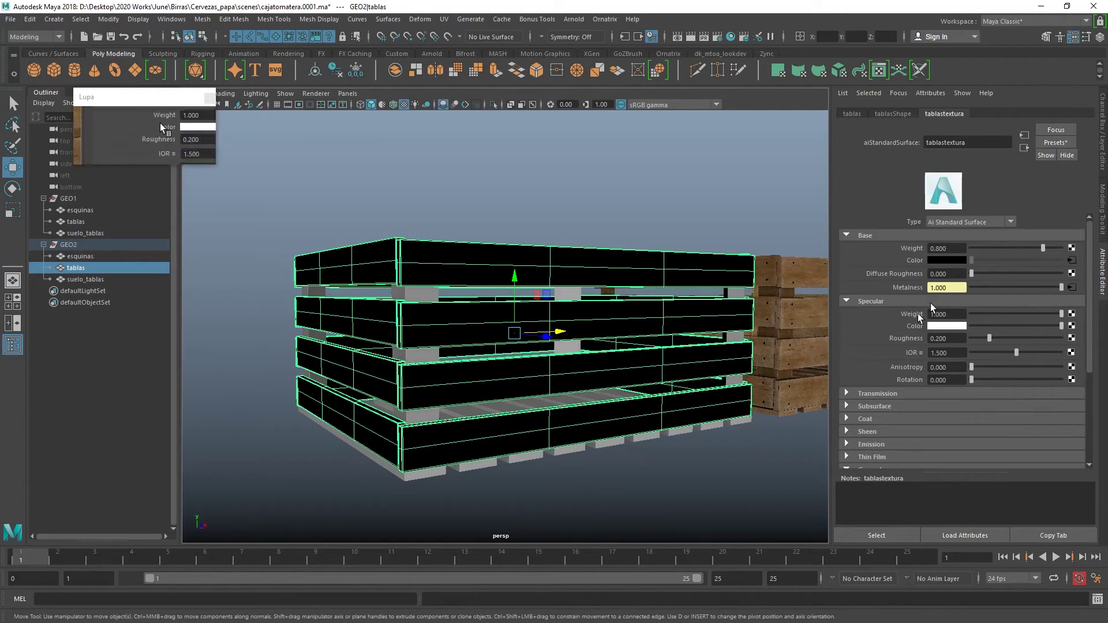
click(1069, 288)
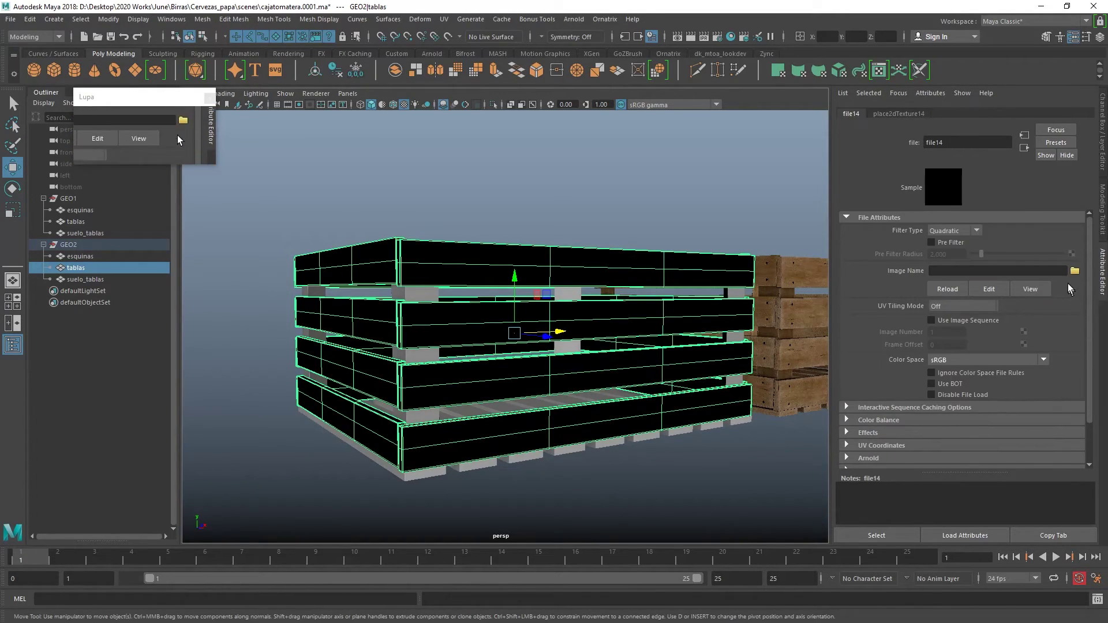
click(971, 231)
click(961, 244)
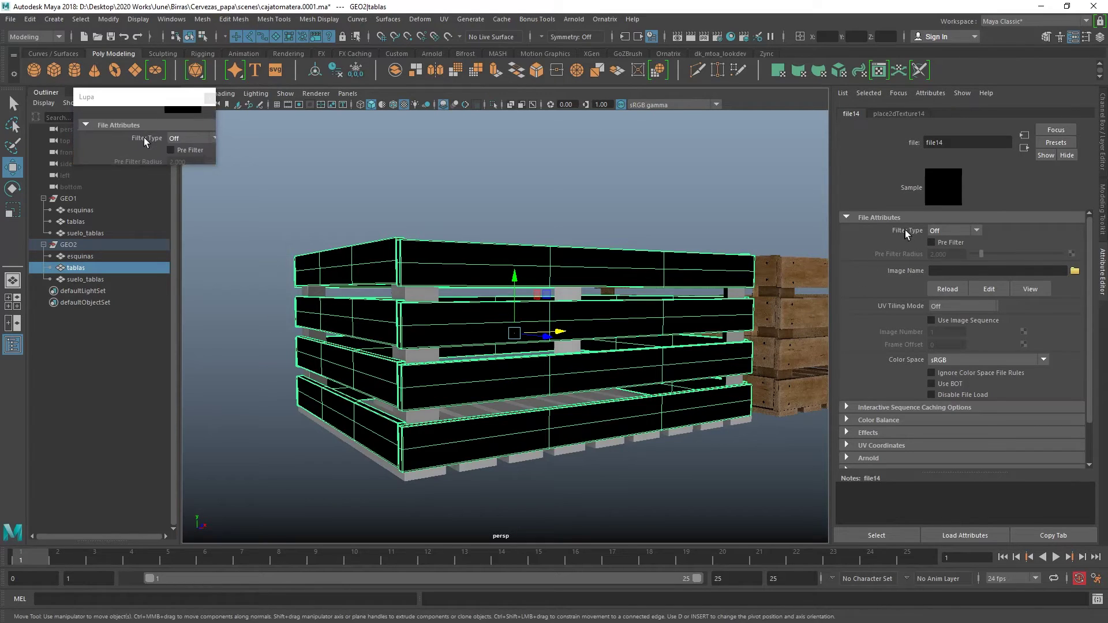
click(1074, 270)
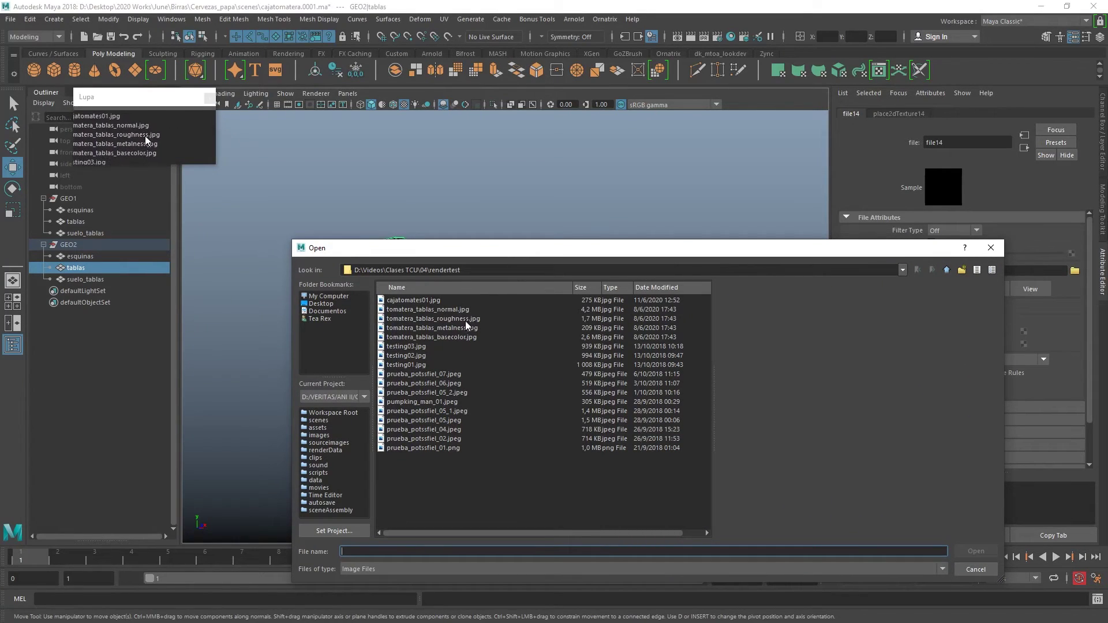
click(468, 334)
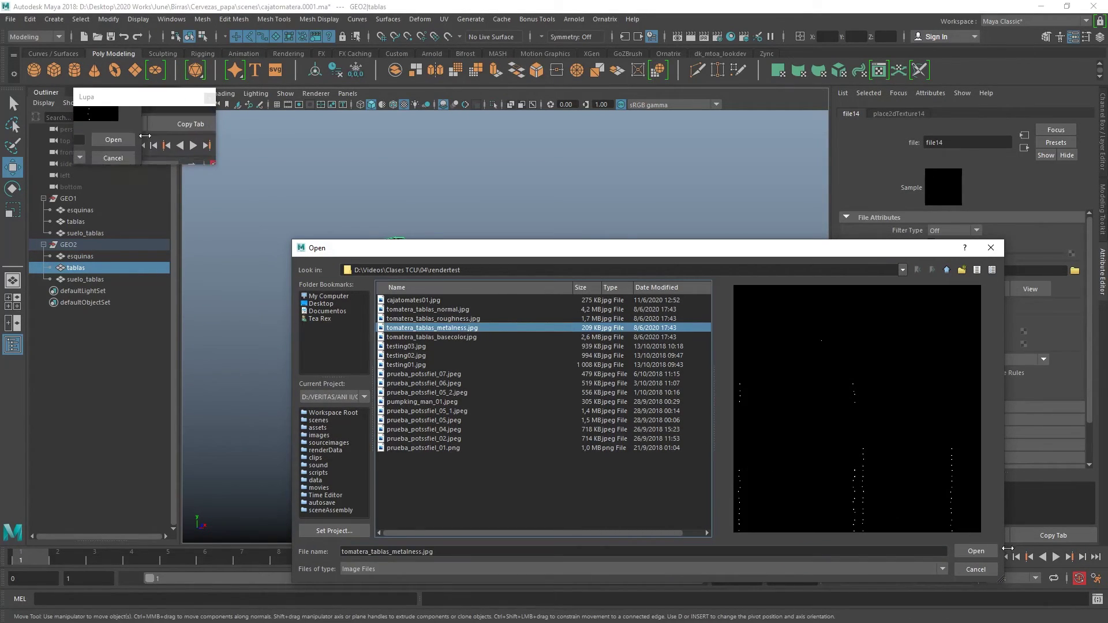
click(973, 551)
Set the metalness texture's colour space to Raw and enable Alpha Is Luminance.
scroll(391, 365, up, 10)
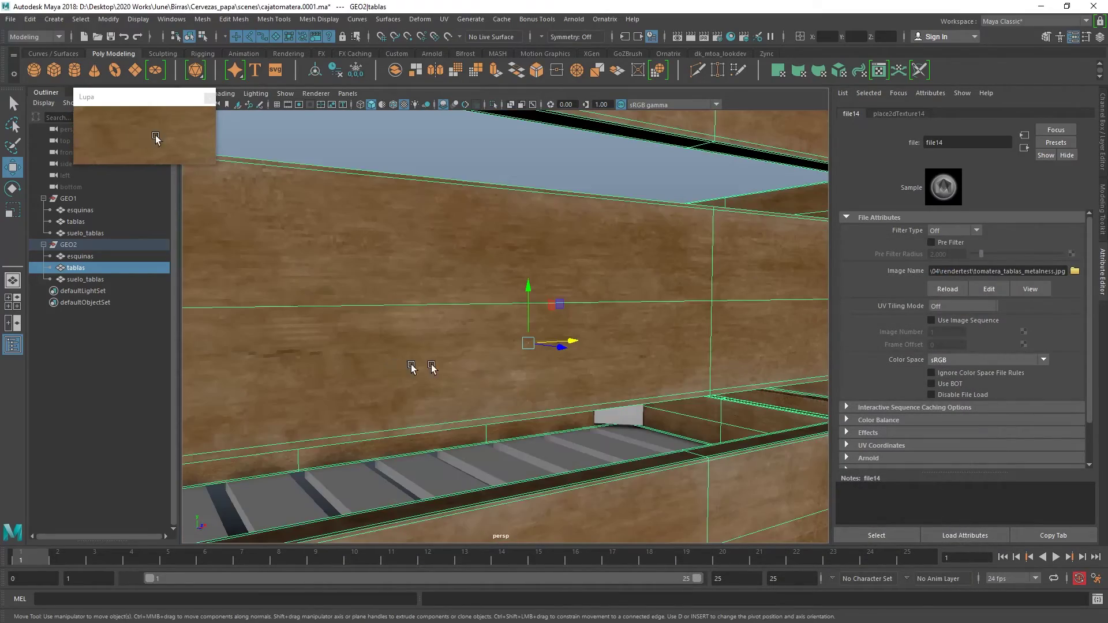
scroll(575, 406, up, 5)
scroll(580, 359, down, 5)
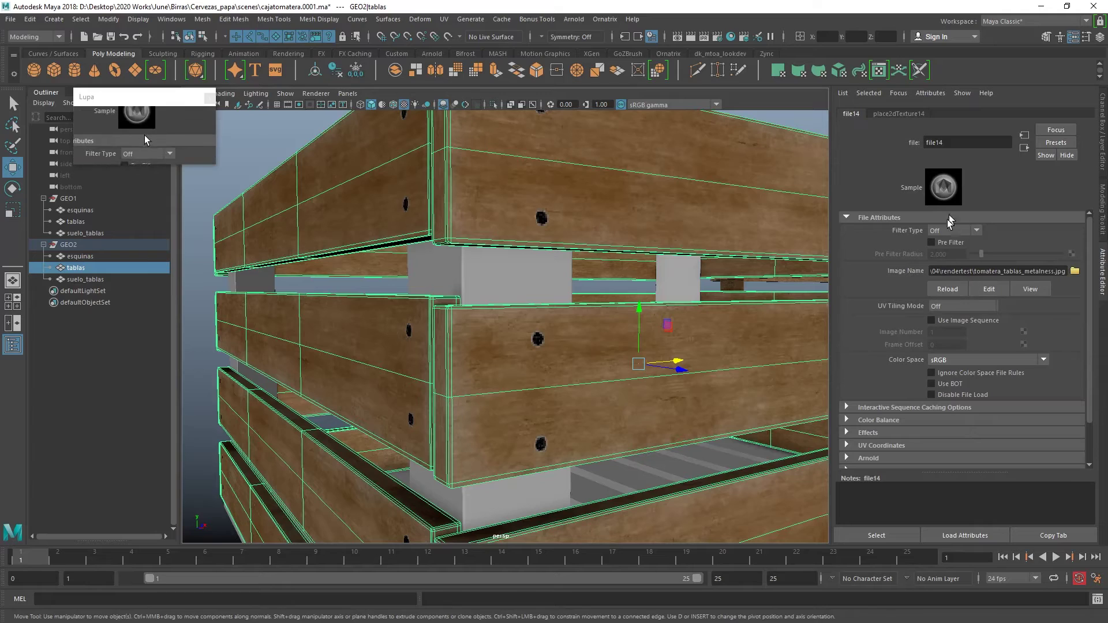
click(943, 363)
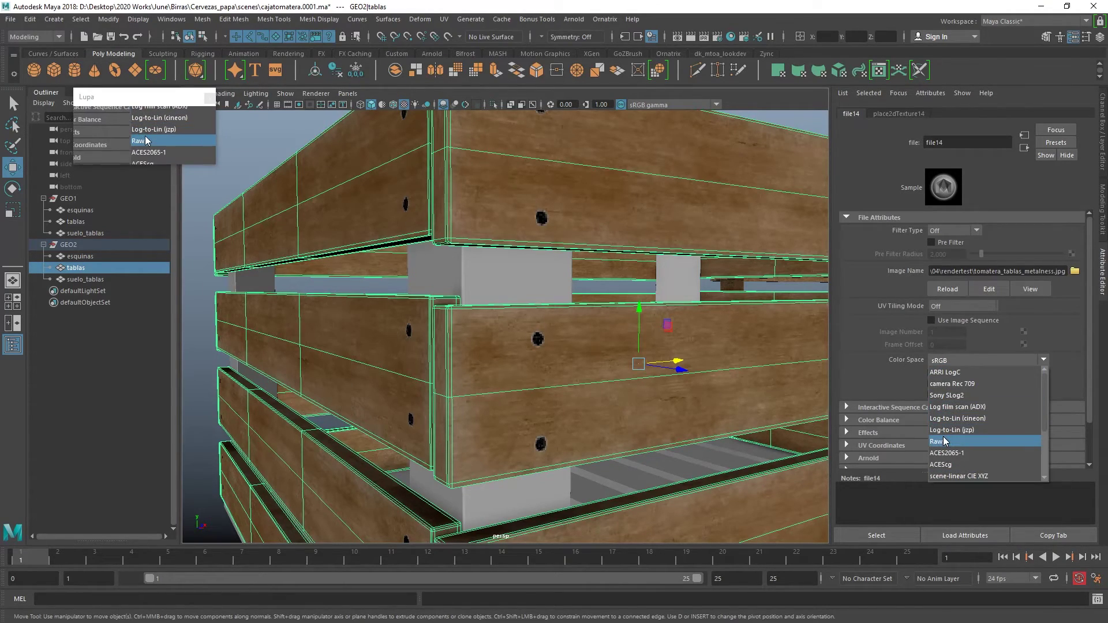
click(944, 441)
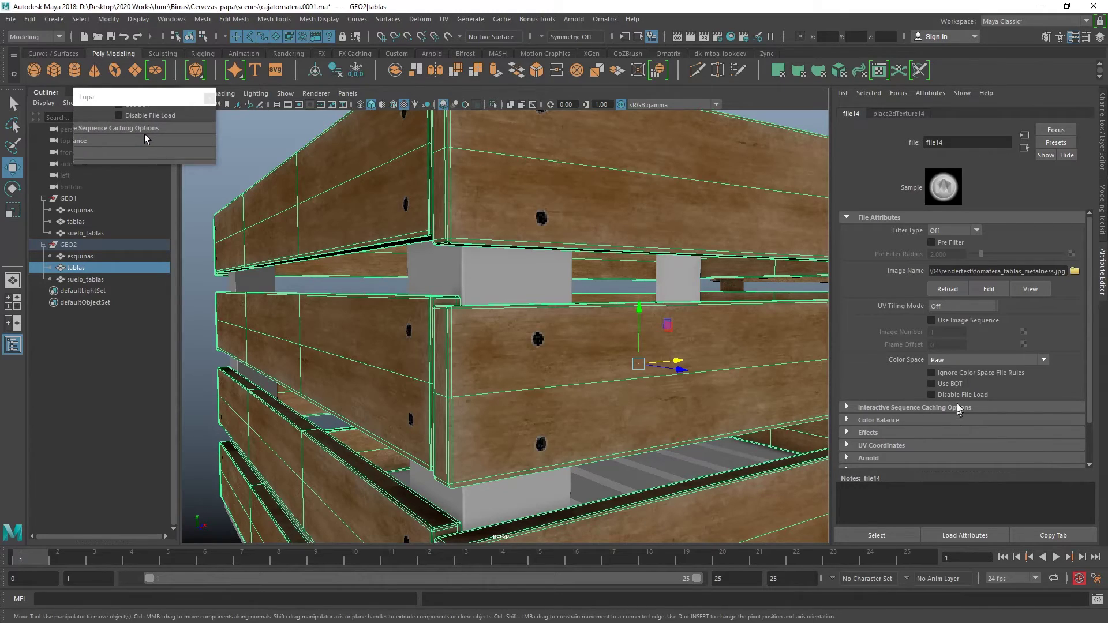
scroll(935, 398, down, 2)
click(882, 372)
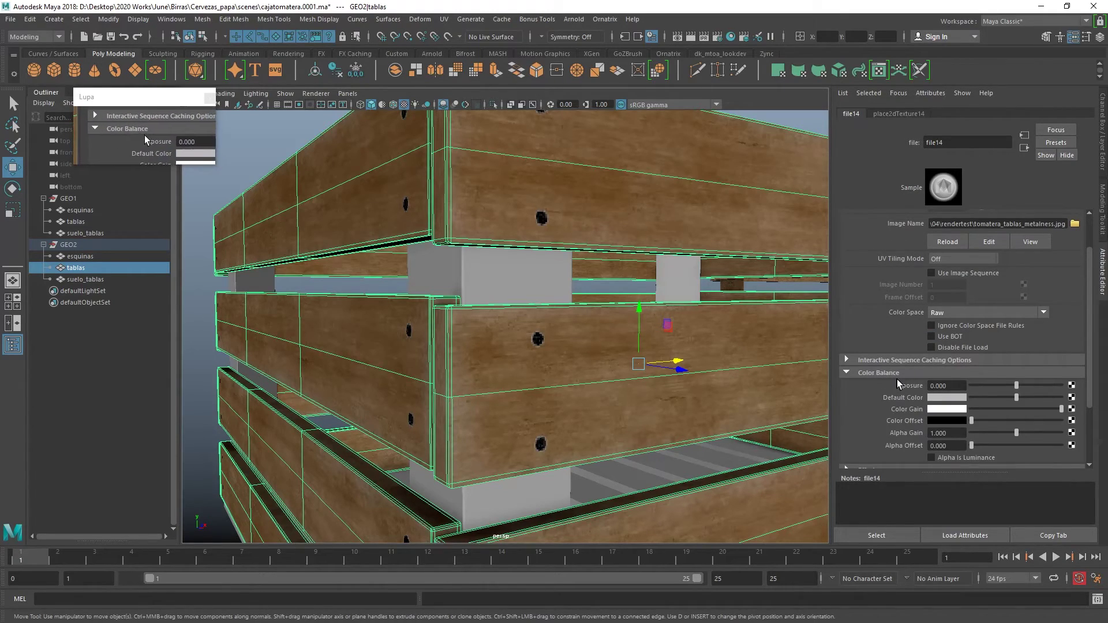
scroll(897, 379, down, 2)
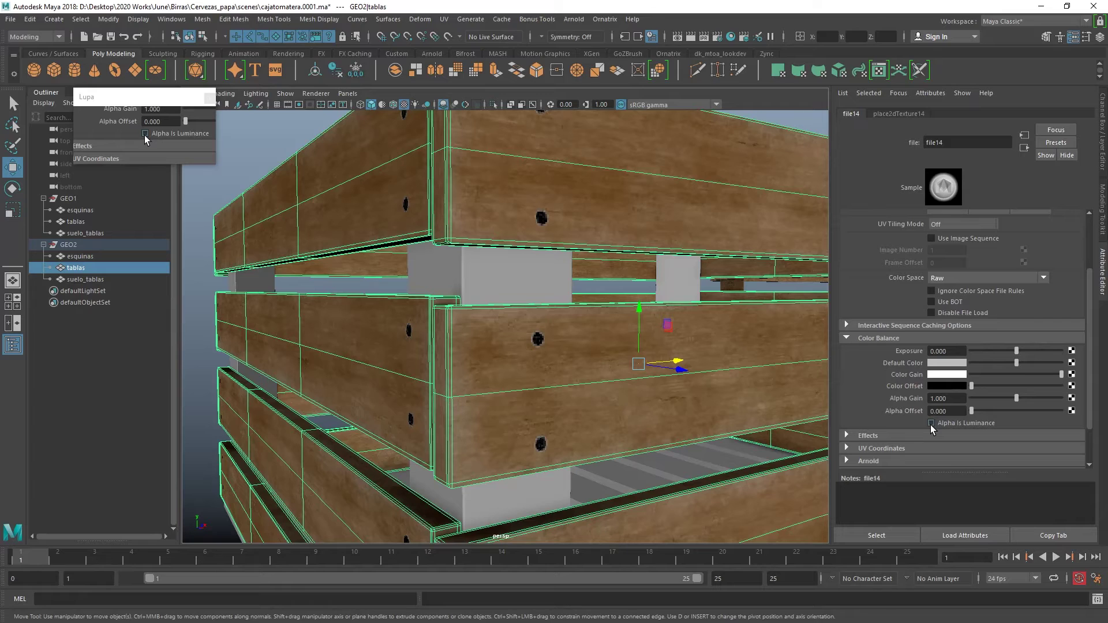
click(931, 423)
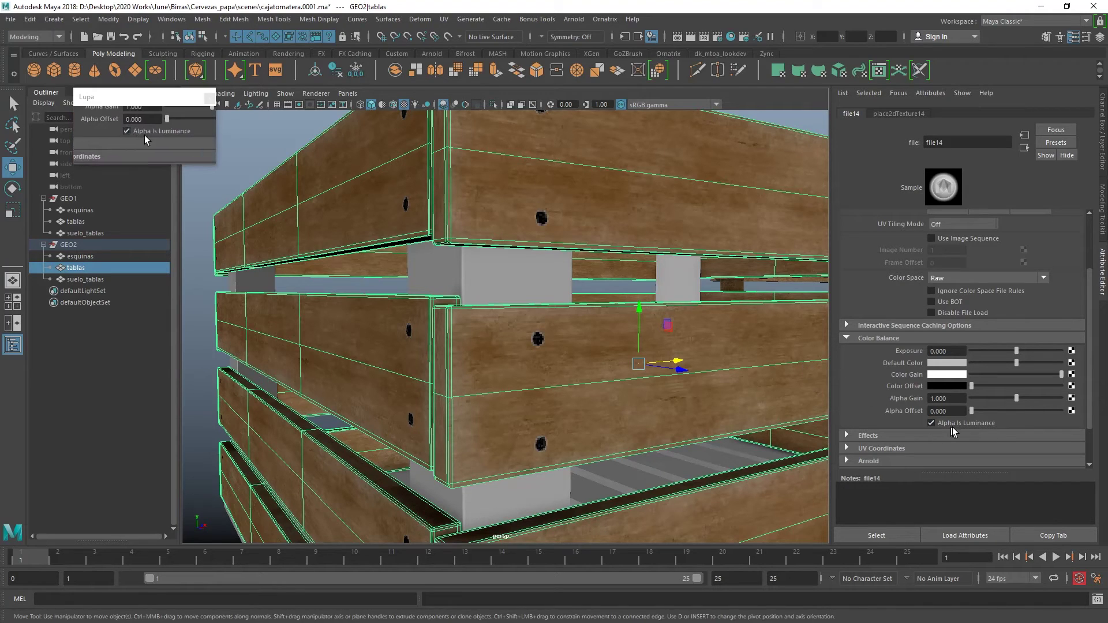
scroll(702, 345, down, 5)
click(651, 220)
scroll(507, 321, up, 10)
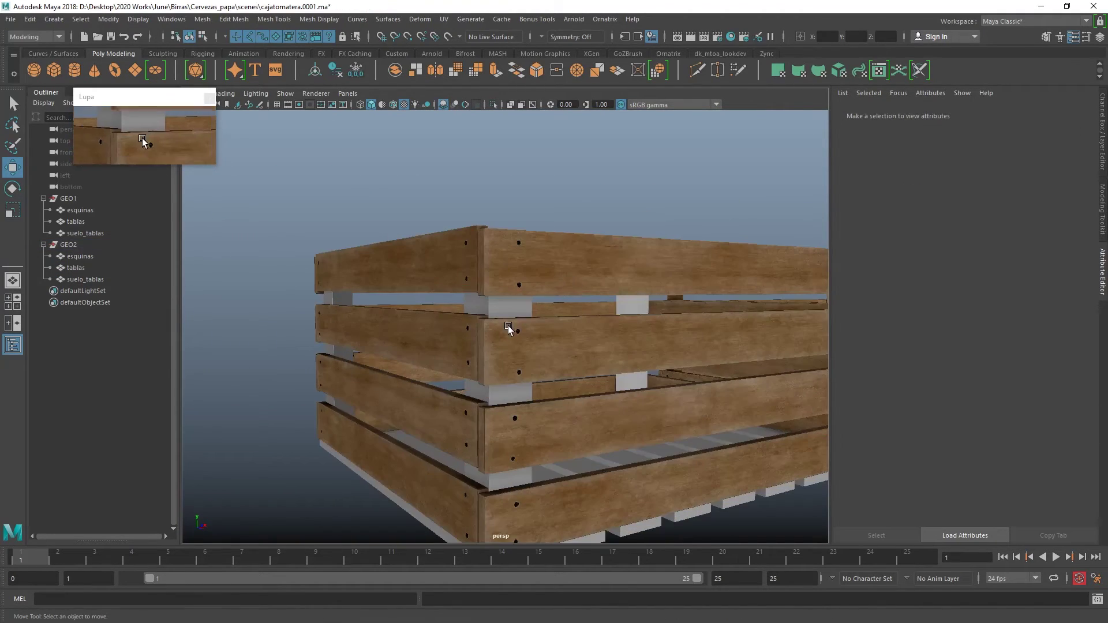
scroll(569, 286, down, 10)
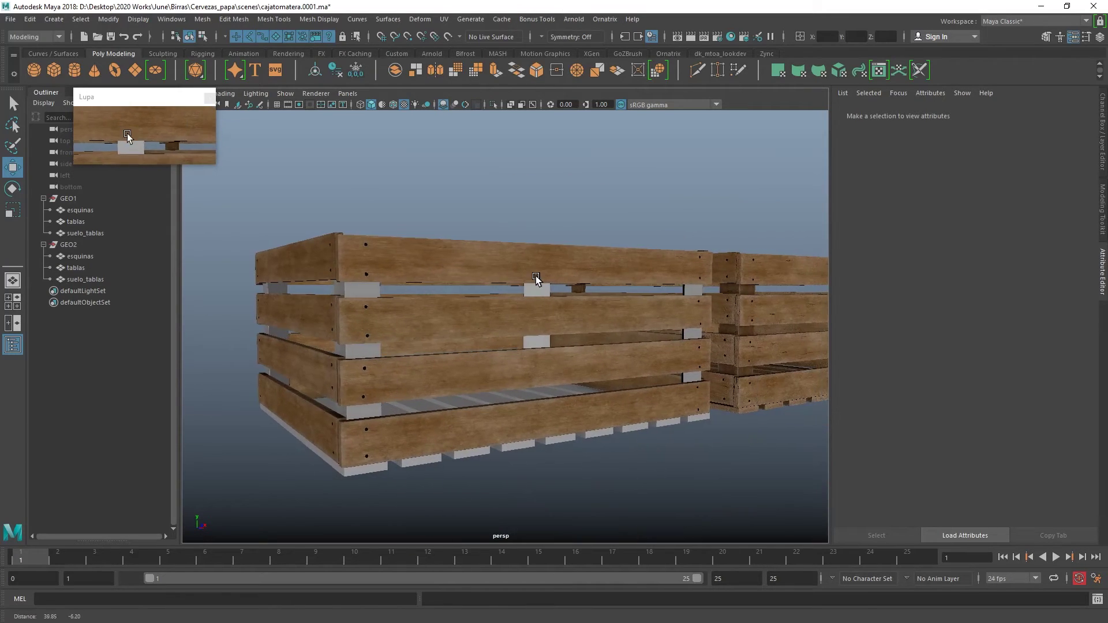
Select the front crate and add a file texture with filtering off to tablastextura's Roughness.
alt+drag(548, 275, 556, 307)
click(556, 307)
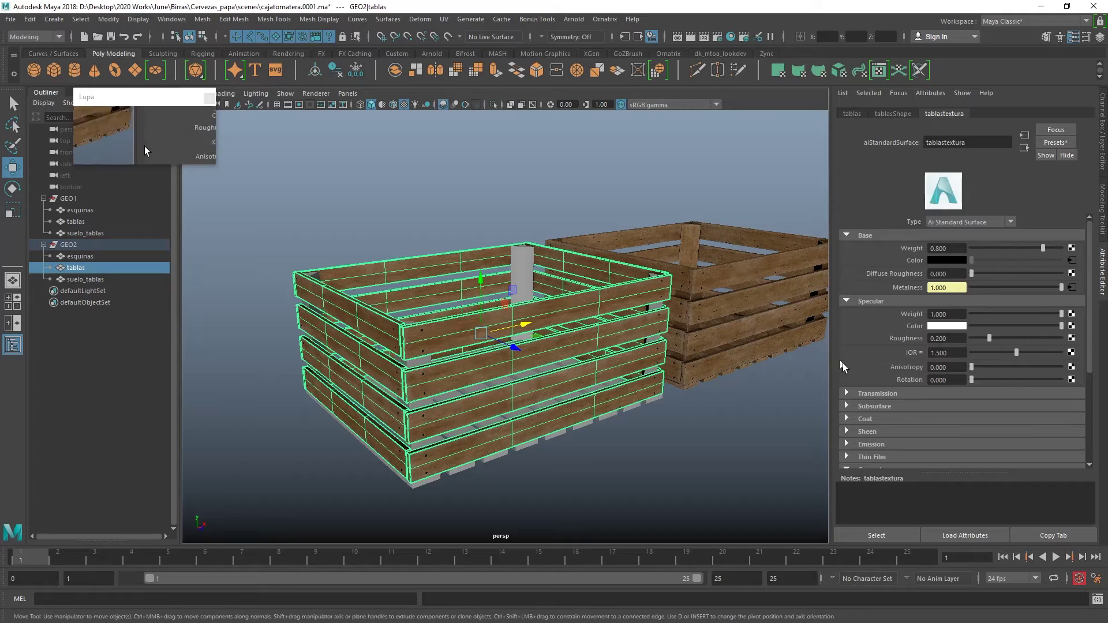
click(1072, 338)
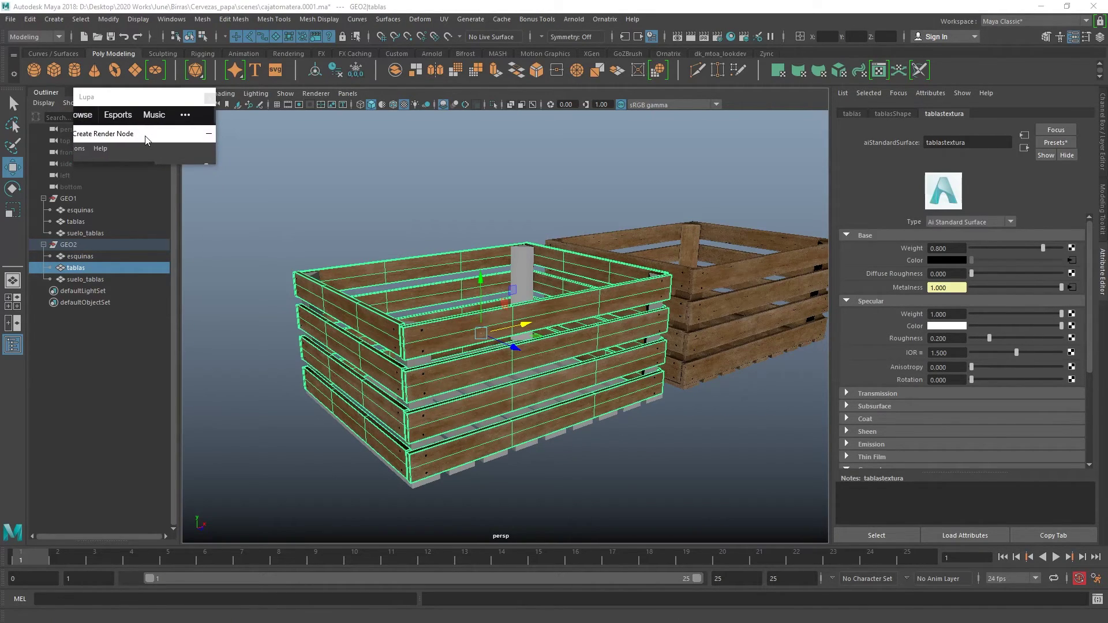
drag(535, 120, 598, 121)
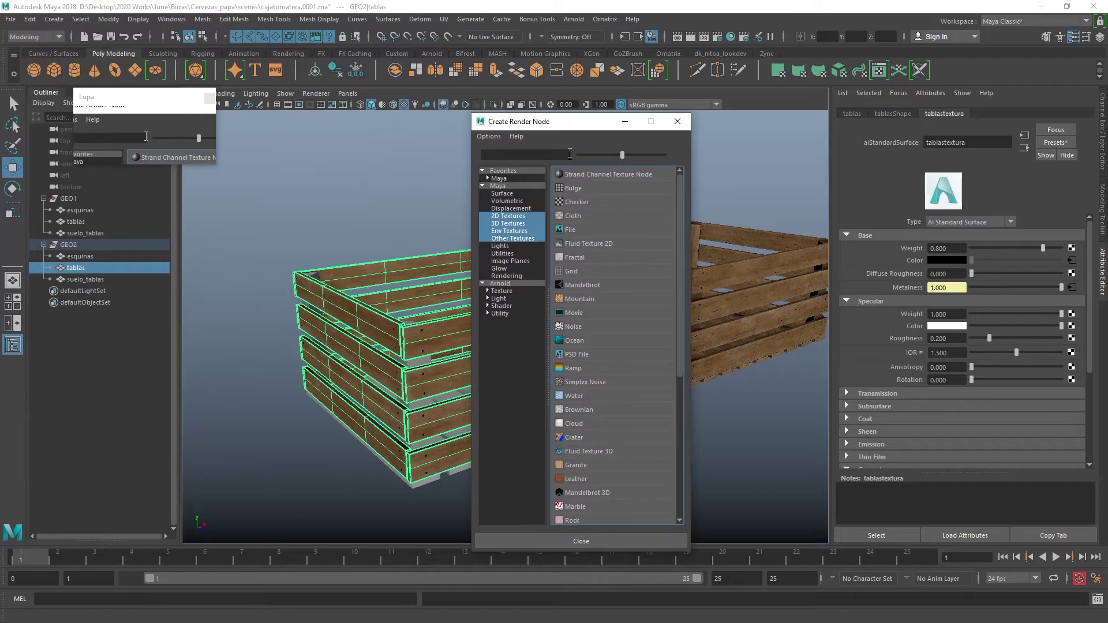
click(575, 229)
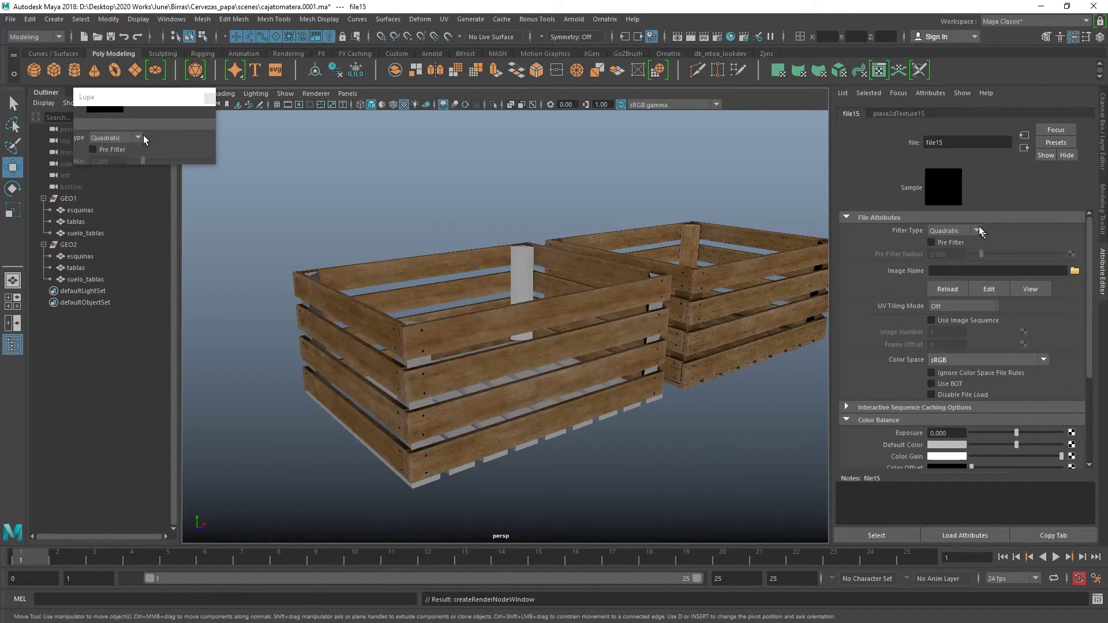
click(976, 230)
click(952, 243)
Load tomatera_tablas_roughness.jpg into the roughness texture and set its colour space to Raw.
click(1074, 271)
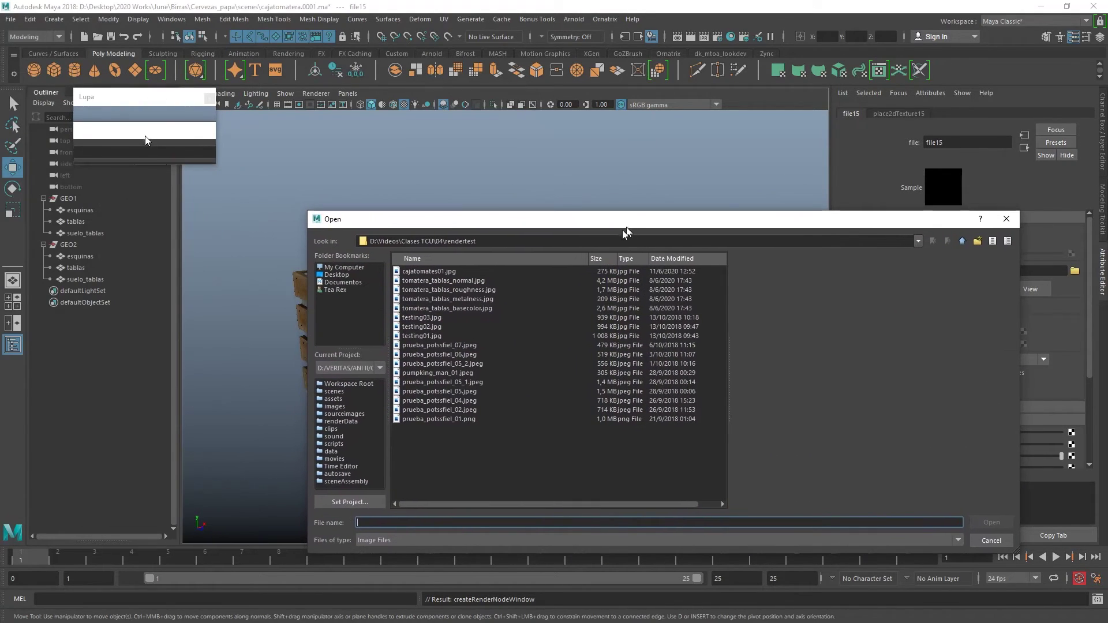
click(467, 290)
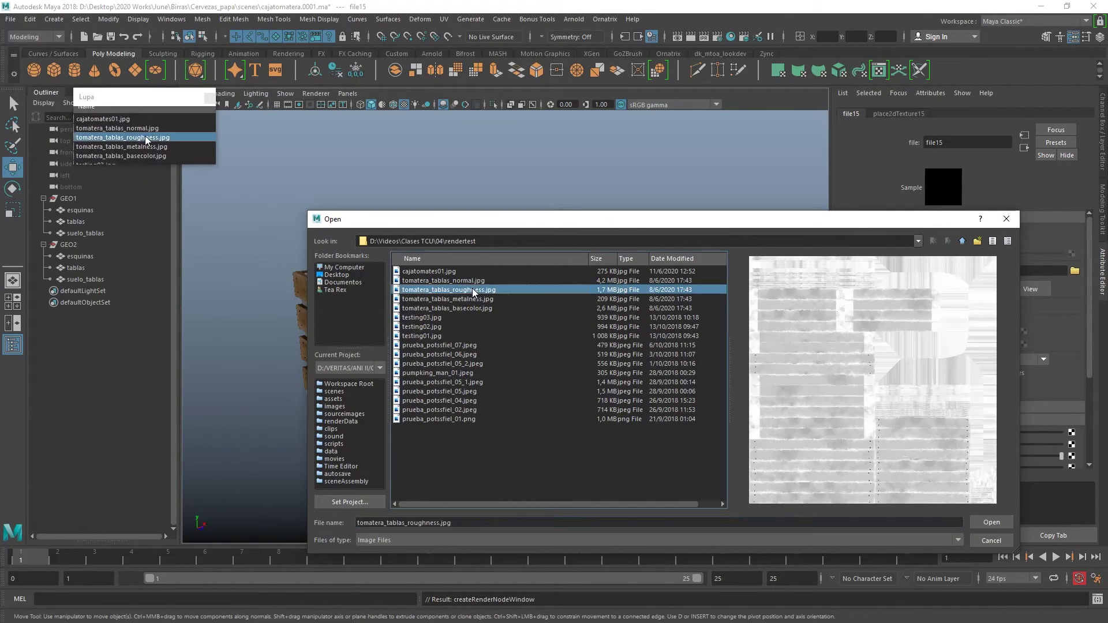
click(992, 522)
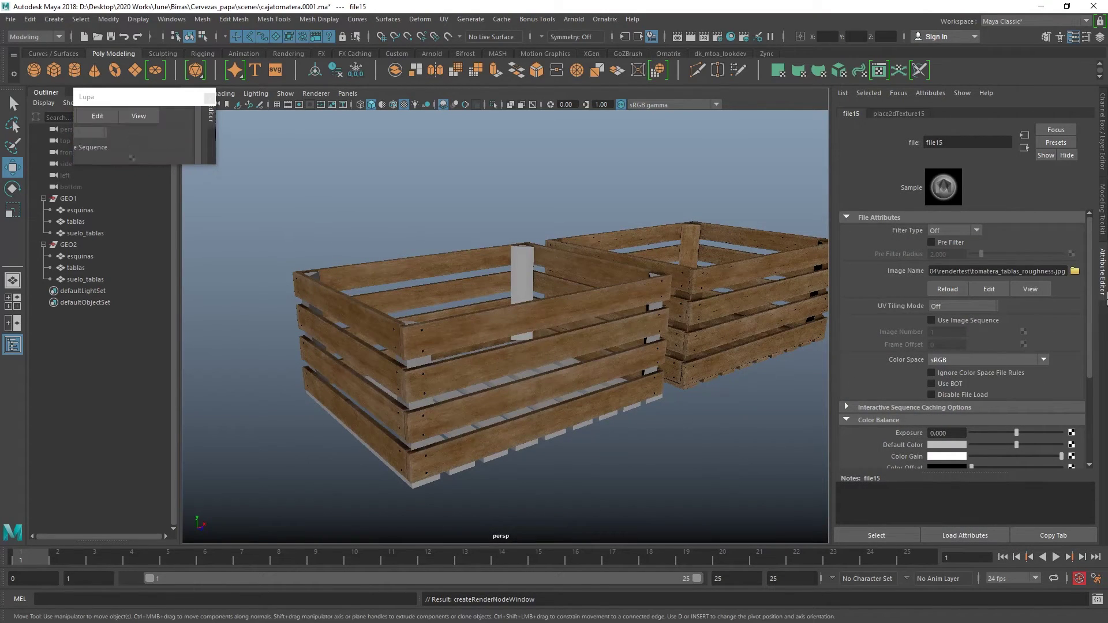
click(942, 362)
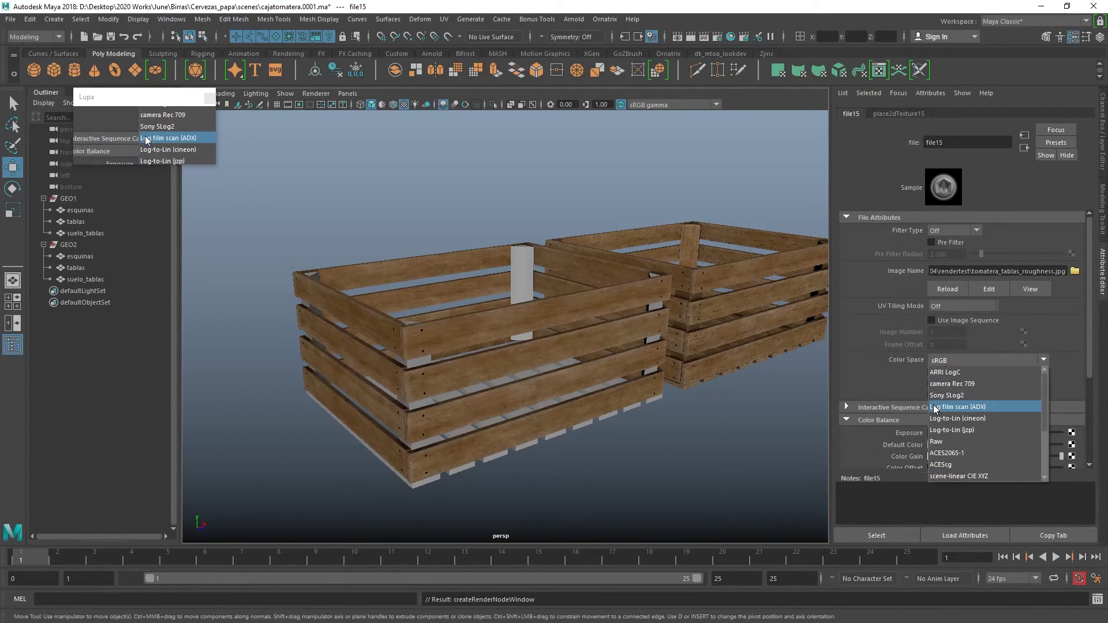
click(936, 437)
scroll(968, 407, down, 3)
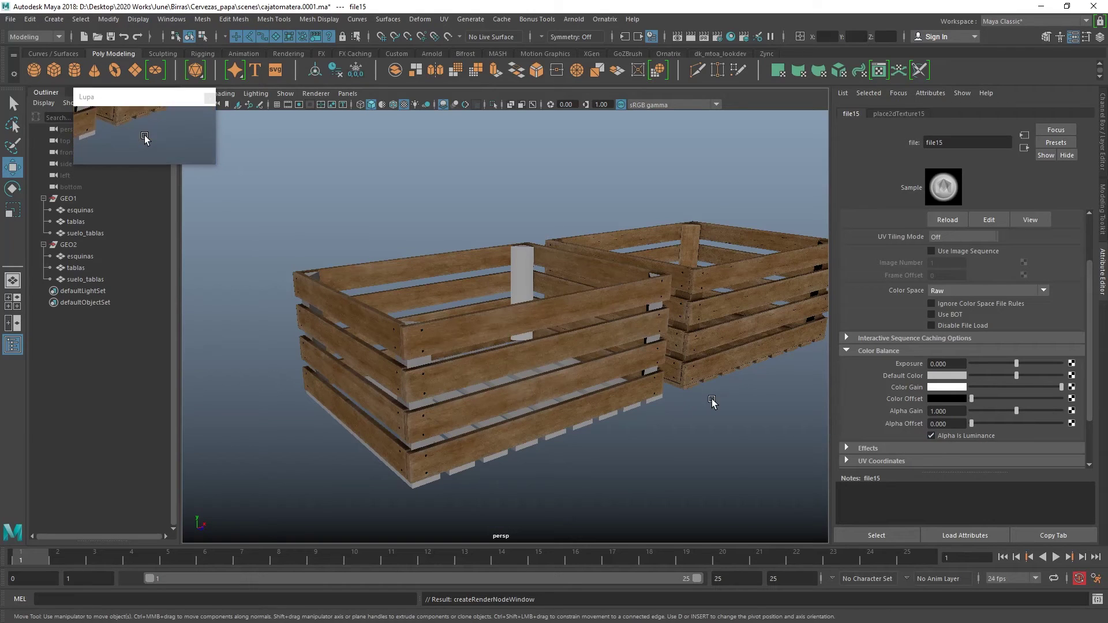
scroll(846, 386, up, 2)
Select both the GEO1 and GEO2 crate groups in the Outliner.
click(519, 358)
scroll(643, 398, up, 3)
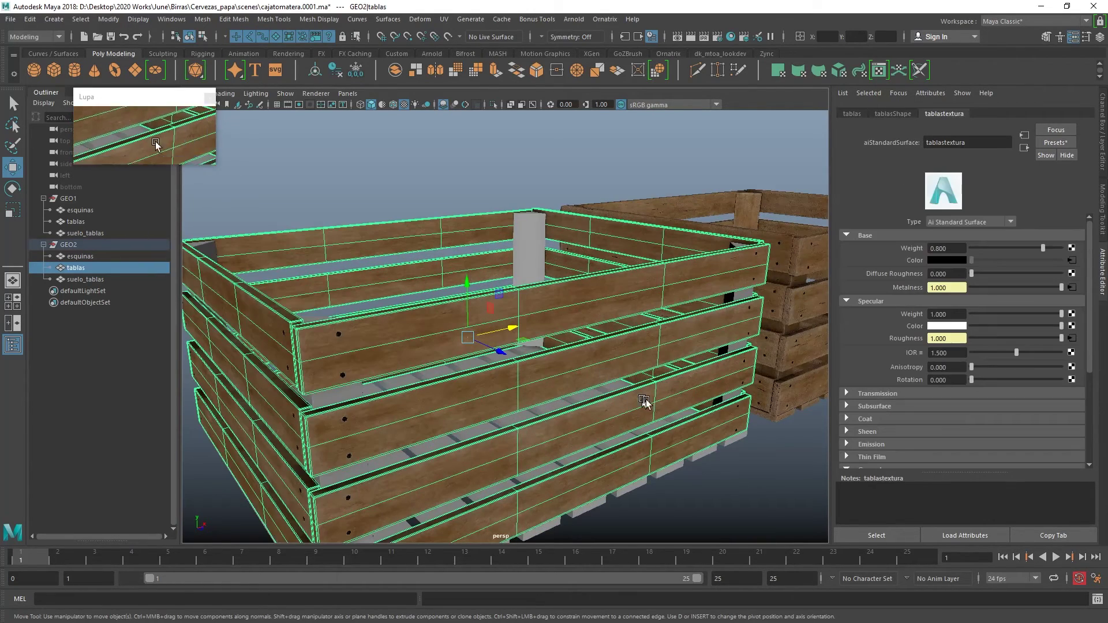
scroll(666, 372, up, 1)
scroll(665, 372, down, 5)
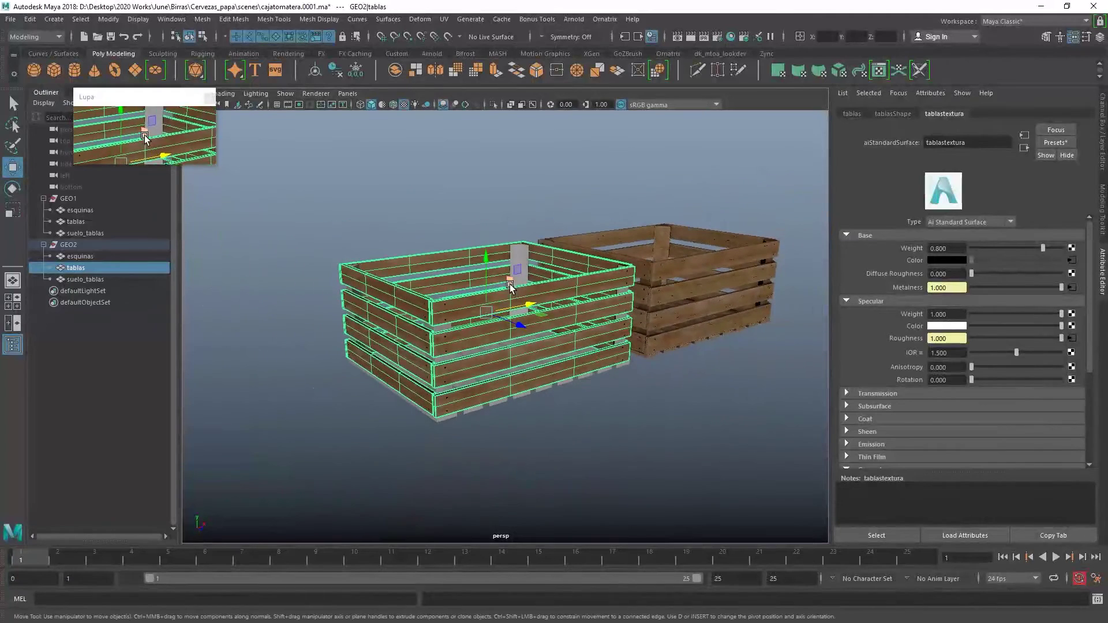
click(97, 245)
click(82, 201)
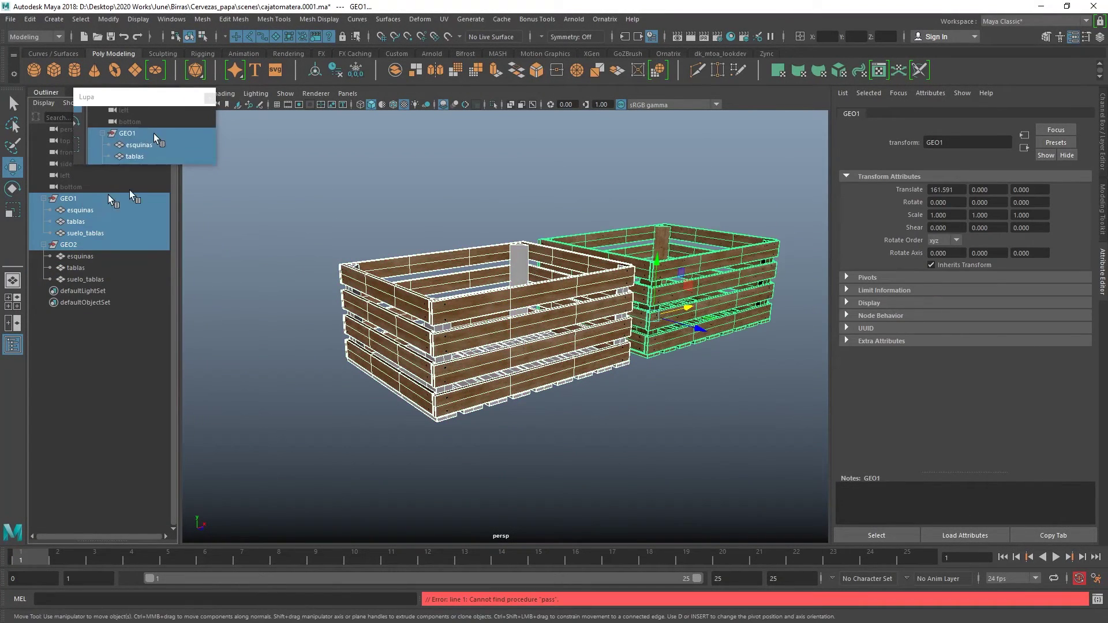
click(44, 199)
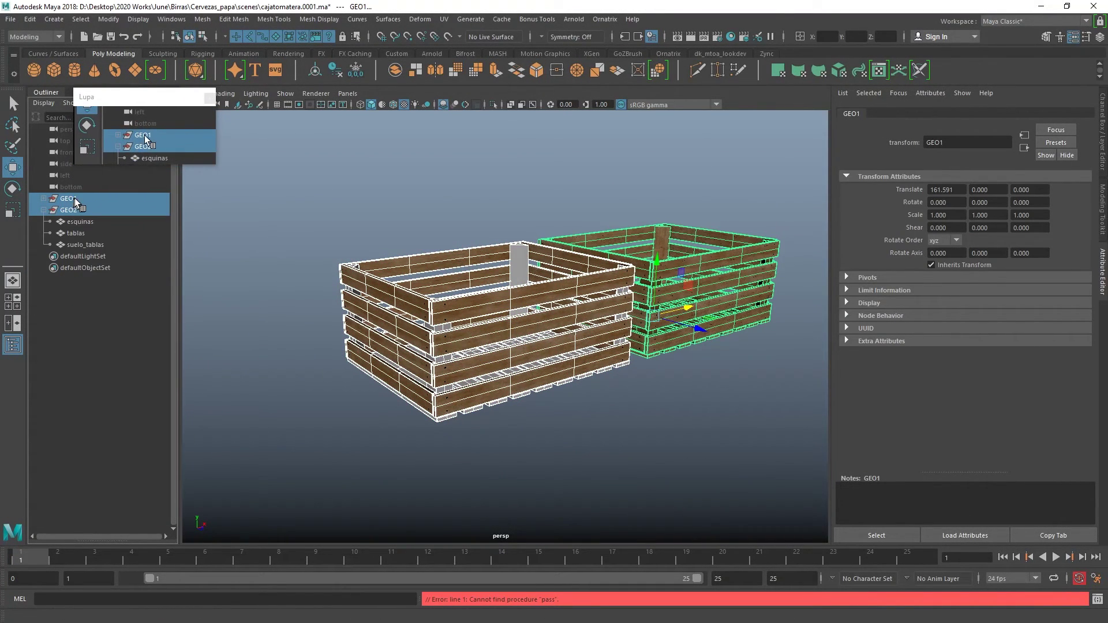
click(43, 210)
click(94, 359)
click(105, 210)
ctrl+click(107, 198)
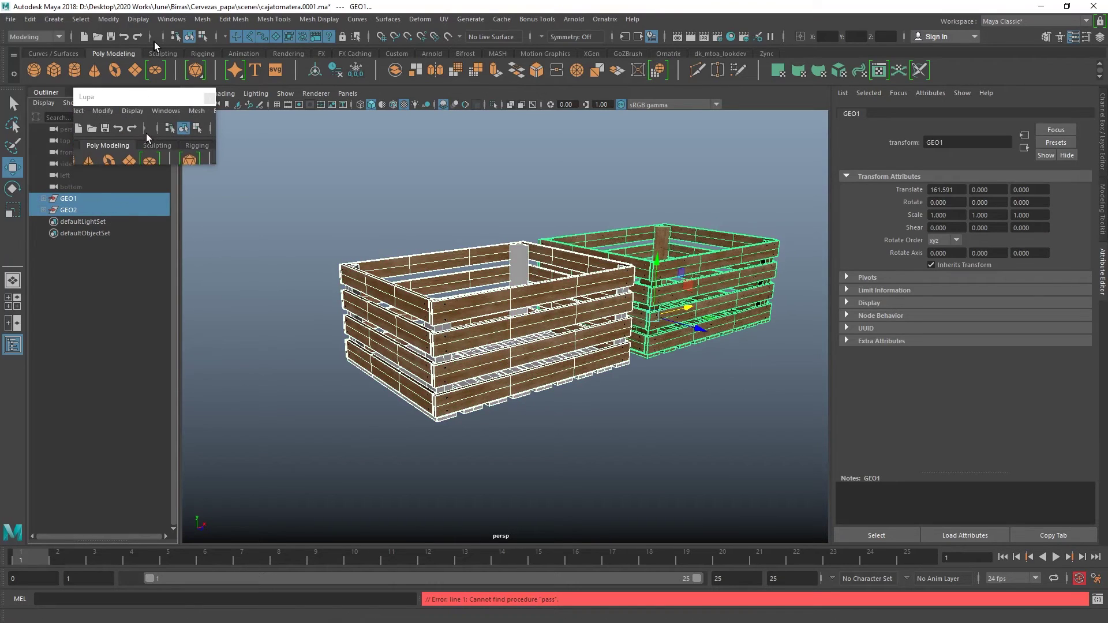
Load the Lookdev Kit from the dk_mtoa_lookdev shelf and orbit the camera closer to the crates.
click(718, 53)
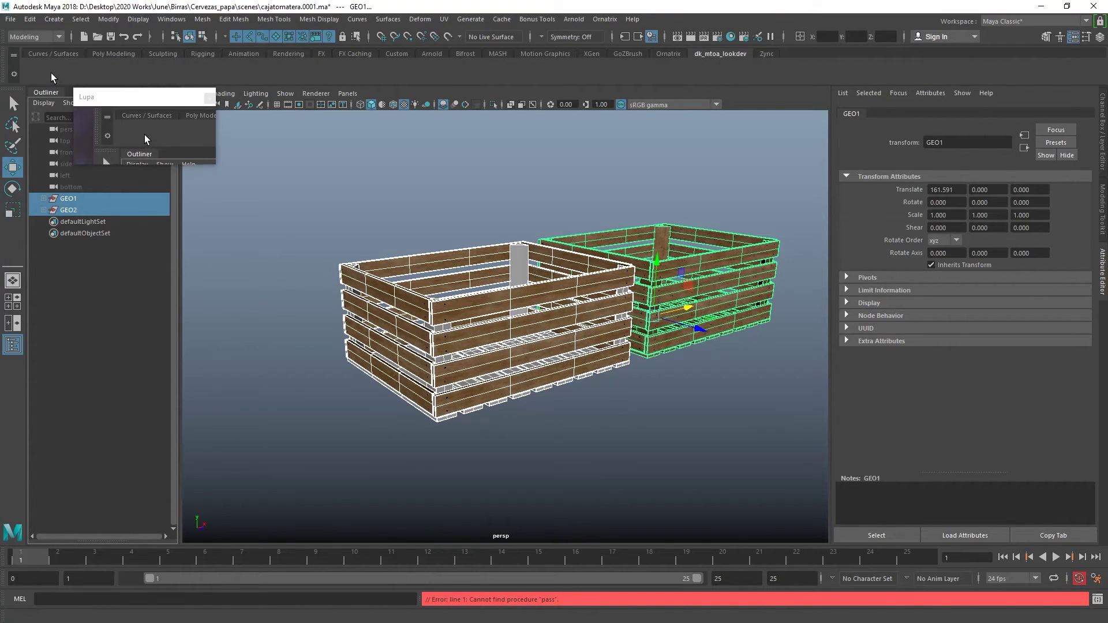
click(34, 70)
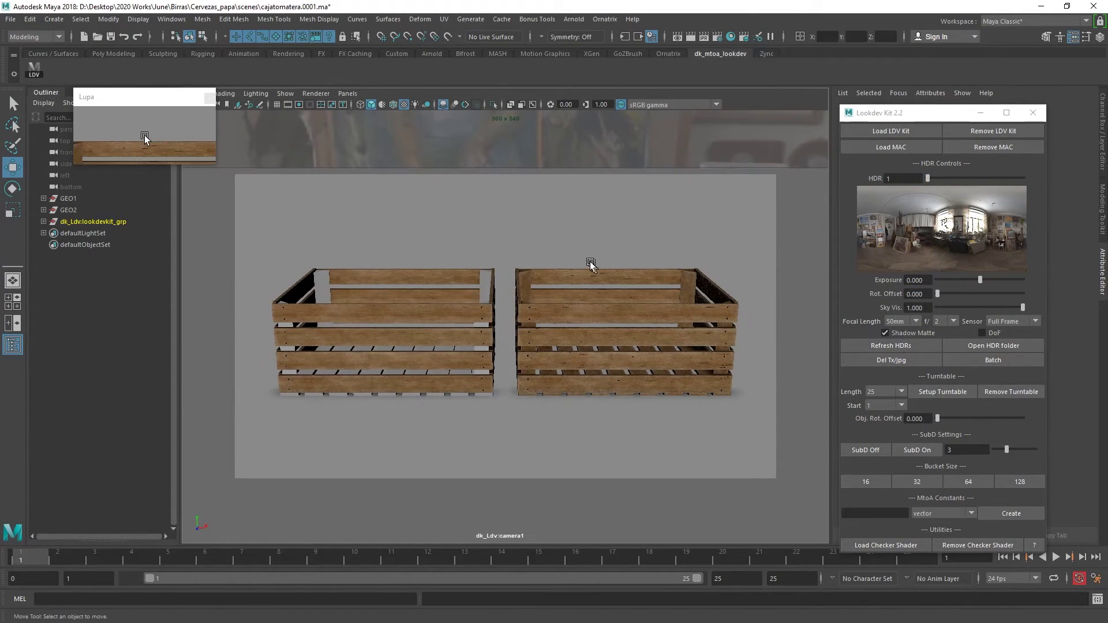
alt+drag(588, 265, 645, 258)
alt+right_drag(646, 258, 699, 279)
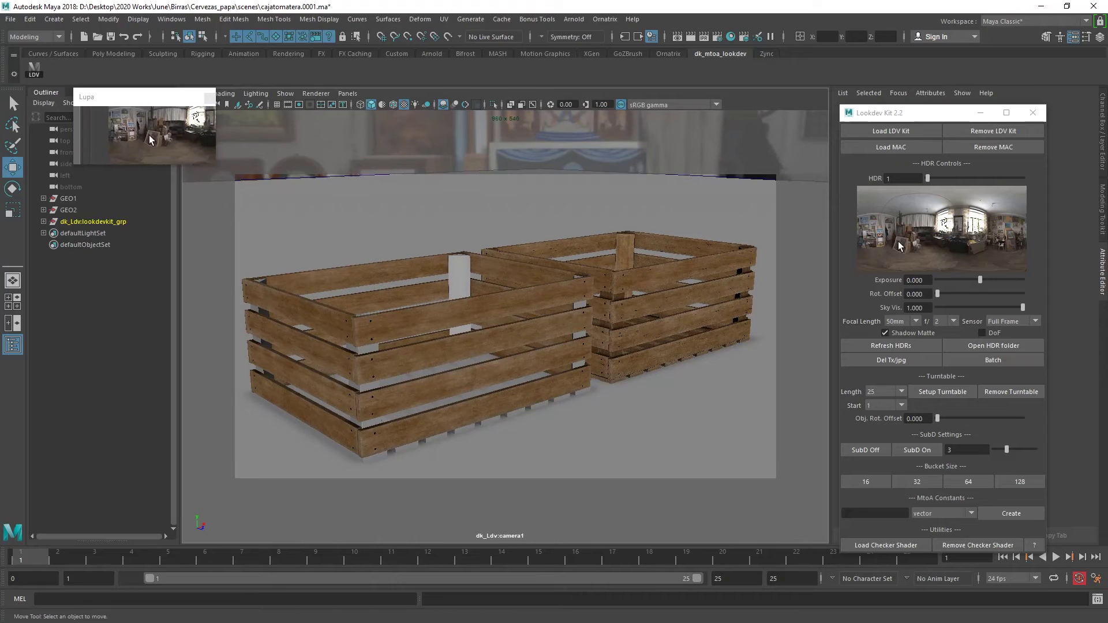
click(584, 22)
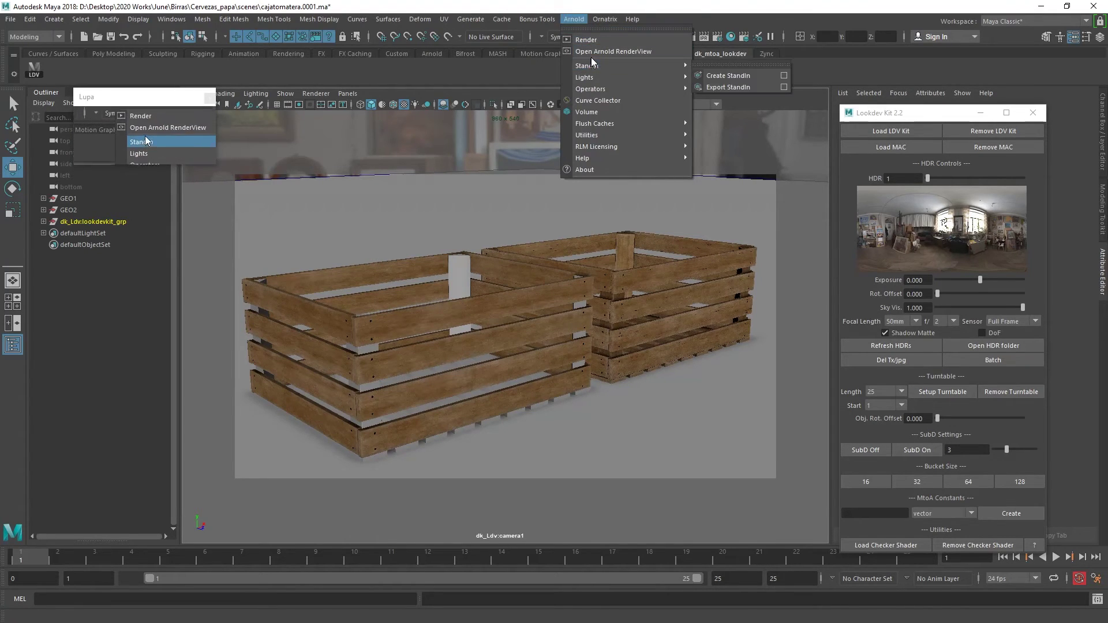
Open Arnold RenderView and start a live IPR render of the crates.
click(591, 55)
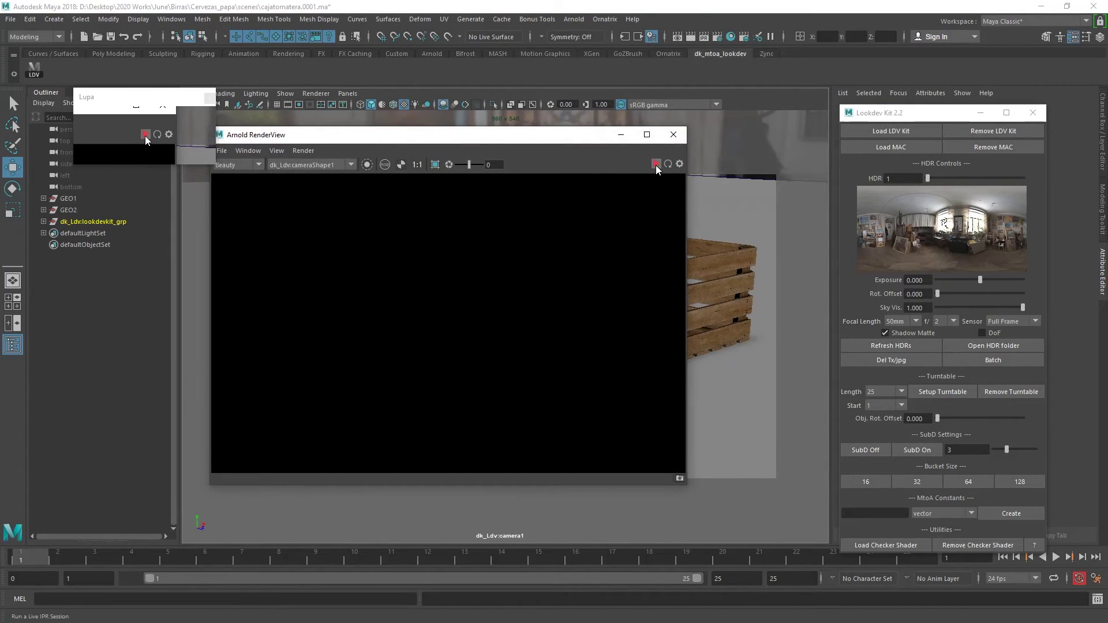
click(656, 165)
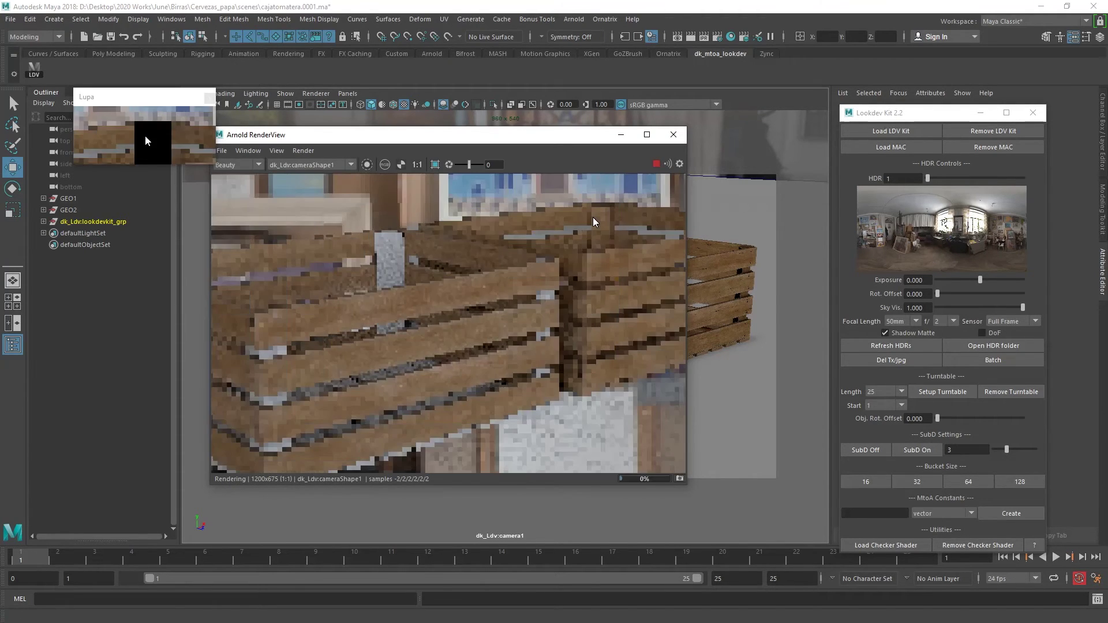
scroll(345, 366, down, 3)
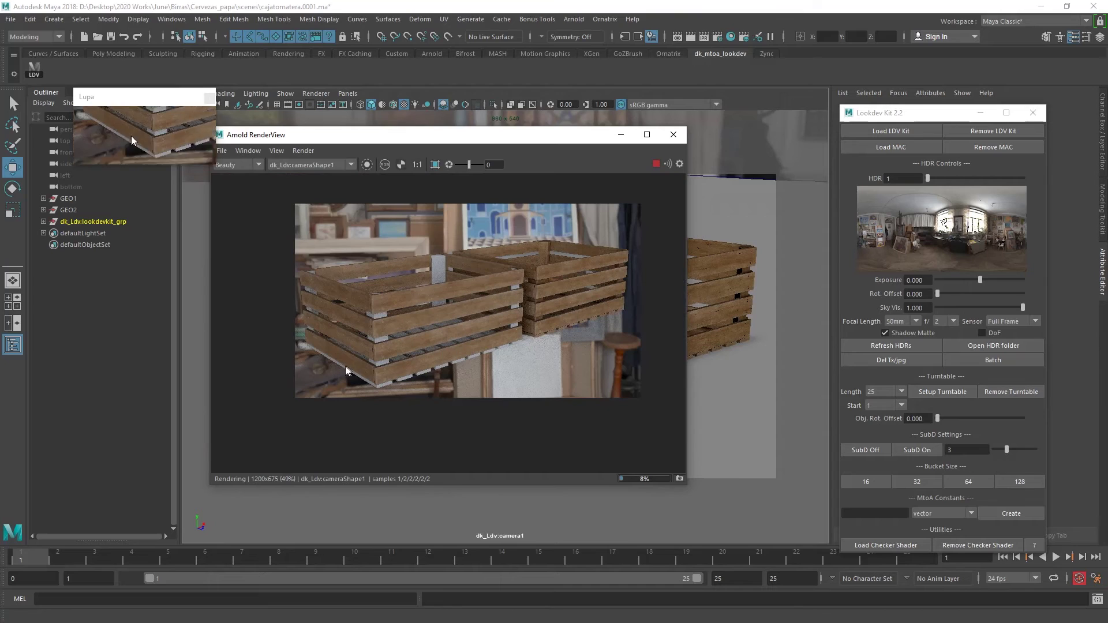
scroll(378, 355, up, 3)
scroll(442, 303, down, 3)
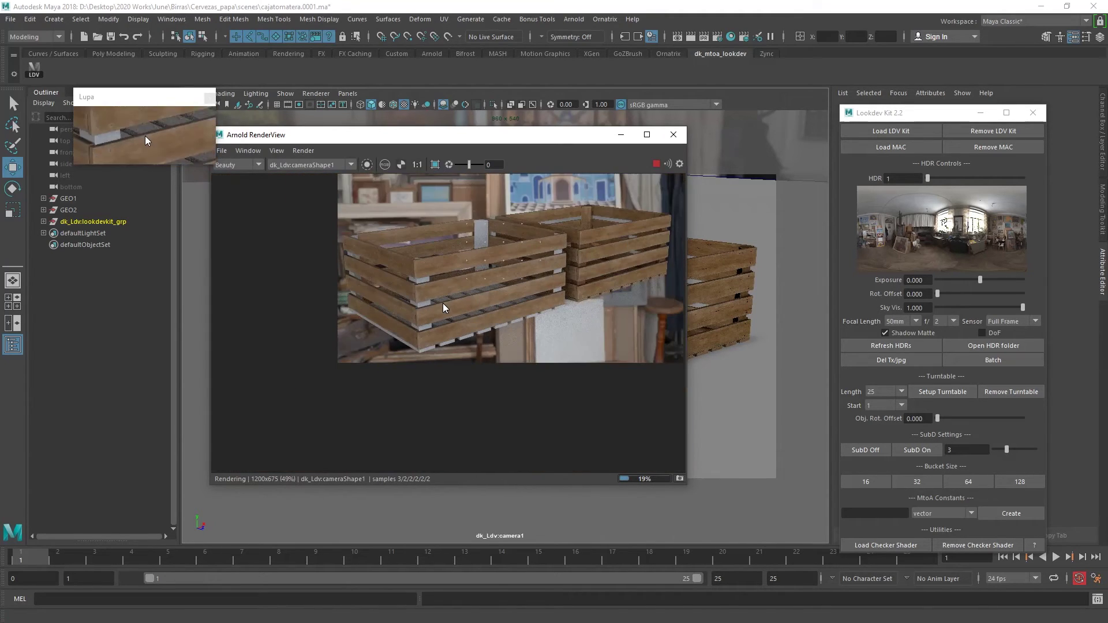
middle_drag(442, 303, 355, 356)
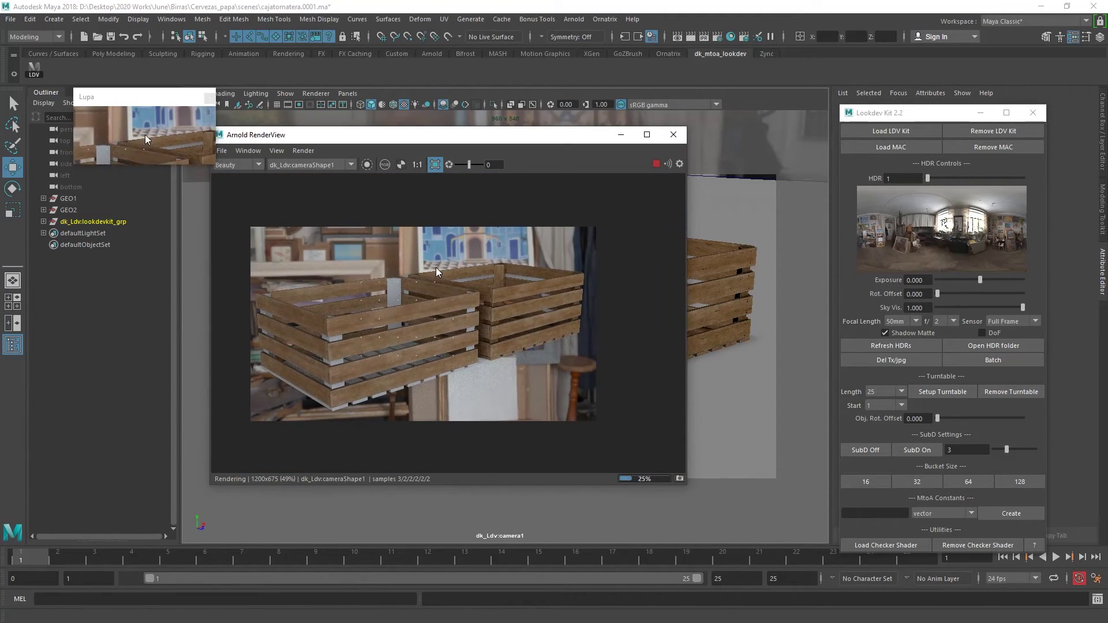
scroll(483, 344, up, 3)
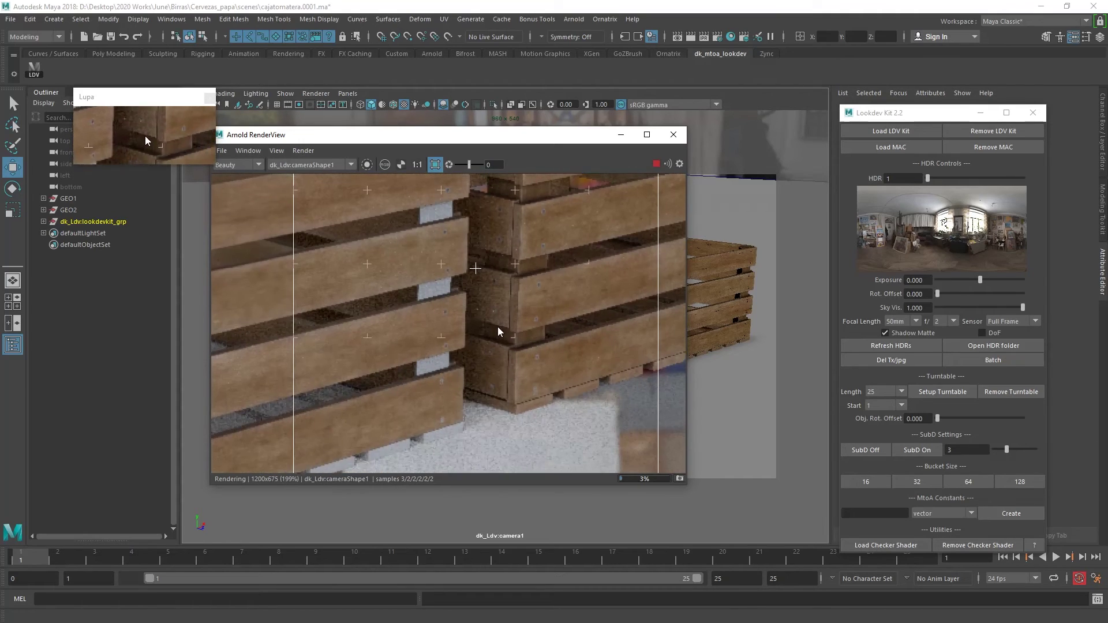
scroll(498, 327, down, 1)
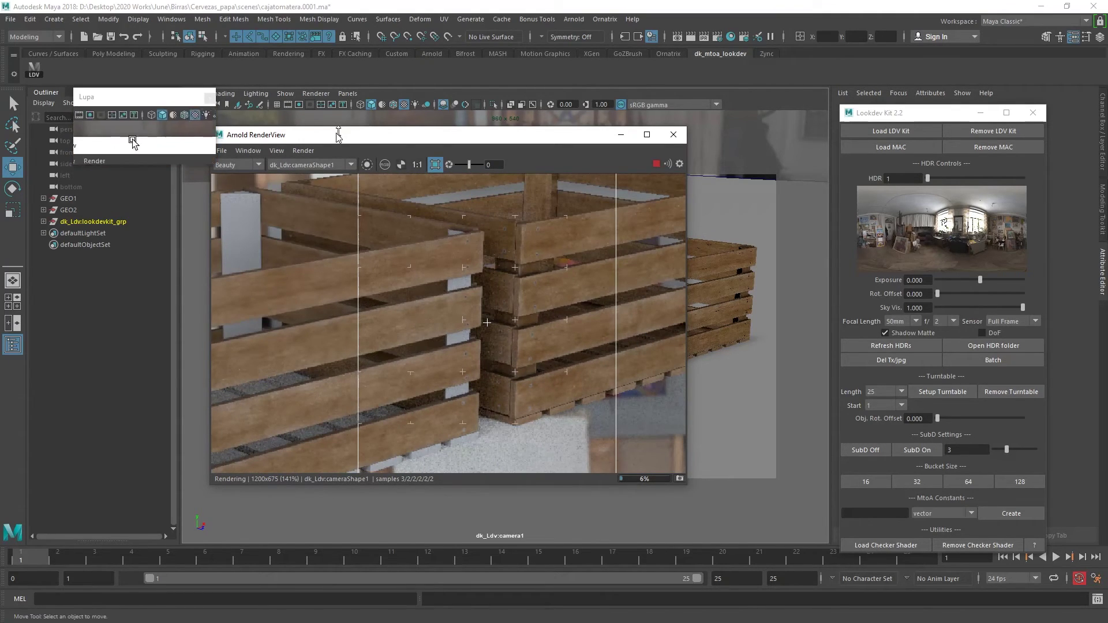
Set the test resolution to 150% and pan around to inspect both crates.
click(276, 150)
mouse_move(323, 260)
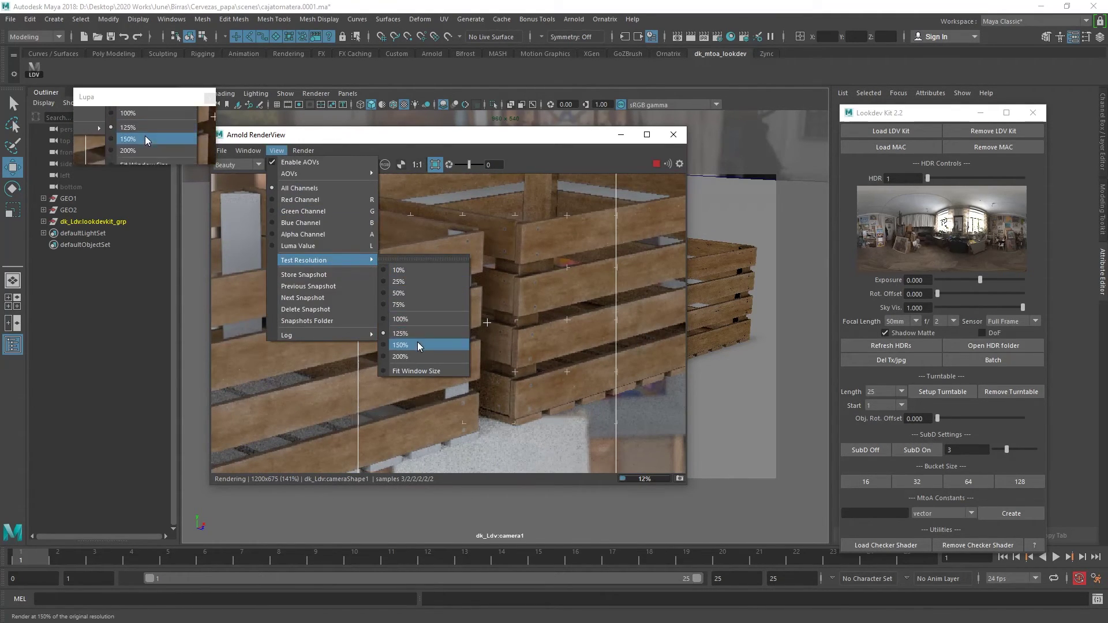
click(401, 345)
scroll(492, 314, up, 1)
scroll(492, 310, up, 1)
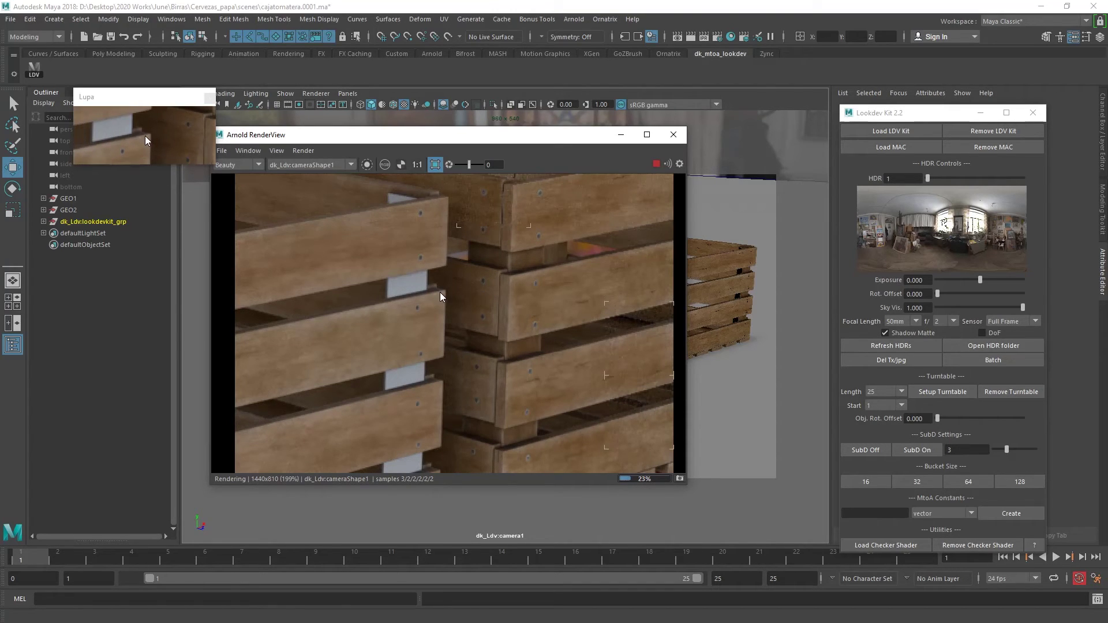
scroll(440, 297, down, 1)
scroll(434, 374, up, 1)
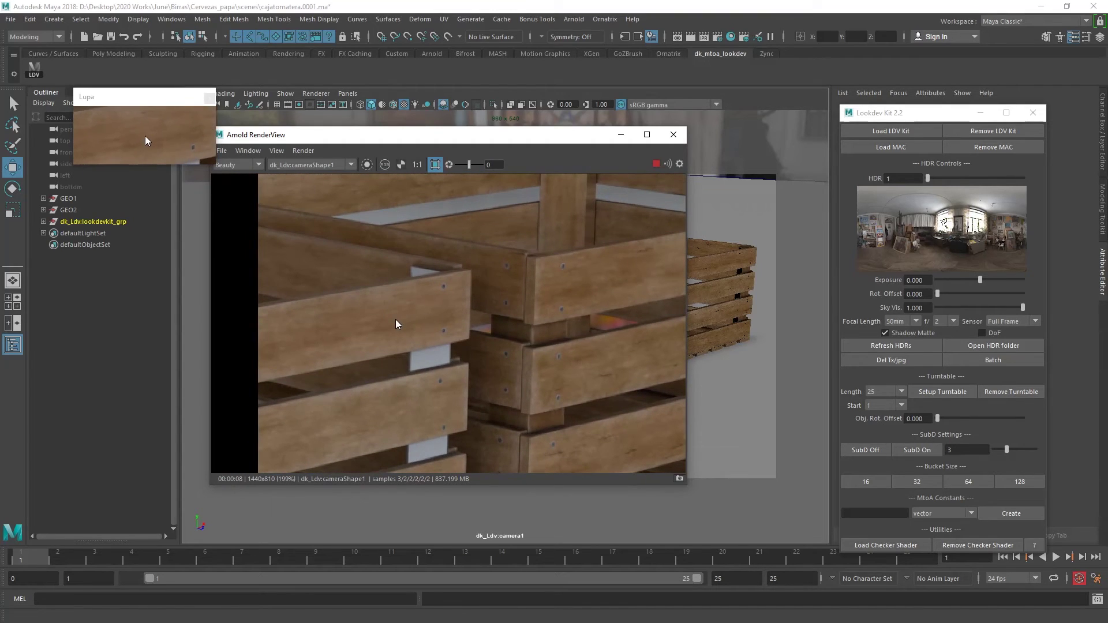
middle_drag(517, 359, 451, 254)
middle_drag(460, 354, 494, 300)
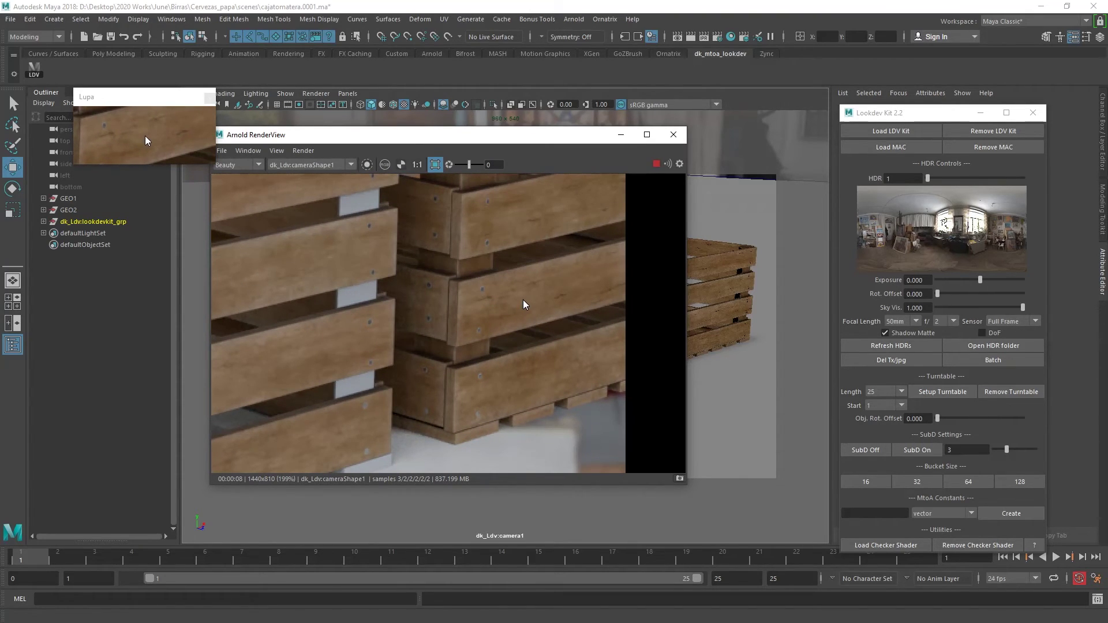
middle_drag(469, 327, 493, 351)
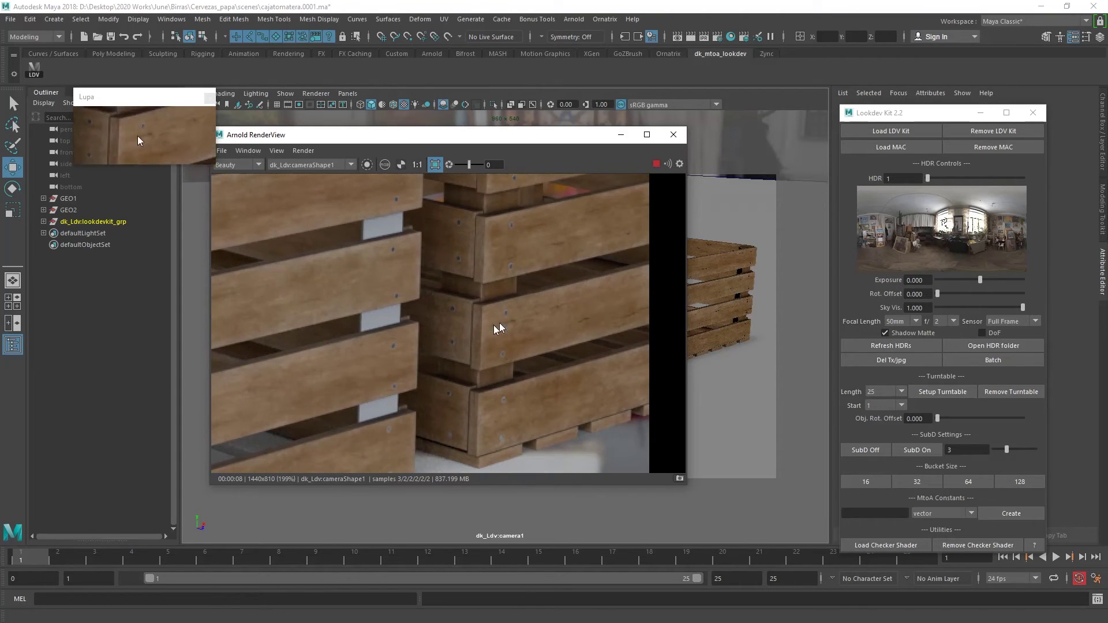
middle_drag(369, 302, 458, 303)
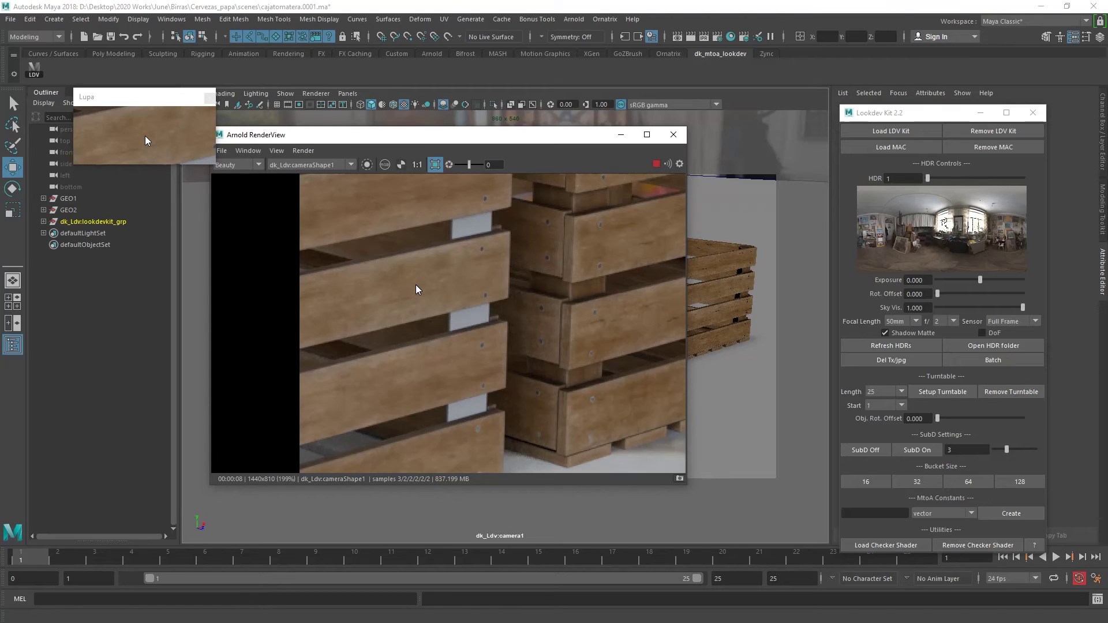
scroll(579, 199, down, 2)
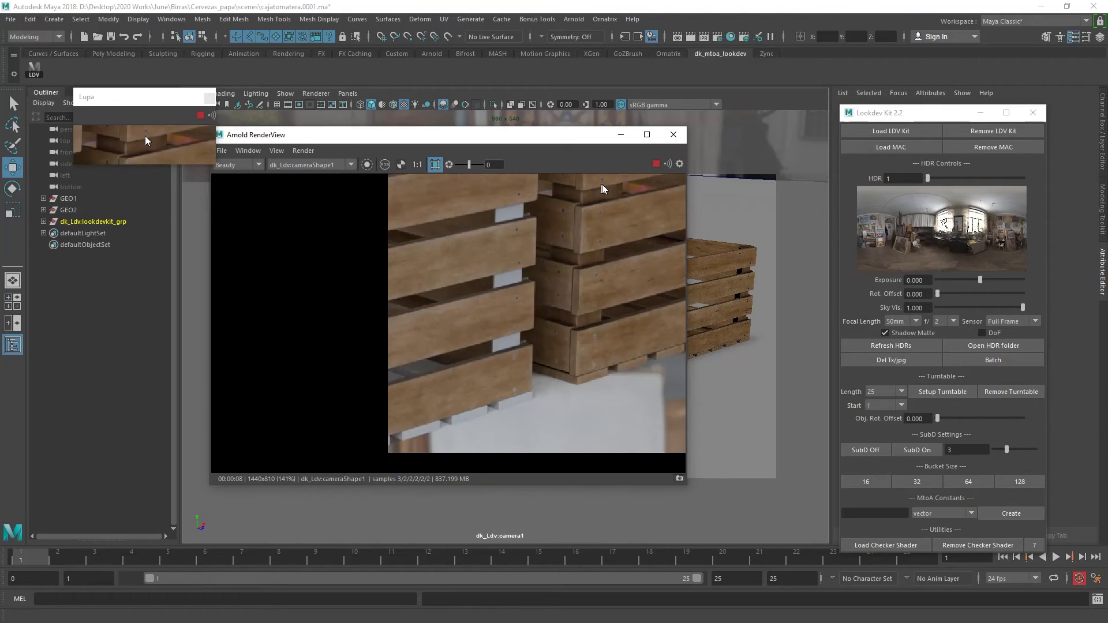
Close RenderView and Lookdev Kit, then select the left crate's planks to show tablastextura.
click(627, 134)
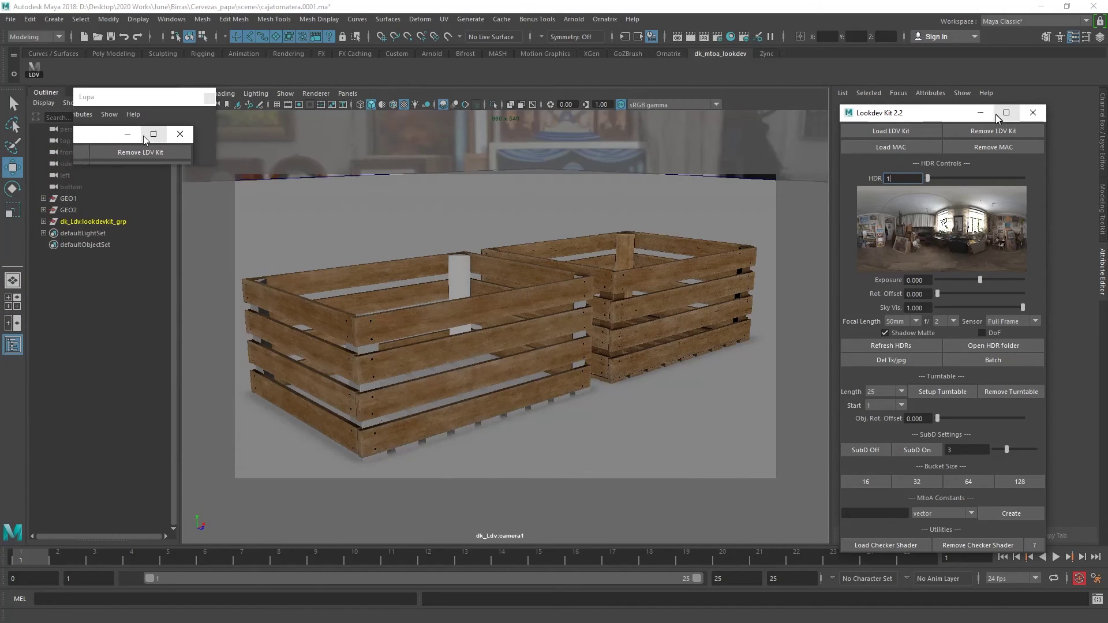
click(981, 113)
click(521, 342)
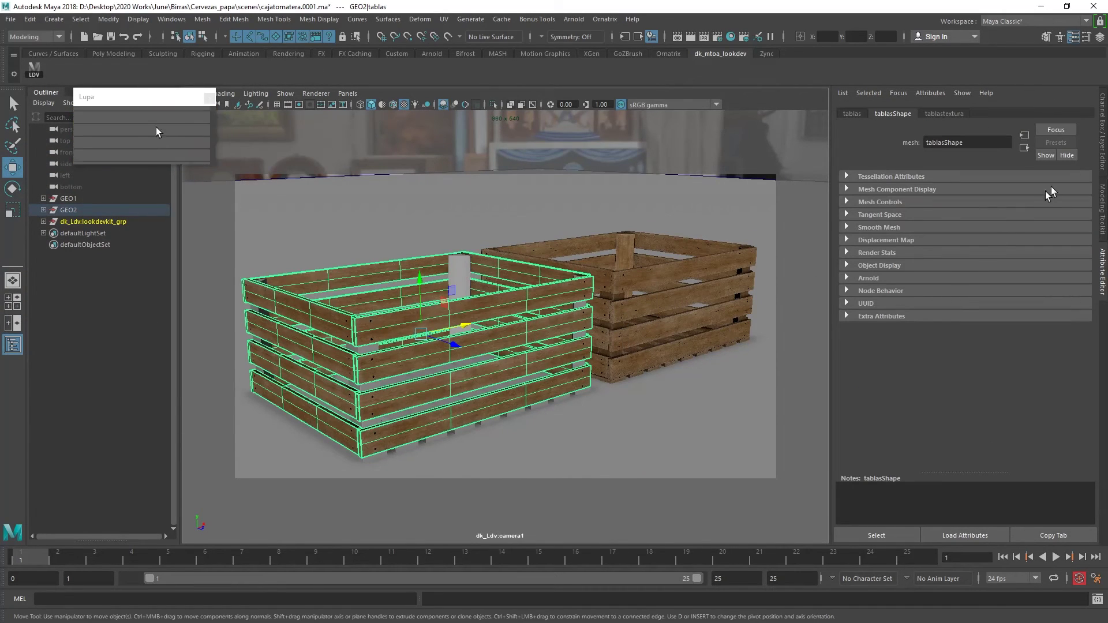
click(955, 113)
scroll(858, 369, down, 3)
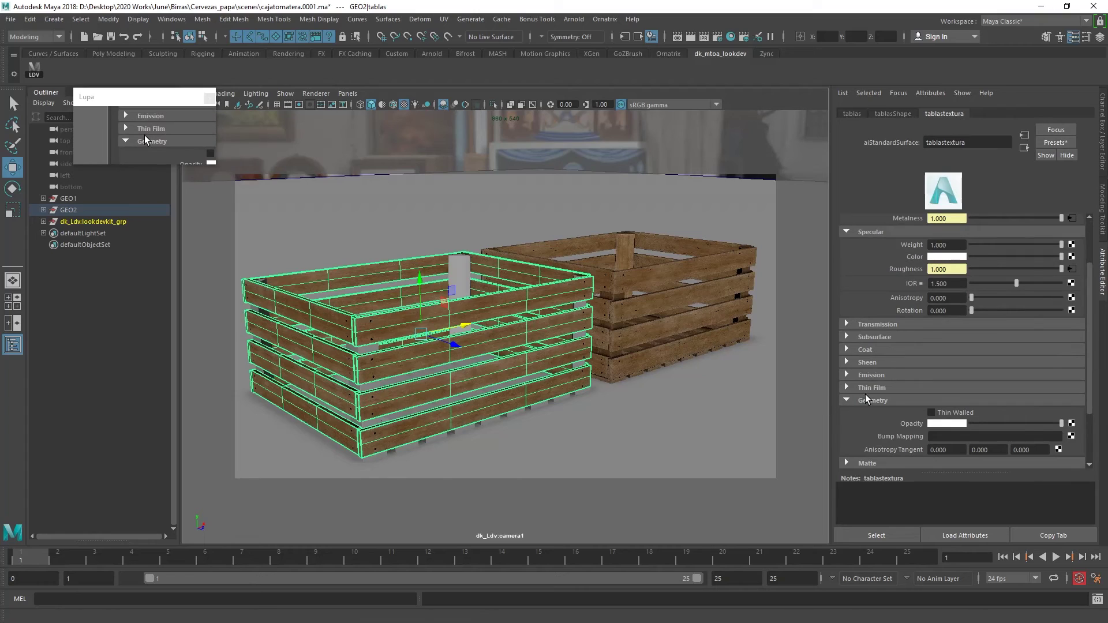
scroll(864, 393, down, 3)
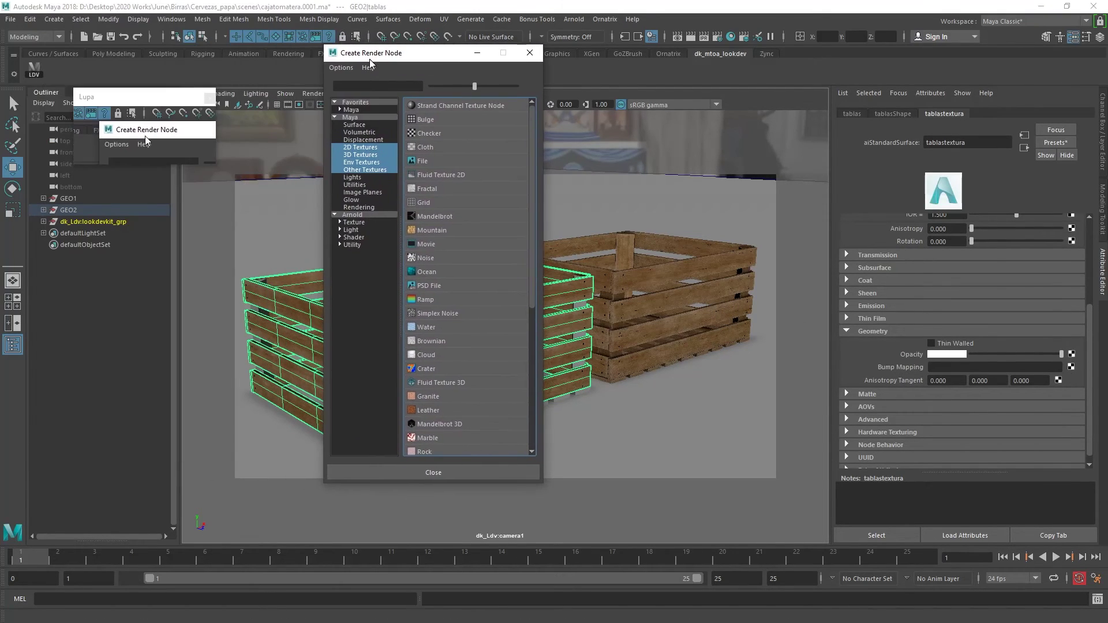
Add a file bump map as Tangent Space Normals with Flip G off and file16 filtering off.
click(454, 171)
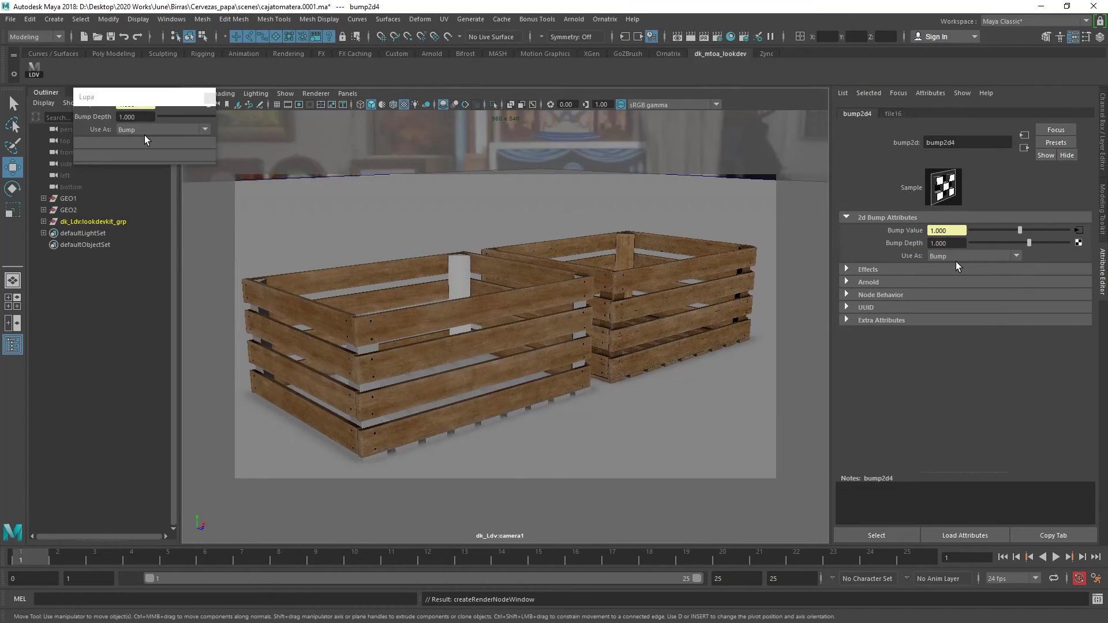
click(935, 256)
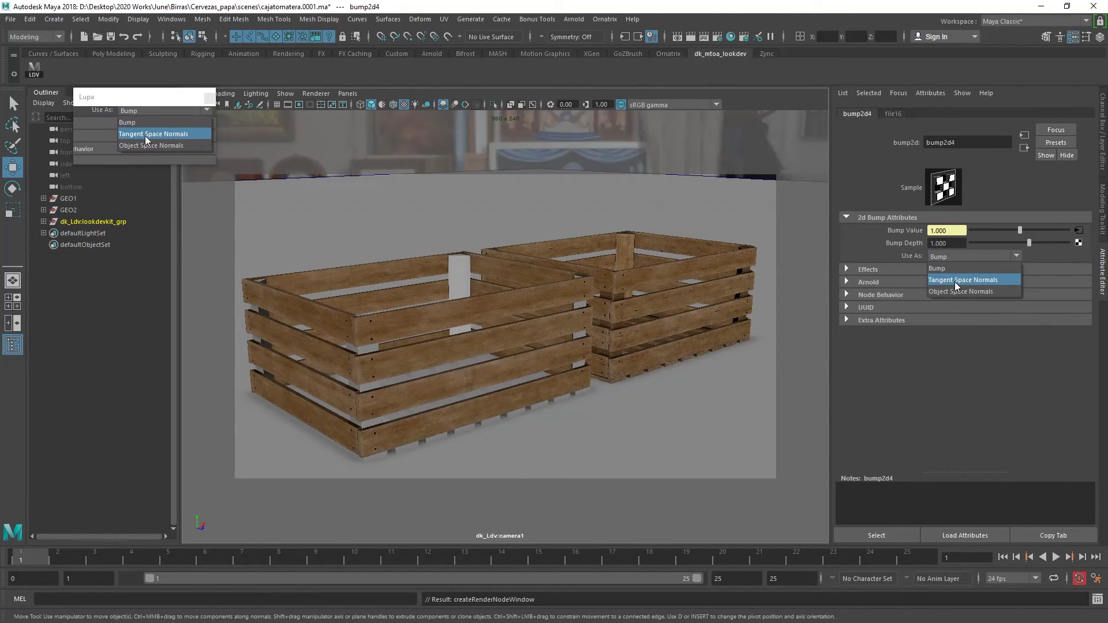
click(956, 282)
click(897, 282)
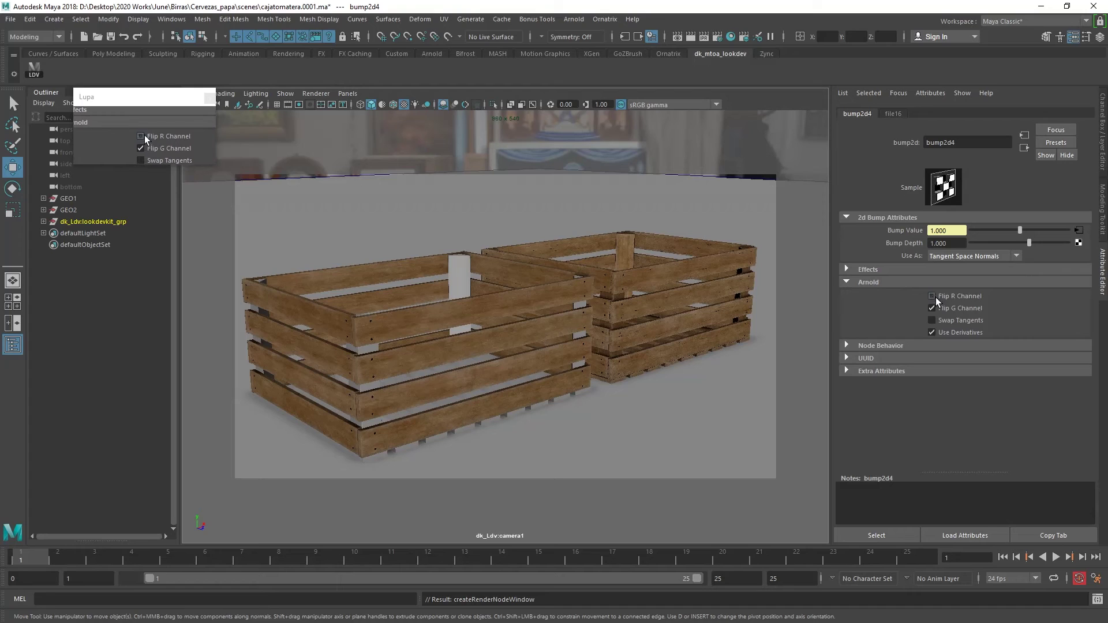
click(939, 304)
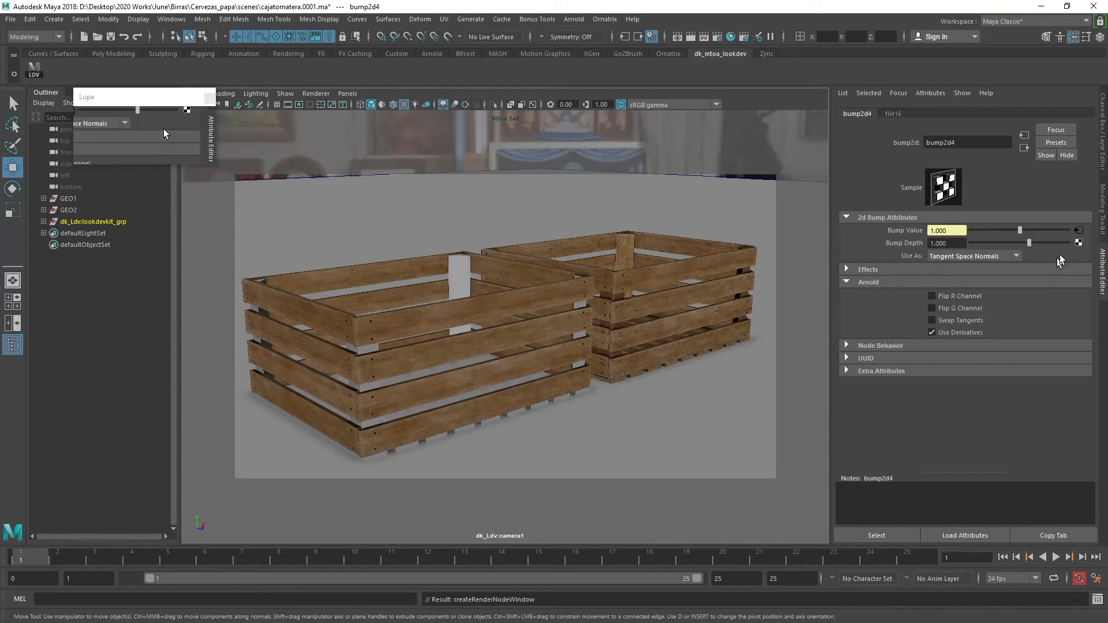
click(1079, 233)
click(964, 231)
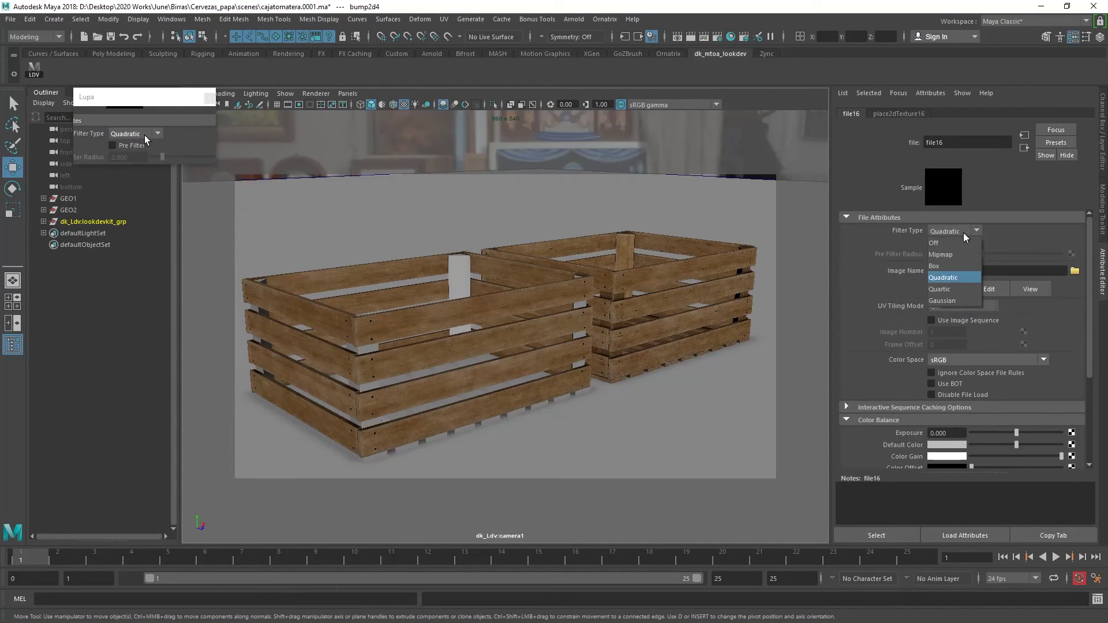
click(961, 276)
click(1075, 271)
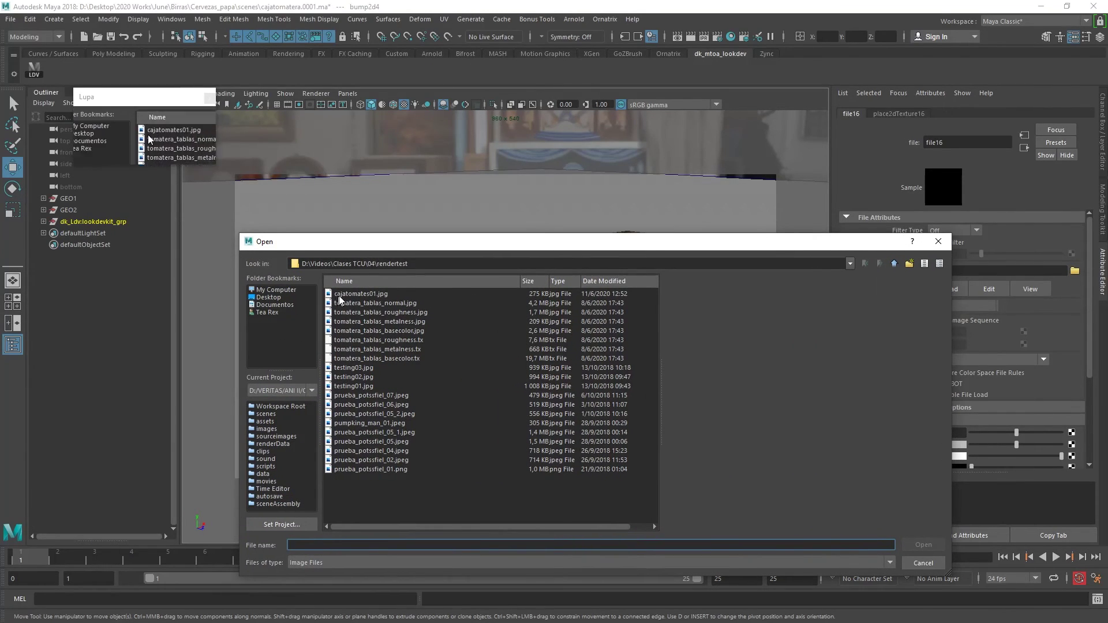
Load tomatera_tablas_normal.jpg as the bump's normal map image.
click(403, 303)
click(925, 545)
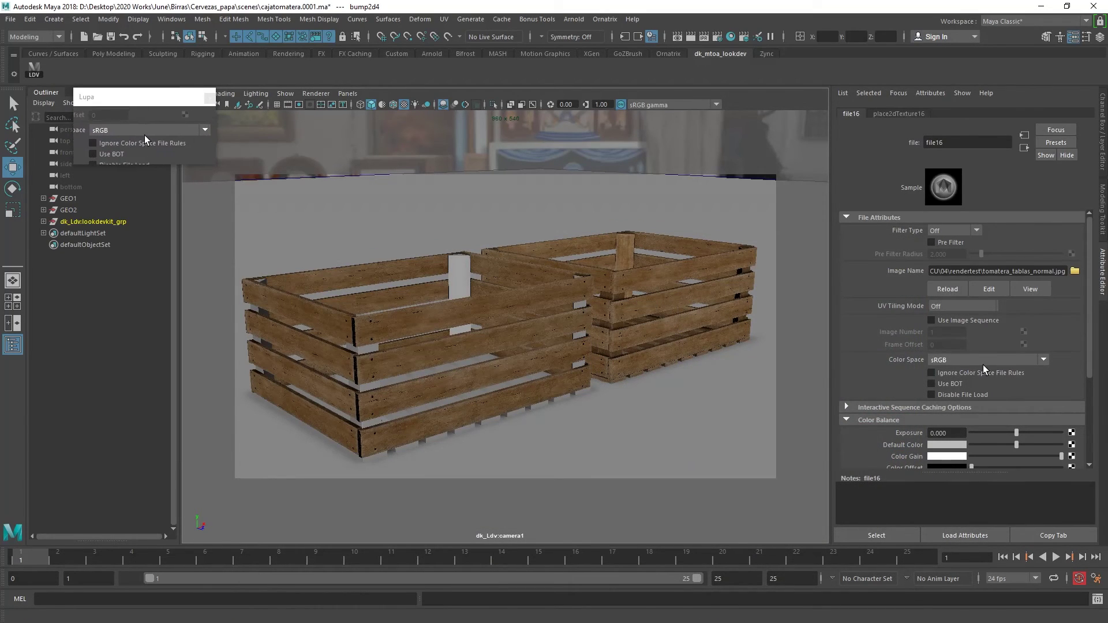
scroll(982, 370, down, 3)
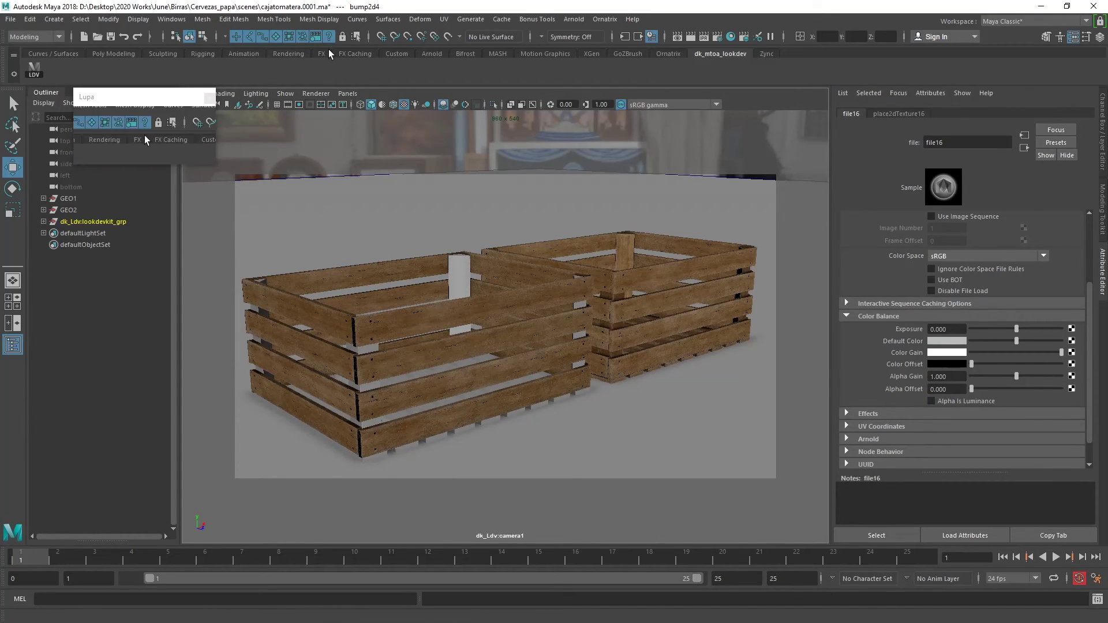
Launch Lookdev Kit 2.2 from the Arnold menu.
click(573, 19)
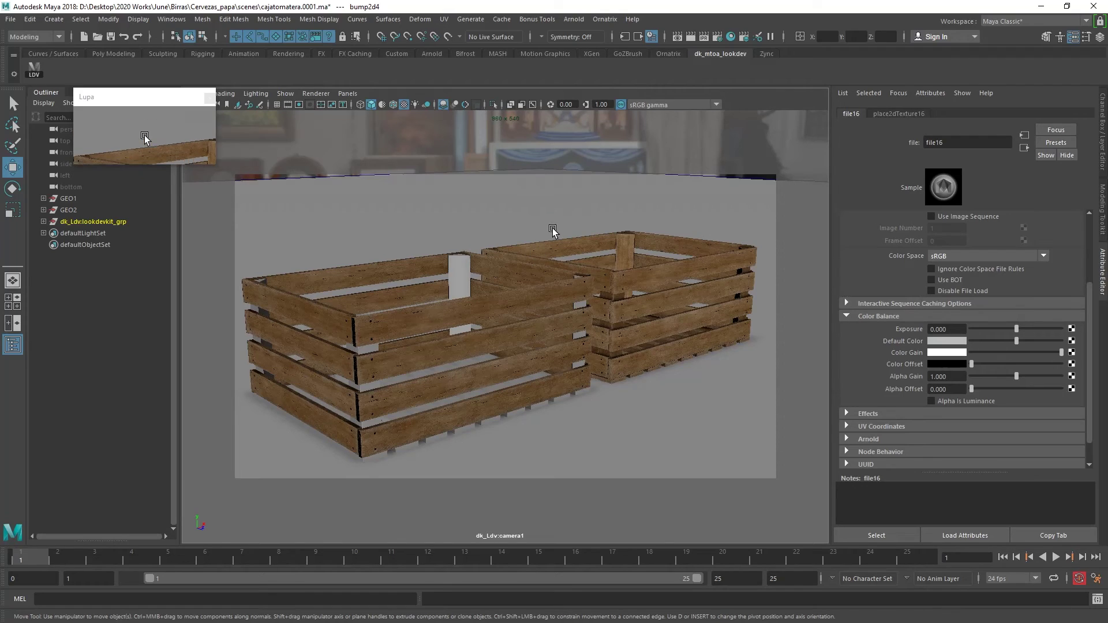
click(583, 21)
click(596, 49)
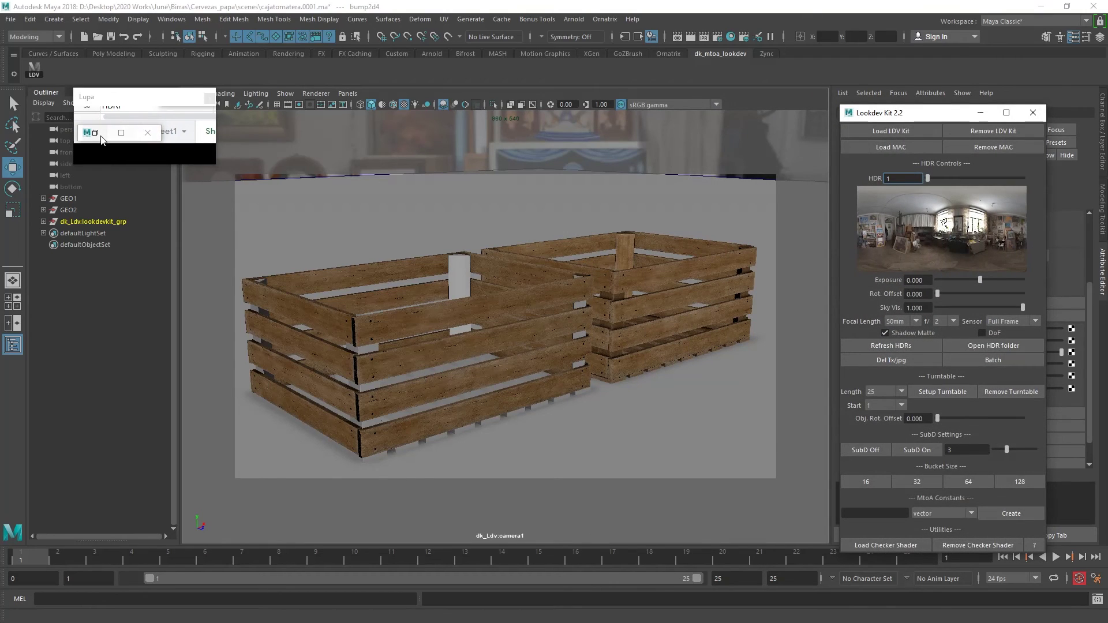
Restore Arnold RenderView, zoom in on the plank detail, then fit and refresh the render.
click(101, 137)
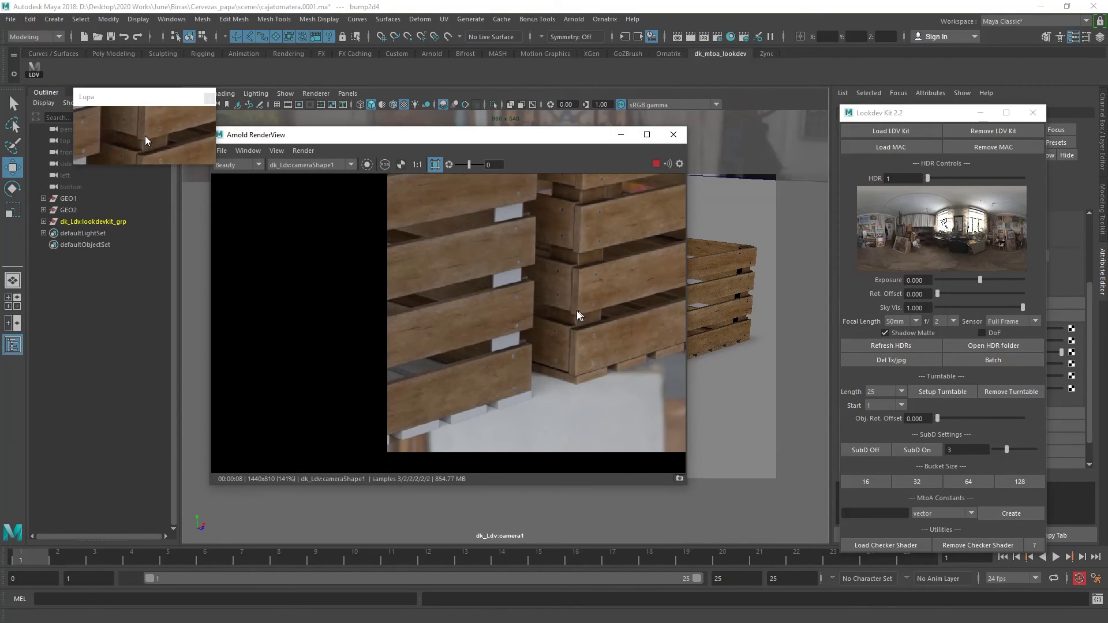
middle_drag(580, 315, 491, 373)
middle_drag(441, 209, 409, 255)
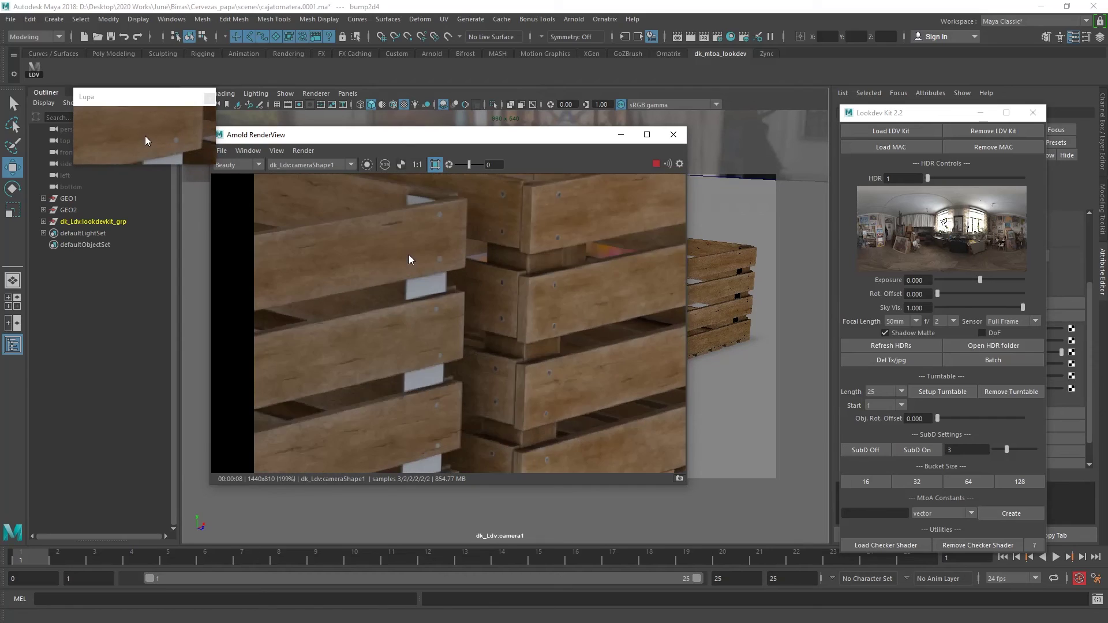
scroll(543, 318, up, 2)
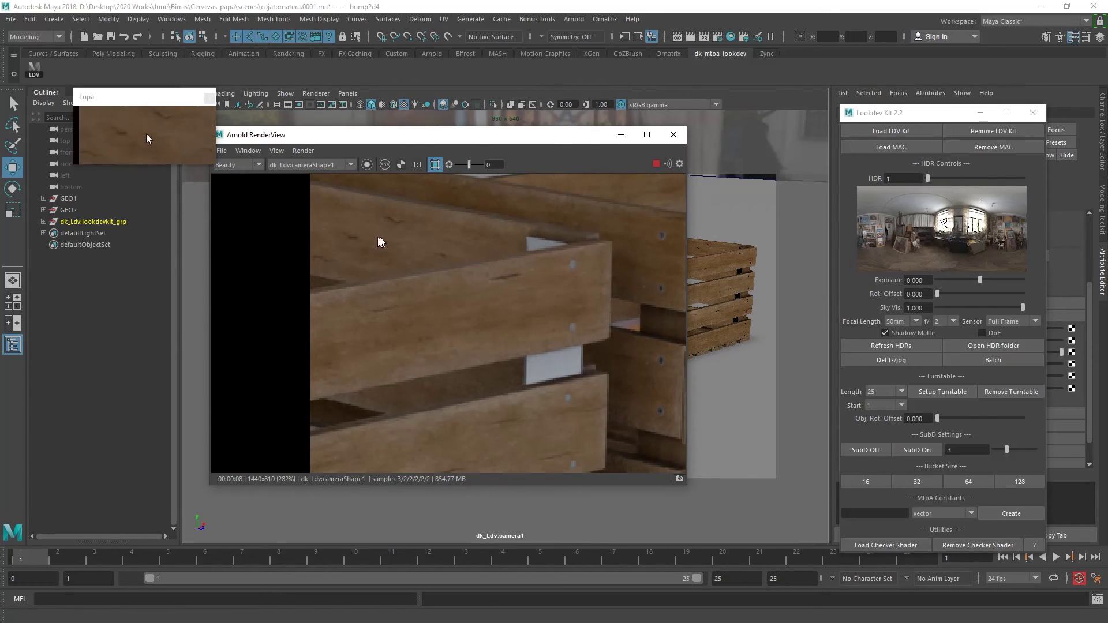
scroll(380, 238, down, 2)
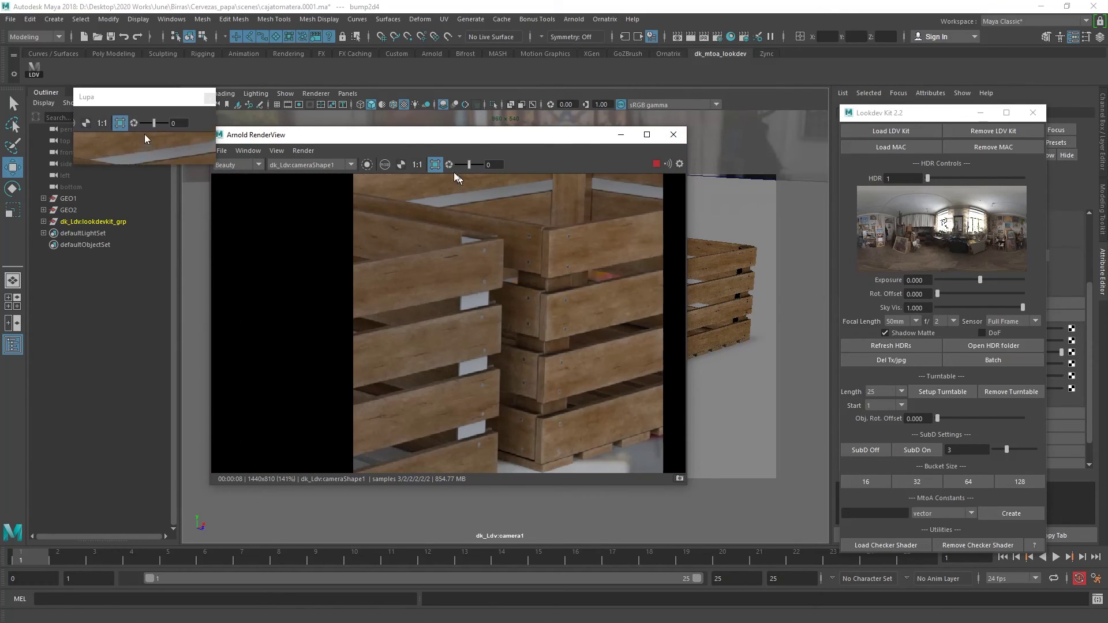
click(435, 164)
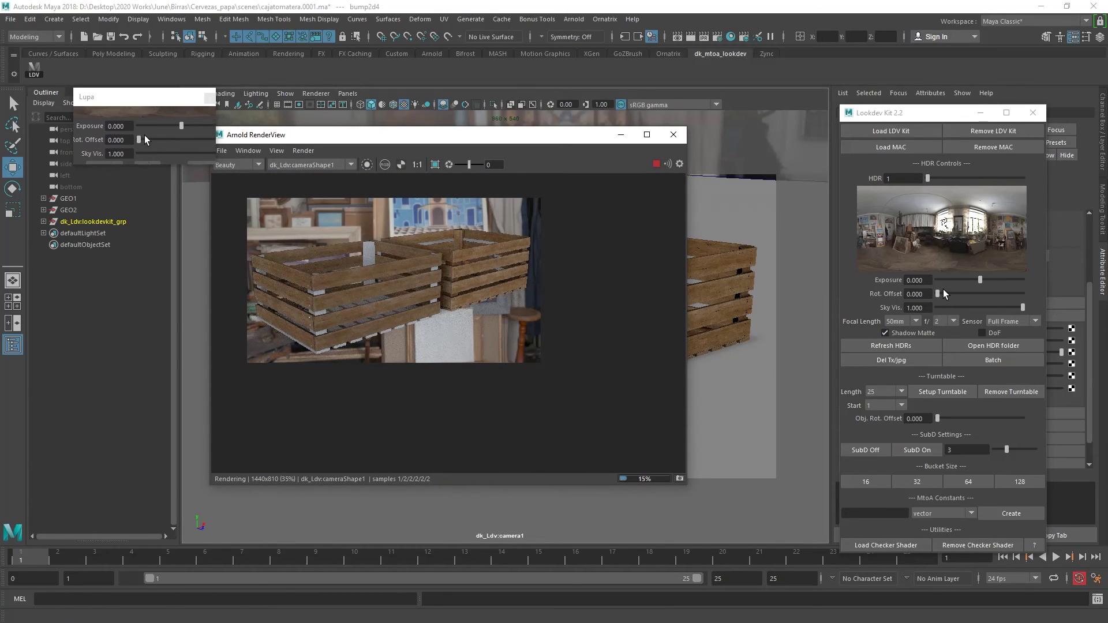
Rotate the Lookdev Kit HDR environment to a rotation offset of 41.918.
drag(940, 291, 948, 292)
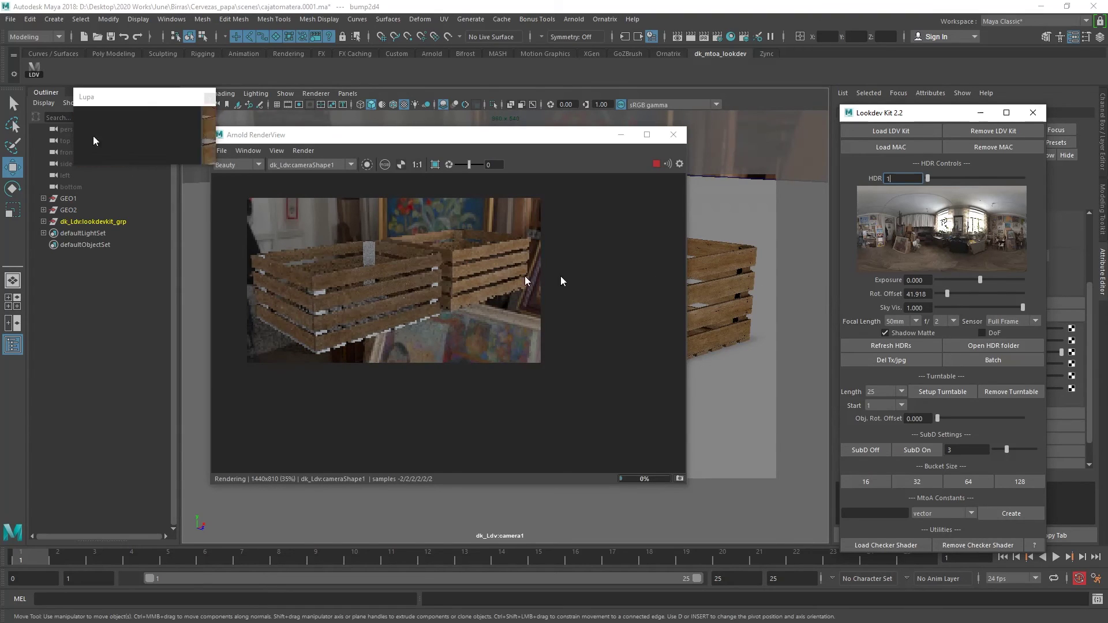
scroll(322, 235, up, 3)
scroll(470, 321, down, 5)
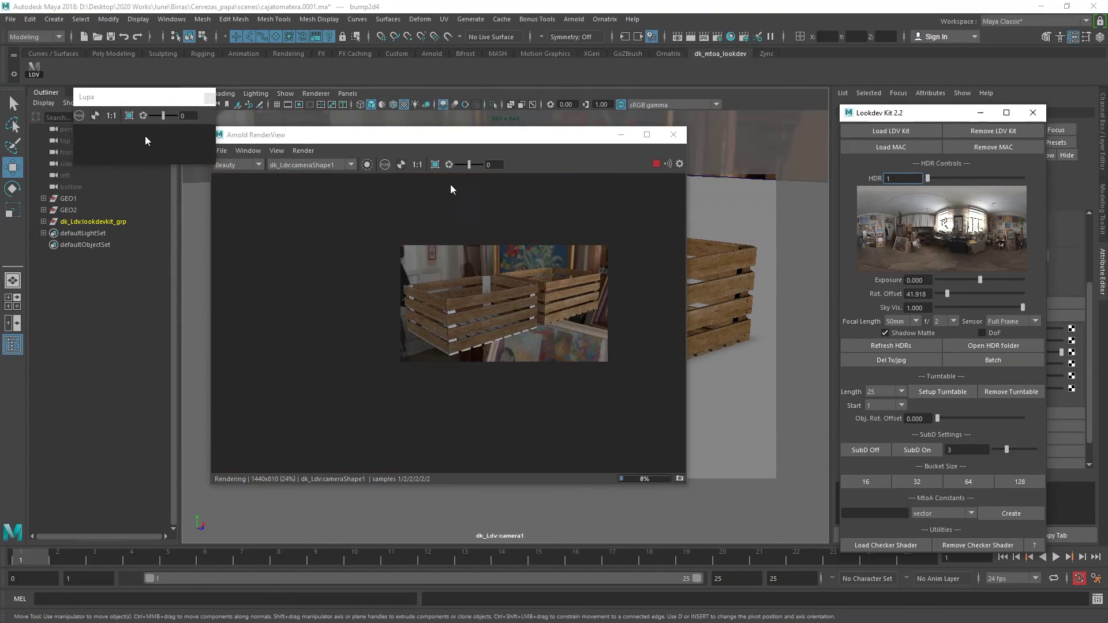
Render only a region around the two crates and zoom in to inspect the planks.
click(435, 164)
drag(478, 257, 566, 325)
scroll(530, 286, up, 4)
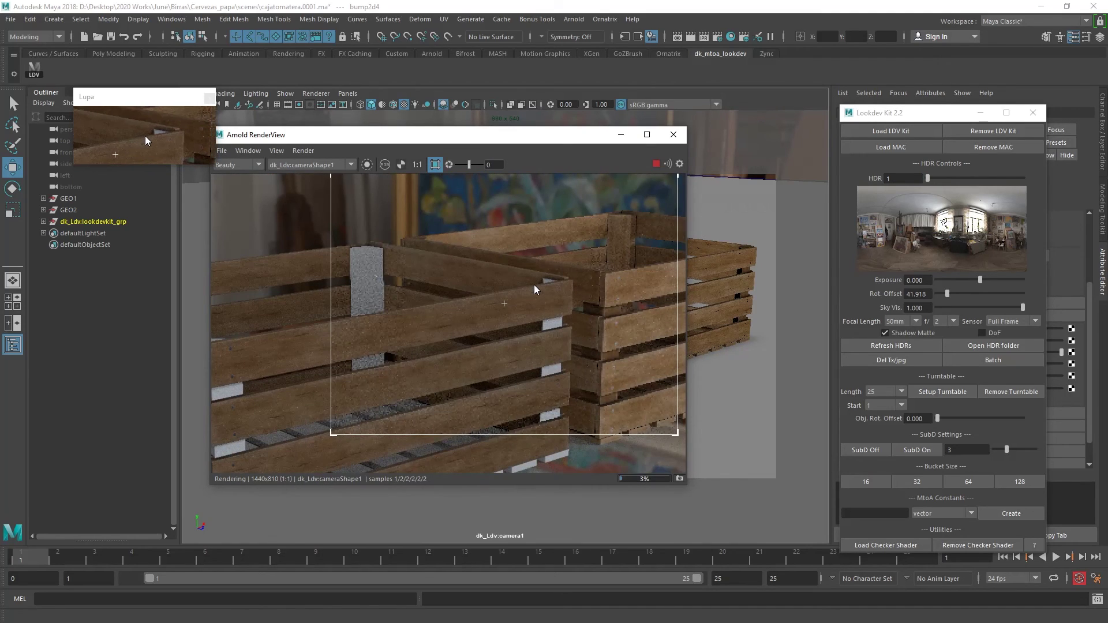
middle_drag(535, 289, 492, 287)
scroll(492, 288, up, 2)
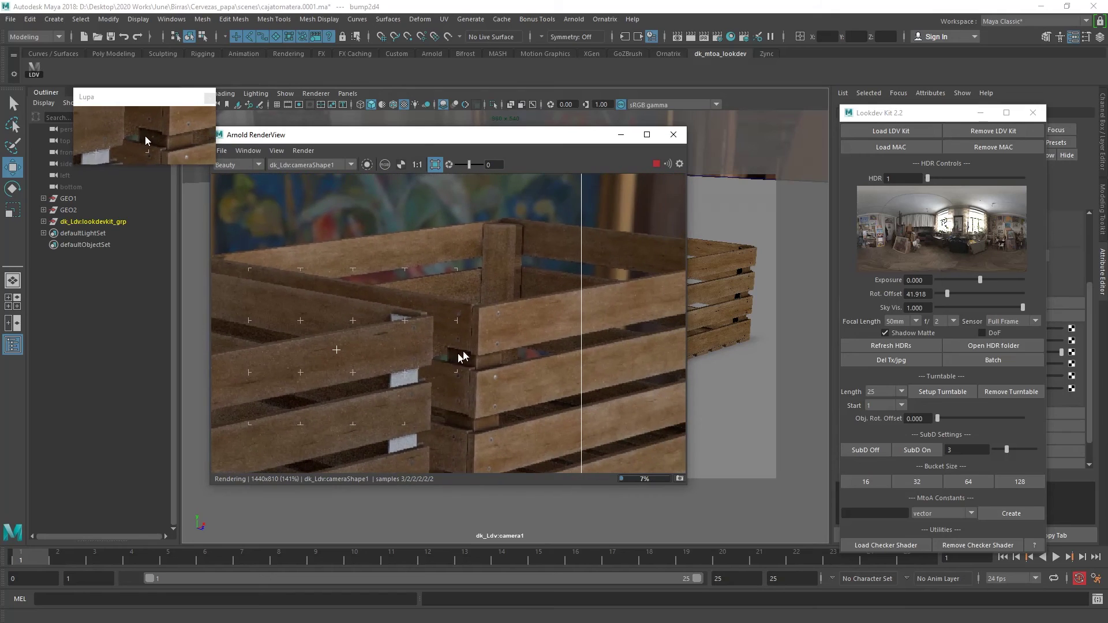
scroll(476, 327, up, 3)
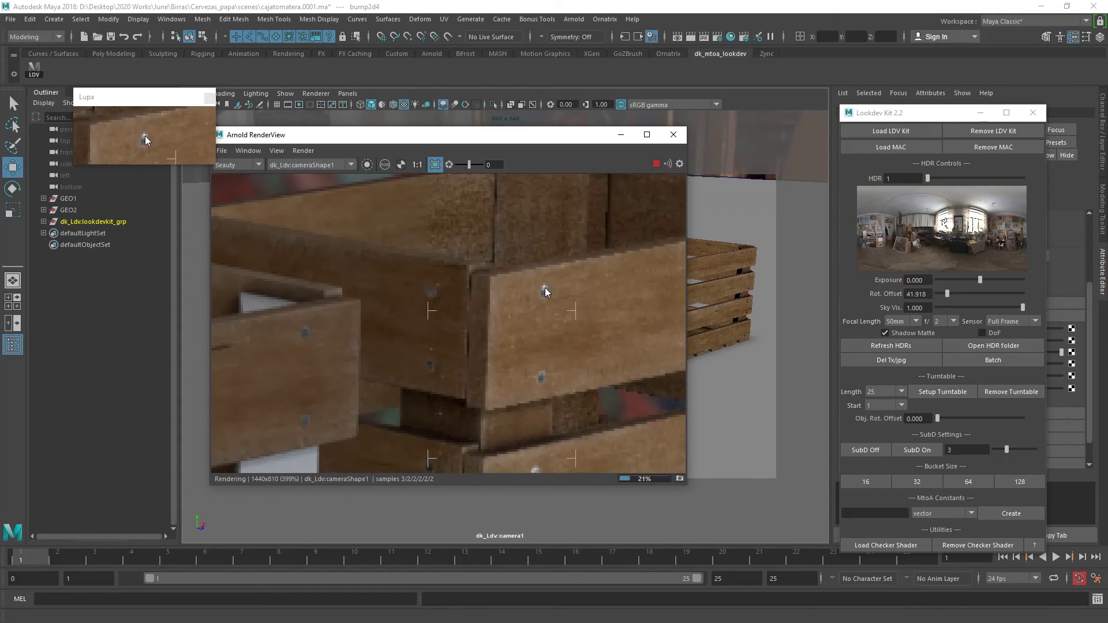
scroll(560, 310, down, 1)
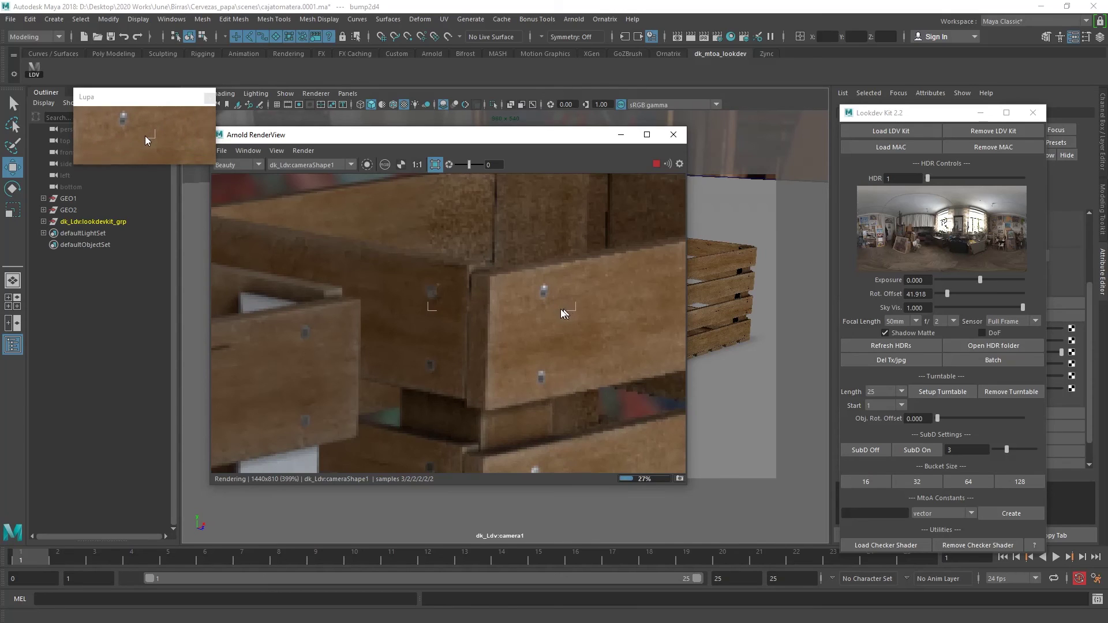
middle_drag(542, 306, 450, 340)
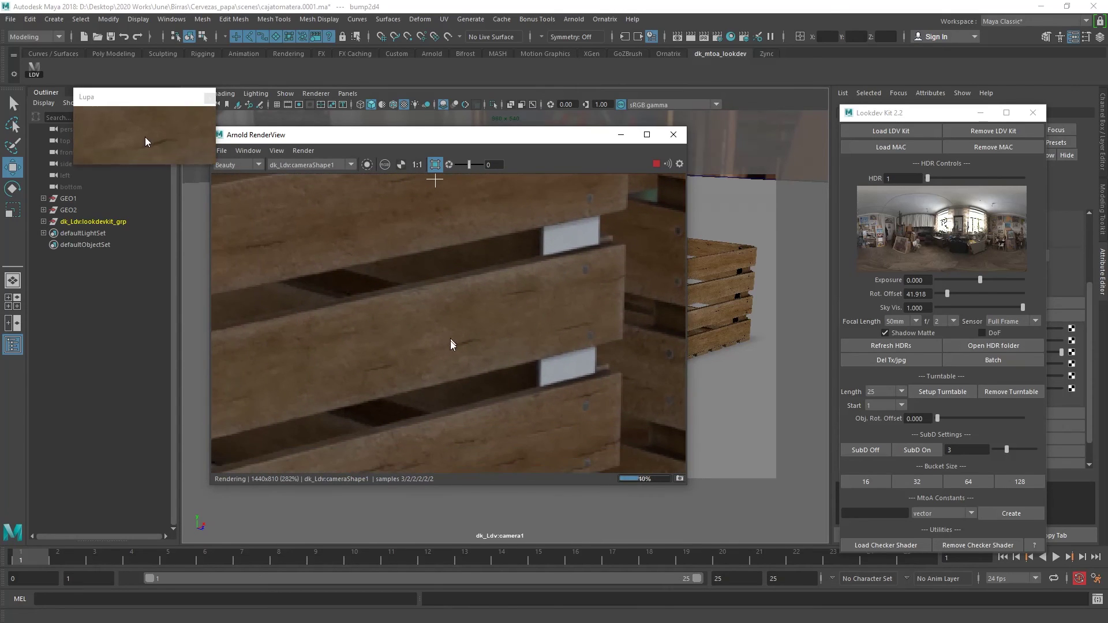
scroll(483, 341, down, 2)
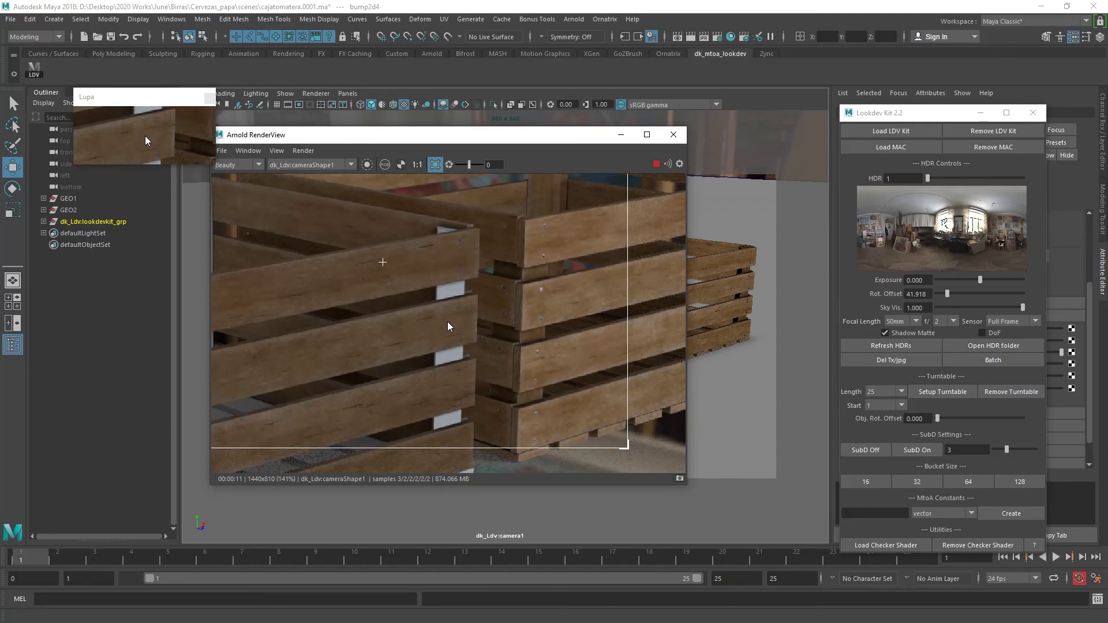
scroll(477, 285, down, 1)
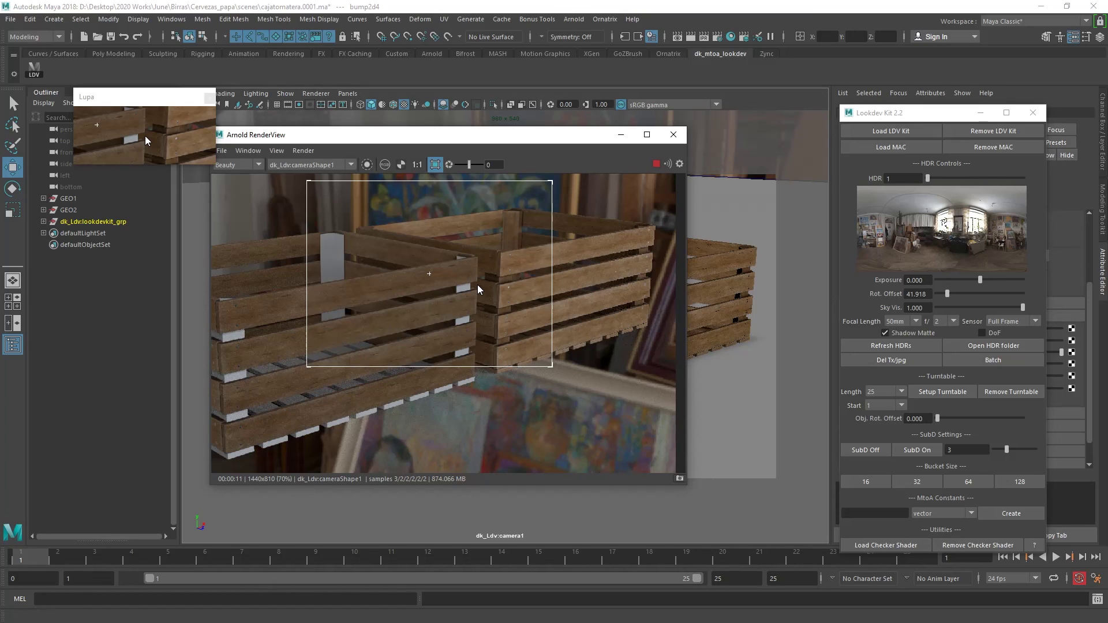
Select GEO2, show its tablastextura attributes, and open the file14 texture feeding Metalness.
click(459, 279)
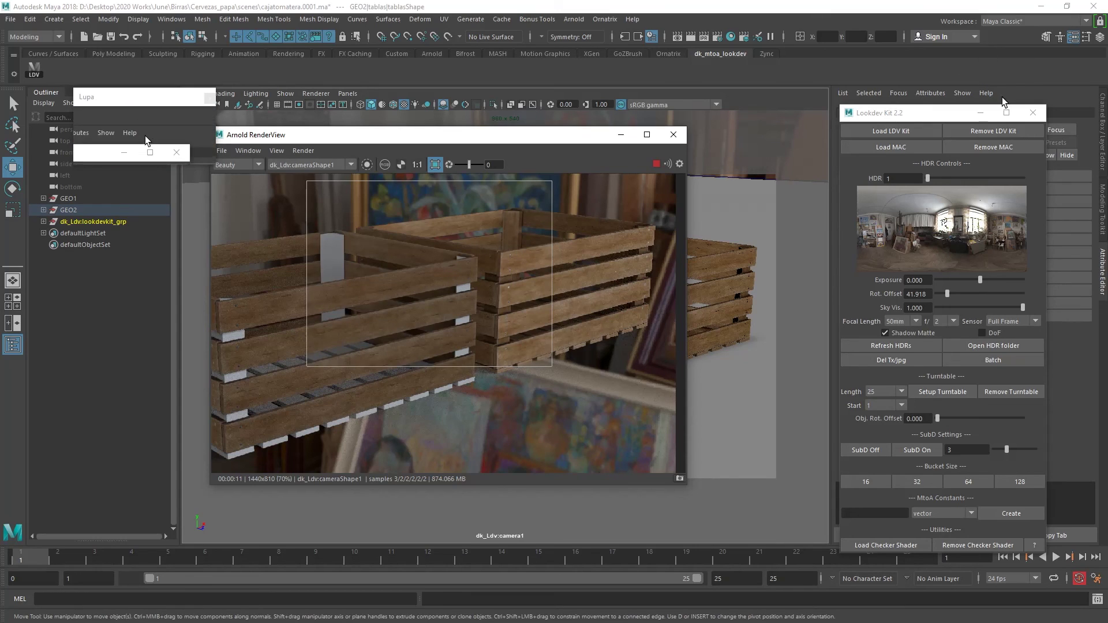
click(980, 112)
click(913, 113)
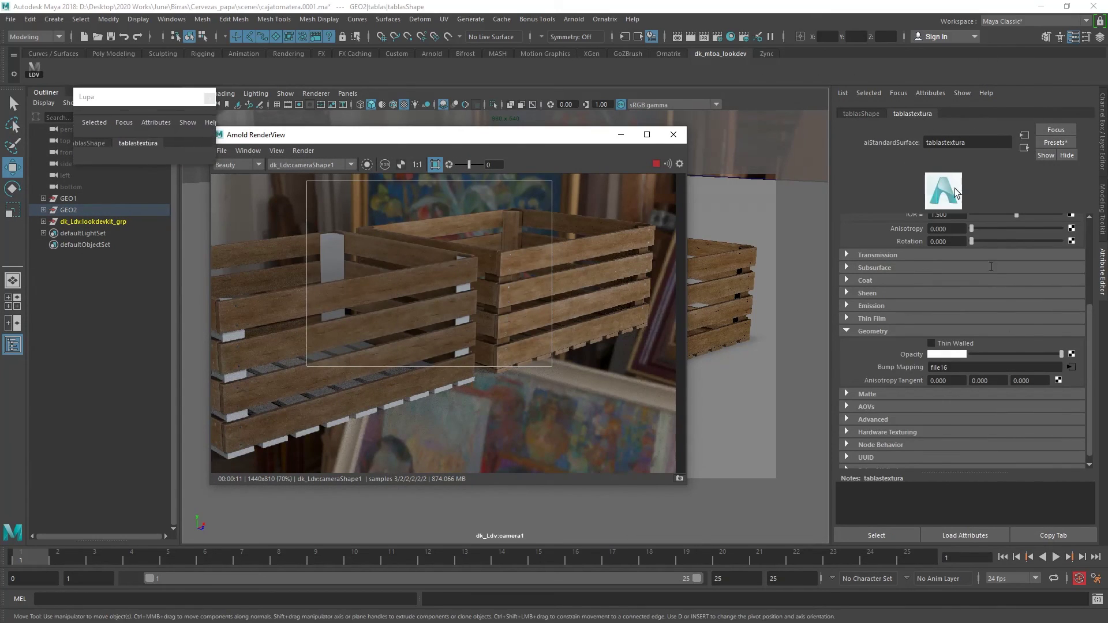
scroll(935, 376, down, 3)
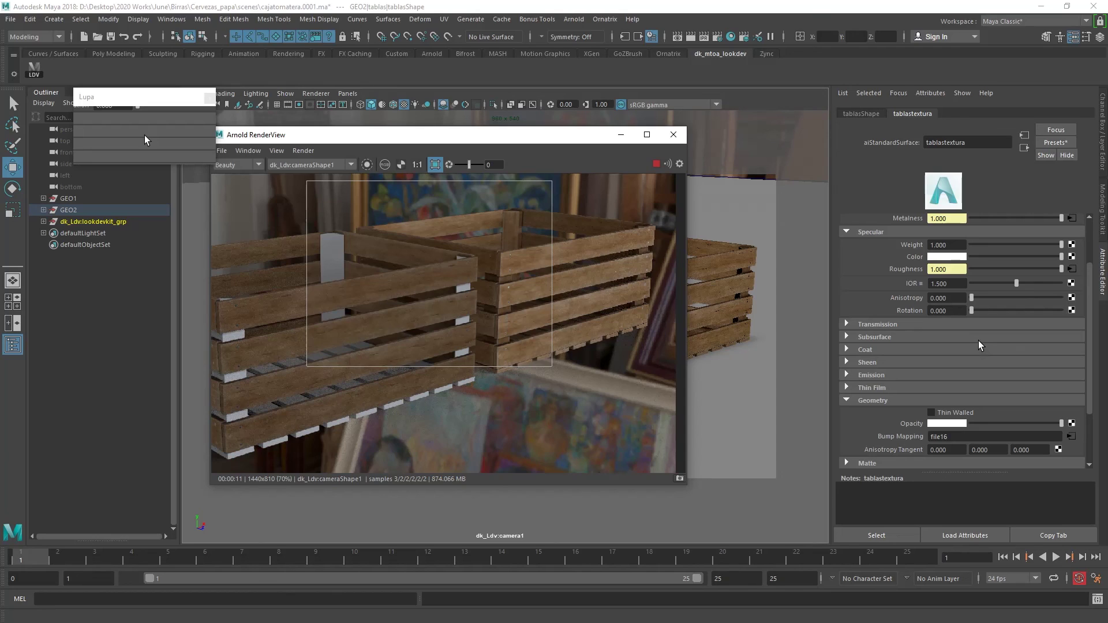
scroll(964, 342, up, 3)
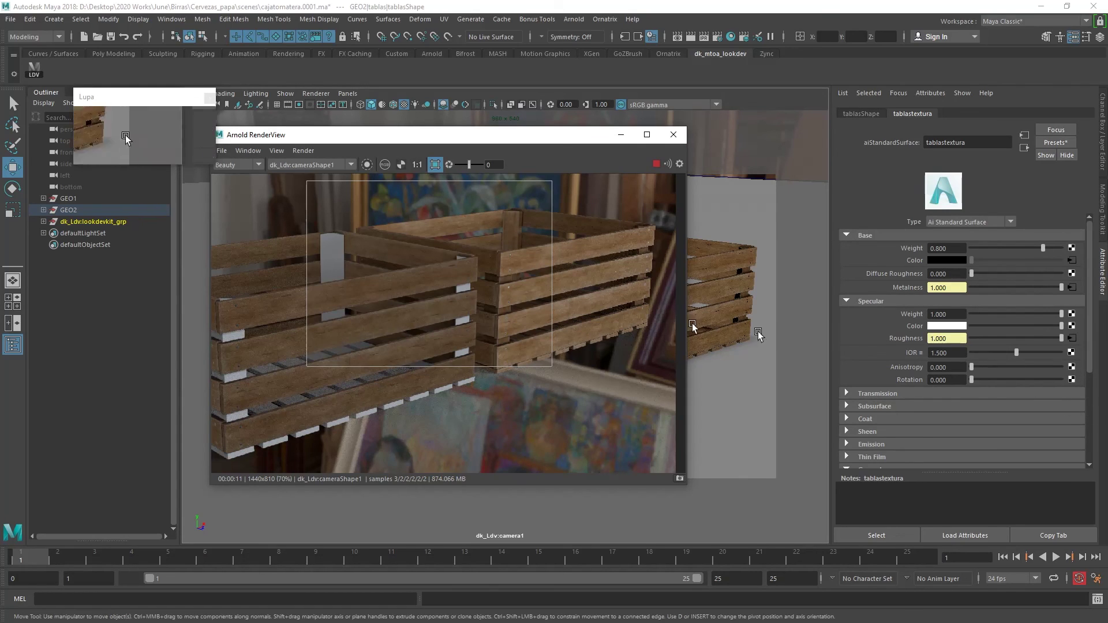
scroll(488, 273, up, 3)
scroll(571, 266, down, 2)
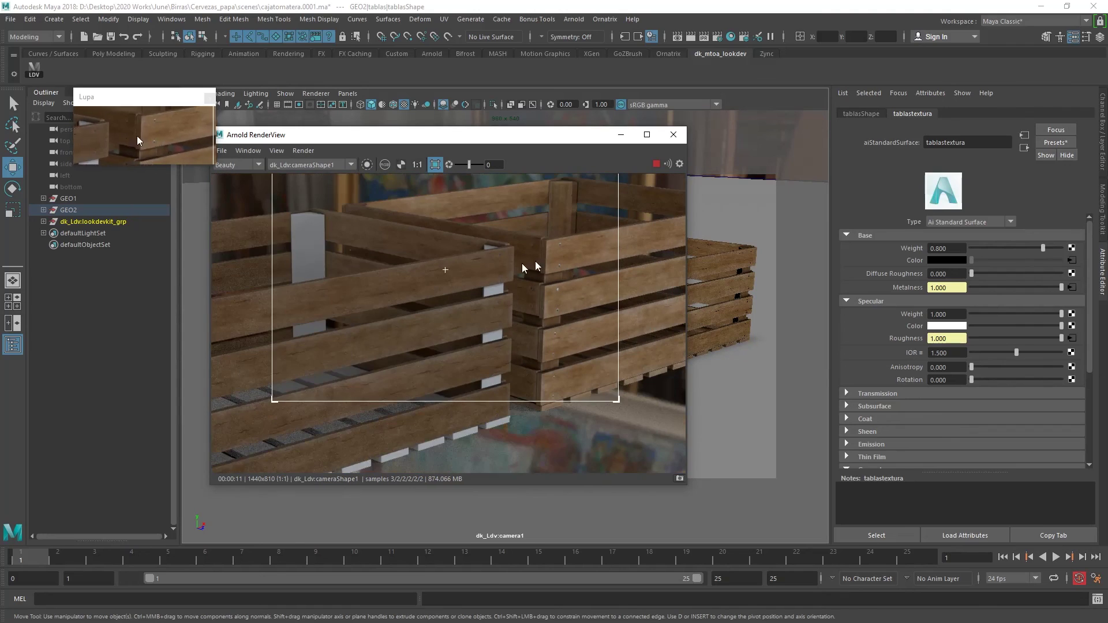
middle_drag(445, 270, 492, 267)
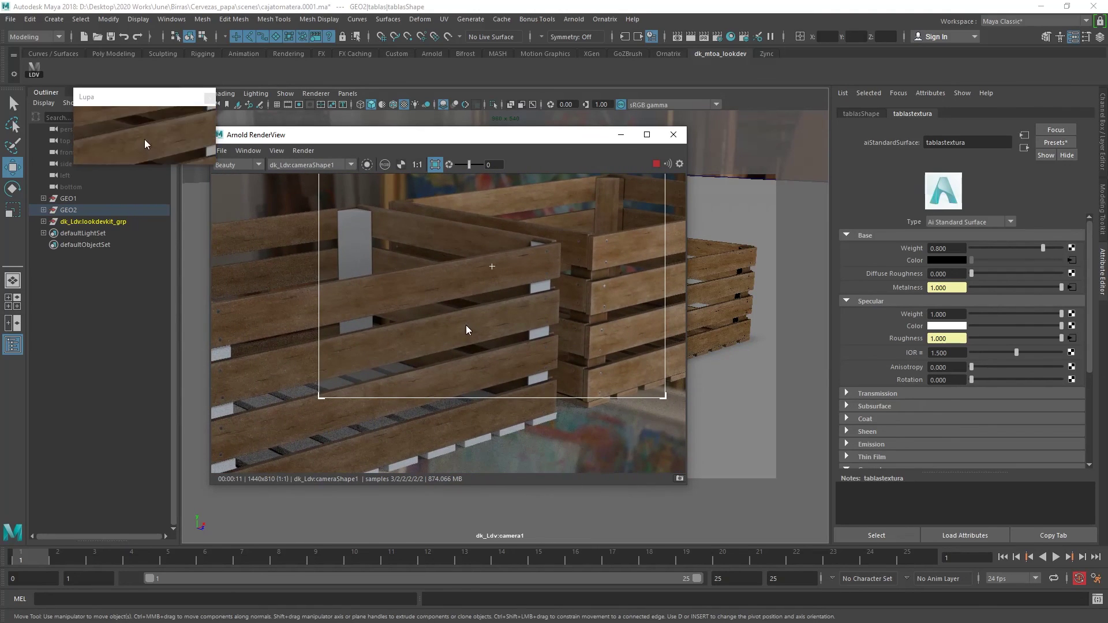
scroll(465, 325, down, 2)
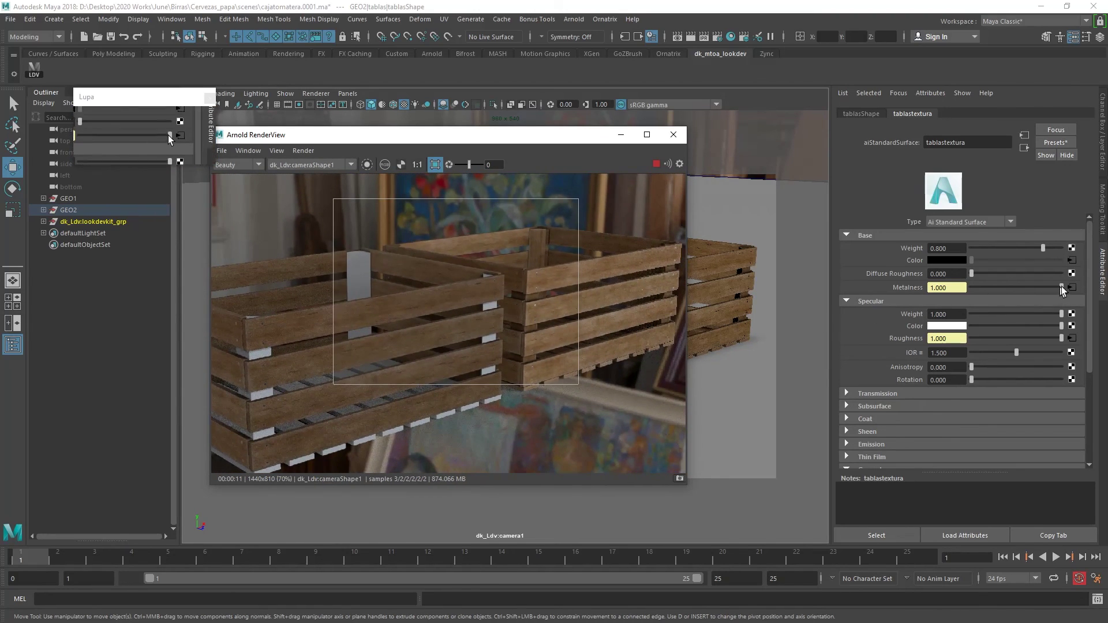
click(1072, 287)
scroll(1016, 274, up, 3)
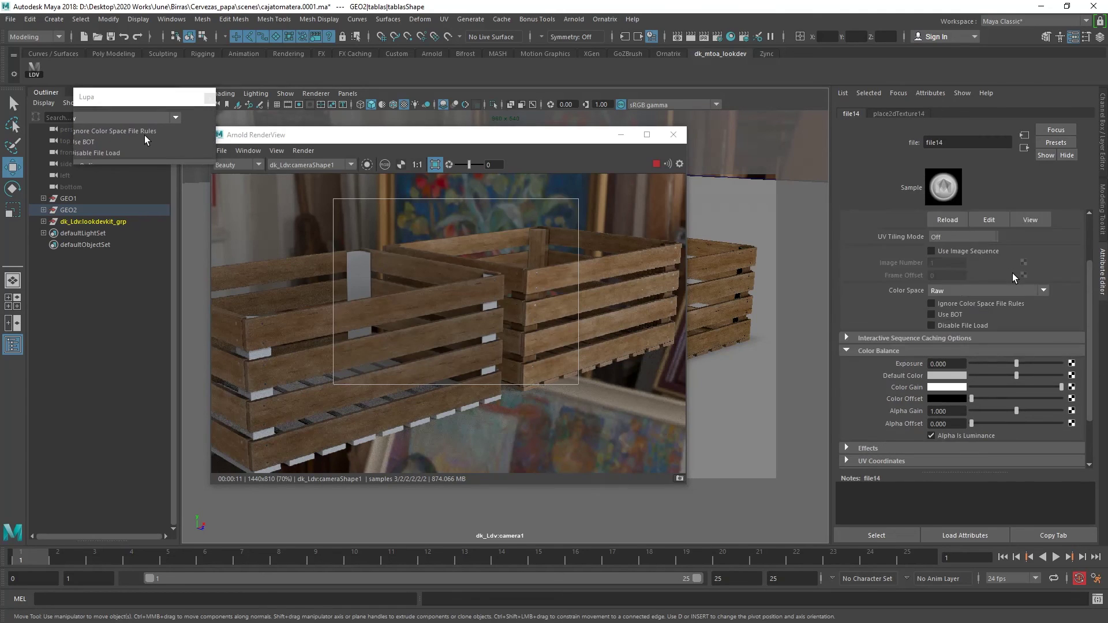
scroll(998, 366, down, 2)
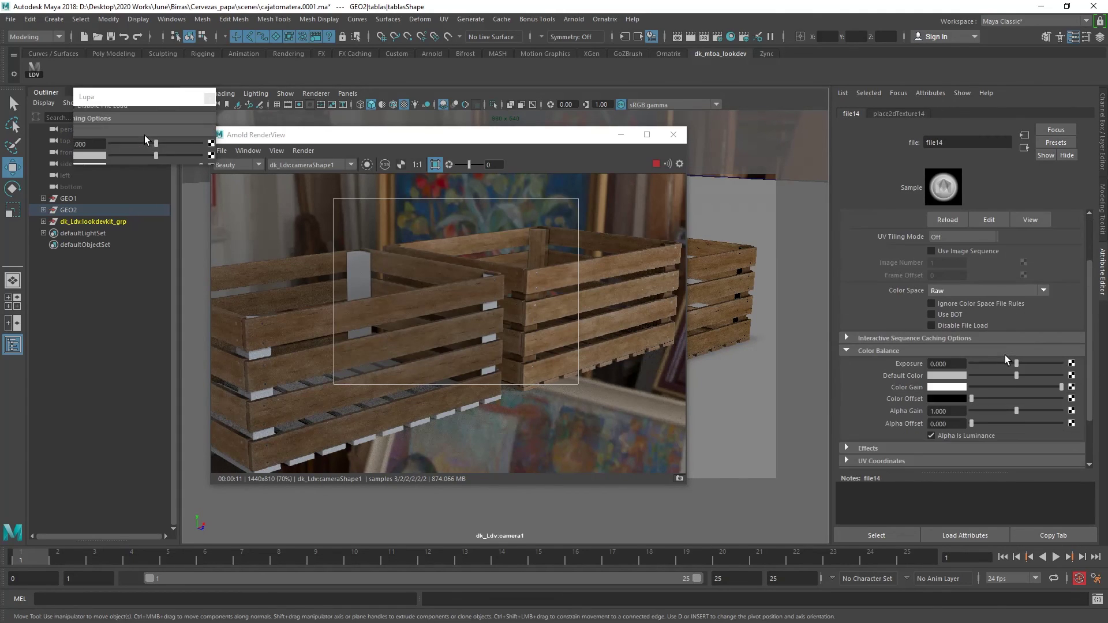